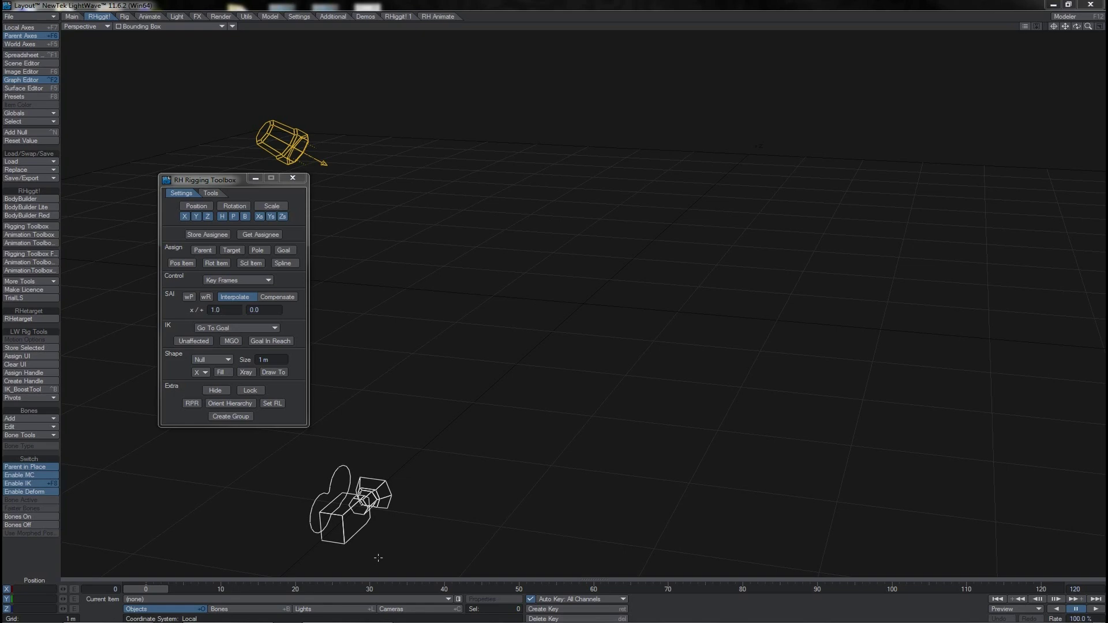
# - Export blondeFem from Autodesk Character Generator and load its scene file in Layout, importing with Bake Rotations and LightWave Joints
pyautogui.hotkey('alt', 'Tab')
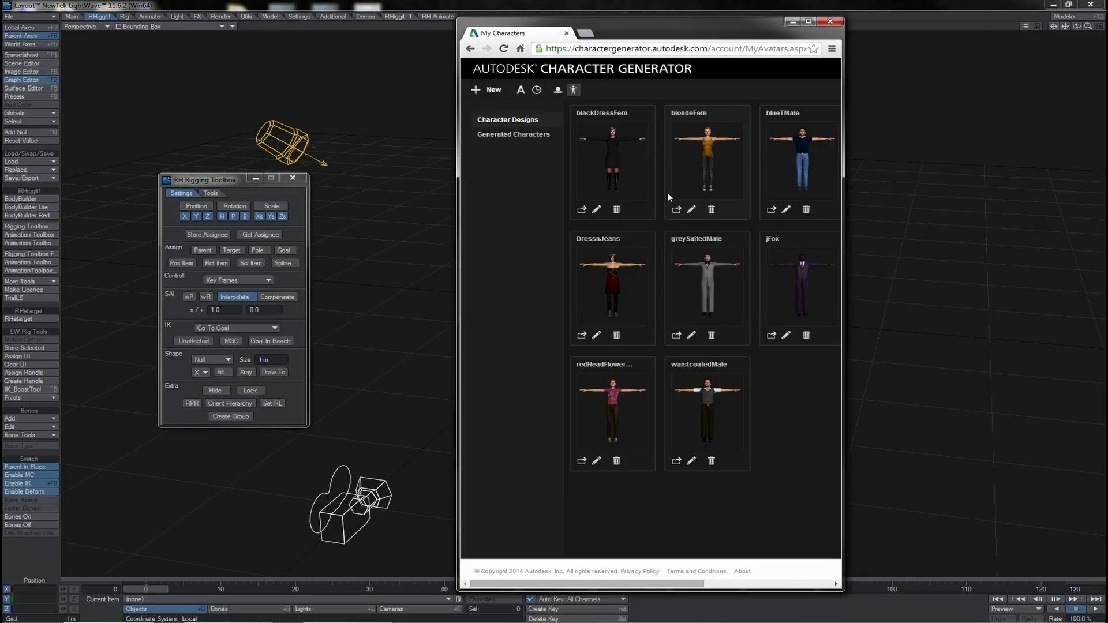
pyautogui.click(676, 210)
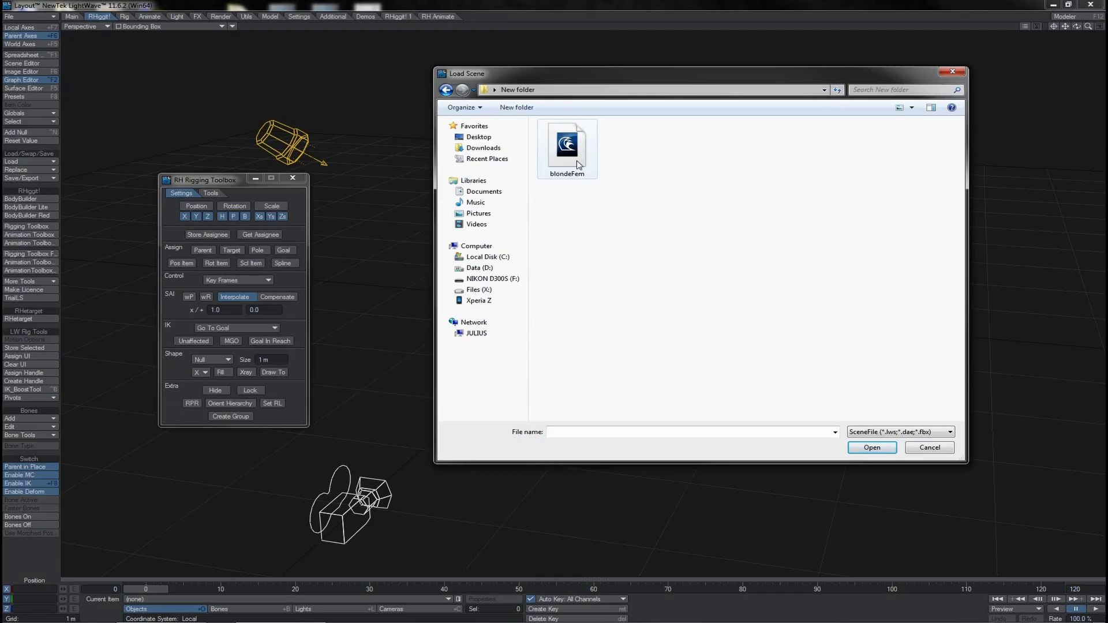
pyautogui.doubleClick(565, 171)
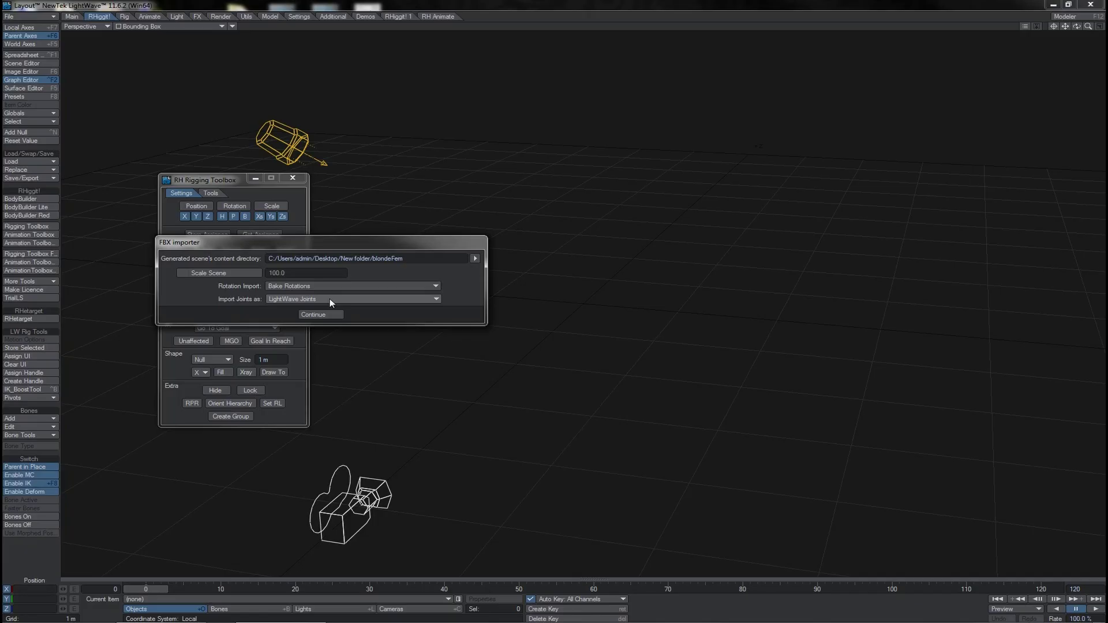
pyautogui.click(324, 313)
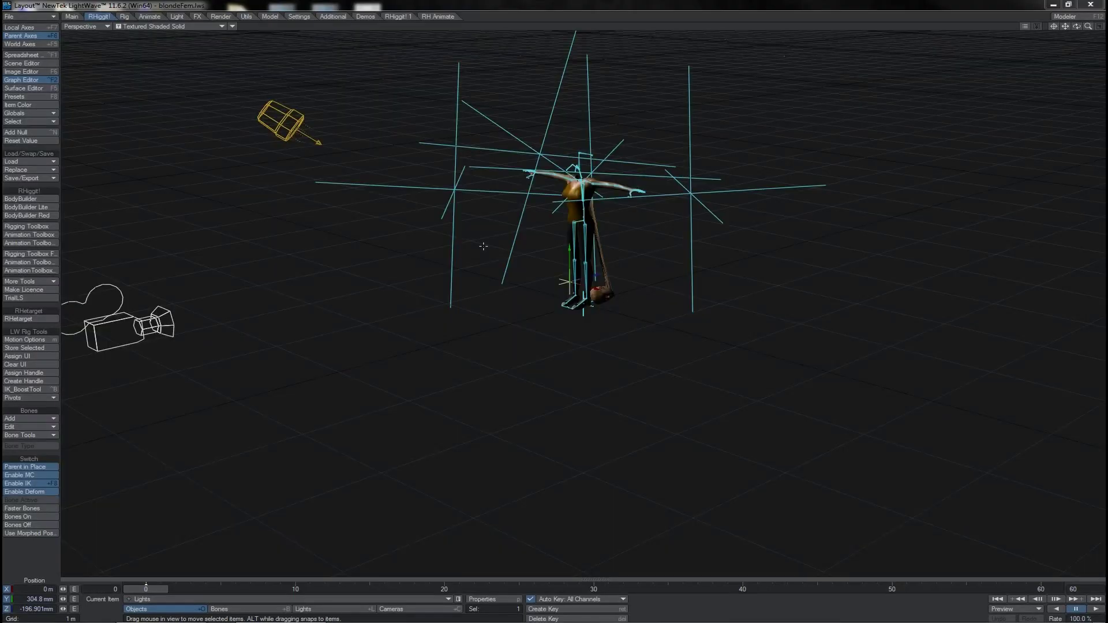
# - Open the Scene Editor and clear the Lights null and its child spotlight nulls from the scene
pyautogui.hotkey('ctrl', 'F1')
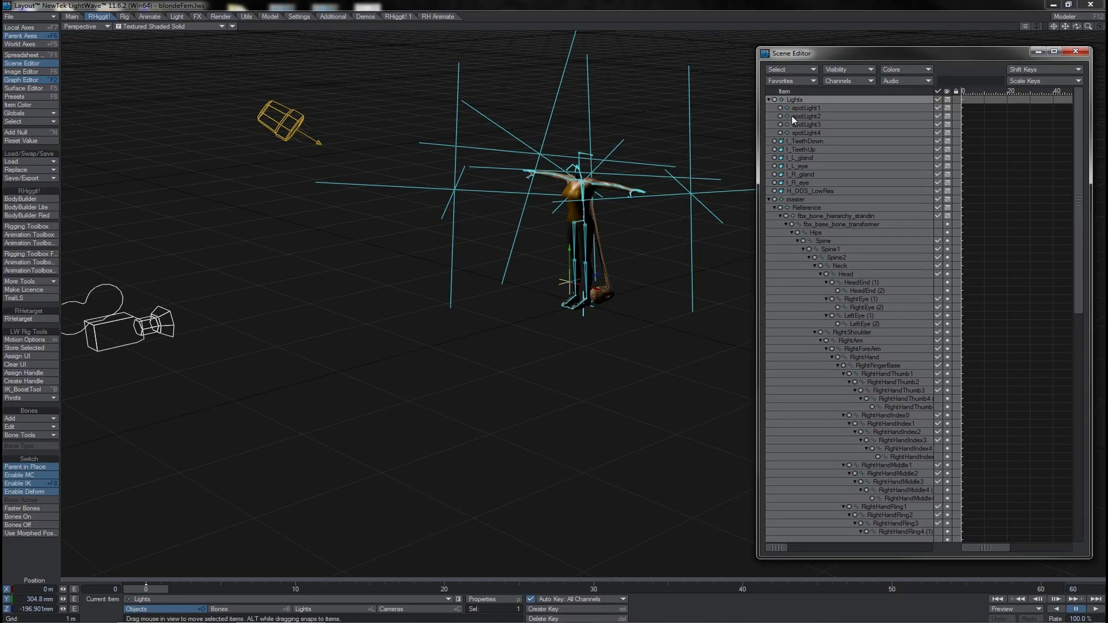
pyautogui.press('Delete')
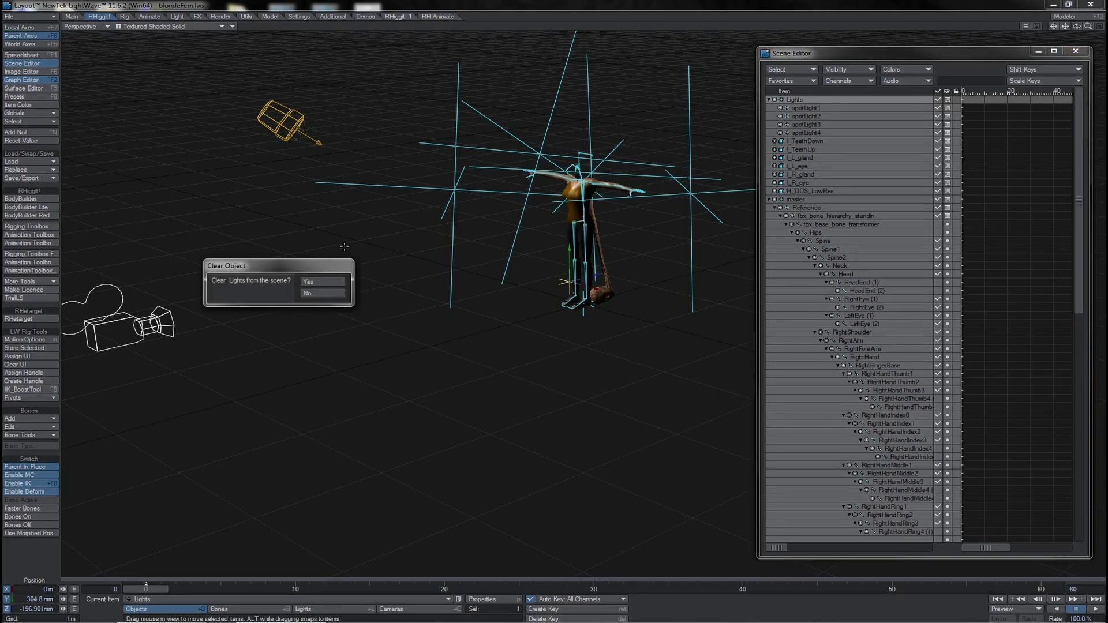
pyautogui.click(318, 280)
pyautogui.click(313, 319)
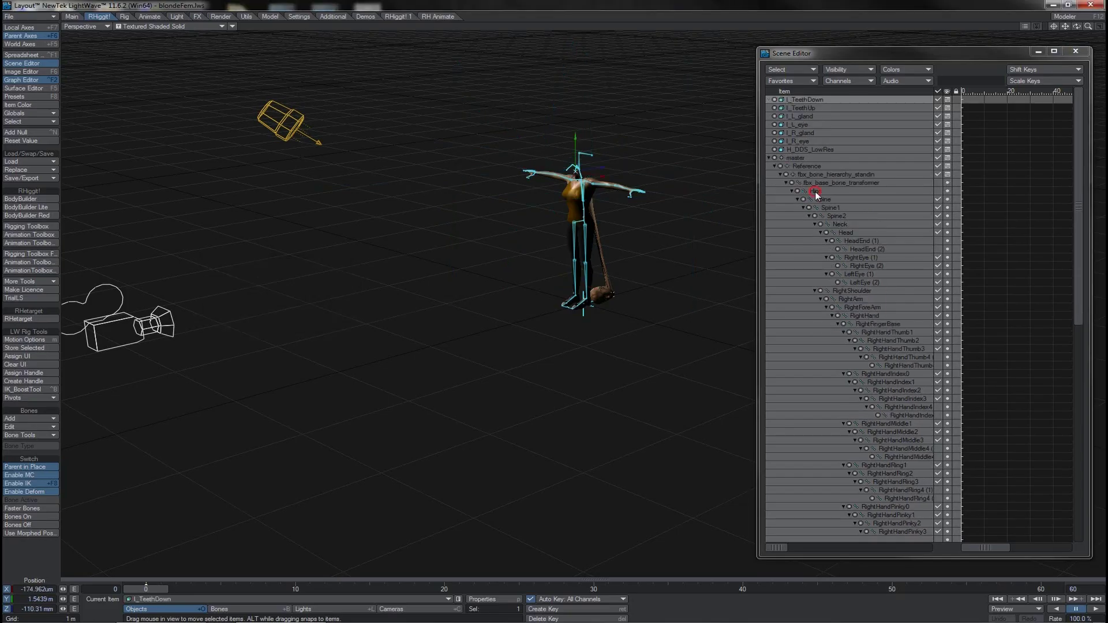
# - Parent the Hips bone hierarchy to the H_DDS_LowRes object and collapse that object's hierarchy
pyautogui.click(815, 192)
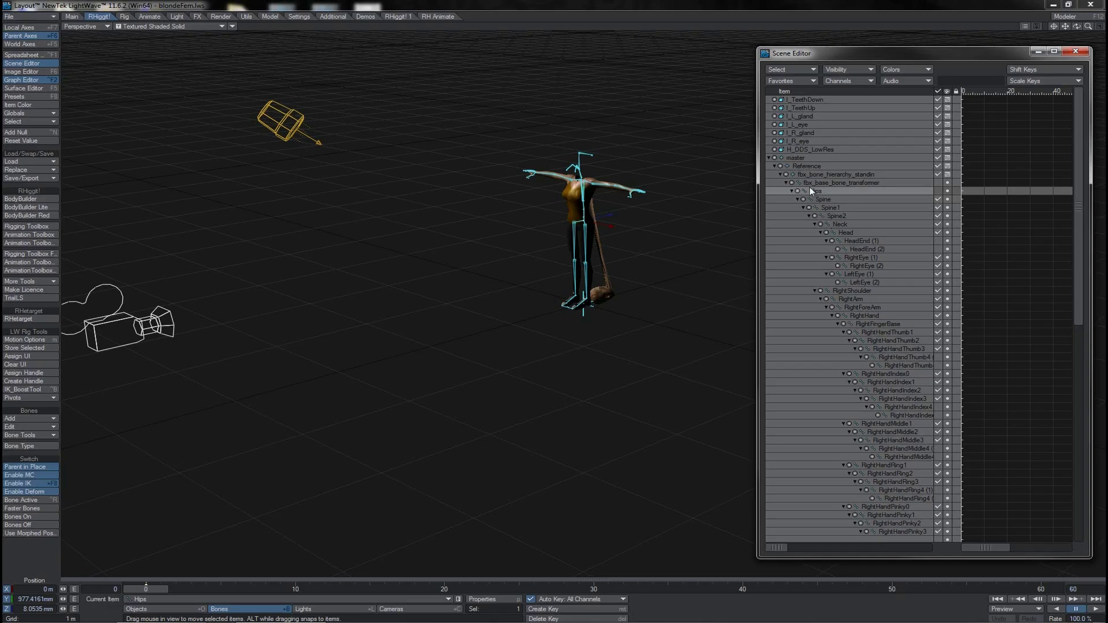
pyautogui.moveTo(817, 192); pyautogui.dragTo(804, 152)
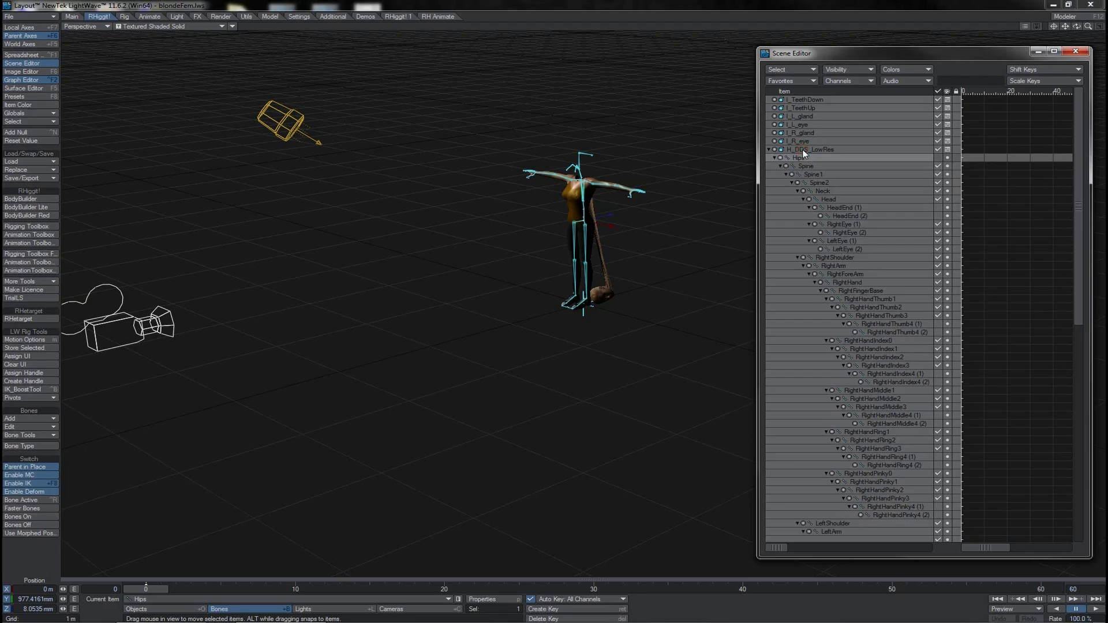
pyautogui.click(802, 149)
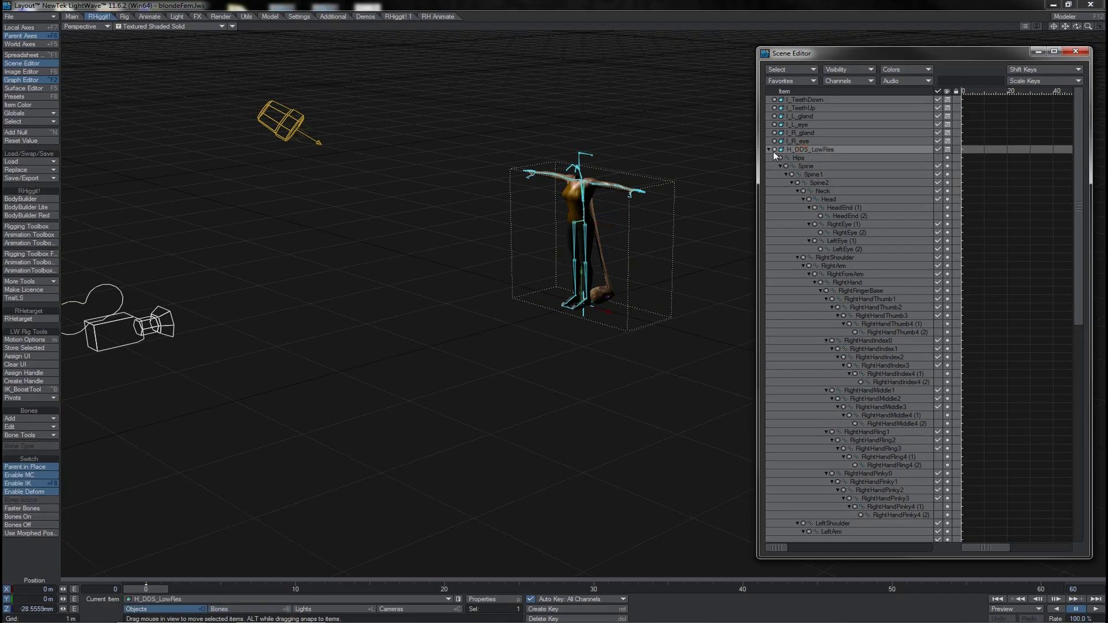
pyautogui.click(769, 149)
# - Clear the master null and the items beneath it from the scene
pyautogui.click(796, 158)
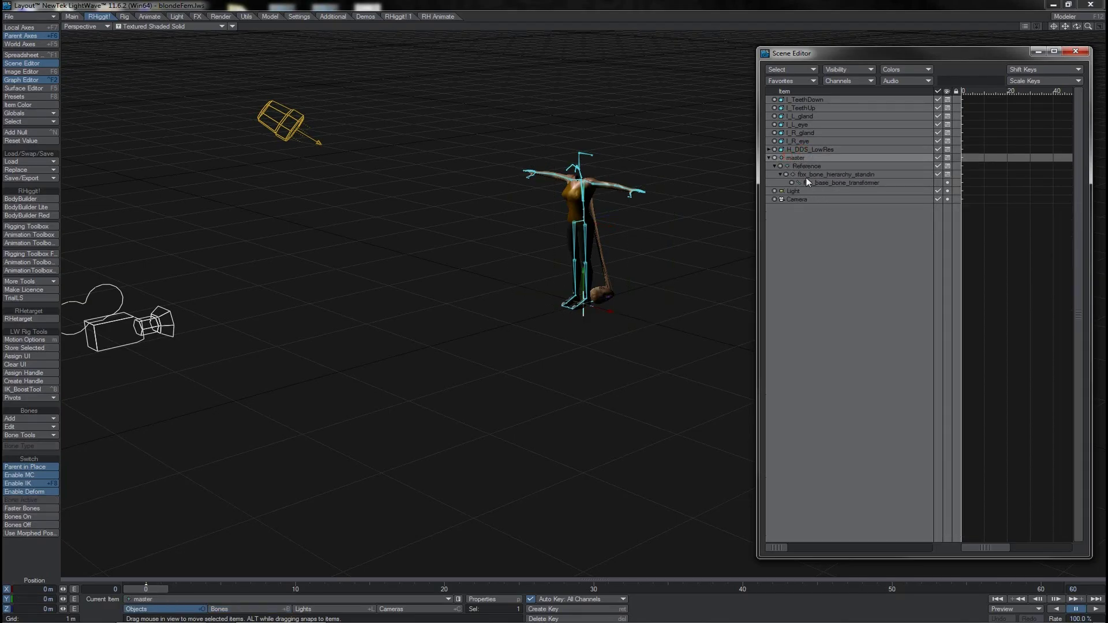
pyautogui.press('-')
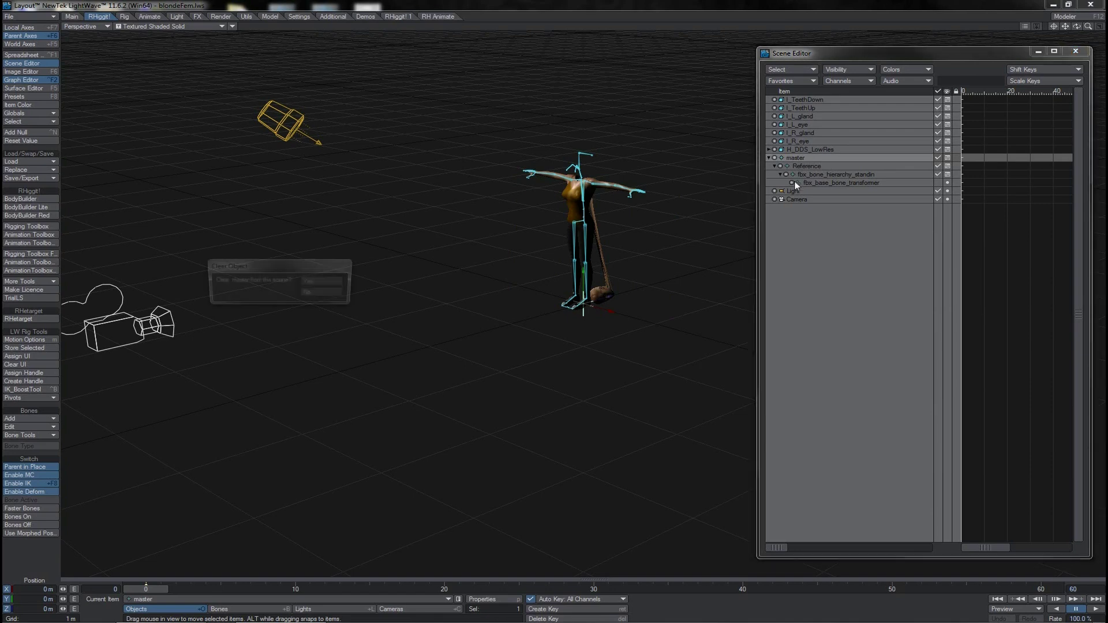
pyautogui.click(338, 281)
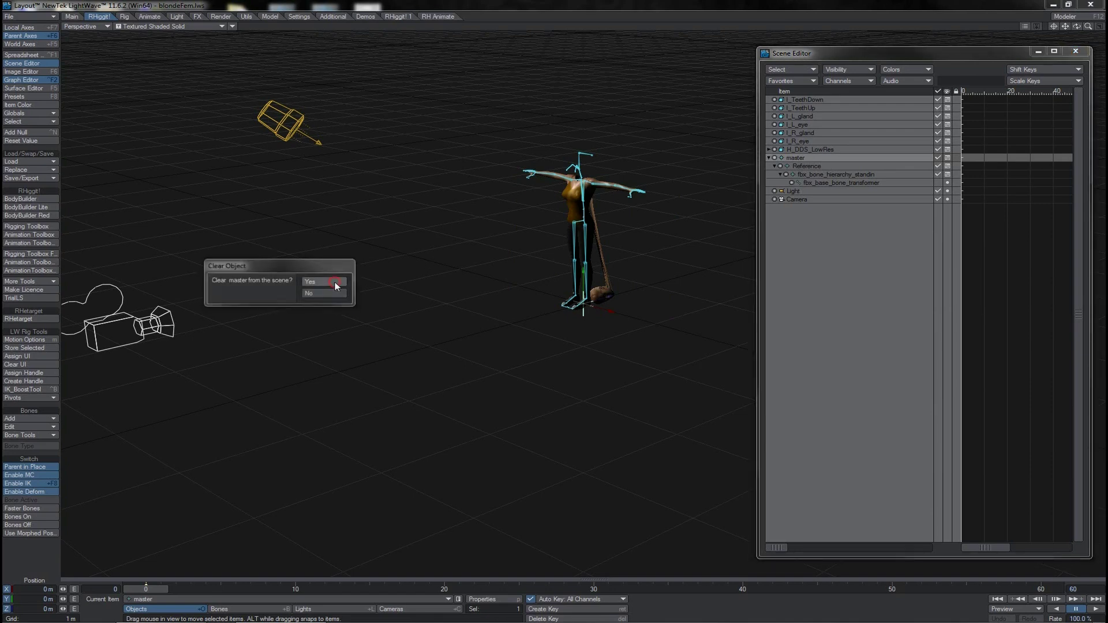
pyautogui.click(336, 293)
# - Look through the separate eye, gland and teeth objects, and set I_R_eye to use bones from H_DDS_LowRes
pyautogui.click(798, 141)
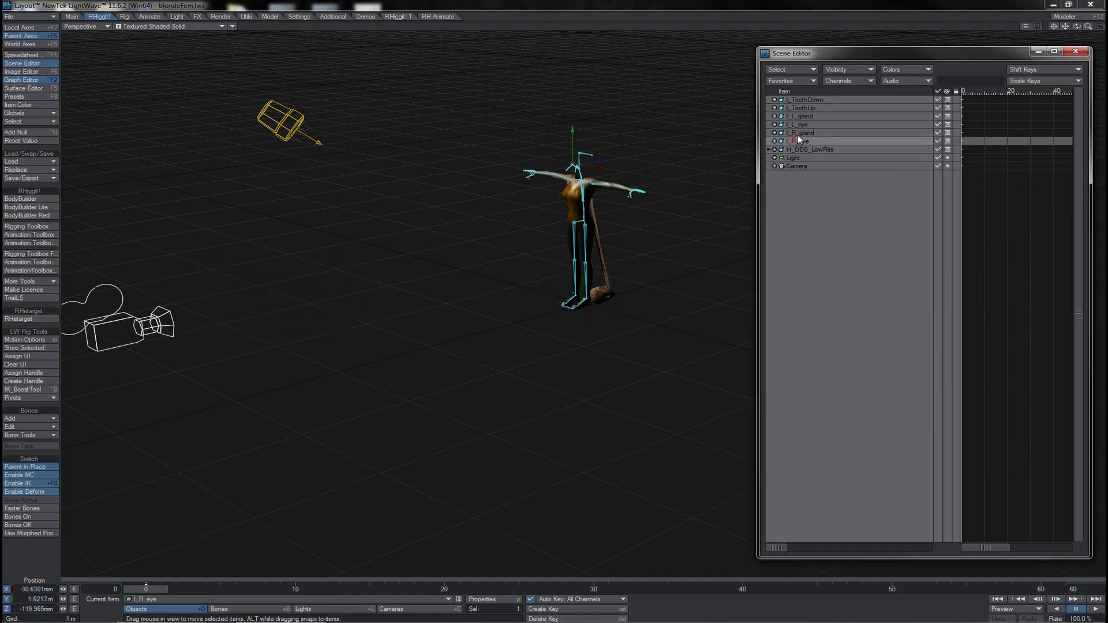
pyautogui.click(799, 133)
pyautogui.click(801, 124)
pyautogui.click(802, 116)
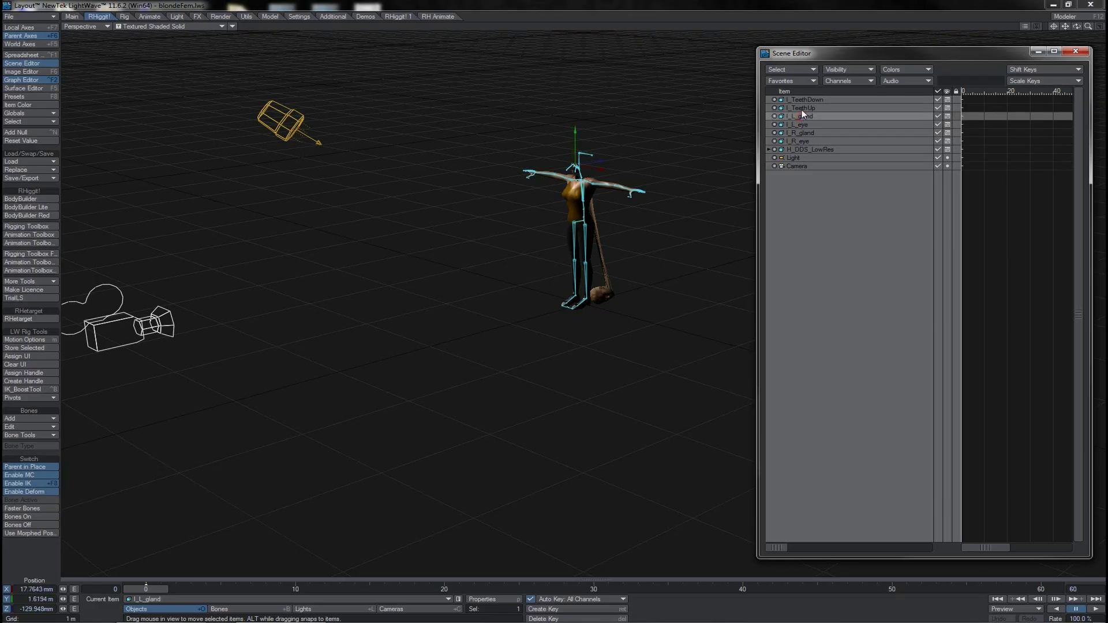
pyautogui.click(802, 108)
pyautogui.click(803, 99)
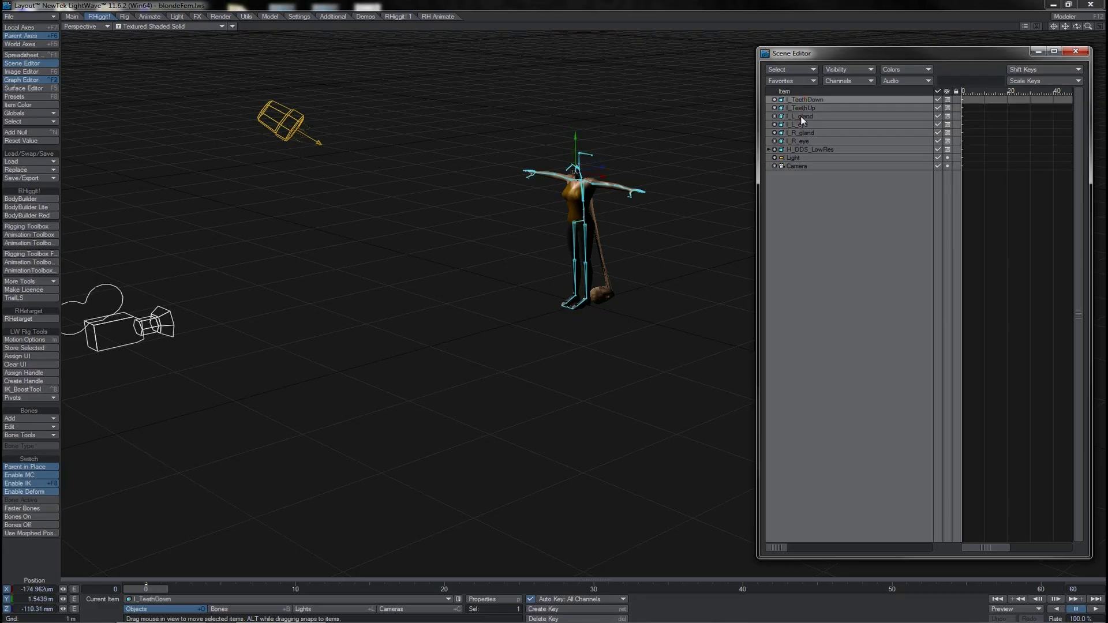
pyautogui.click(799, 142)
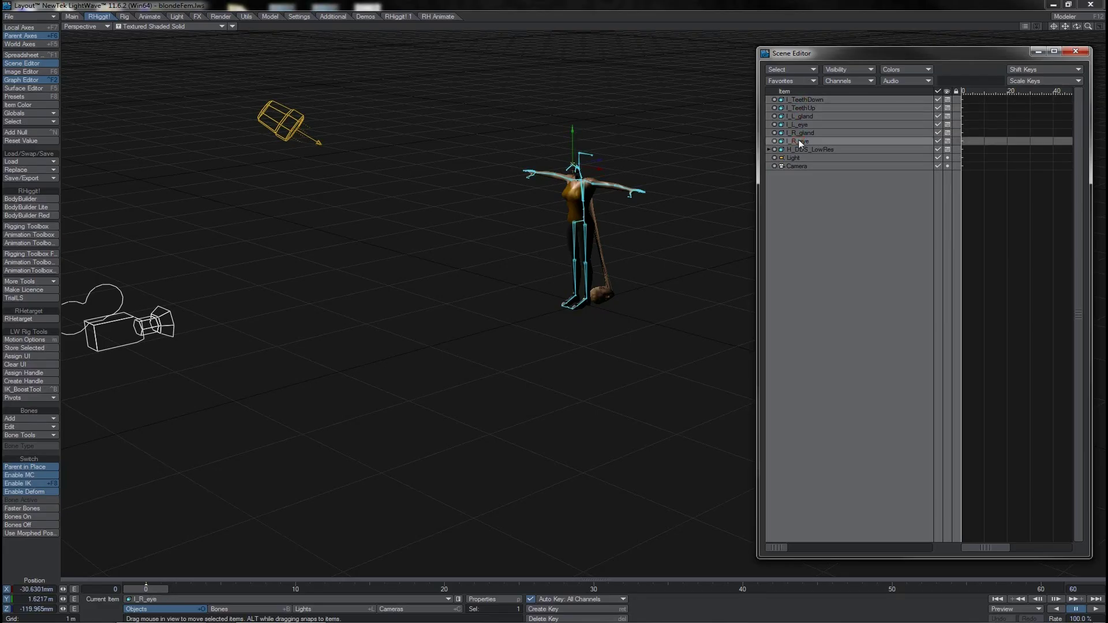
pyautogui.hotkey('shift', 'b')
pyautogui.press('p')
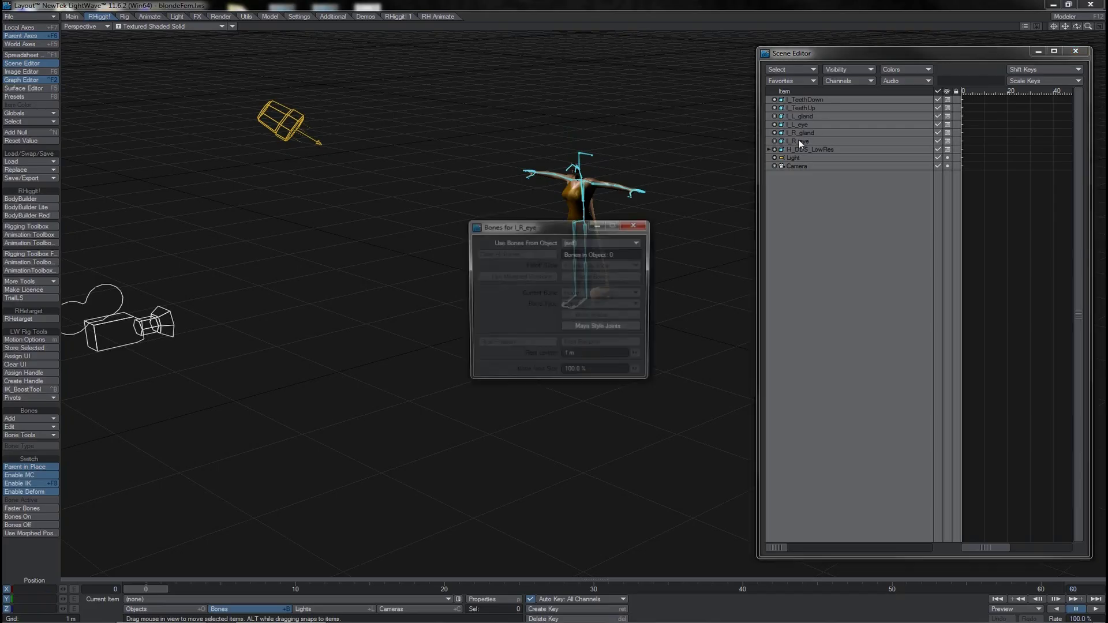
pyautogui.click(619, 243)
pyautogui.click(615, 297)
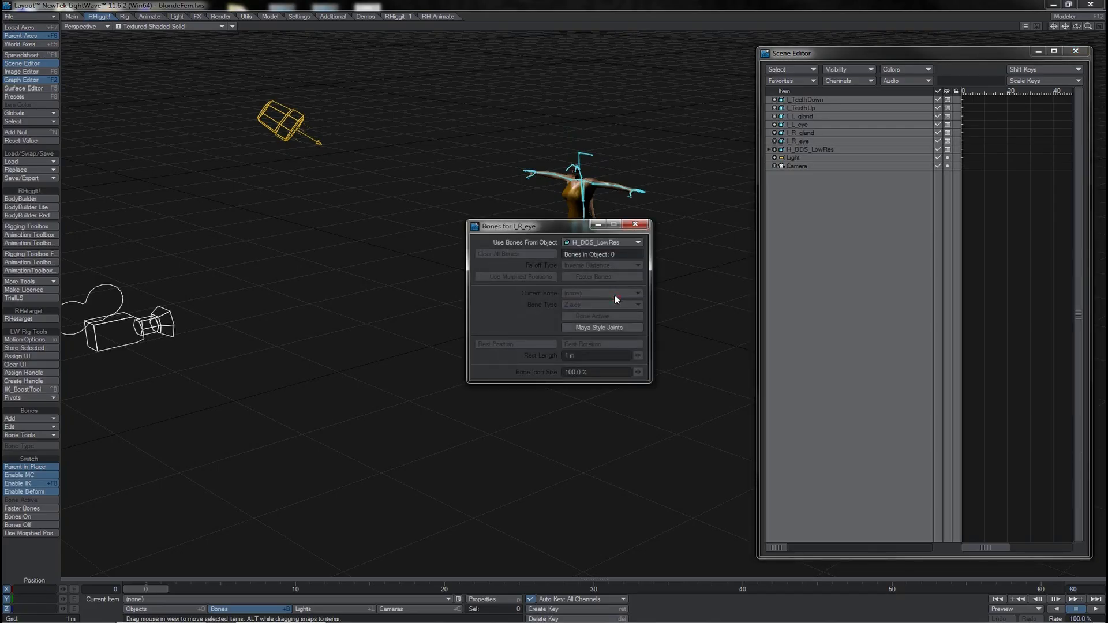
# - Switch to Modeler, cut the geometry out of the separate eye and teeth objects, and paste it into H_DDS_LowRes
pyautogui.press('F12')
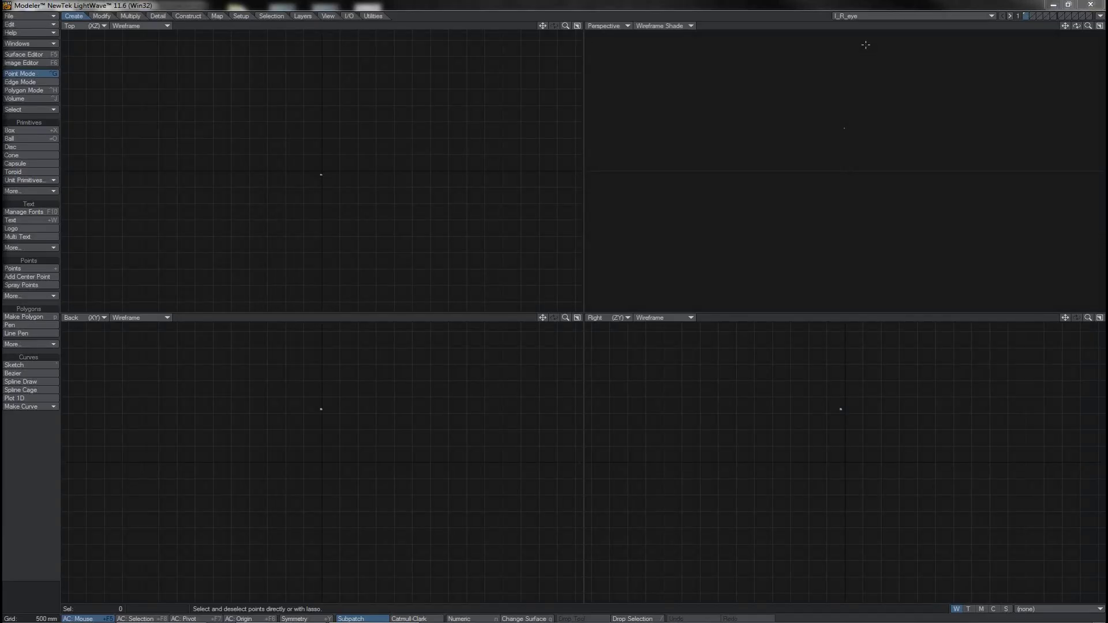
pyautogui.click(875, 16)
pyautogui.click(875, 16)
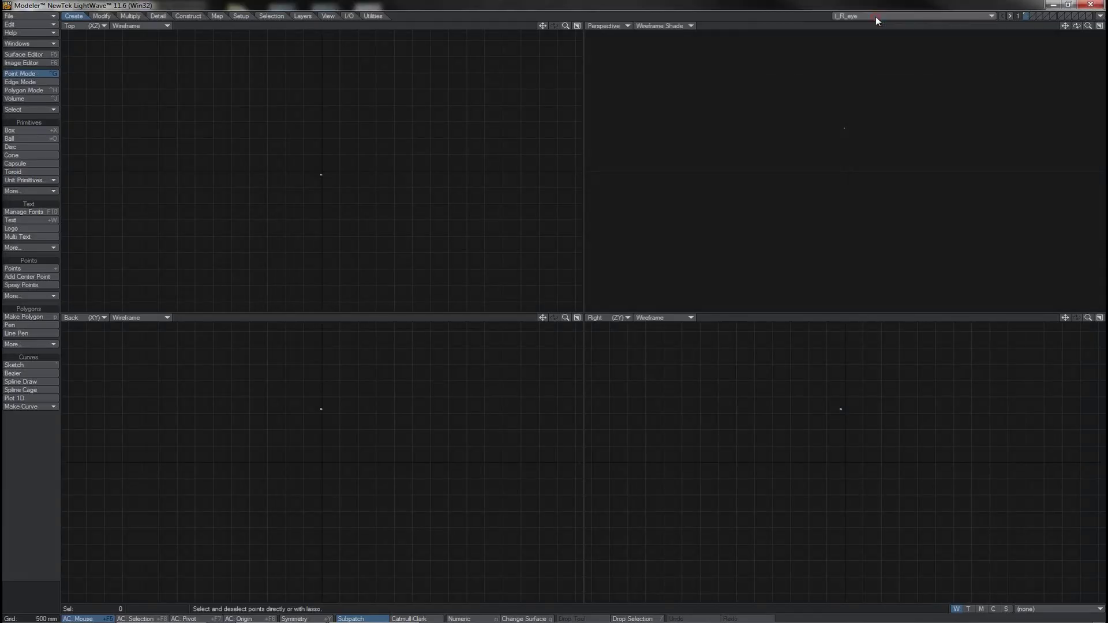
pyautogui.click(875, 16)
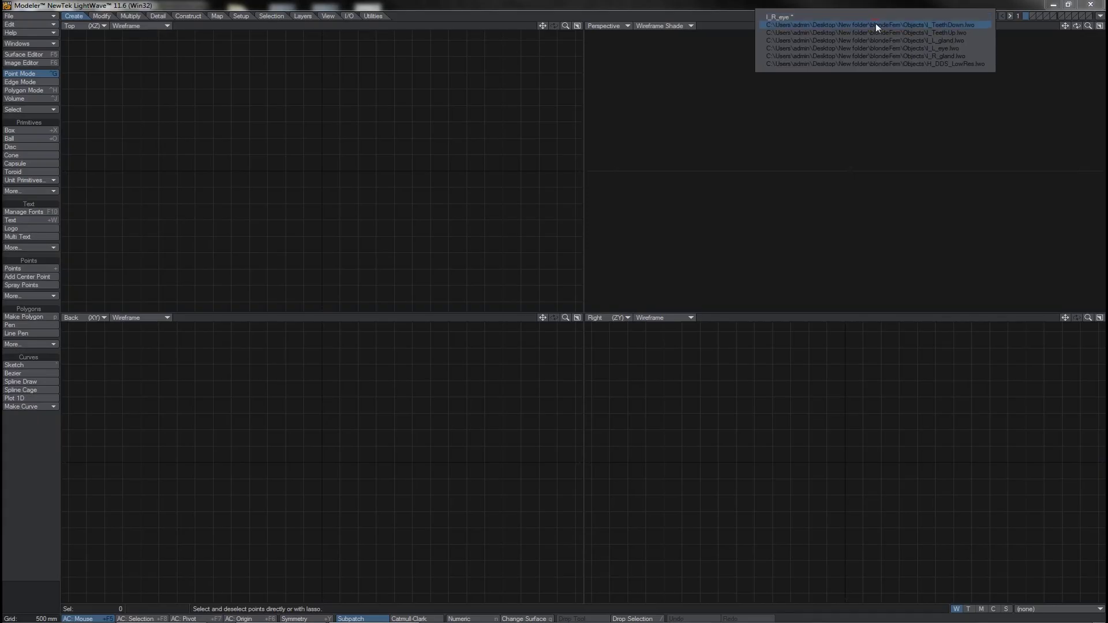
pyautogui.click(875, 24)
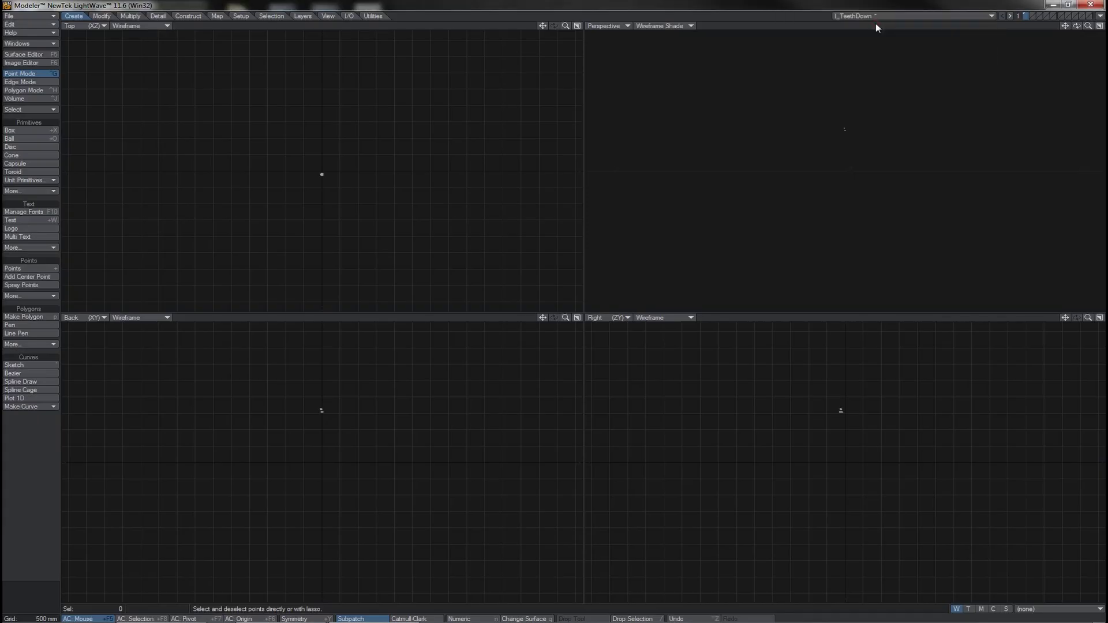
pyautogui.click(878, 16)
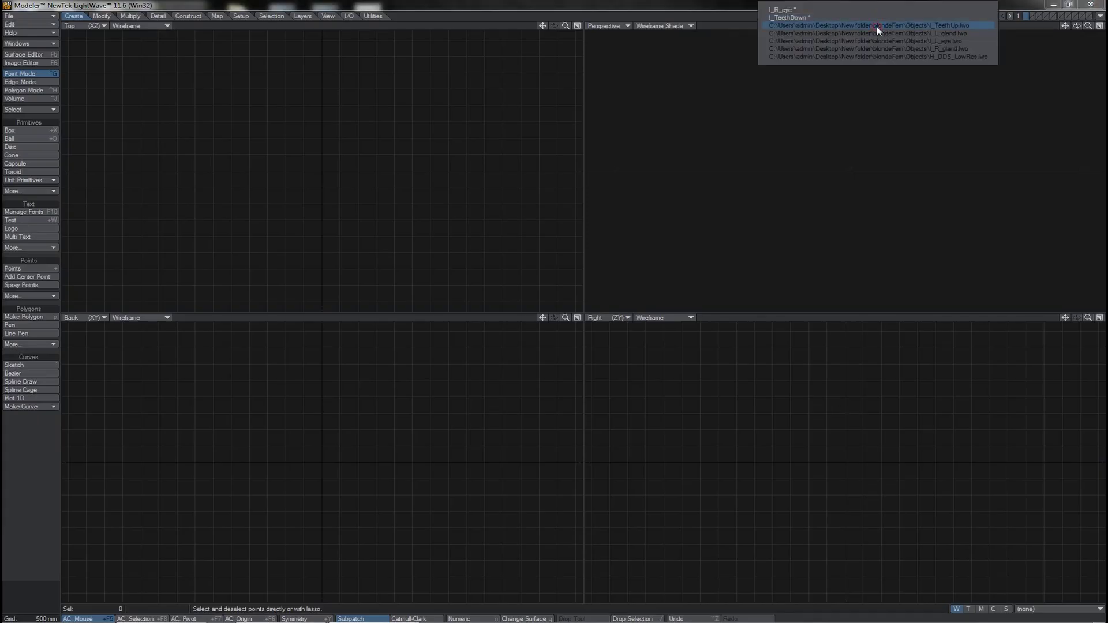
pyautogui.click(876, 26)
pyautogui.click(878, 16)
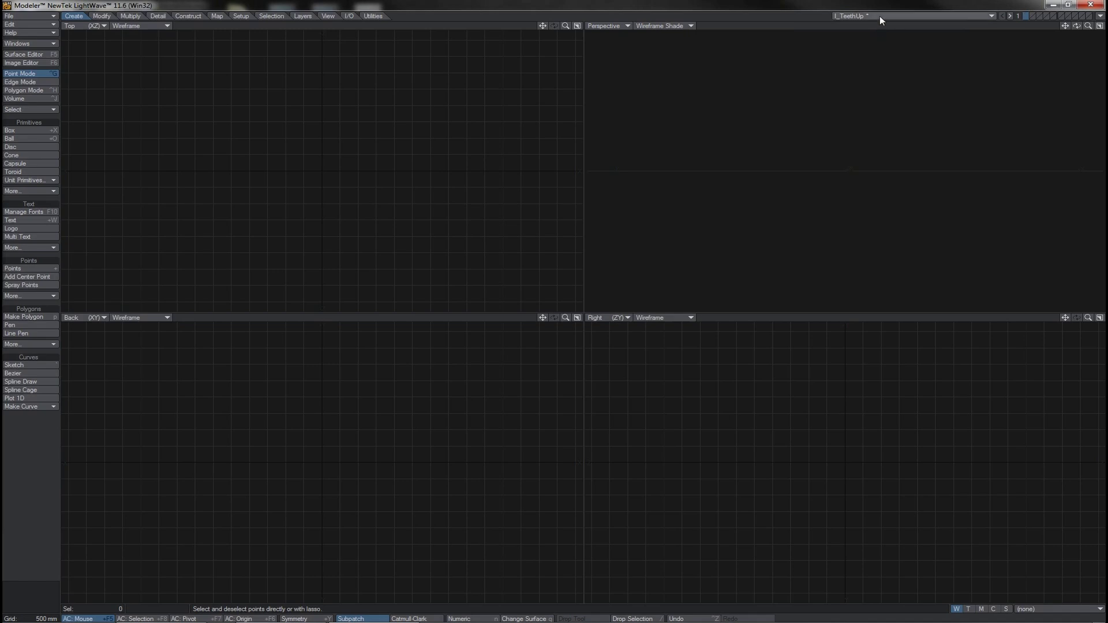
pyautogui.click(870, 79)
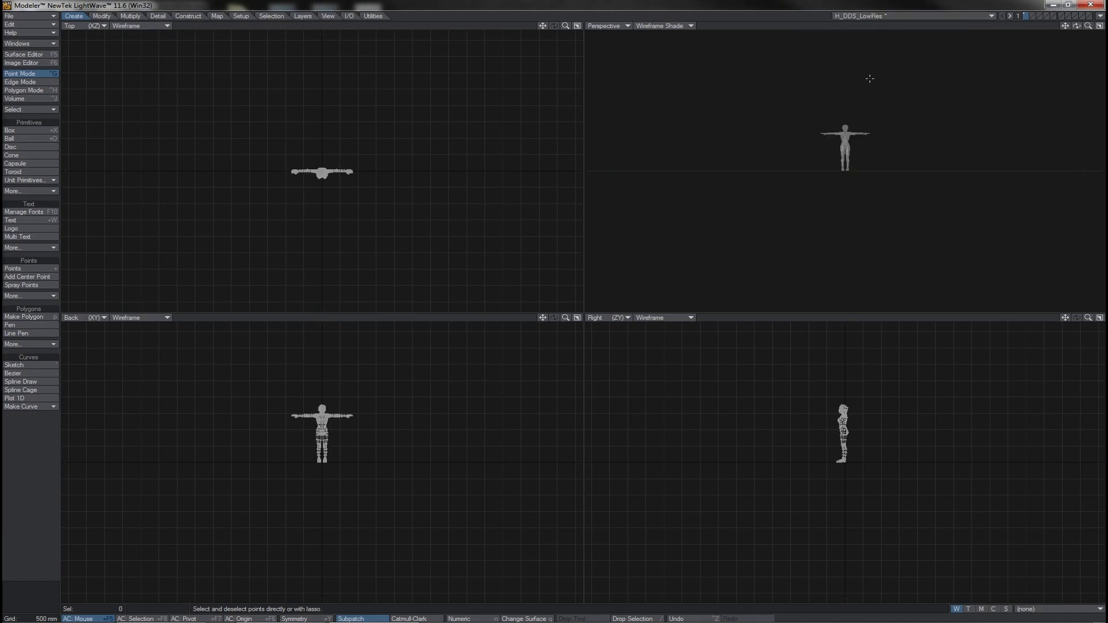
pyautogui.press('a')
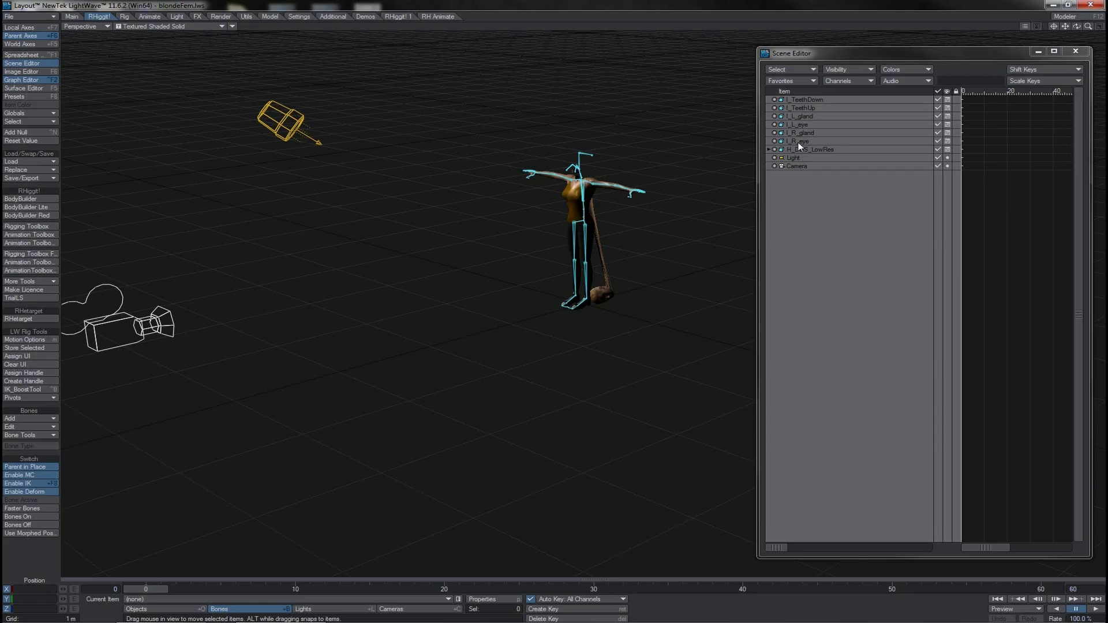
# - Back in Layout, clear all the objects from I_TeethDown through I_R_eye from the scene
pyautogui.click(798, 141)
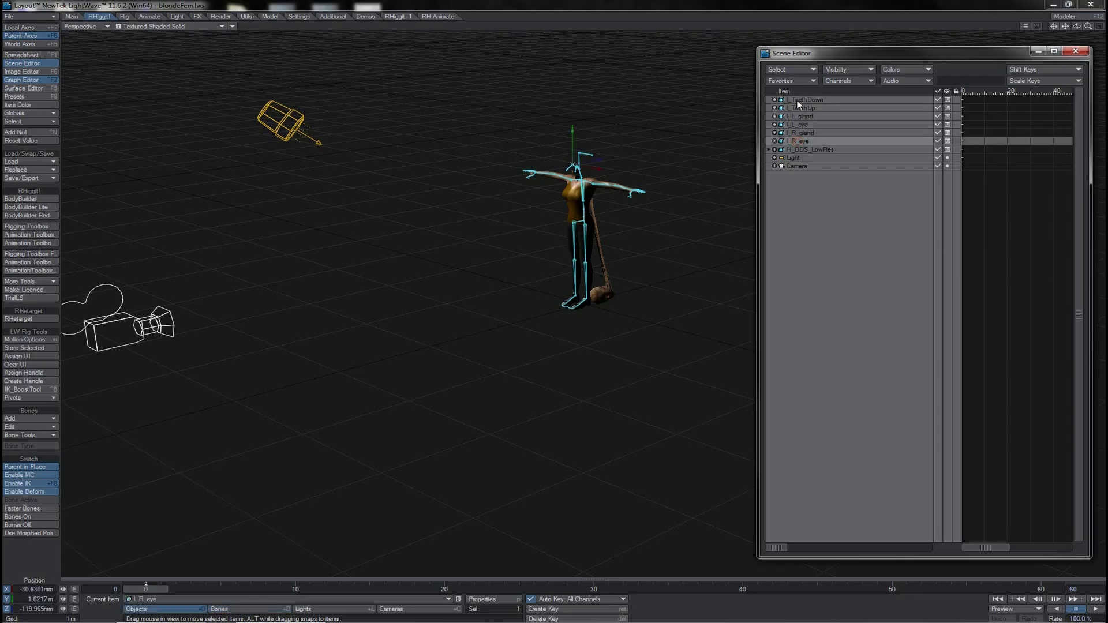
pyautogui.keyDown('shift'); pyautogui.click(798, 100); pyautogui.keyUp('shift')
pyautogui.press('-')
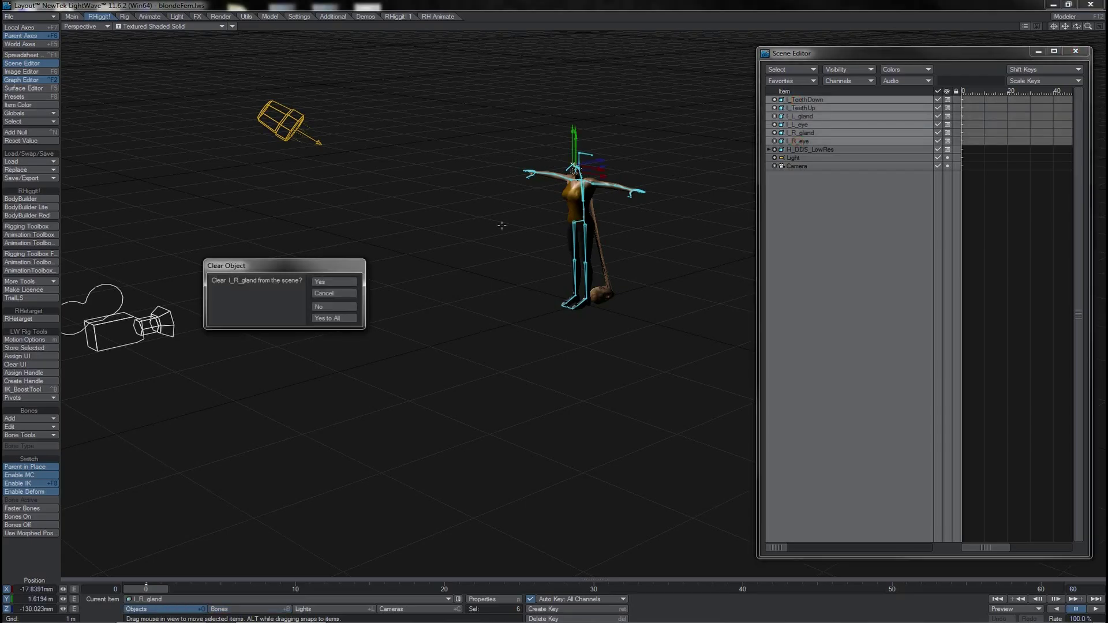
pyautogui.click(346, 283)
pyautogui.click(343, 318)
# - Hide the Light and the Camera in the viewport
pyautogui.moveTo(1077, 27); pyautogui.dragTo(1027, 27)
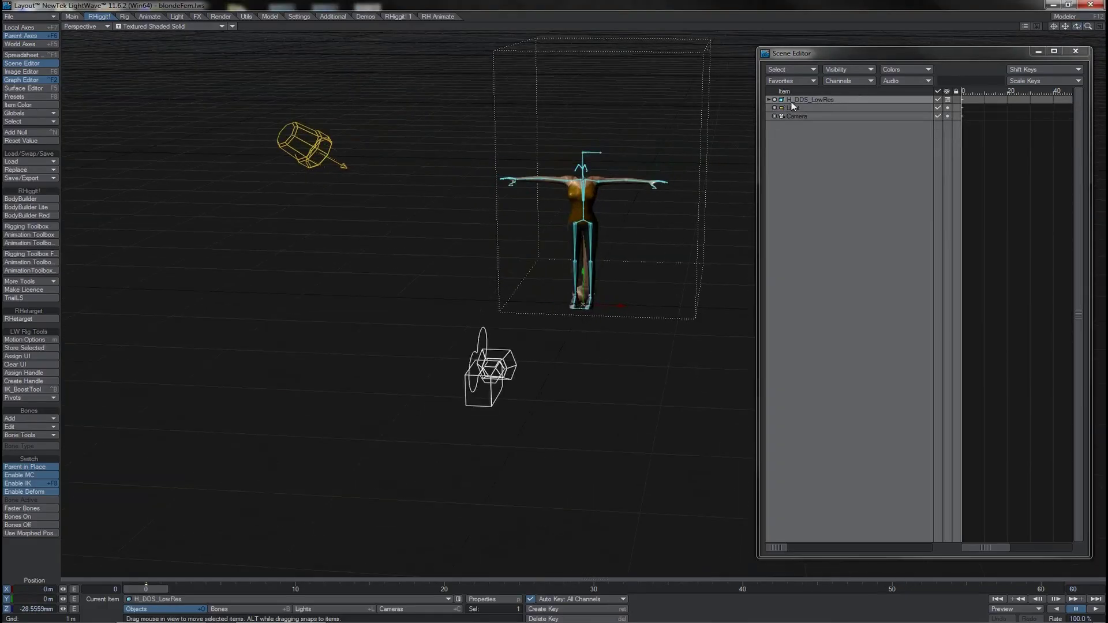
pyautogui.click(769, 100)
pyautogui.click(768, 100)
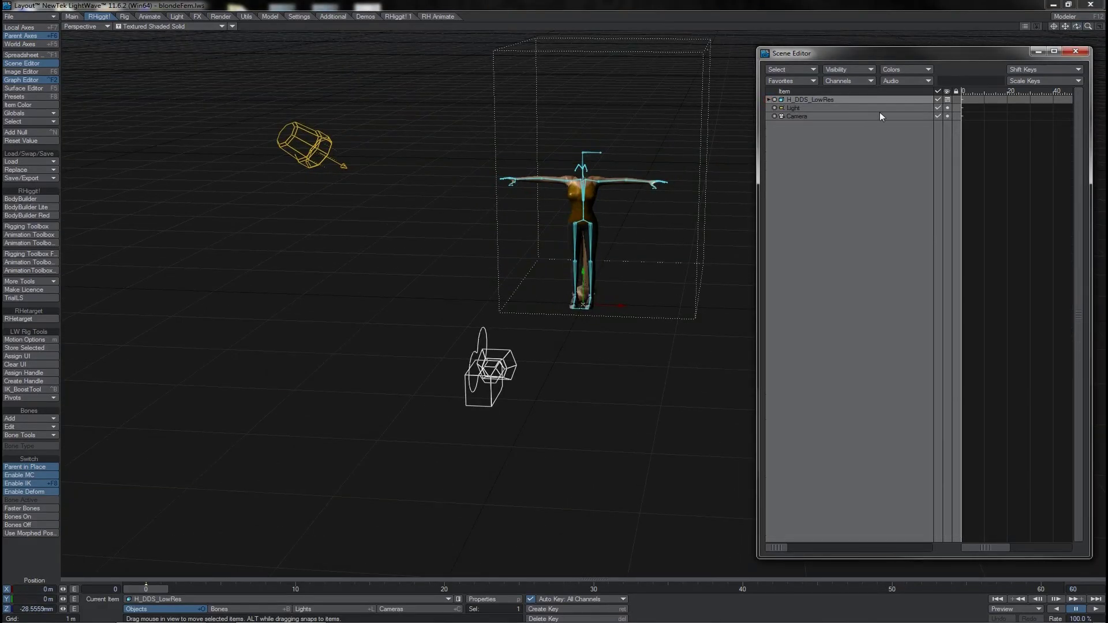
pyautogui.click(947, 108)
pyautogui.click(948, 116)
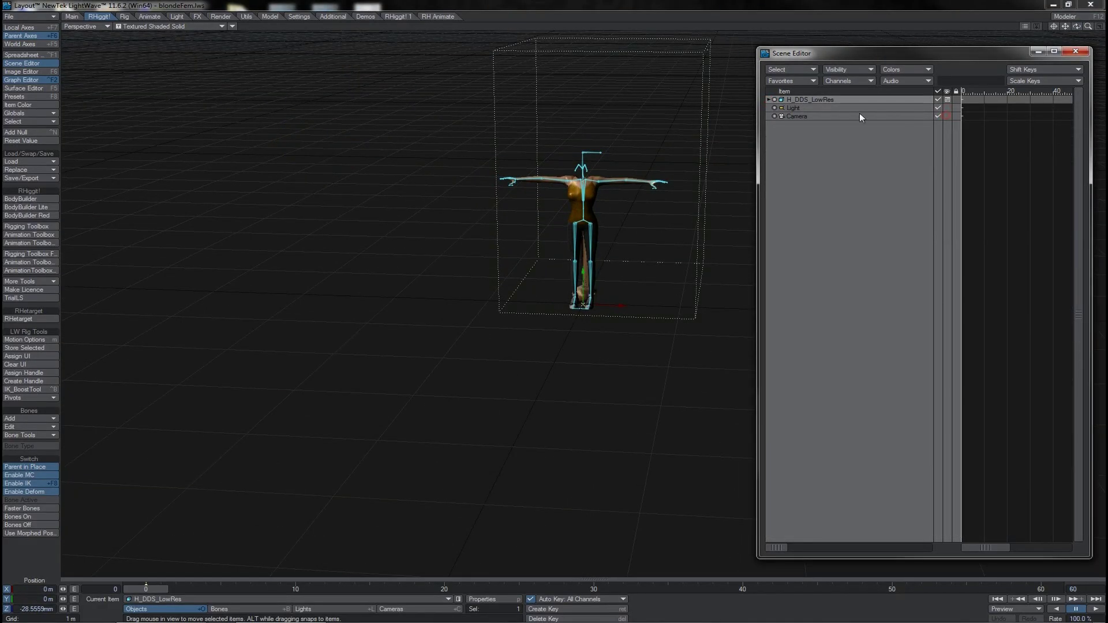
# - Expand the H_DDS_LowRes hierarchy, select all of its bones and make them active
pyautogui.click(769, 99)
pyautogui.click(790, 69)
pyautogui.click(790, 80)
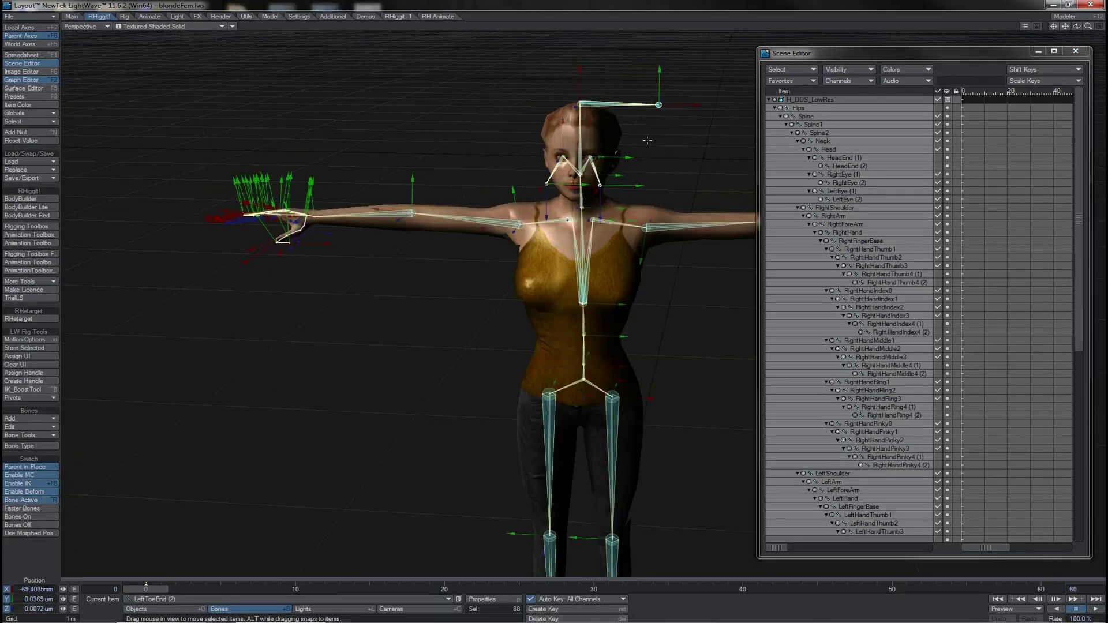
# - Test the deformation by rotating the LeftArm bone down to a bank of about -23°, and undo the rotation
pyautogui.click(642, 224)
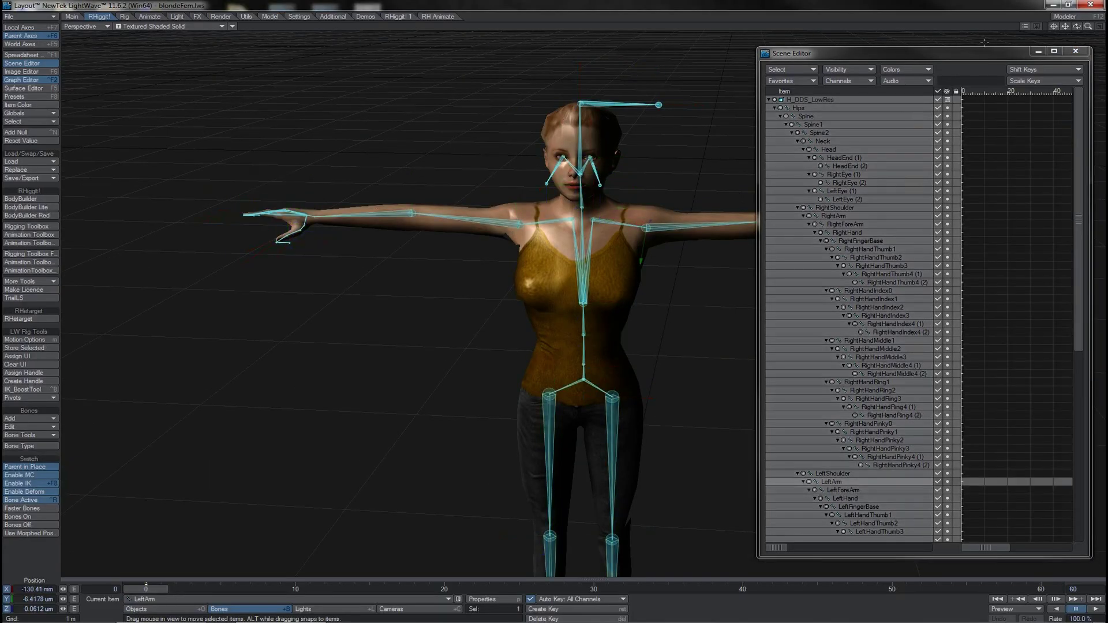
pyautogui.moveTo(1077, 27); pyautogui.dragTo(1076, 29)
pyautogui.press('y')
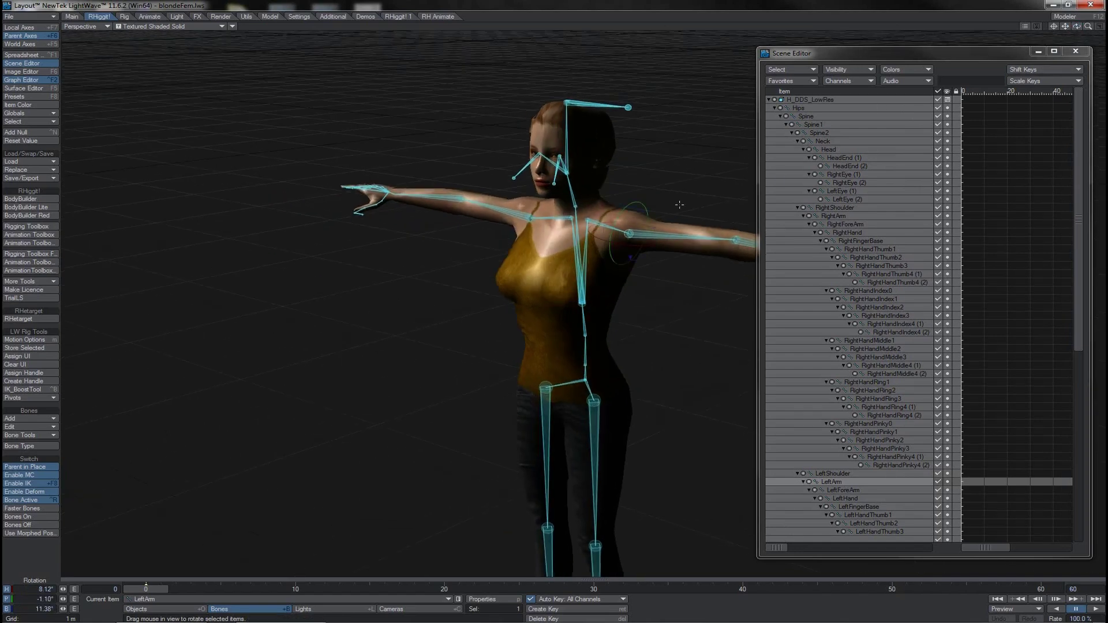
pyautogui.moveTo(629, 257)
pyautogui.mouseDown()
pyautogui.moveTo(582, 260)
pyautogui.moveTo(619, 259)
pyautogui.mouseUp()
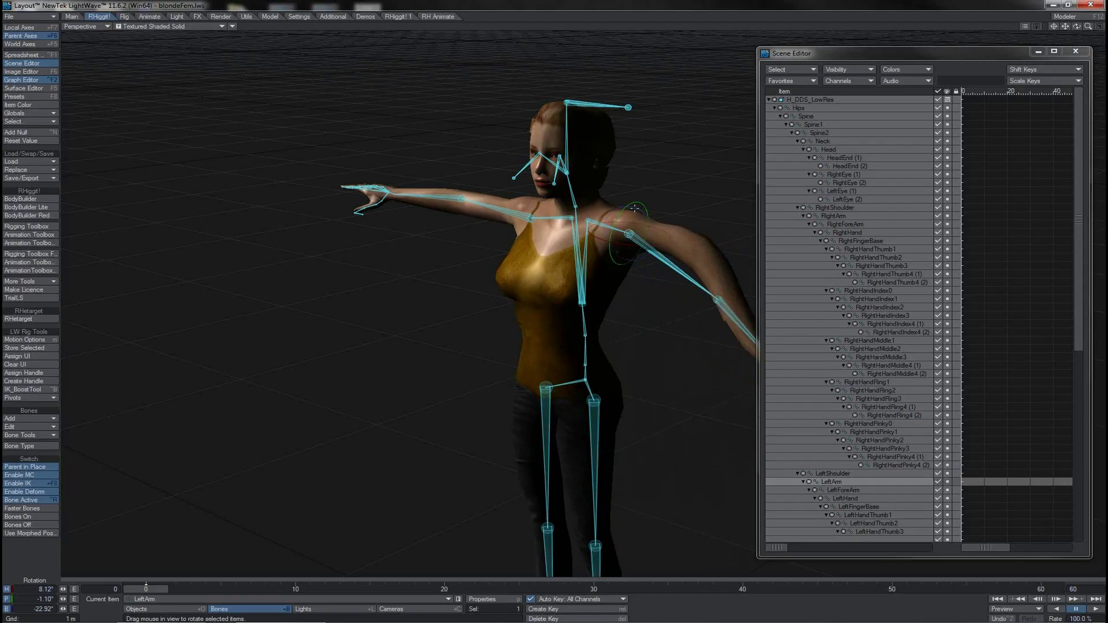
pyautogui.hotkey('ctrl', 'z')
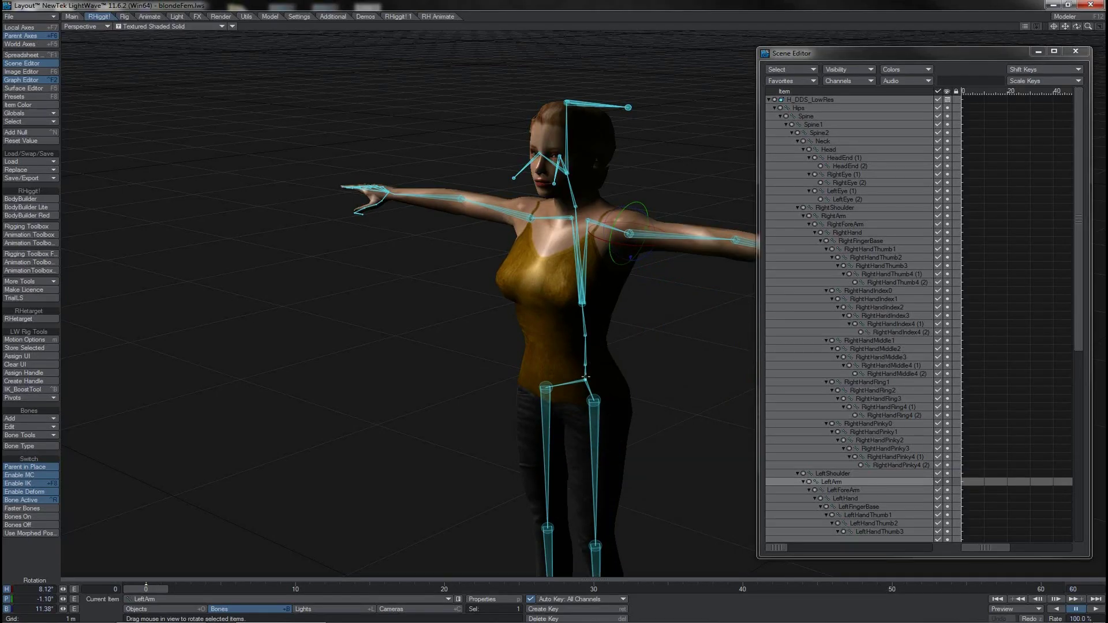
# - Select all bones of H_DDS_LowRes and turn off Weight Normalization in their bone properties, leaving Use Weight Map Only on
pyautogui.press('t')
pyautogui.hotkey('shift', 'o')
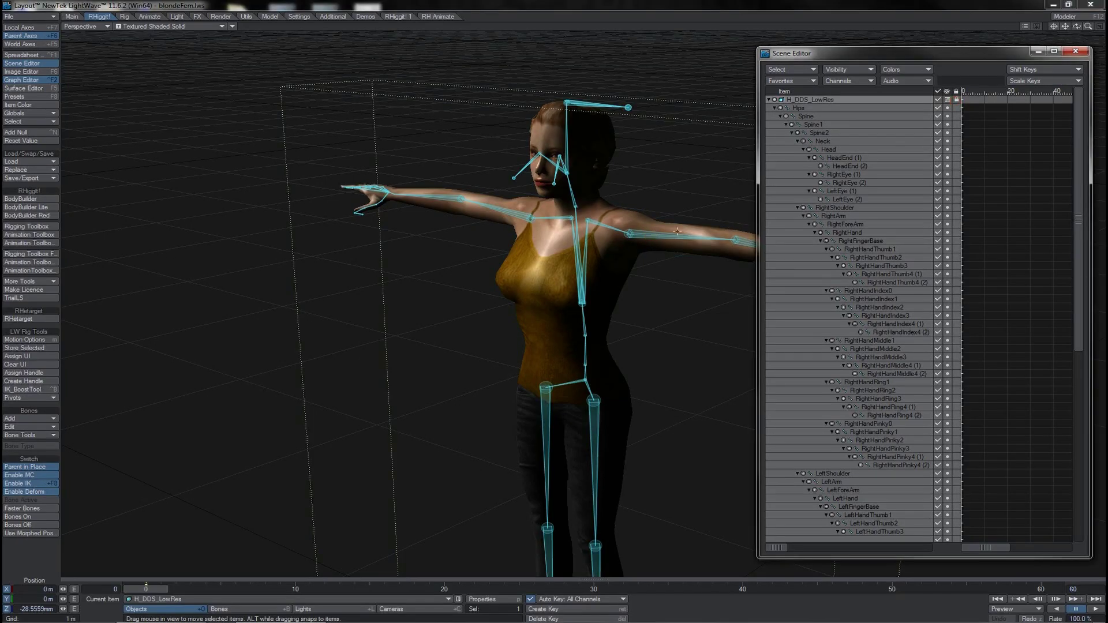
pyautogui.click(655, 235)
pyautogui.click(792, 69)
pyautogui.click(794, 79)
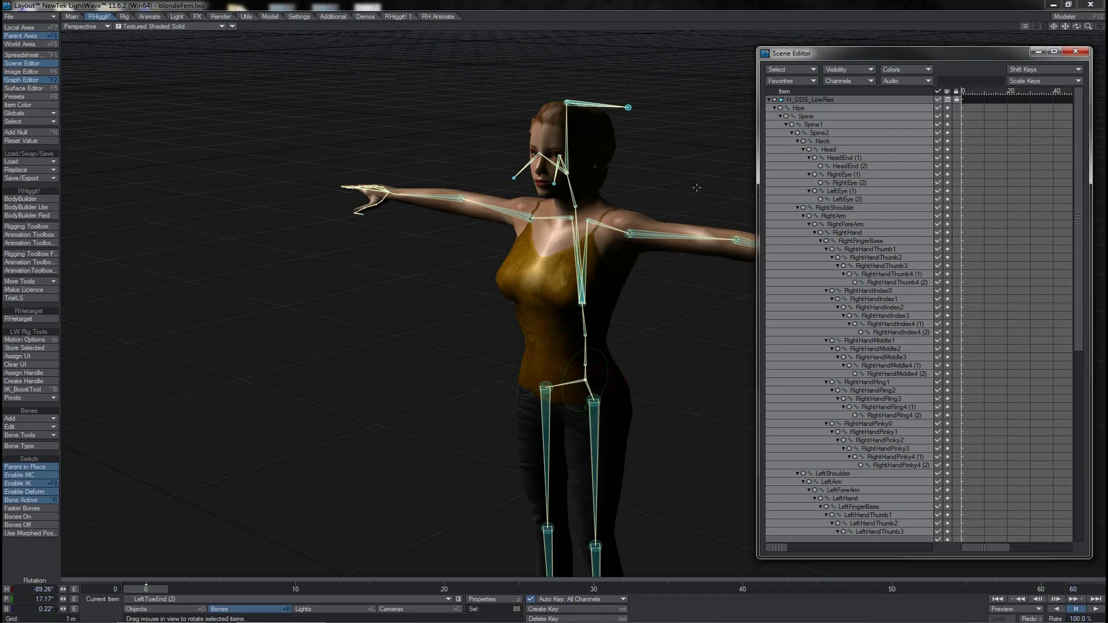
pyautogui.press('p')
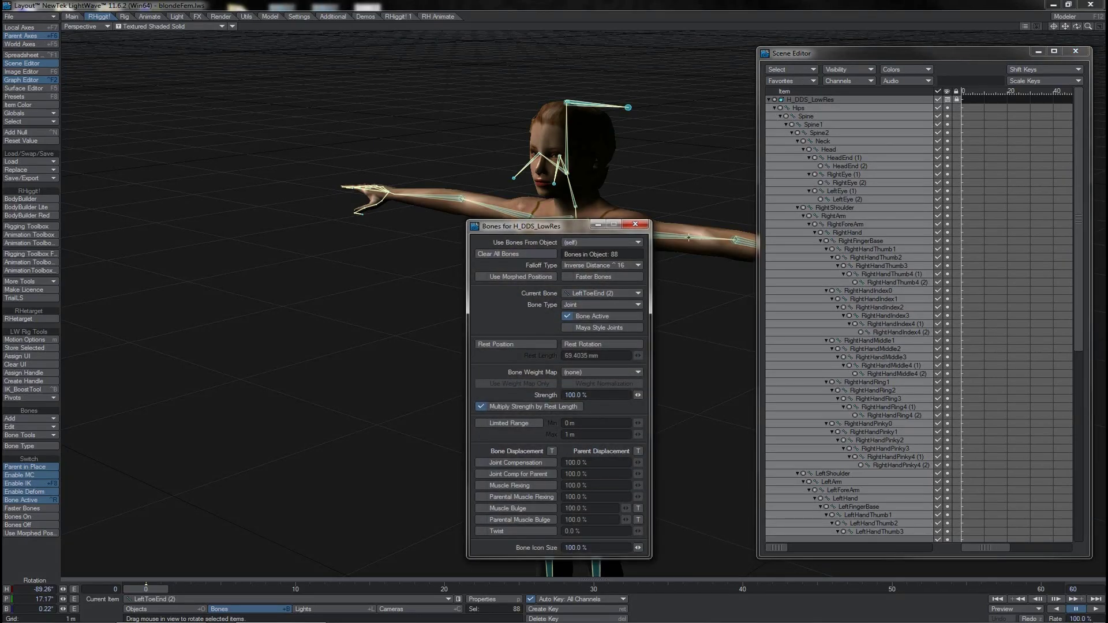
pyautogui.keyDown('shift'); pyautogui.click(688, 237); pyautogui.keyUp('shift')
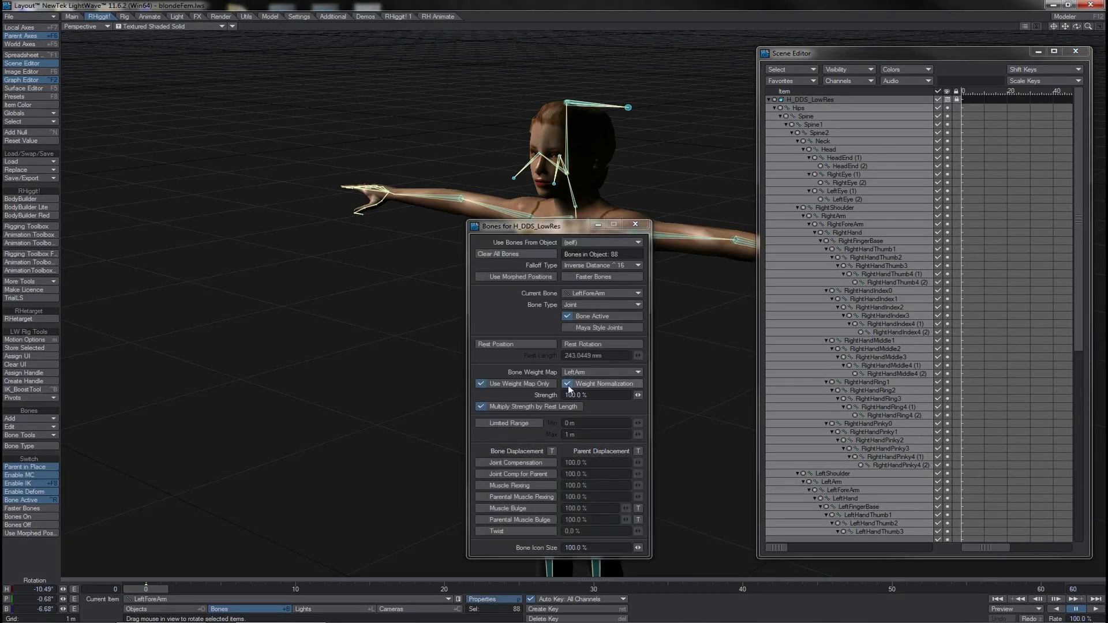
pyautogui.click(568, 385)
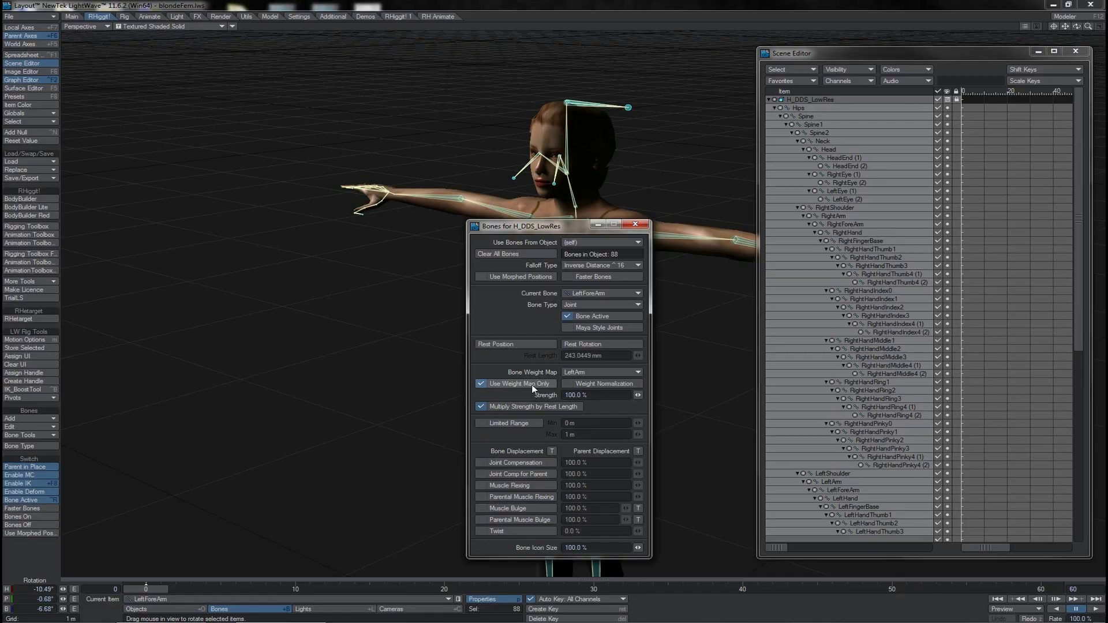
pyautogui.click(636, 224)
# - Test the deformation by lowering the LeftArm bone and bending LeftForeArm up towards the chest, and undo both rotations
pyautogui.click(634, 211)
pyautogui.moveTo(634, 211); pyautogui.dragTo(585, 217)
pyautogui.moveTo(569, 283); pyautogui.dragTo(550, 301)
pyautogui.press('Down')
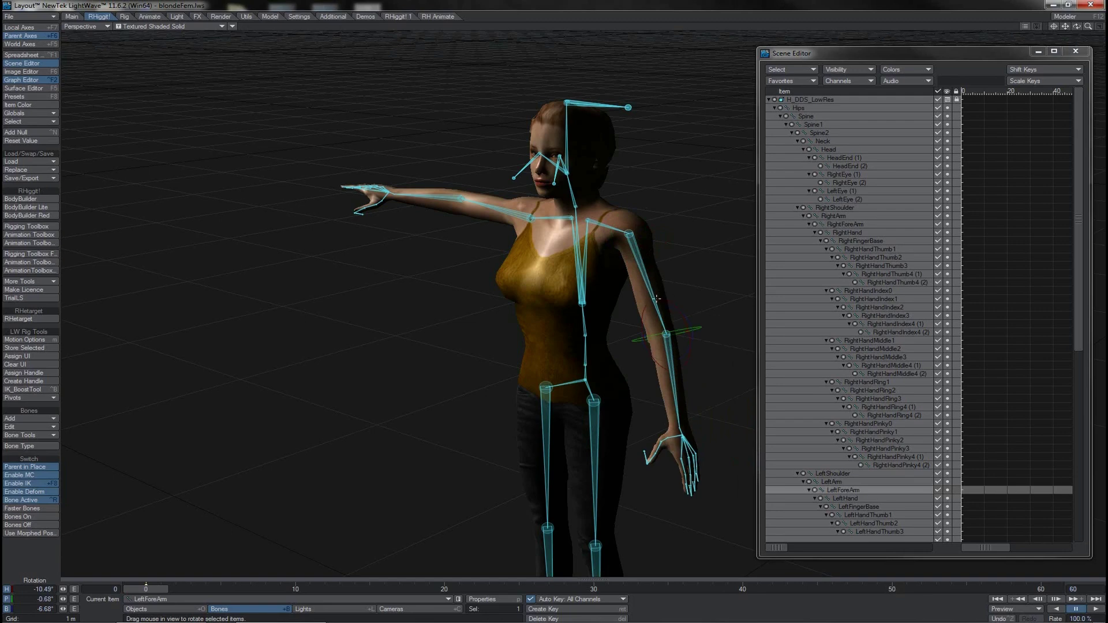
pyautogui.moveTo(656, 298); pyautogui.dragTo(595, 300)
pyautogui.moveTo(659, 358)
pyautogui.mouseDown()
pyautogui.moveTo(644, 337)
pyautogui.moveTo(653, 352)
pyautogui.mouseUp()
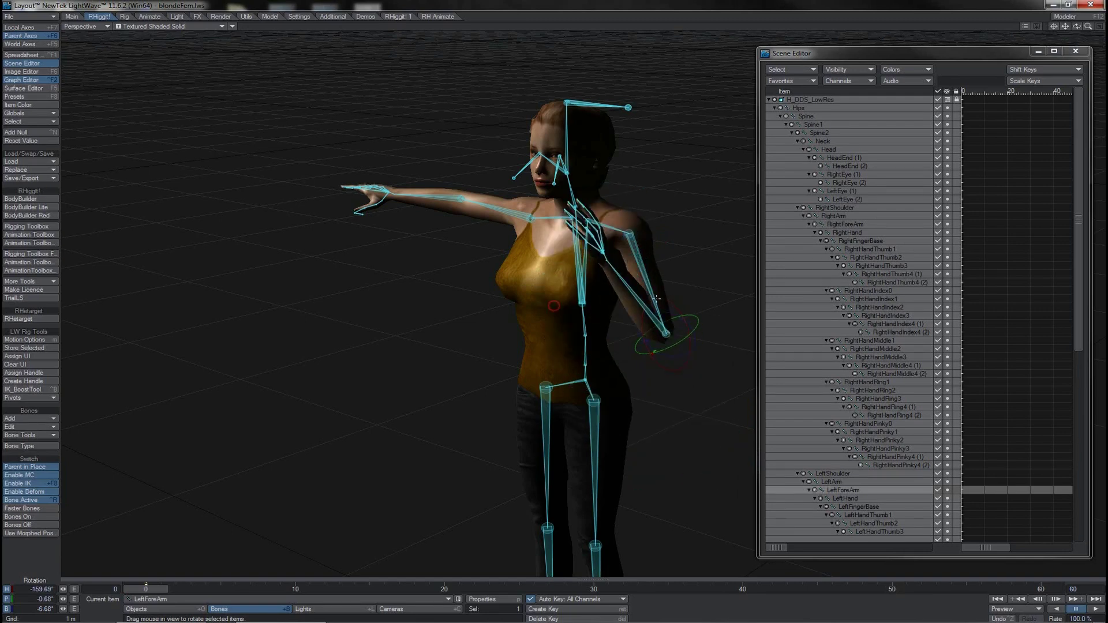
pyautogui.hotkey('ctrl', 'z')
pyautogui.hotkey('ctrl', 'z')
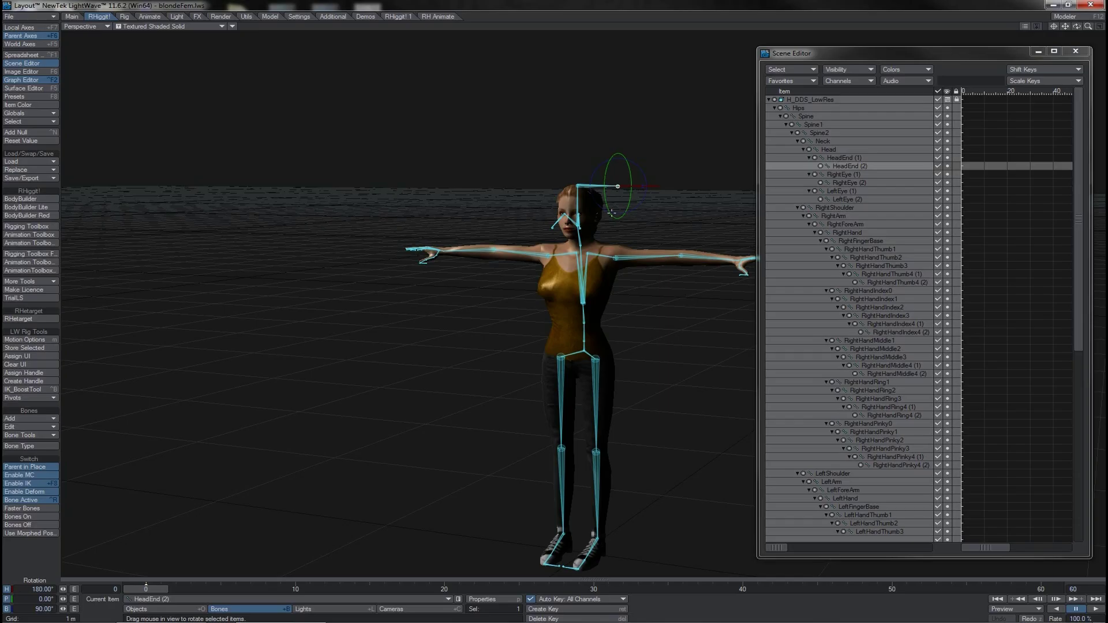
# - Clear the extra HeadEnd (2) bone and the extra toe end bones of both feet from the scene
pyautogui.click(563, 565)
pyautogui.press('-')
pyautogui.click(344, 317)
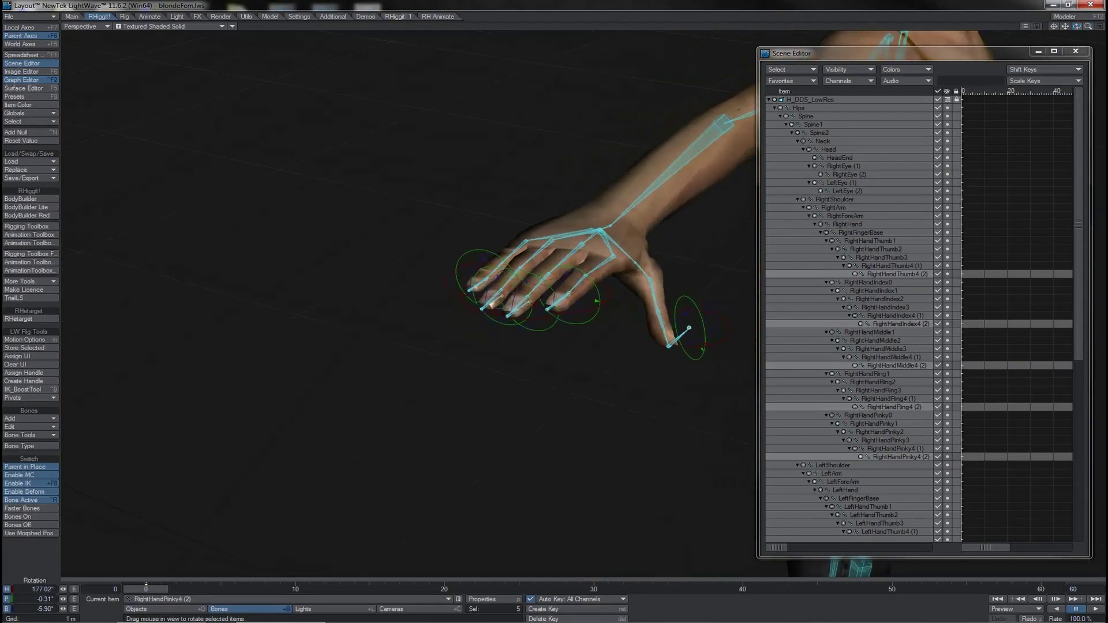
# - Clear the extra Thumb4, Index4, Middle4, Ring4 and Pinky4 (2) bones of both hands from the scene
pyautogui.moveTo(1077, 26)
pyautogui.mouseDown()
pyautogui.moveTo(1042, 16)
pyautogui.moveTo(1081, 28)
pyautogui.mouseUp()
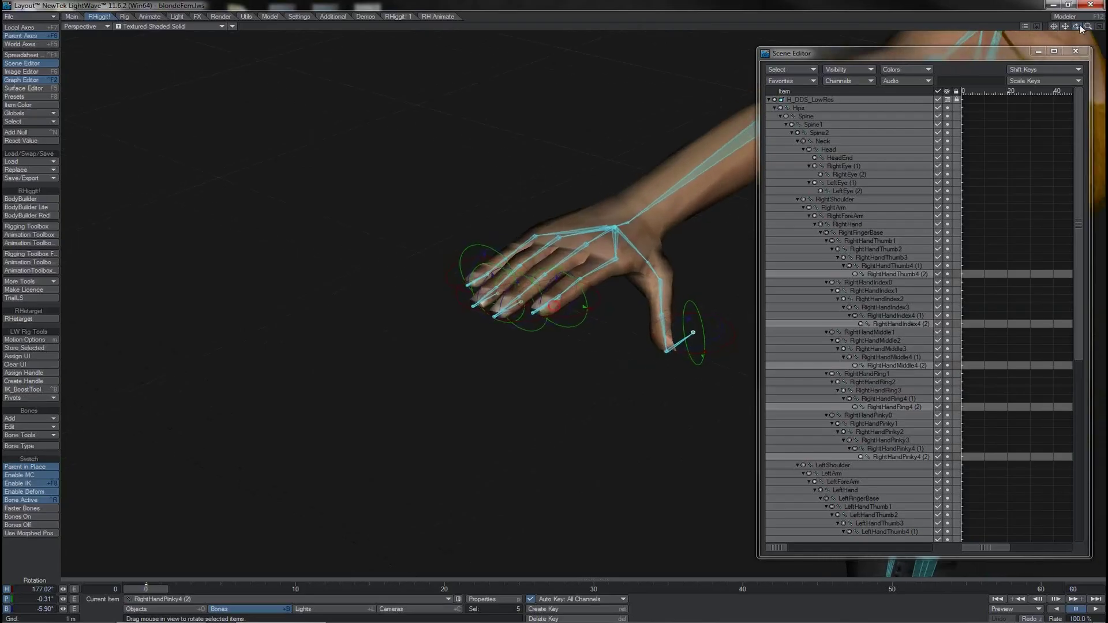
pyautogui.press('Delete')
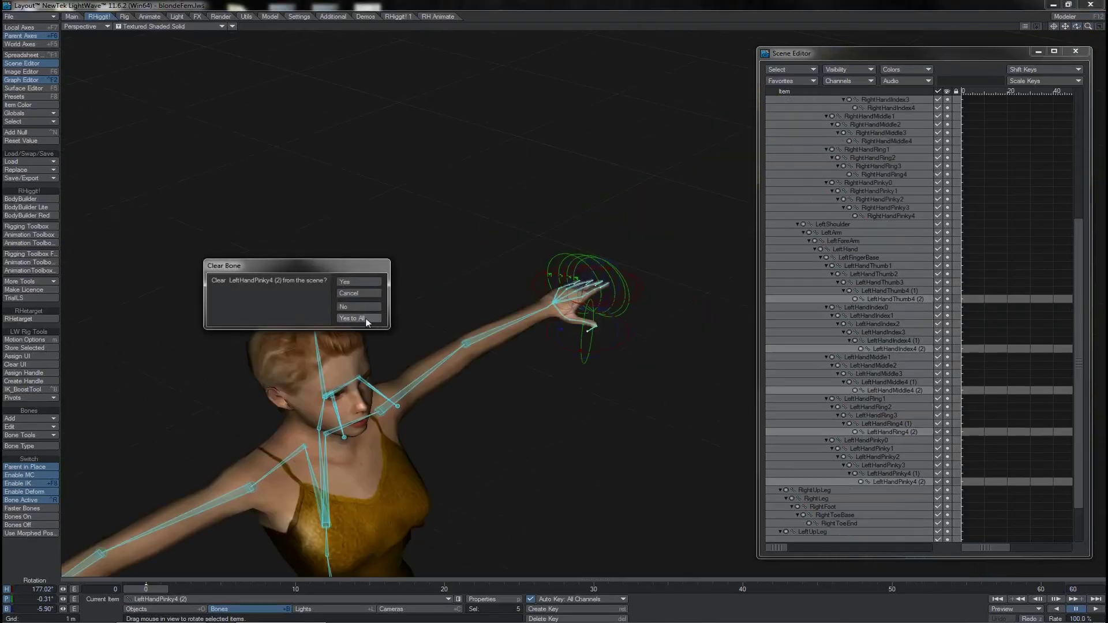
pyautogui.click(366, 320)
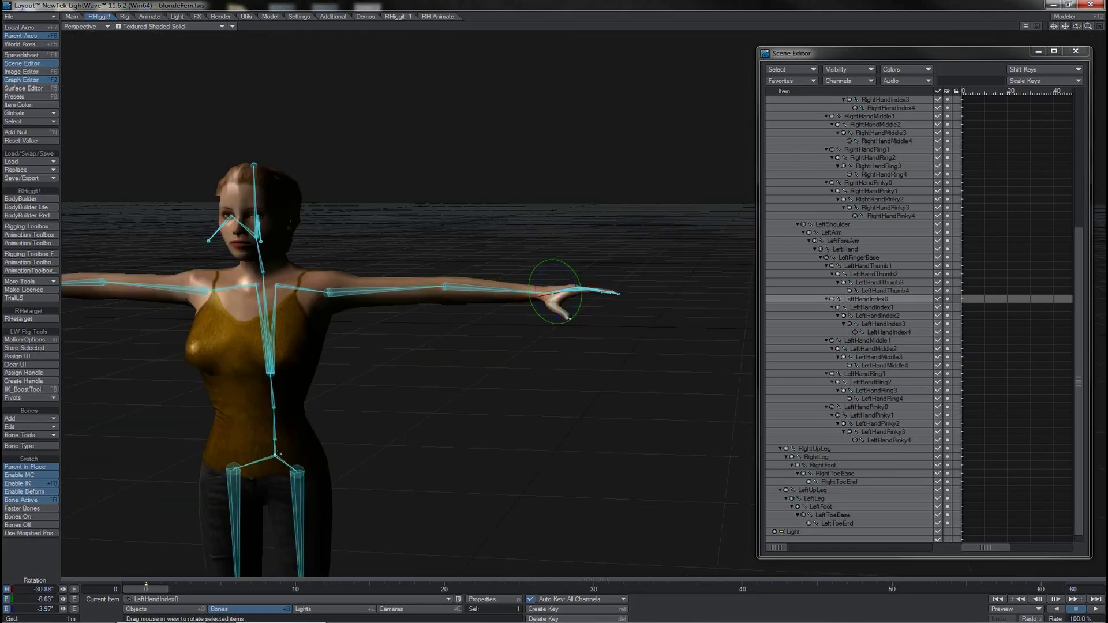
# - Open the RH Rigging Toolbox, place it beside the Scene Editor, and inspect the axes of the LeftArm, LeftUpLeg and LeftHand bones
pyautogui.click(32, 226)
pyautogui.moveTo(193, 180); pyautogui.dragTo(646, 52)
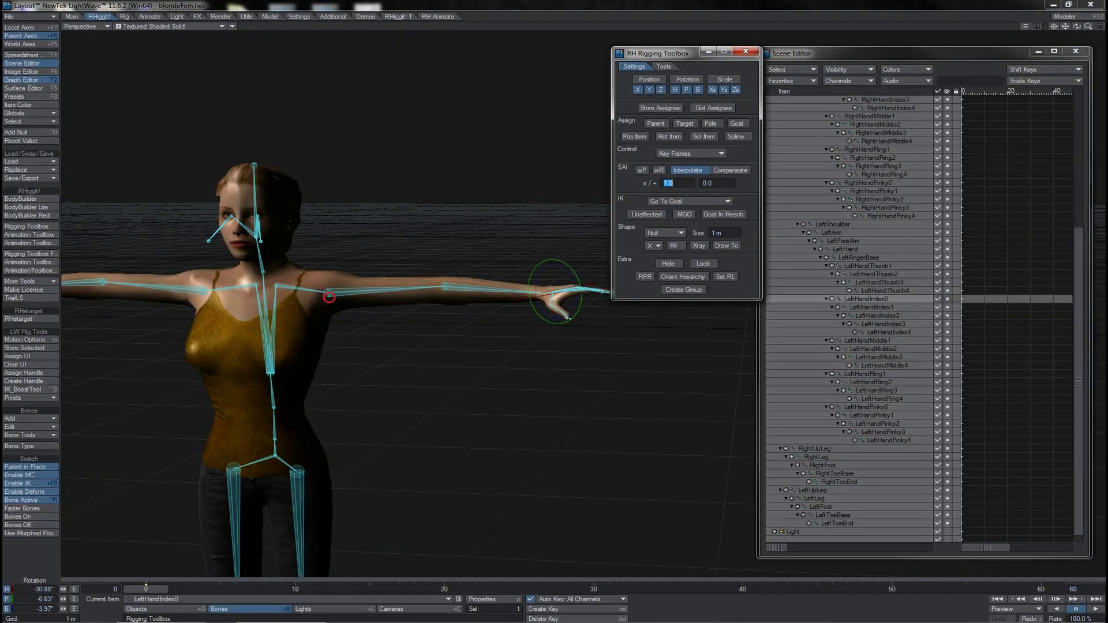
pyautogui.click(329, 294)
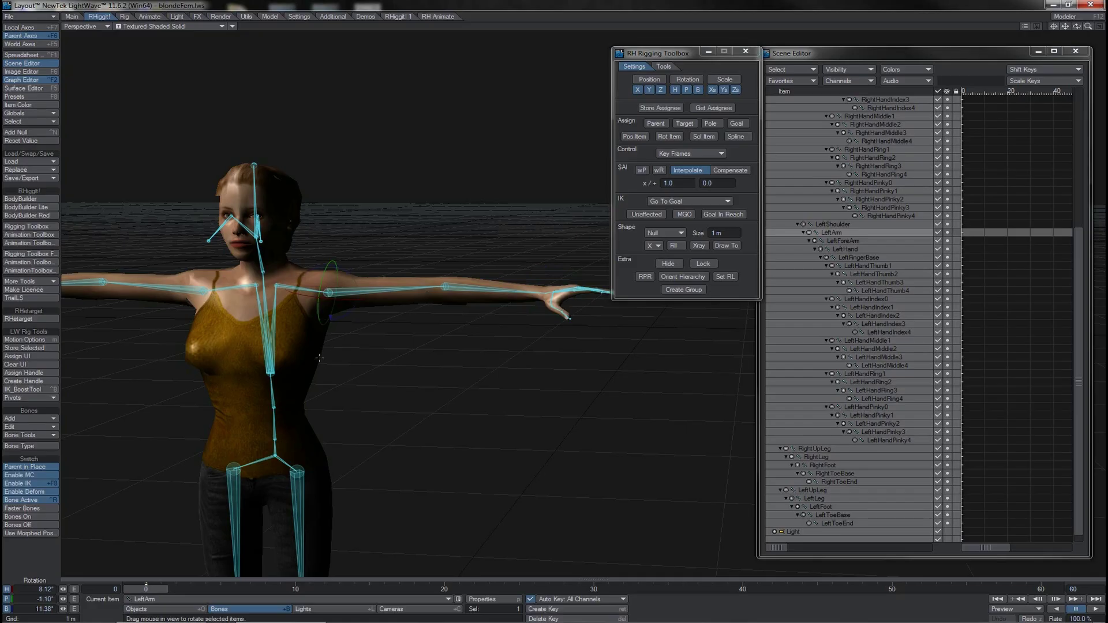
pyautogui.click(297, 466)
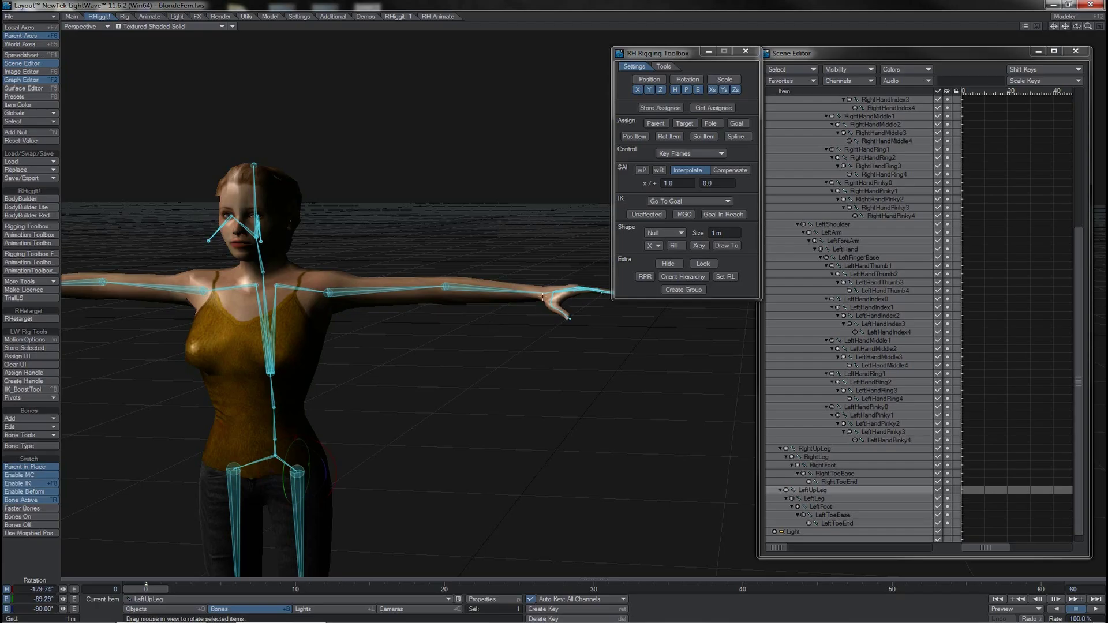
pyautogui.click(537, 300)
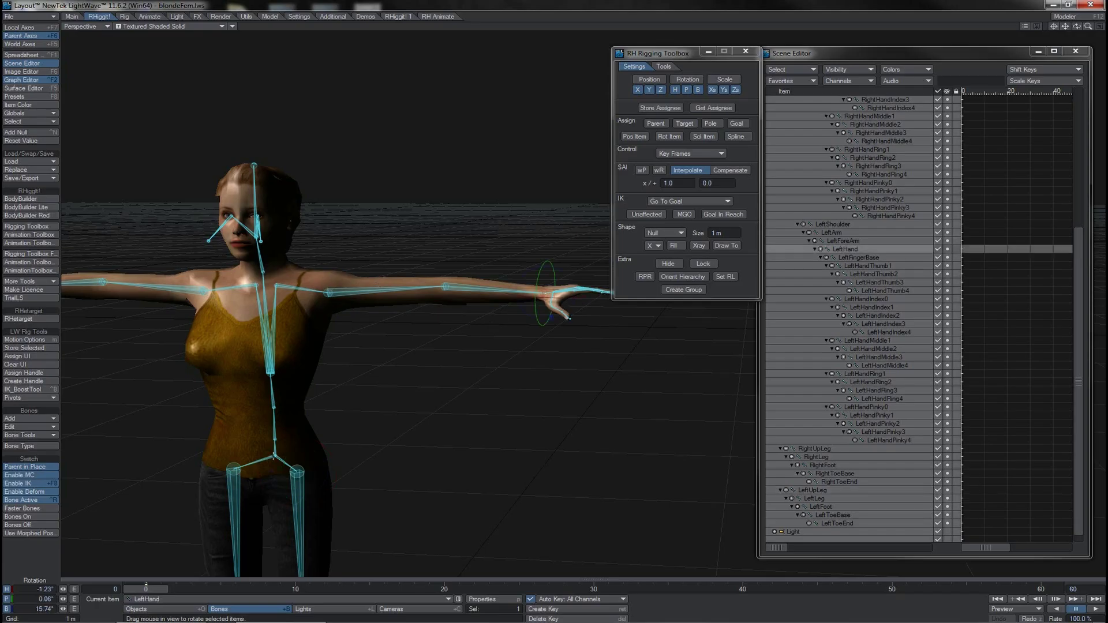
# - Select the whole bone hierarchy from the Hips down and set the bone type to Z axis to inspect the bone orientations
pyautogui.doubleClick(276, 455)
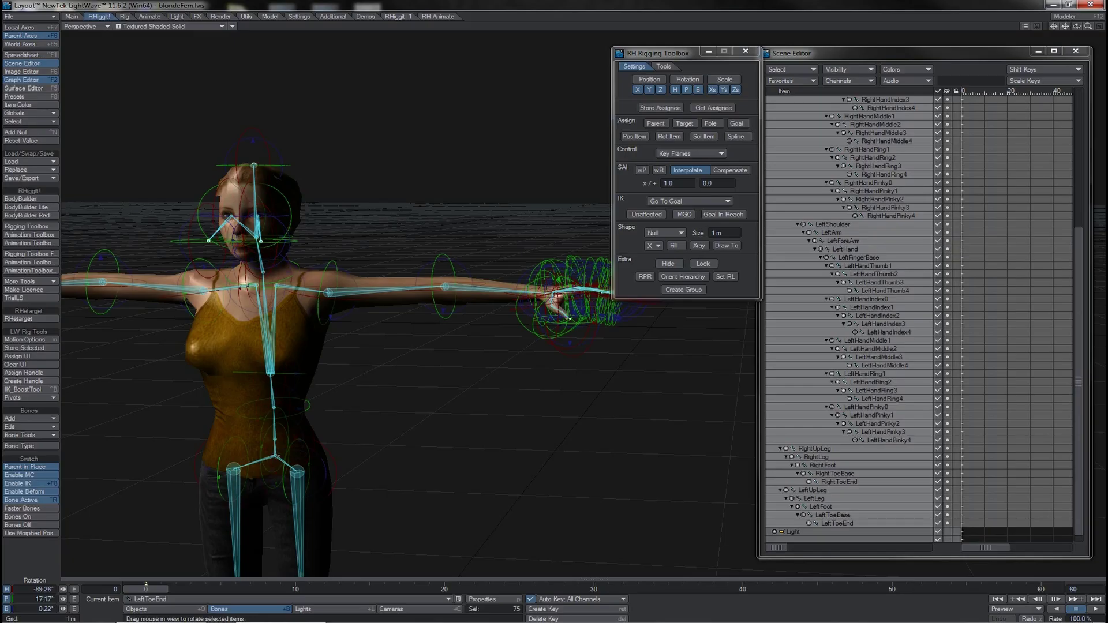
pyautogui.press('p')
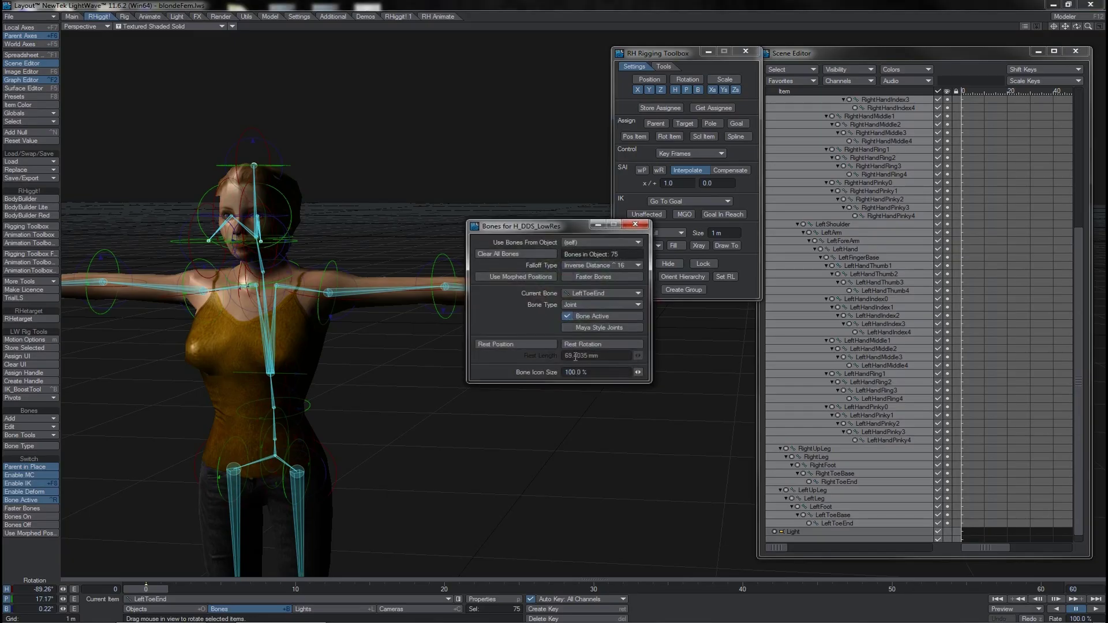
pyautogui.click(586, 305)
pyautogui.click(588, 295)
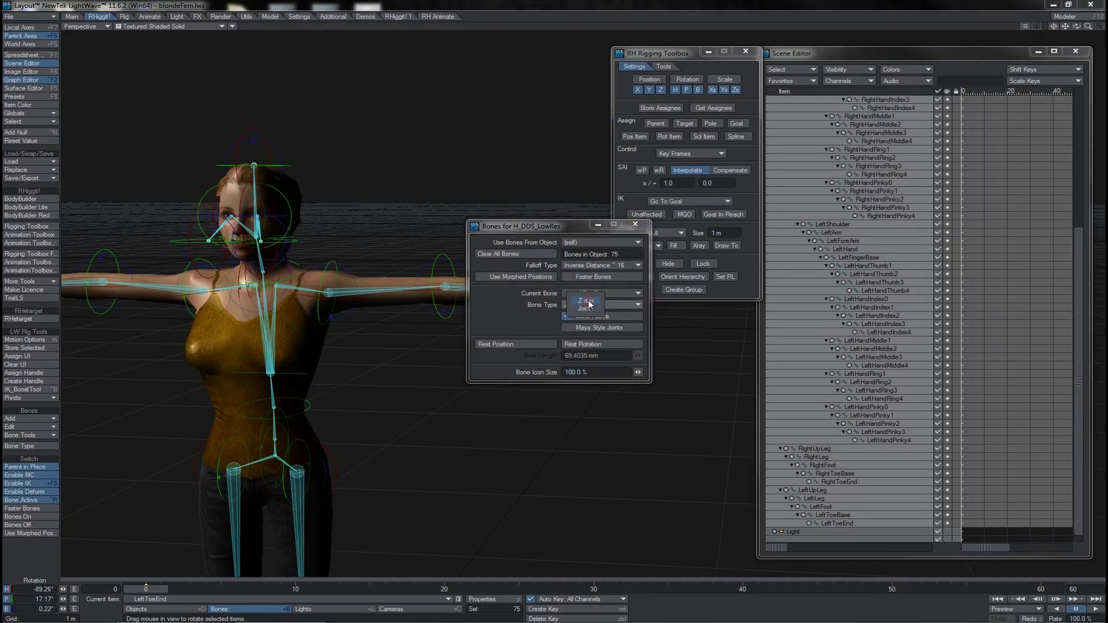
pyautogui.click(635, 224)
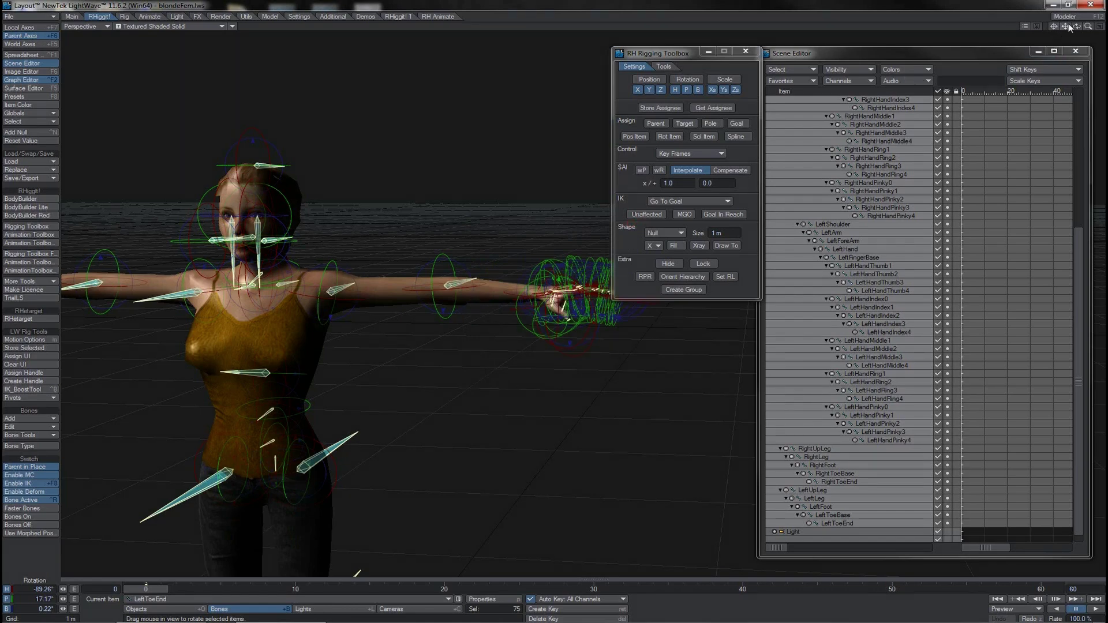
pyautogui.moveTo(1076, 27); pyautogui.dragTo(627, 219)
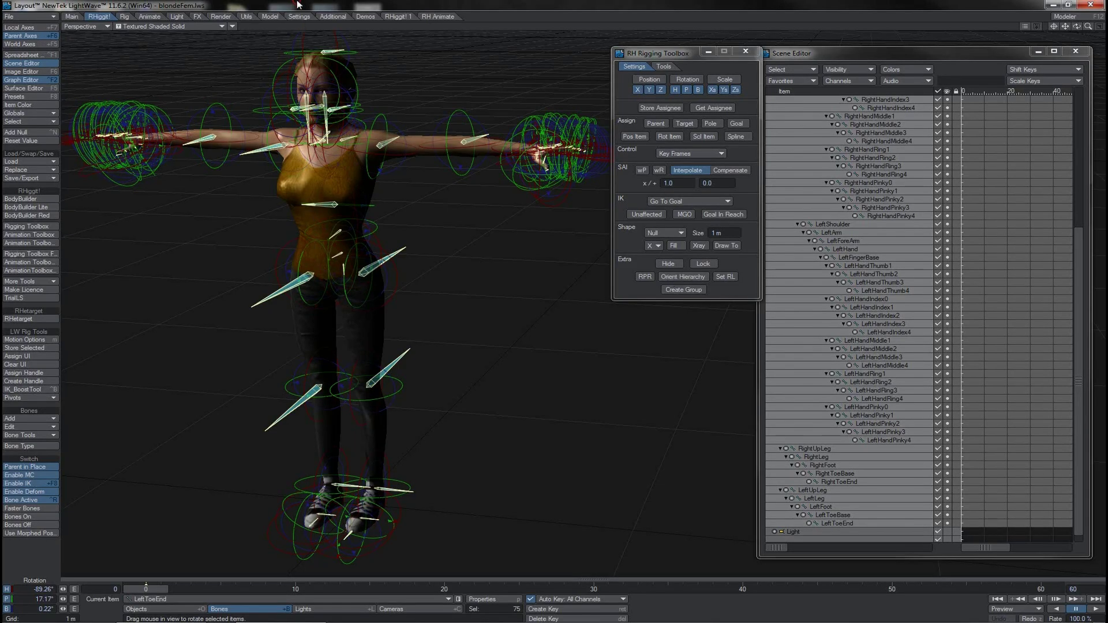
# - Set the bone type of all selected bones back to Joint
pyautogui.press('p')
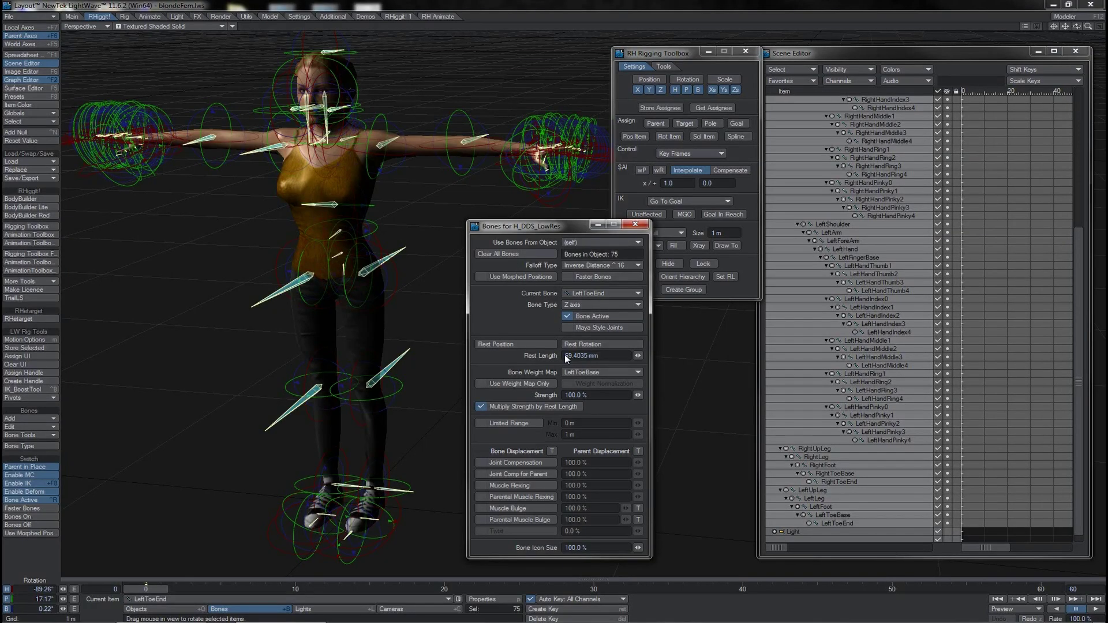
pyautogui.click(593, 307)
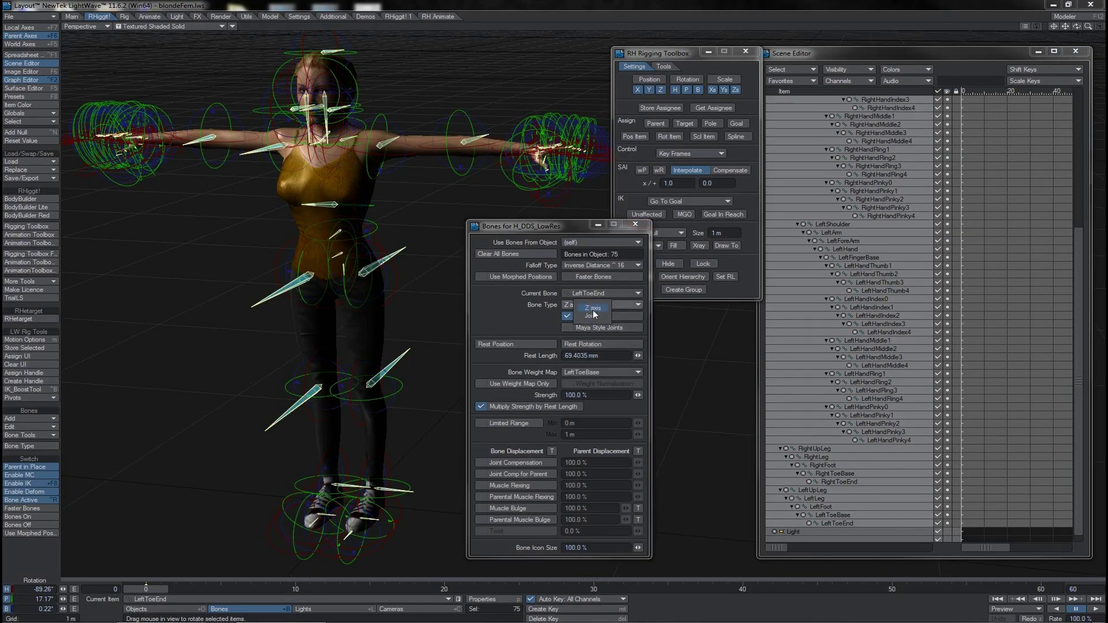
pyautogui.click(593, 315)
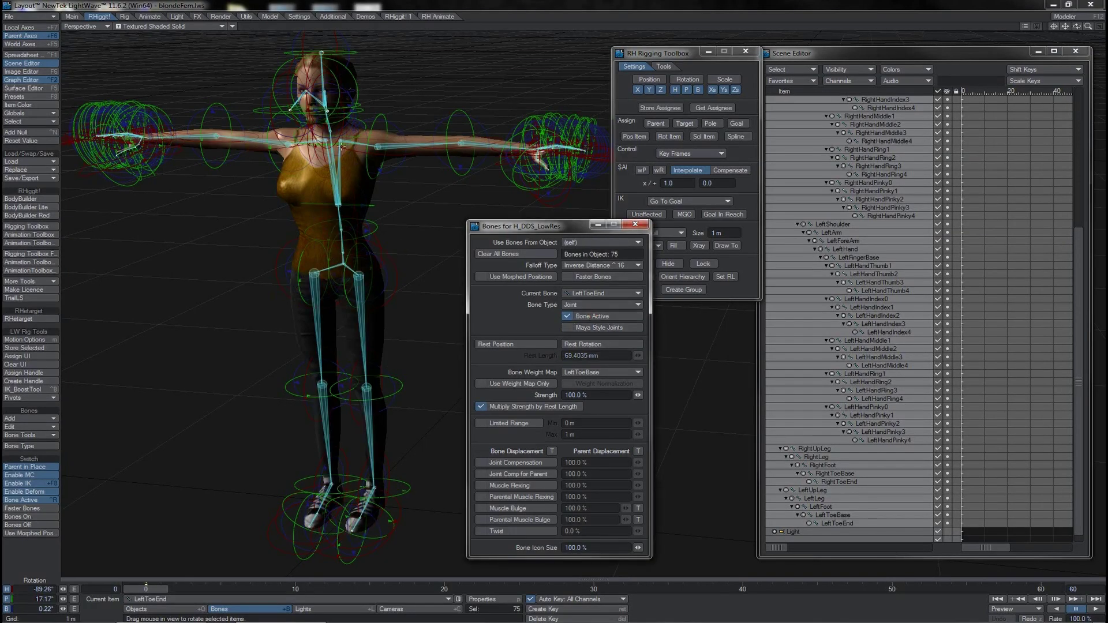
# - In the back view, move the RightEye (2) and LeftEye (2) end joints onto their parent eye joints, at 0 m on every axis
pyautogui.click(290, 110)
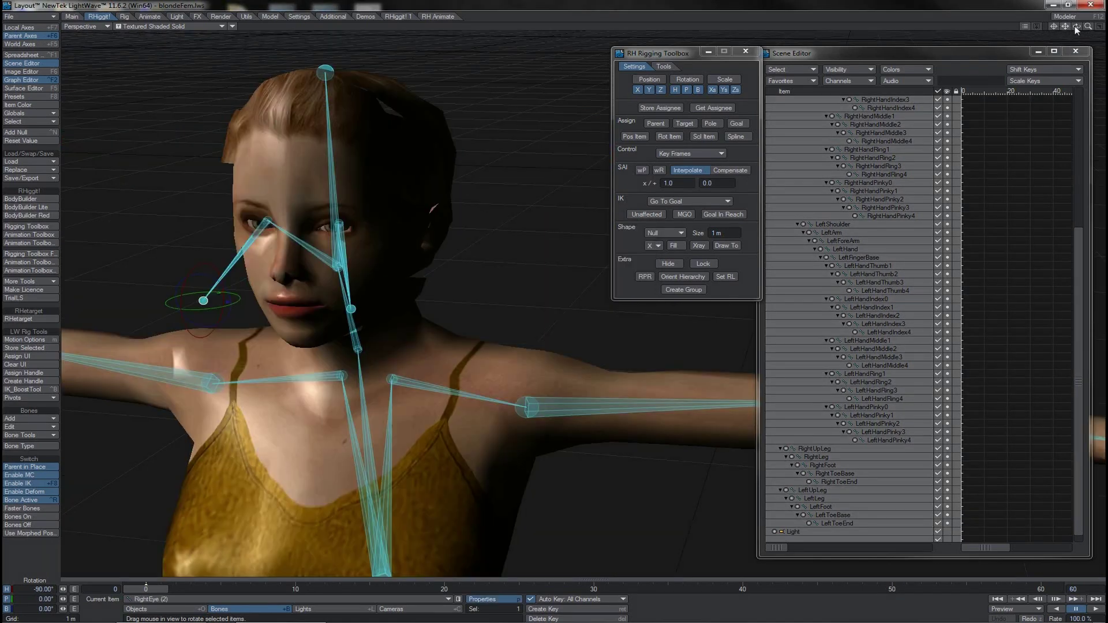
pyautogui.moveTo(1075, 30)
pyautogui.mouseDown()
pyautogui.moveTo(1016, 33)
pyautogui.moveTo(1076, 29)
pyautogui.mouseUp()
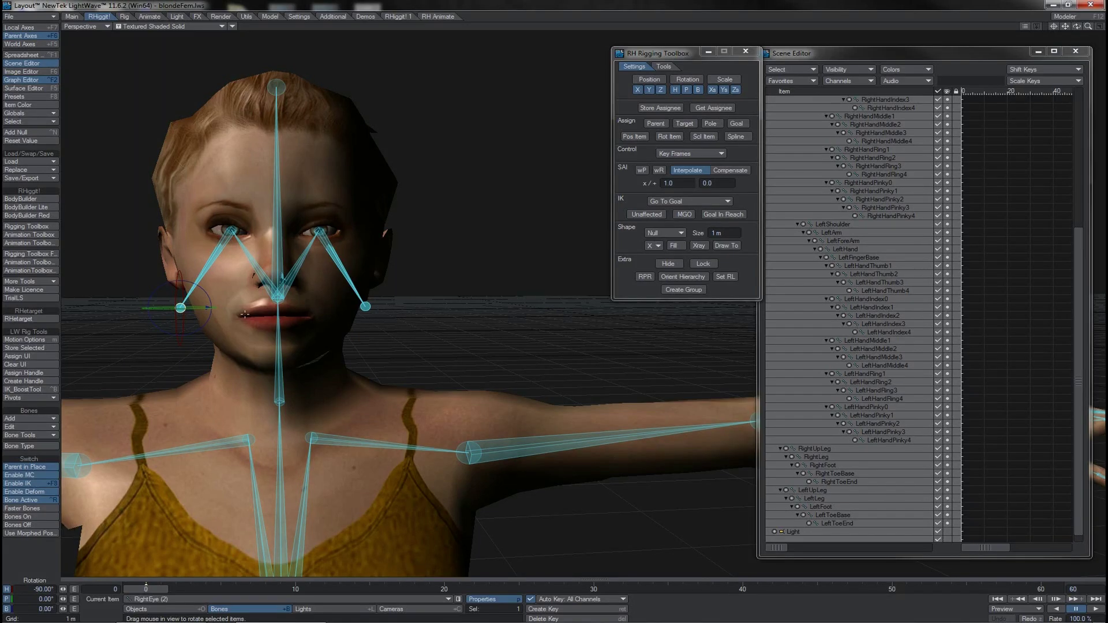
pyautogui.press('1')
pyautogui.press('t')
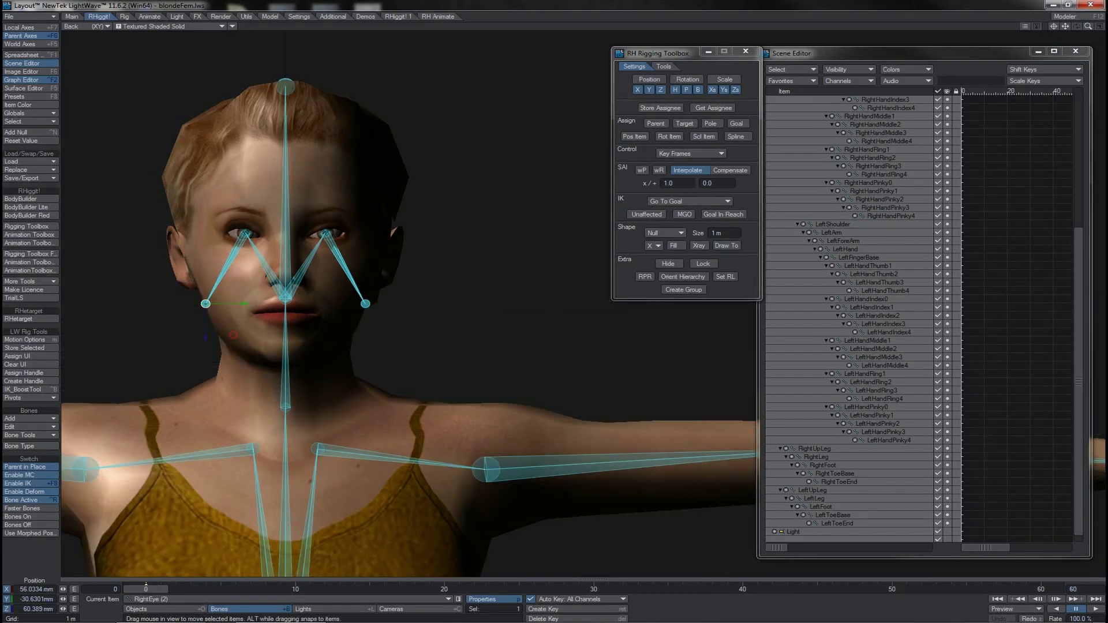
pyautogui.moveTo(233, 335)
pyautogui.mouseDown()
pyautogui.moveTo(247, 314)
pyautogui.moveTo(232, 258)
pyautogui.moveTo(245, 233)
pyautogui.mouseUp()
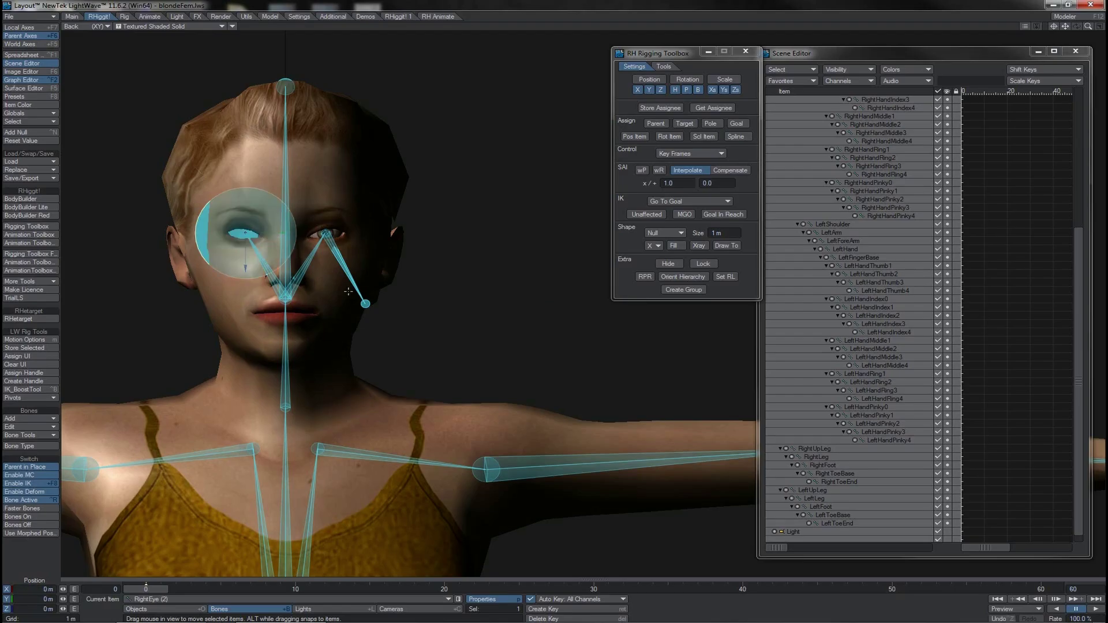
pyautogui.click(369, 305)
pyautogui.moveTo(369, 305); pyautogui.dragTo(332, 239)
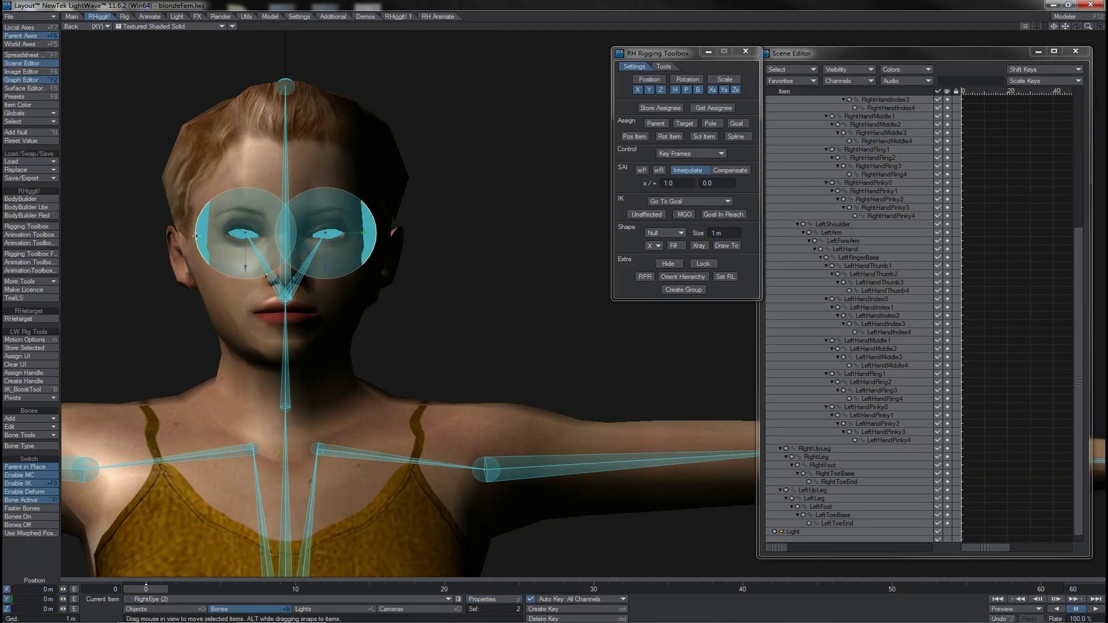
# - In the right view, move both eye end joints straight forward out of the eyes to about 42.38 mm on X
pyautogui.press('3')
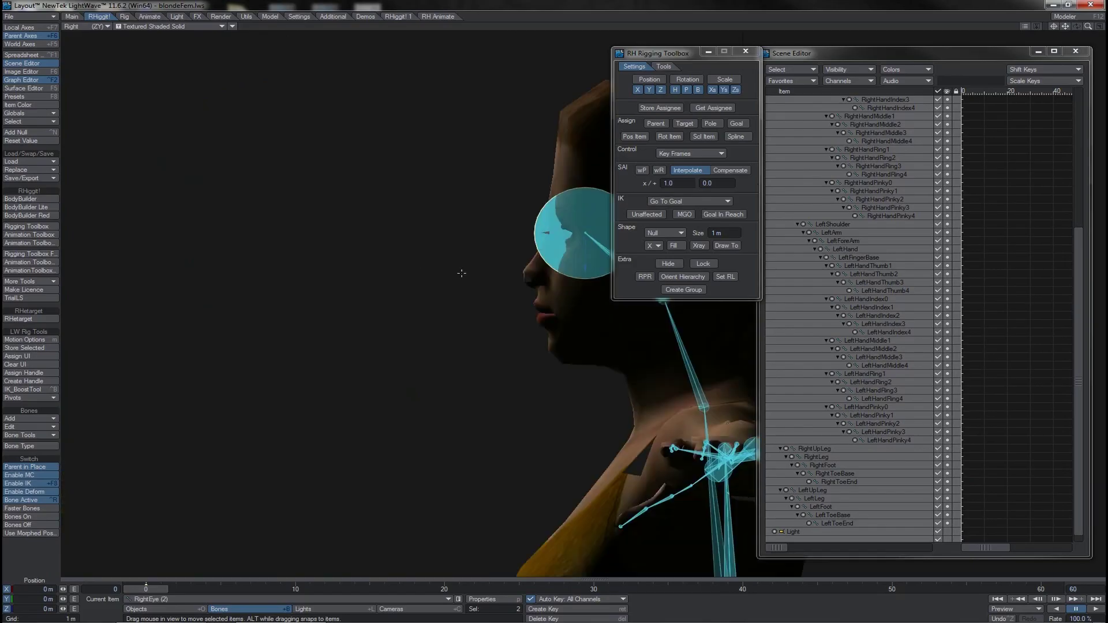
pyautogui.moveTo(550, 233); pyautogui.dragTo(495, 233)
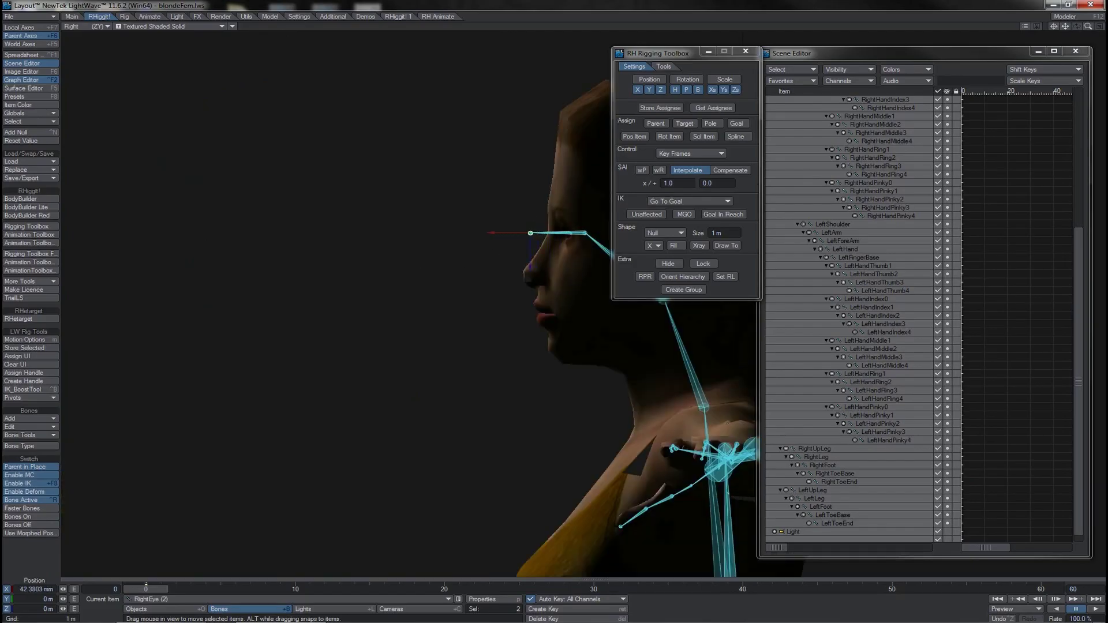
# - In the perspective view, select the whole bone hierarchy from the Hips down and set the bone type to Z axis
pyautogui.press('4')
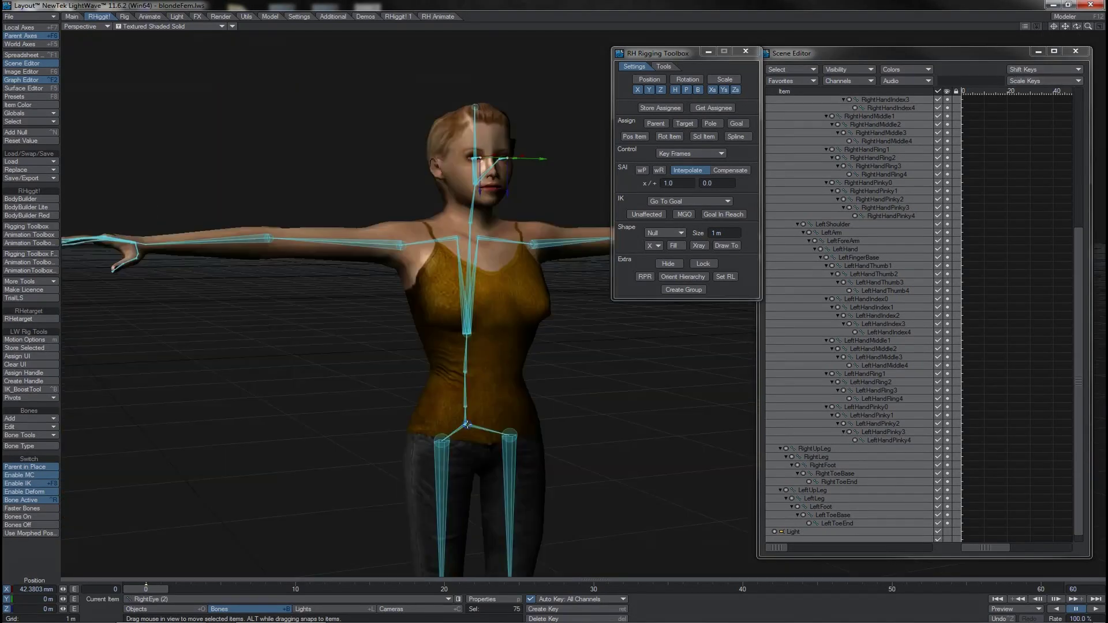
pyautogui.doubleClick(466, 425)
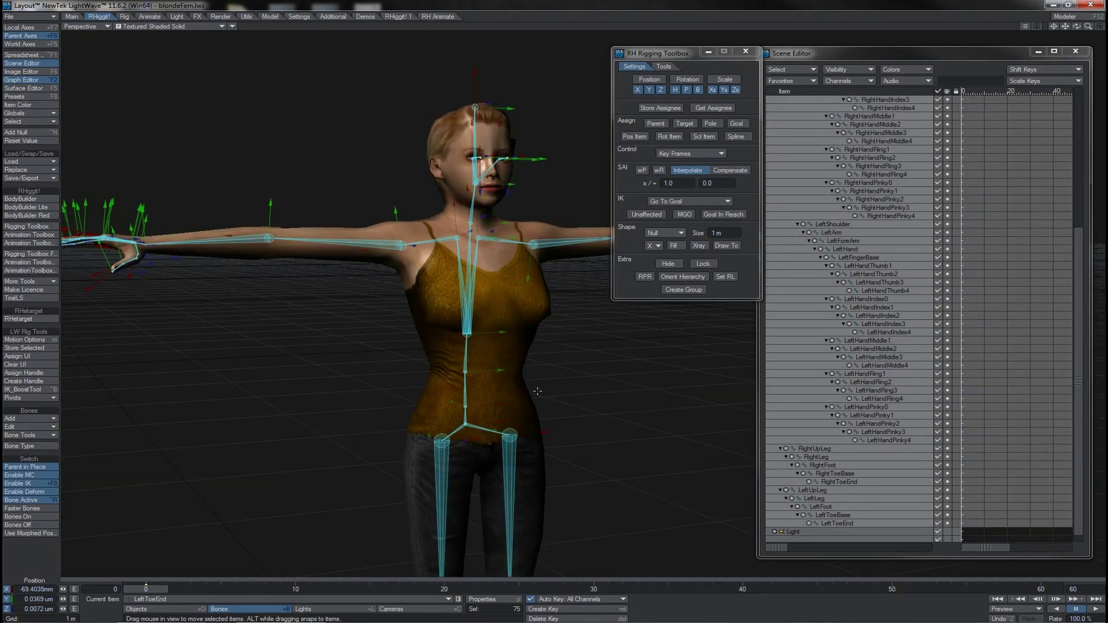
pyautogui.press('p')
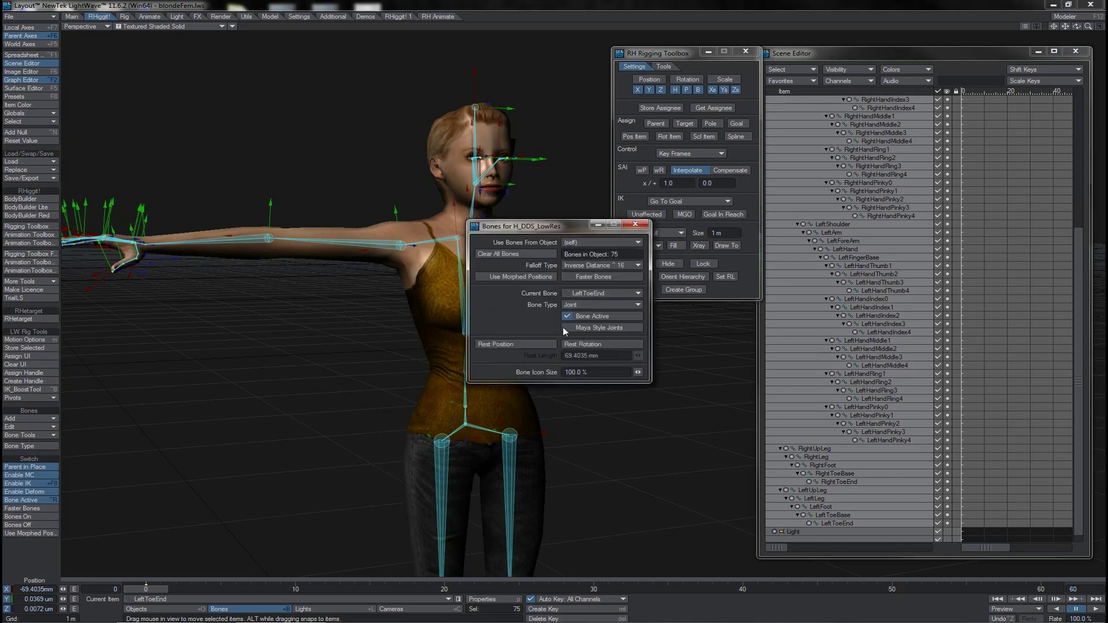
pyautogui.click(580, 303)
pyautogui.click(582, 295)
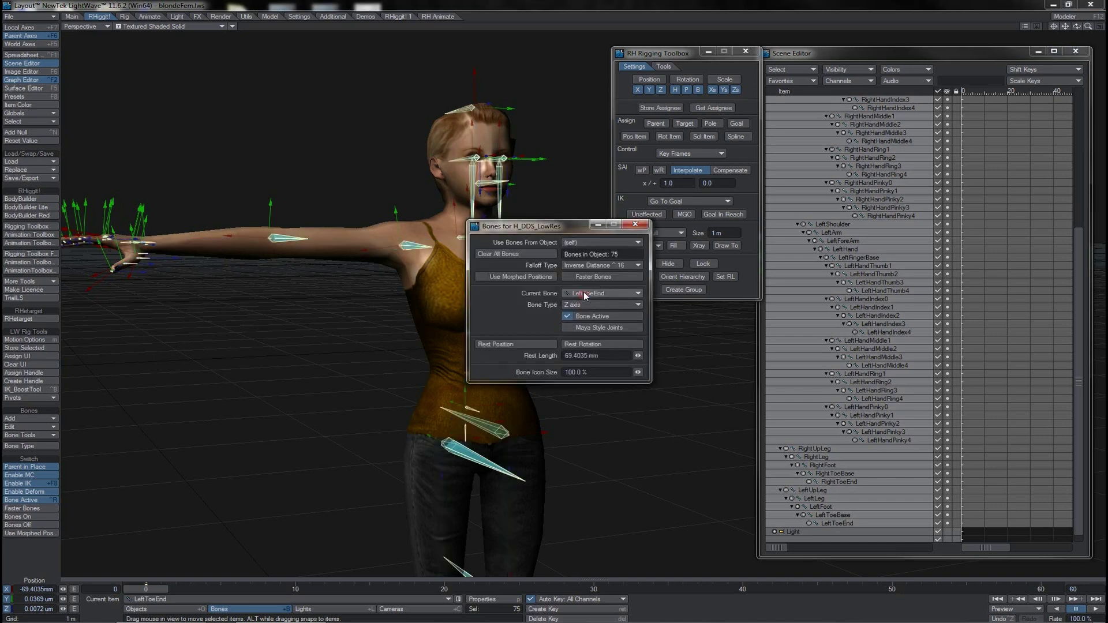
pyautogui.click(629, 225)
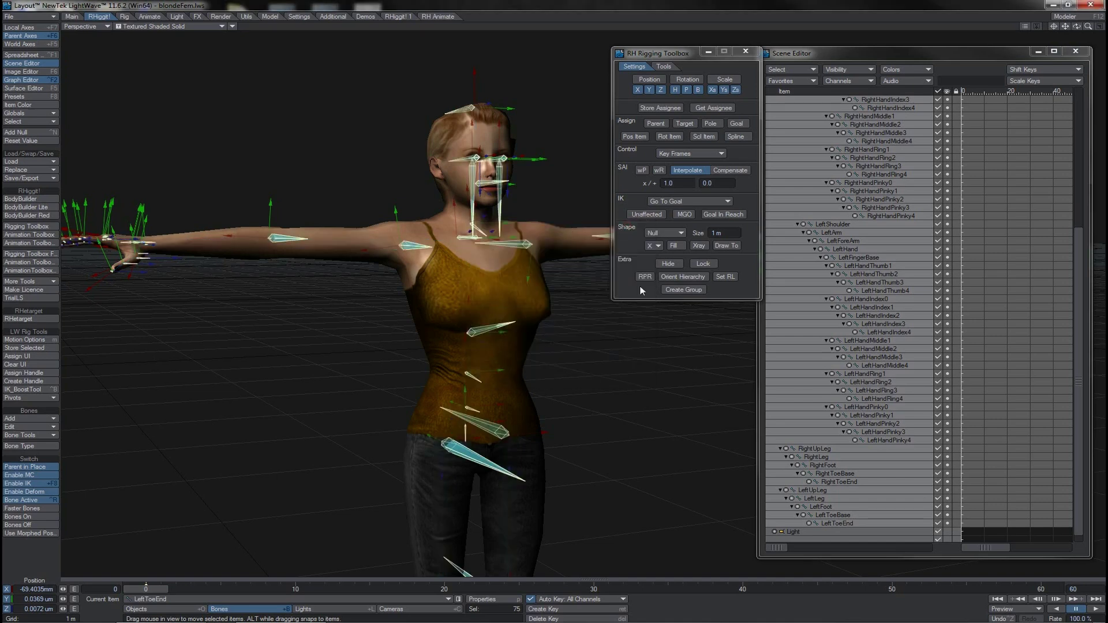
# - Orient the selected bone hierarchy with the bank set to Zero
pyautogui.click(672, 278)
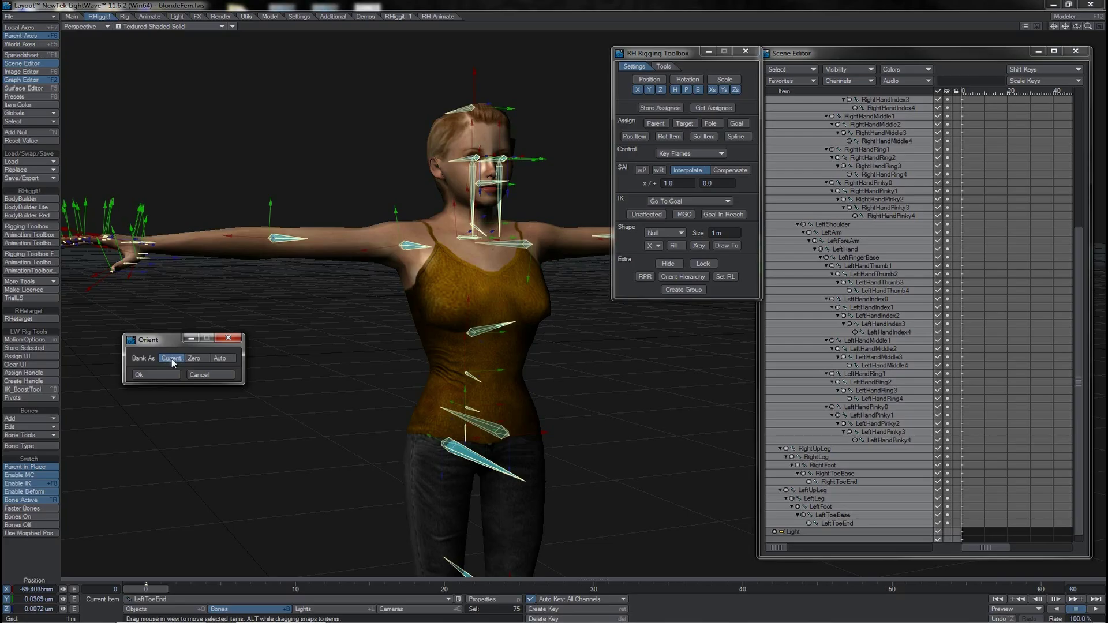
pyautogui.click(202, 360)
pyautogui.click(154, 376)
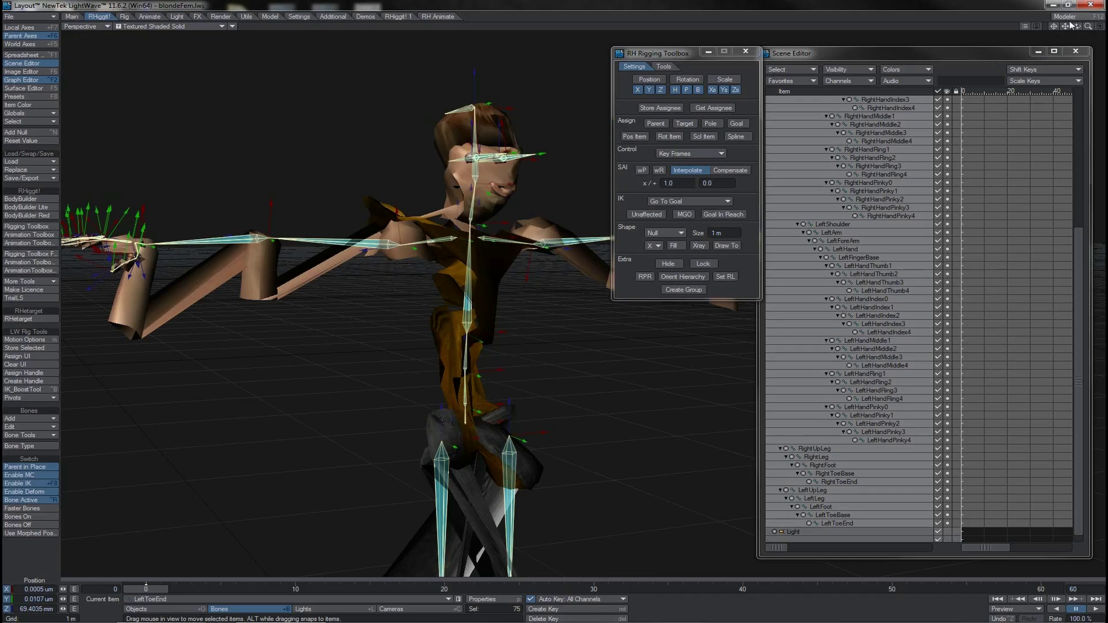
# - Set the bone type of all selected bones back to Joint
pyautogui.moveTo(1088, 27); pyautogui.dragTo(1077, 27)
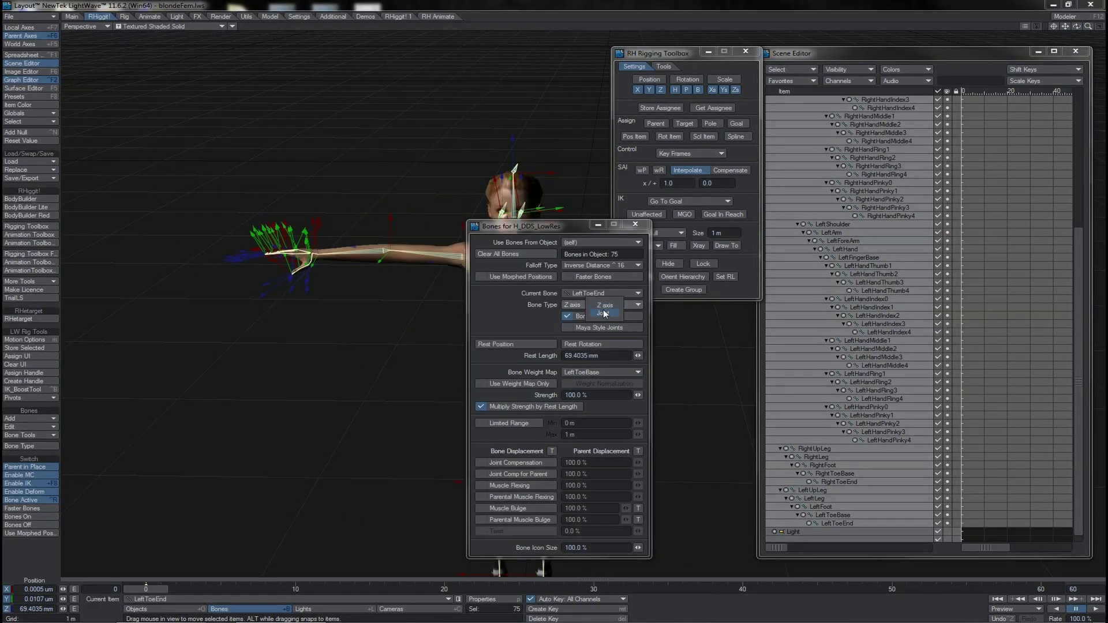
pyautogui.click(603, 312)
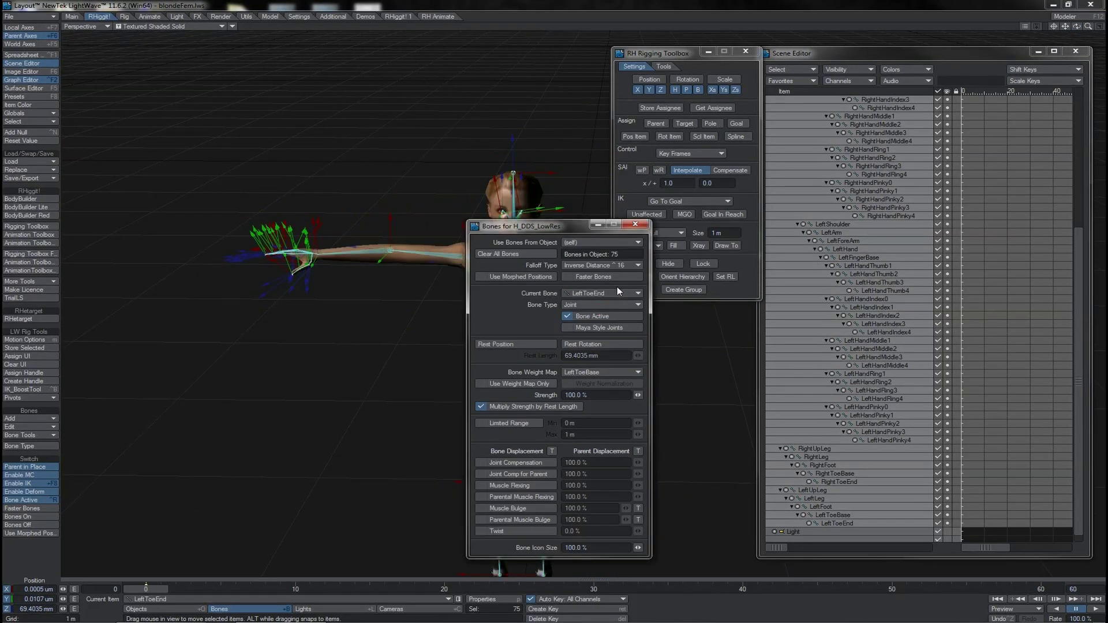
pyautogui.click(635, 224)
# - Try rotating the LeftArm bone to test the new orientation and undo the rotation
pyautogui.click(541, 374)
pyautogui.press('y')
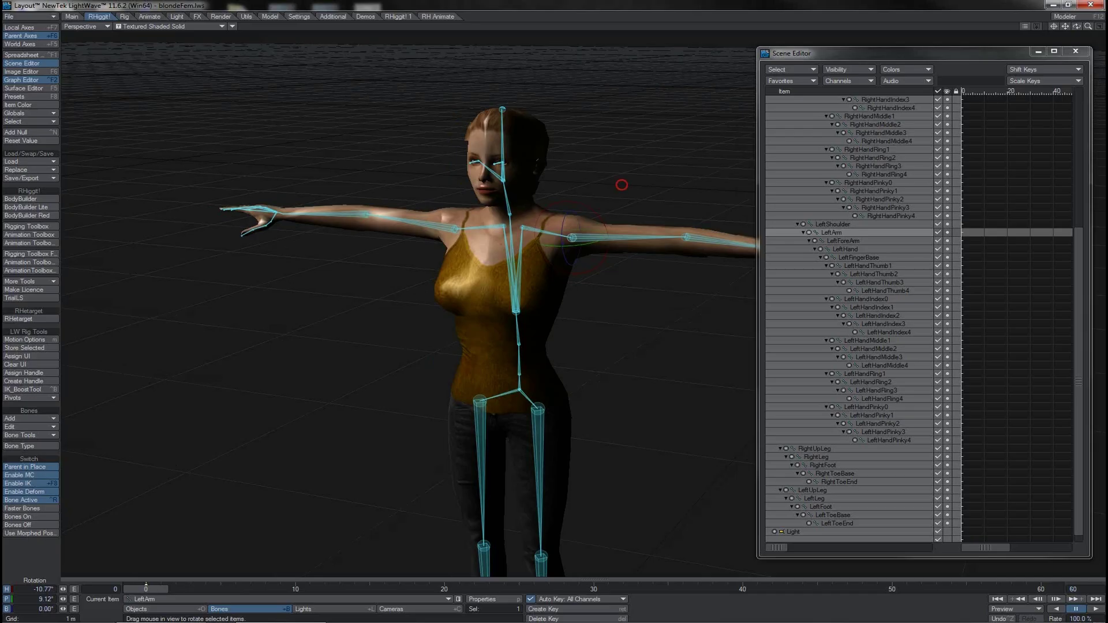
pyautogui.moveTo(623, 181); pyautogui.dragTo(553, 307)
pyautogui.hotkey('ctrl', 'z')
pyautogui.moveTo(581, 203); pyautogui.dragTo(601, 216)
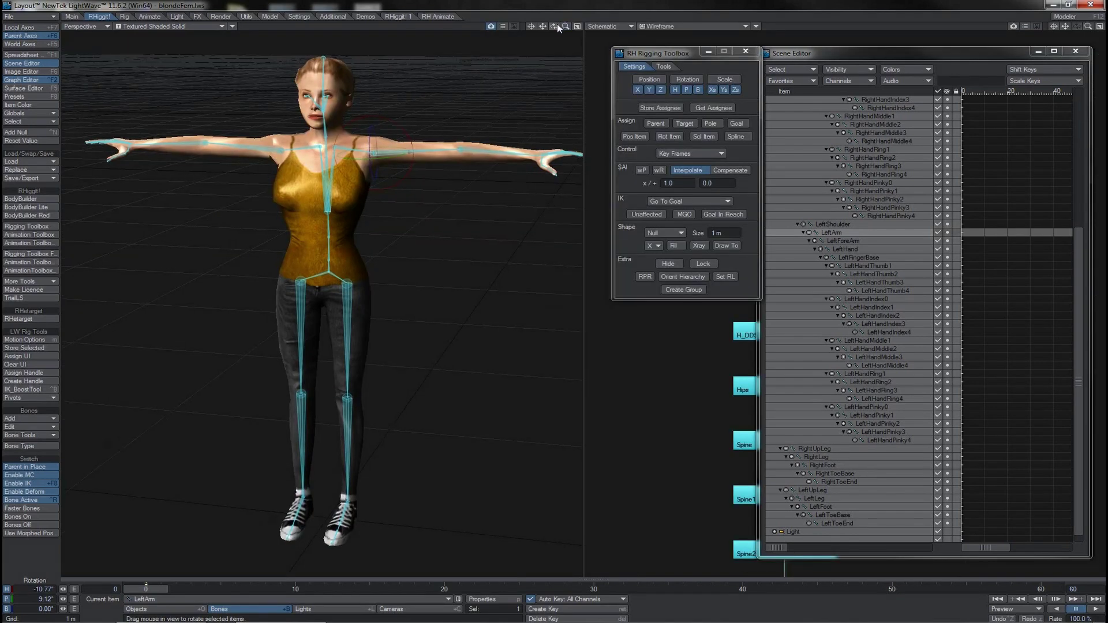
# - Select the LeftUpLeg, LeftLeg and LeftFoot bones together and show their local axes to check which axis faces forward
pyautogui.moveTo(556, 25); pyautogui.dragTo(592, 23)
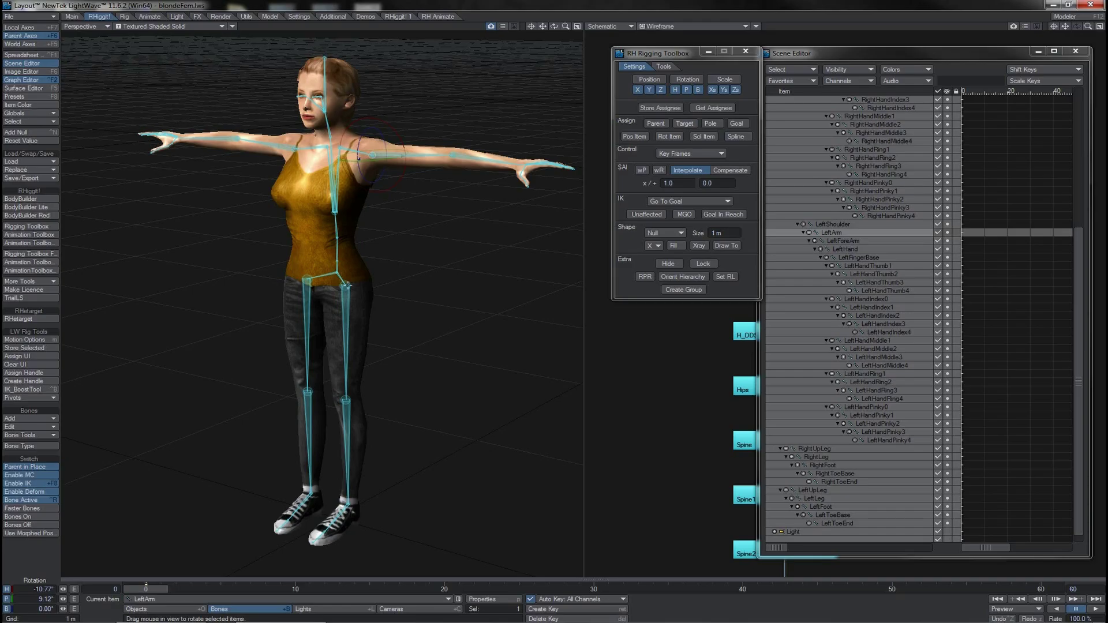
pyautogui.click(348, 285)
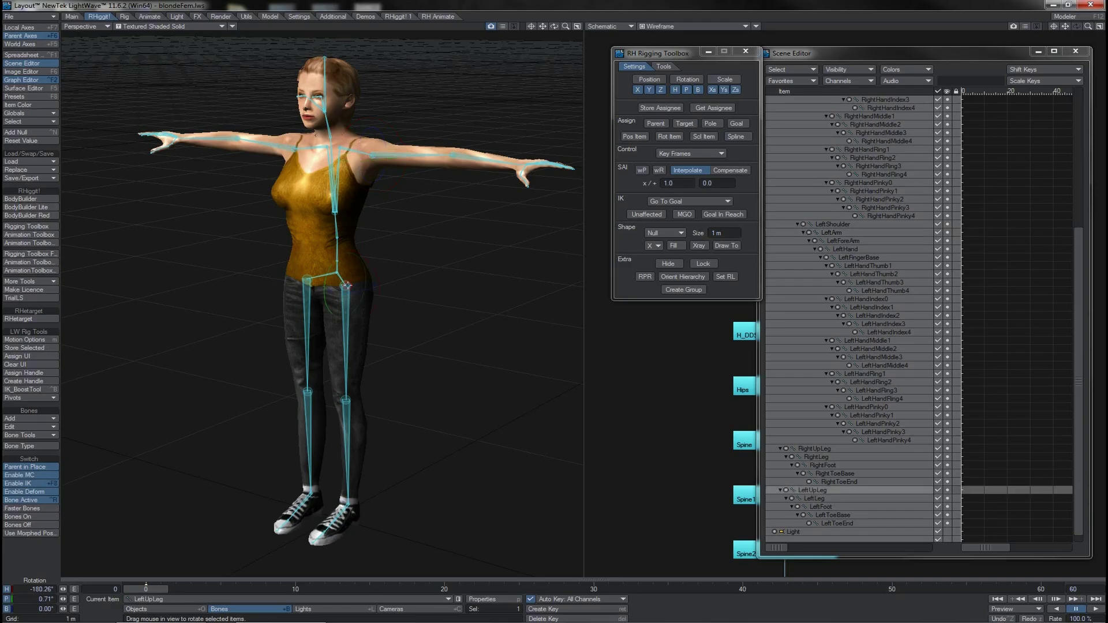
pyautogui.keyDown('shift'); pyautogui.click(347, 400); pyautogui.keyUp('shift')
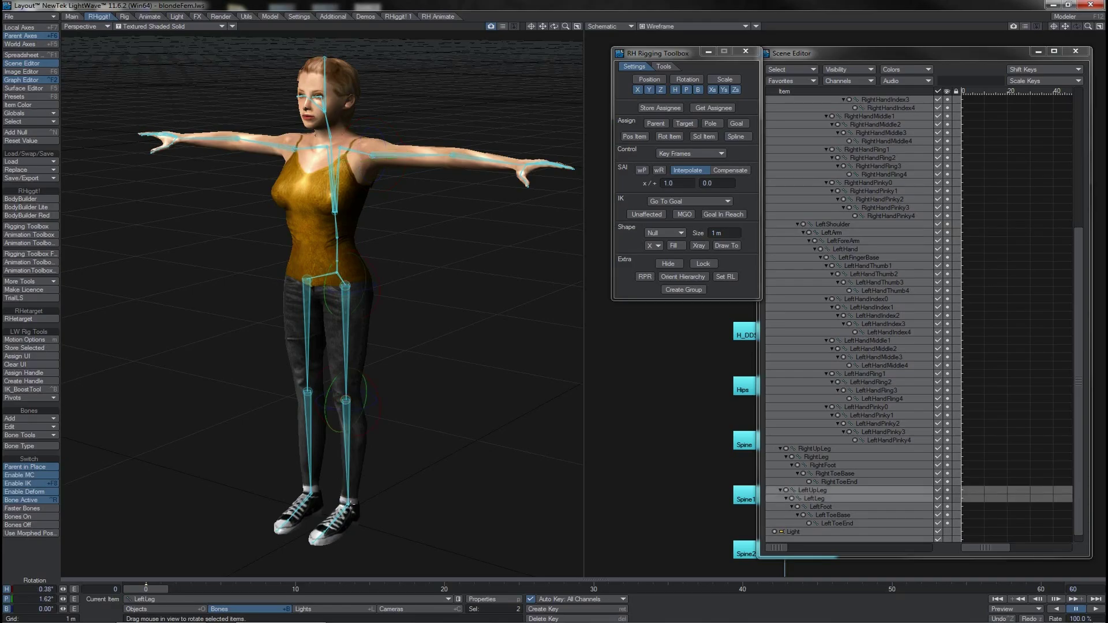
pyautogui.keyDown('shift'); pyautogui.click(348, 503); pyautogui.keyUp('shift')
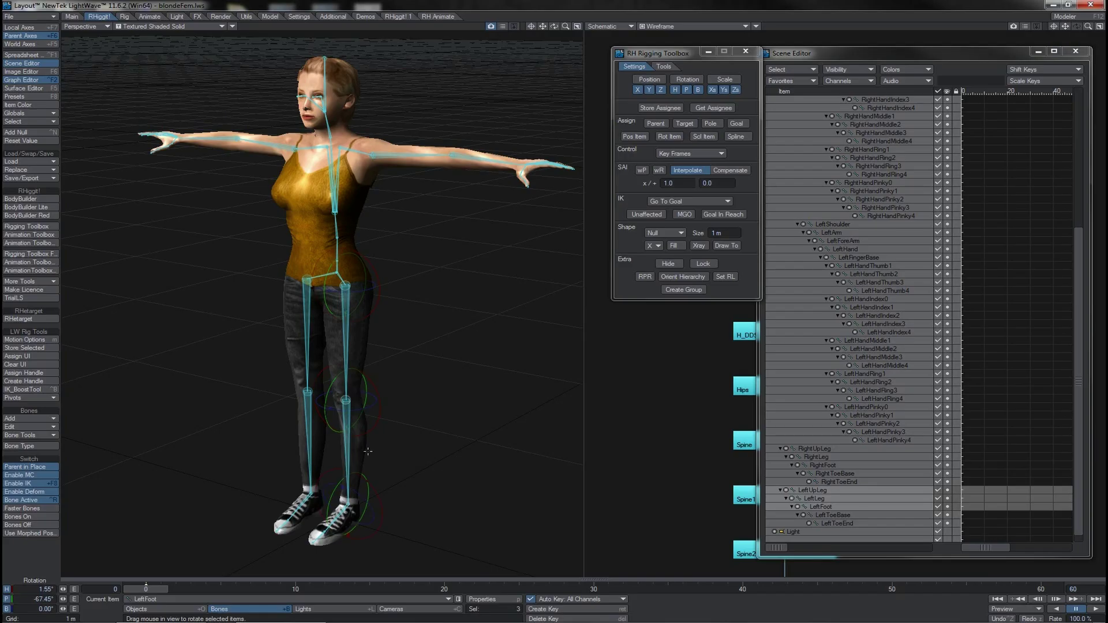
pyautogui.click(663, 66)
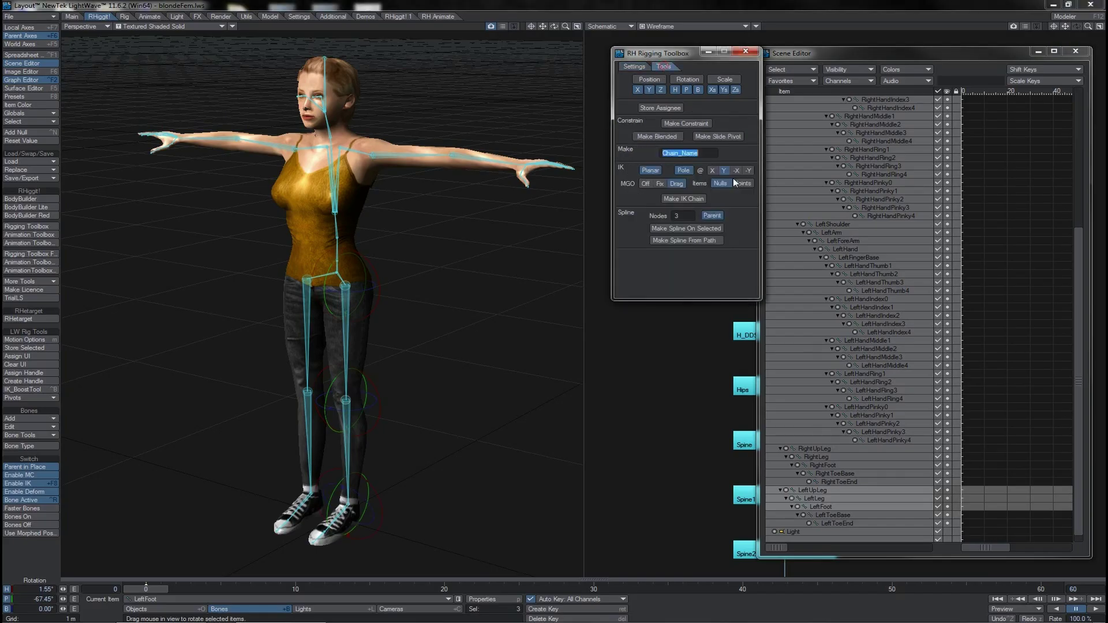
pyautogui.moveTo(556, 26); pyautogui.dragTo(496, 28)
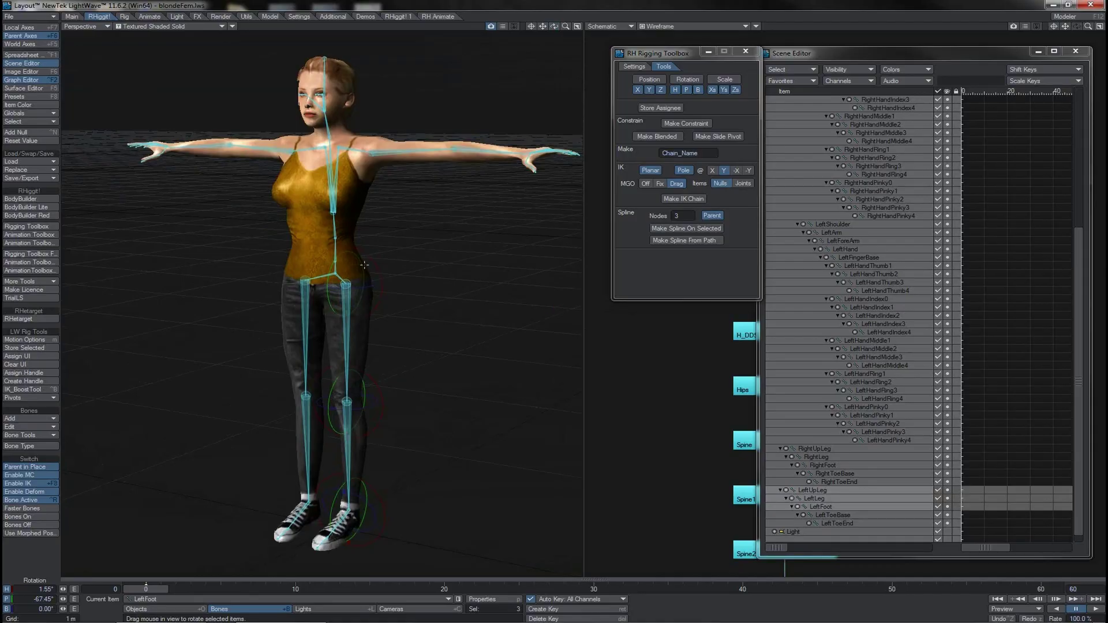
pyautogui.press('t')
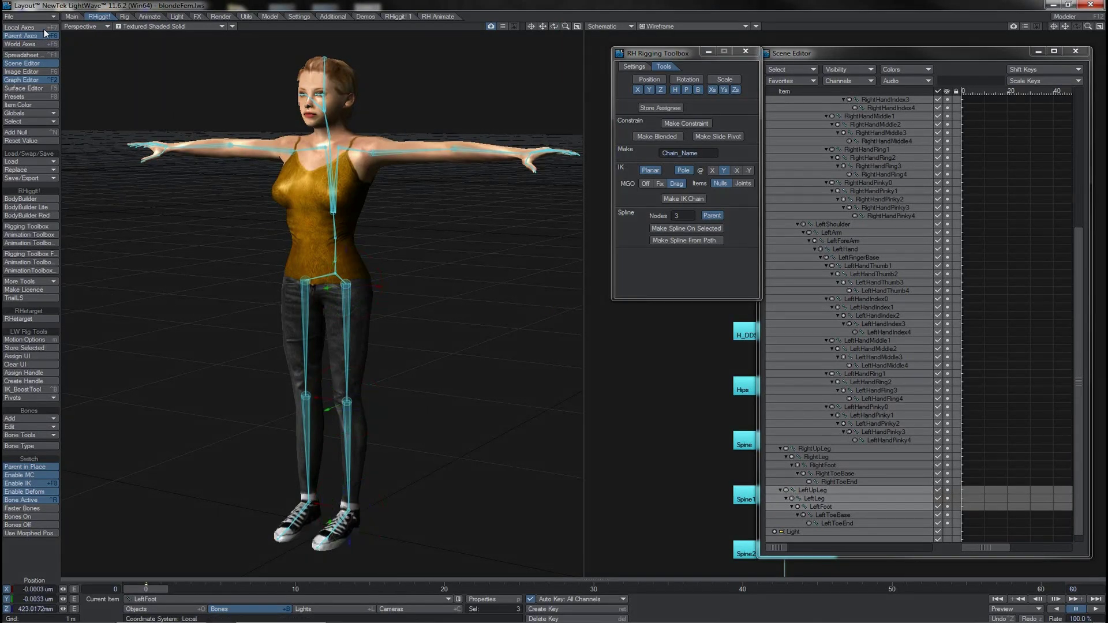
pyautogui.click(26, 27)
pyautogui.moveTo(554, 27); pyautogui.dragTo(555, 307)
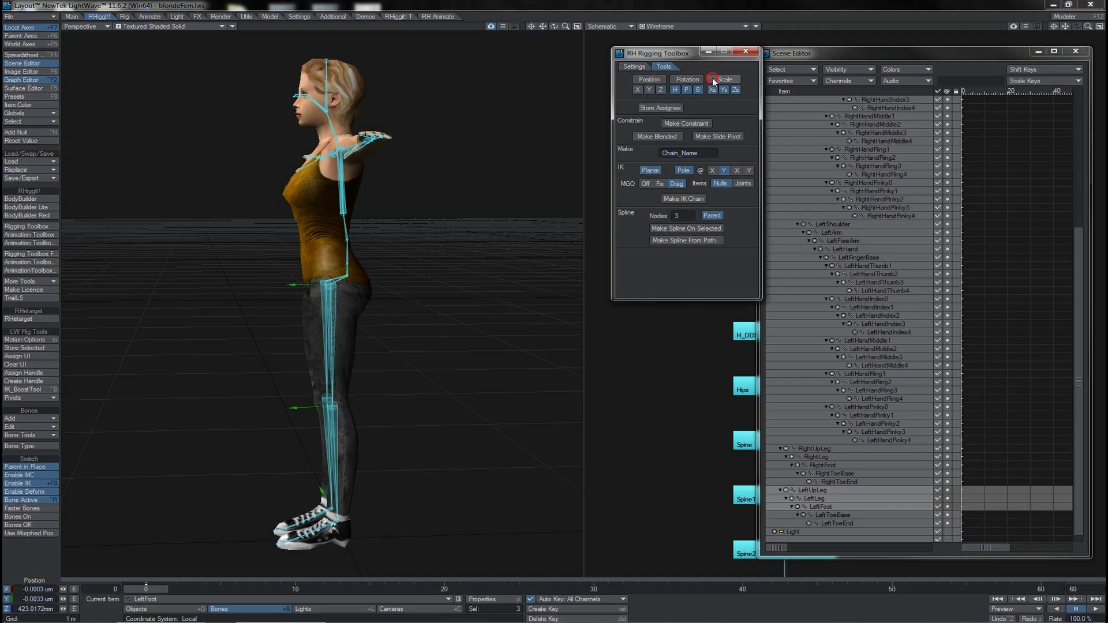
# - Limit the chain's channels to pitch rotation and make a planar IK chain named Left_Leg with a pole at Y from the selected bones
pyautogui.click(692, 79)
pyautogui.click(686, 91)
pyautogui.moveTo(703, 153); pyautogui.dragTo(649, 157)
pyautogui.write('LeftLeg')
pyautogui.press('Left')
pyautogui.press('Left')
pyautogui.press('Left')
pyautogui.write('_')
pyautogui.click(677, 199)
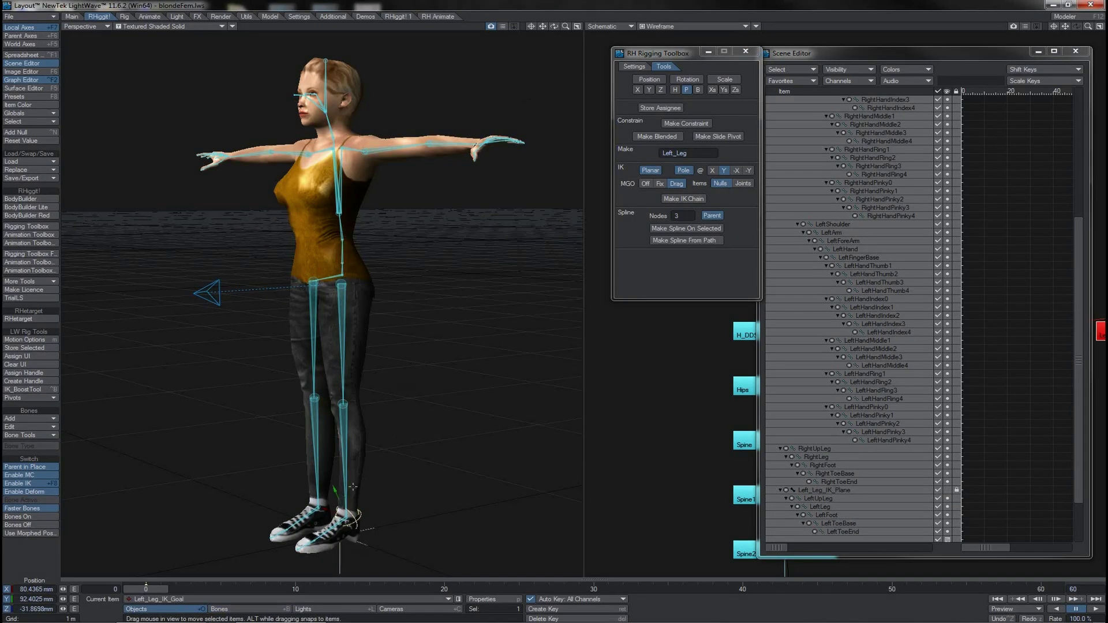
# - Try out the left leg's IK by moving Left_Leg_IK_Goal in the right view and its pole in the perspective view
pyautogui.press('3')
pyautogui.moveTo(409, 480); pyautogui.dragTo(335, 432)
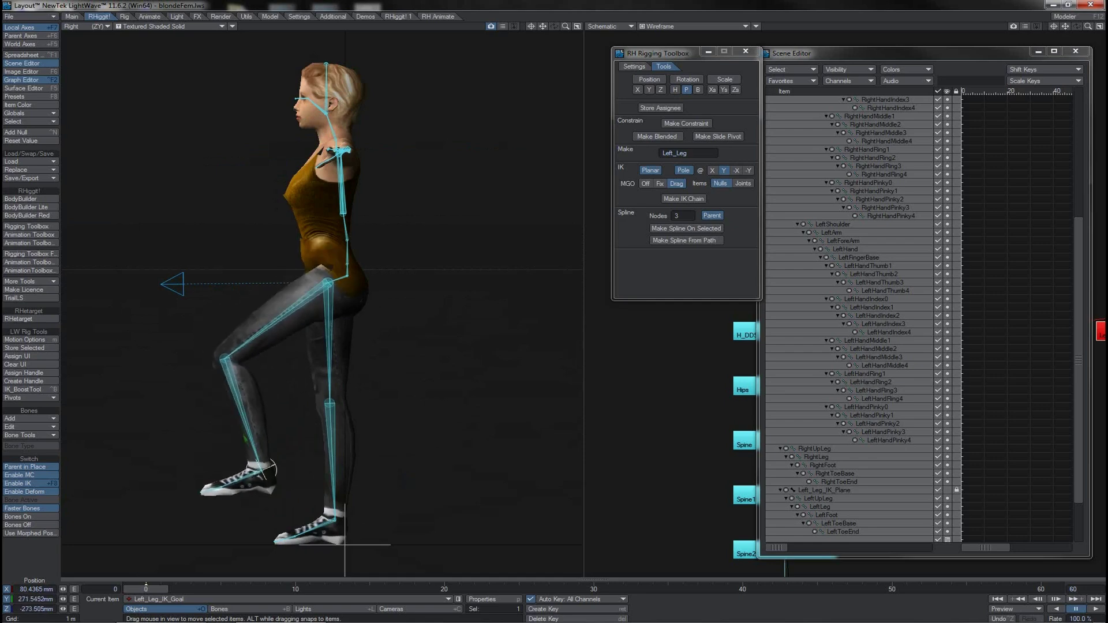
pyautogui.moveTo(271, 468); pyautogui.dragTo(315, 434)
pyautogui.press('4')
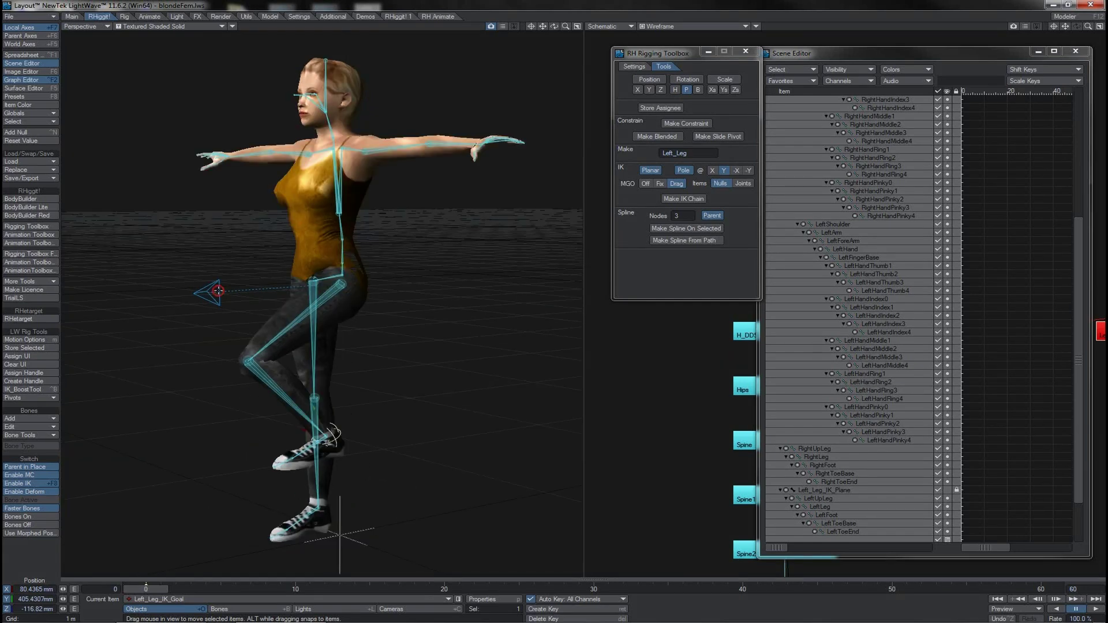
pyautogui.click(218, 291)
pyautogui.moveTo(196, 289); pyautogui.dragTo(242, 296)
# - Select the RightUpLeg, RightLeg and RightFoot bones together and switch the coordinate system to Parent
pyautogui.click(310, 357)
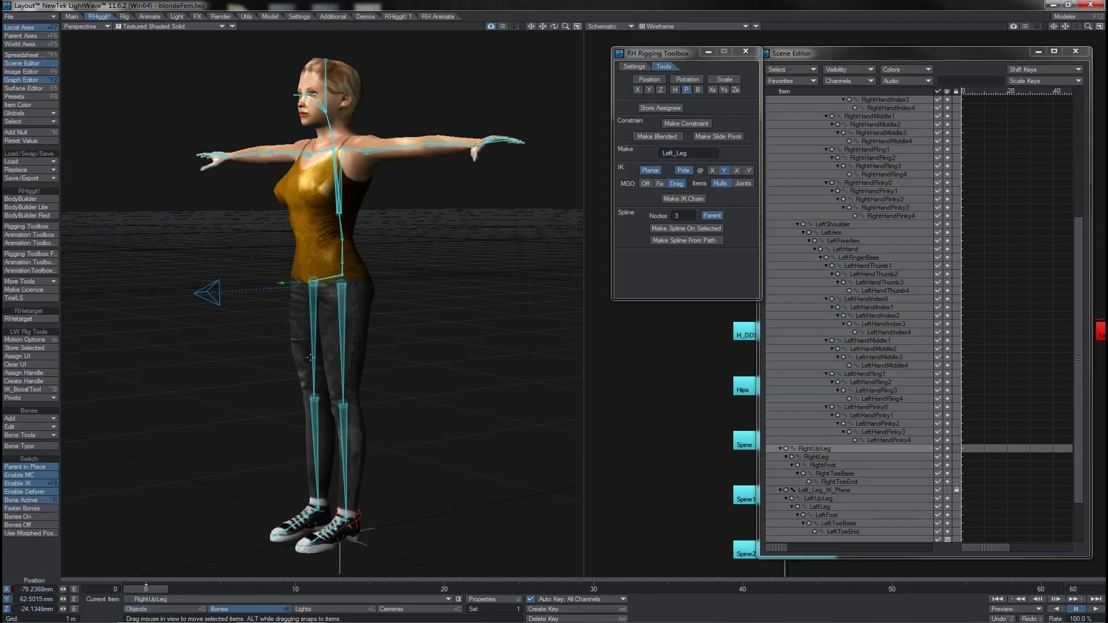
pyautogui.keyDown('shift'); pyautogui.click(314, 392); pyautogui.keyUp('shift')
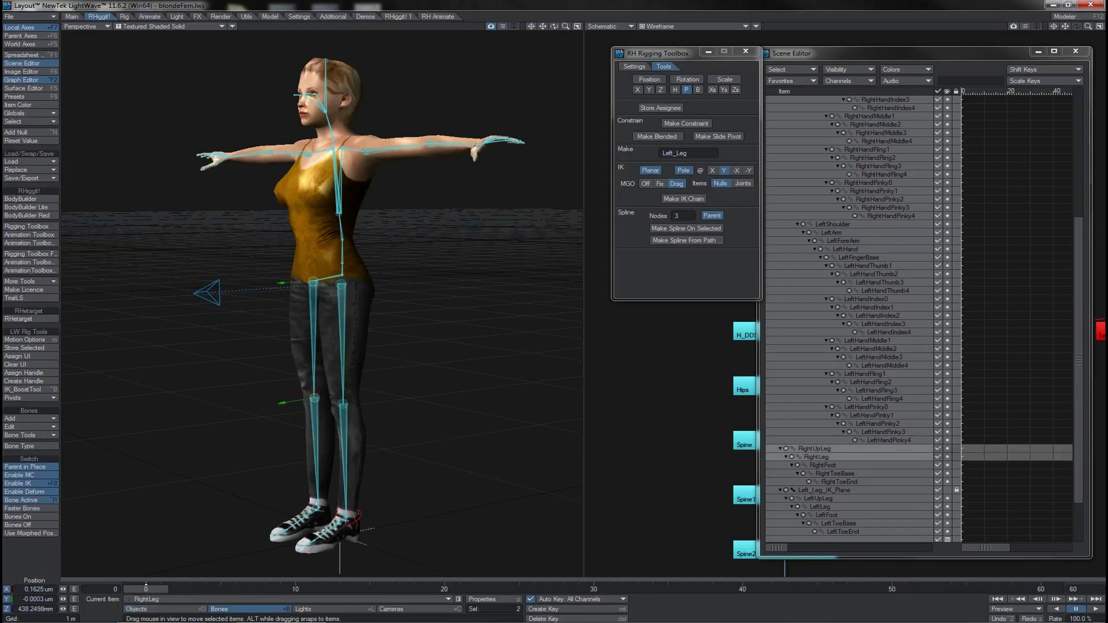
pyautogui.keyDown('shift'); pyautogui.click(319, 507); pyautogui.keyUp('shift')
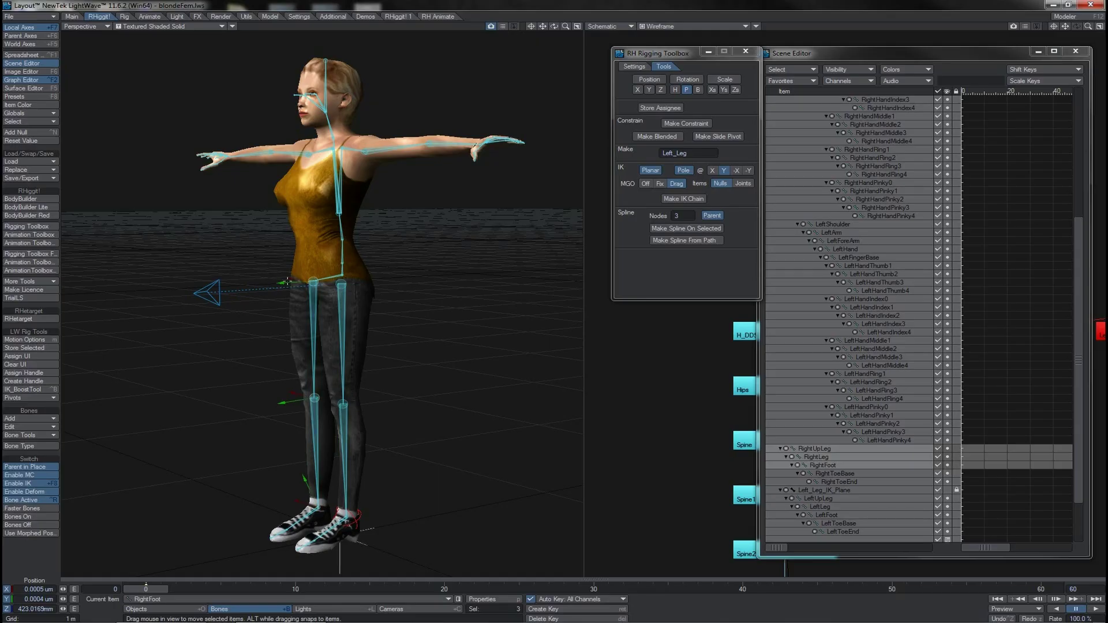
pyautogui.click(46, 36)
pyautogui.press('y')
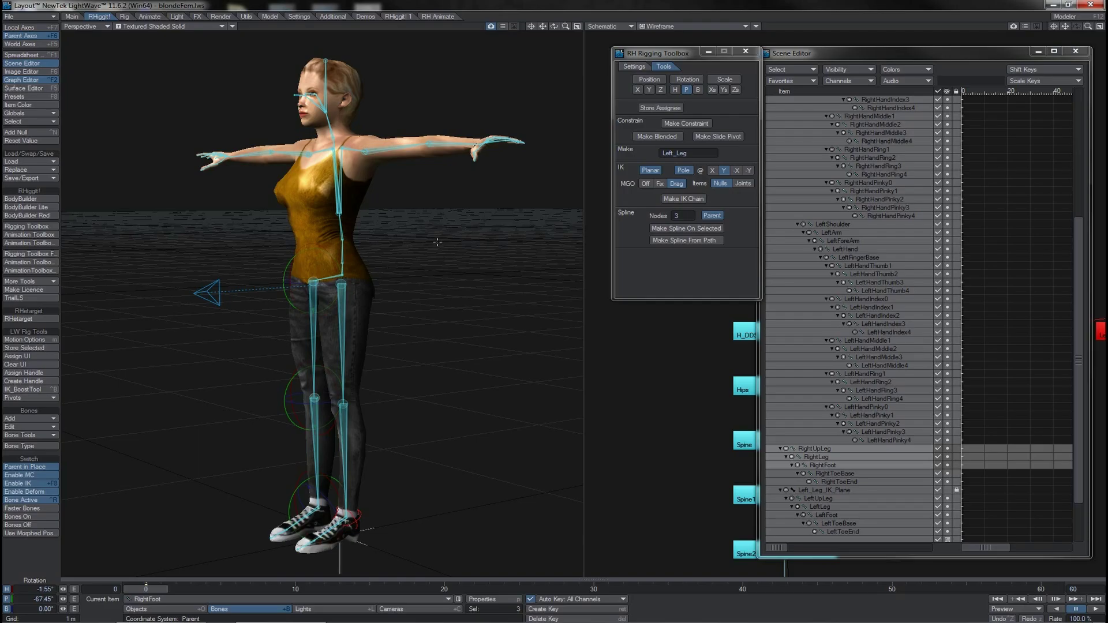
# - Make an IK chain named Right_Leg from the selected right leg bones with the same planar and pole options
pyautogui.doubleClick(666, 152)
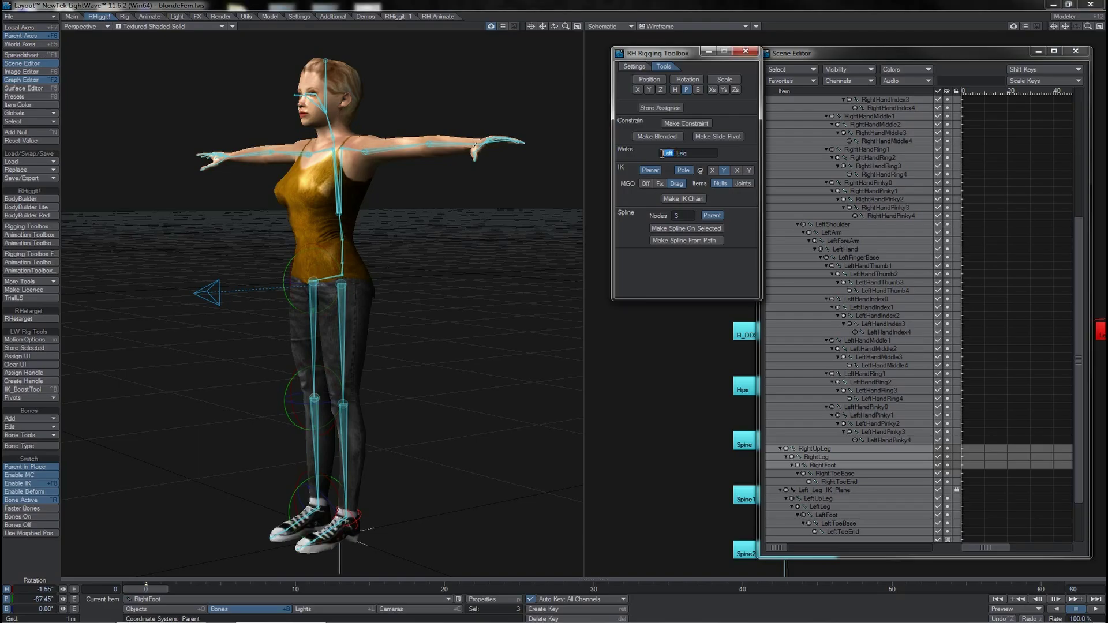
pyautogui.write('Right')
pyautogui.click(697, 198)
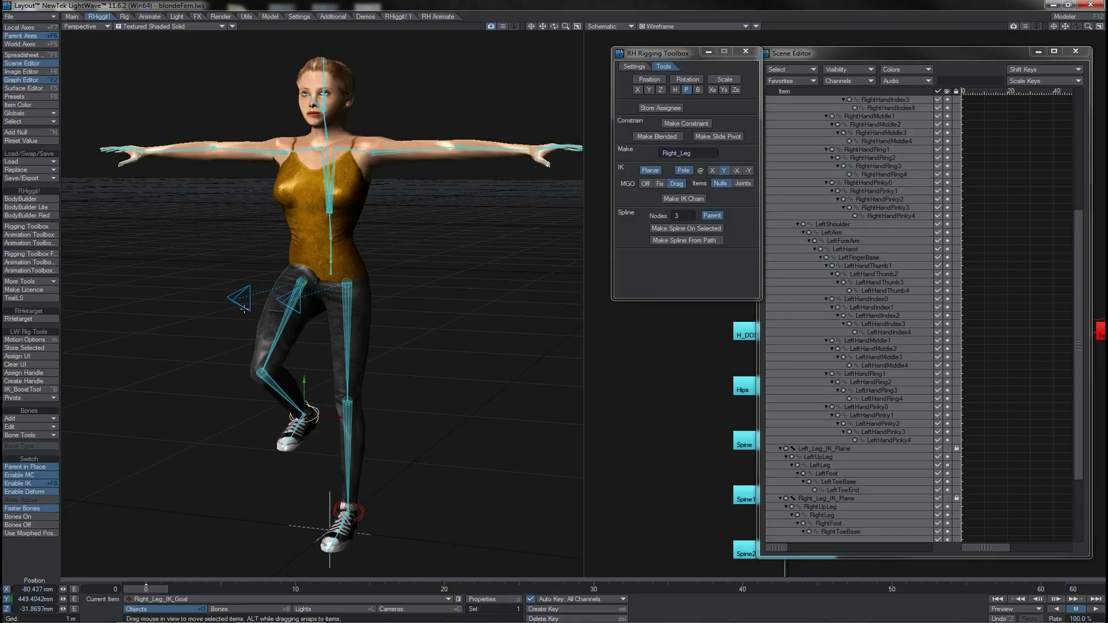
# - Move Right_Leg_IK_Pole sideways to test the knee direction, leaving it at about -114.47 mm on X
pyautogui.click(244, 309)
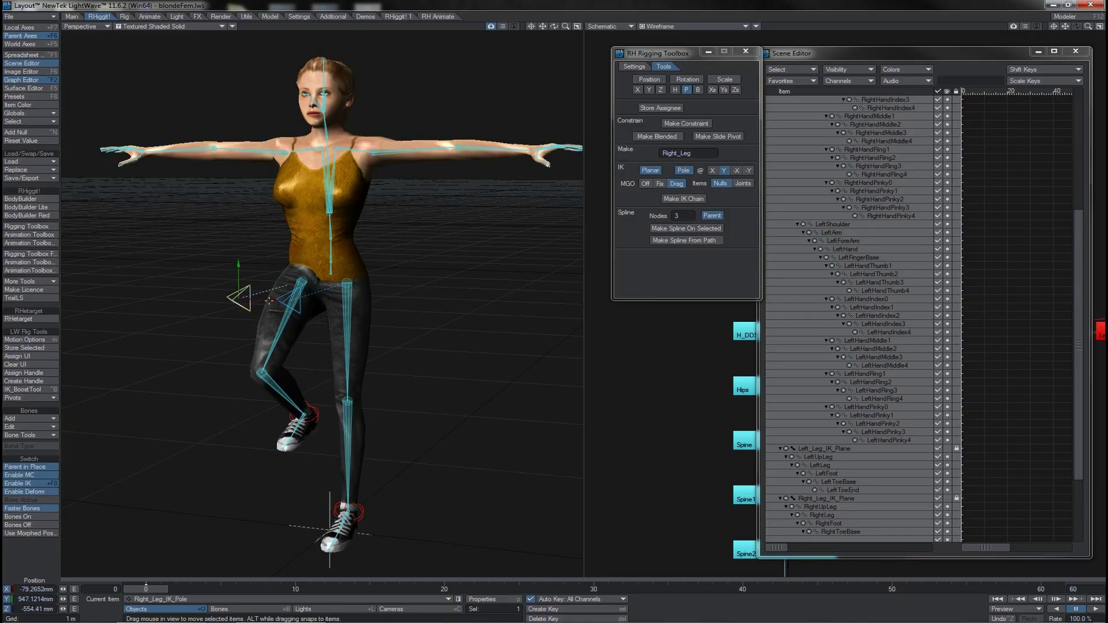
pyautogui.moveTo(245, 308)
pyautogui.mouseDown()
pyautogui.moveTo(78, 297)
pyautogui.moveTo(346, 301)
pyautogui.moveTo(75, 293)
pyautogui.moveTo(529, 311)
pyautogui.moveTo(106, 292)
pyautogui.moveTo(403, 302)
pyautogui.moveTo(228, 297)
pyautogui.mouseUp()
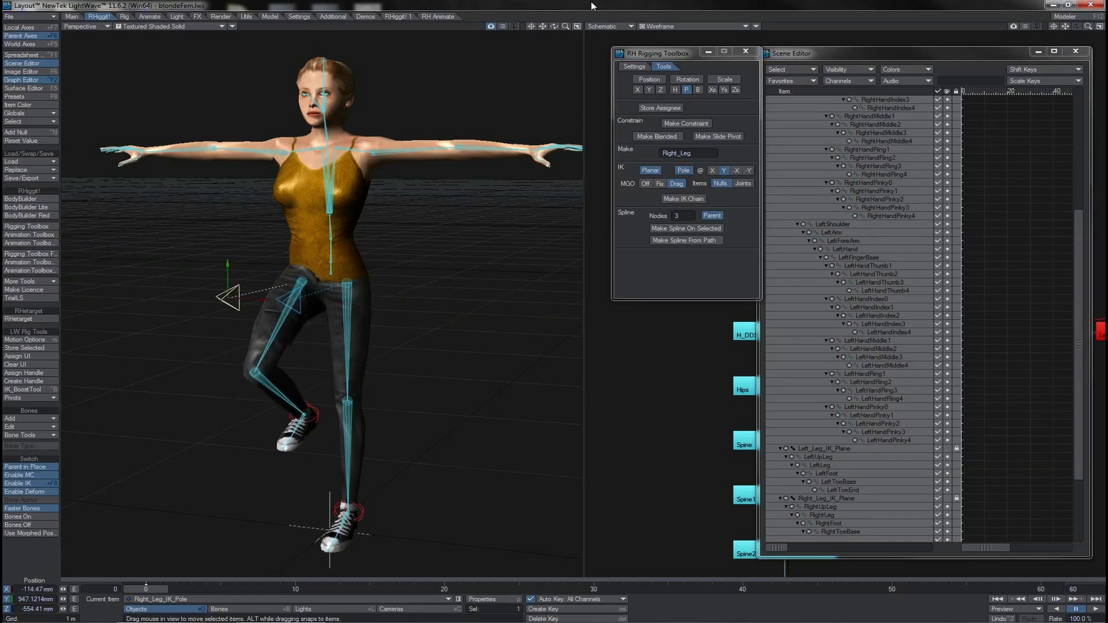
pyautogui.moveTo(565, 28); pyautogui.dragTo(646, 28)
pyautogui.moveTo(545, 30); pyautogui.dragTo(544, 9)
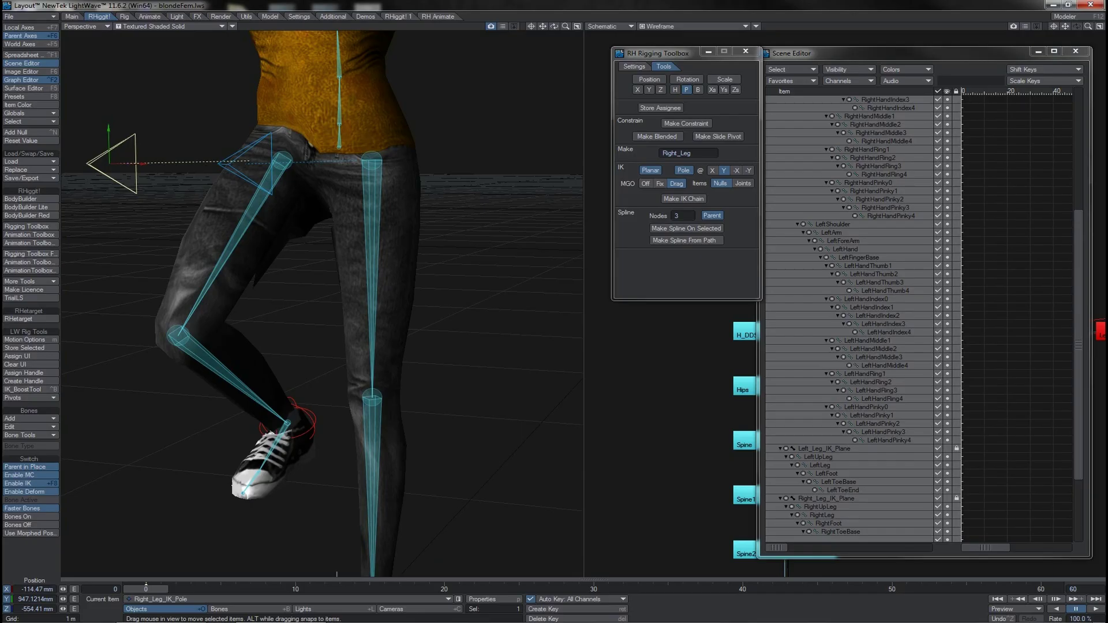
pyautogui.moveTo(138, 163); pyautogui.dragTo(11, 164)
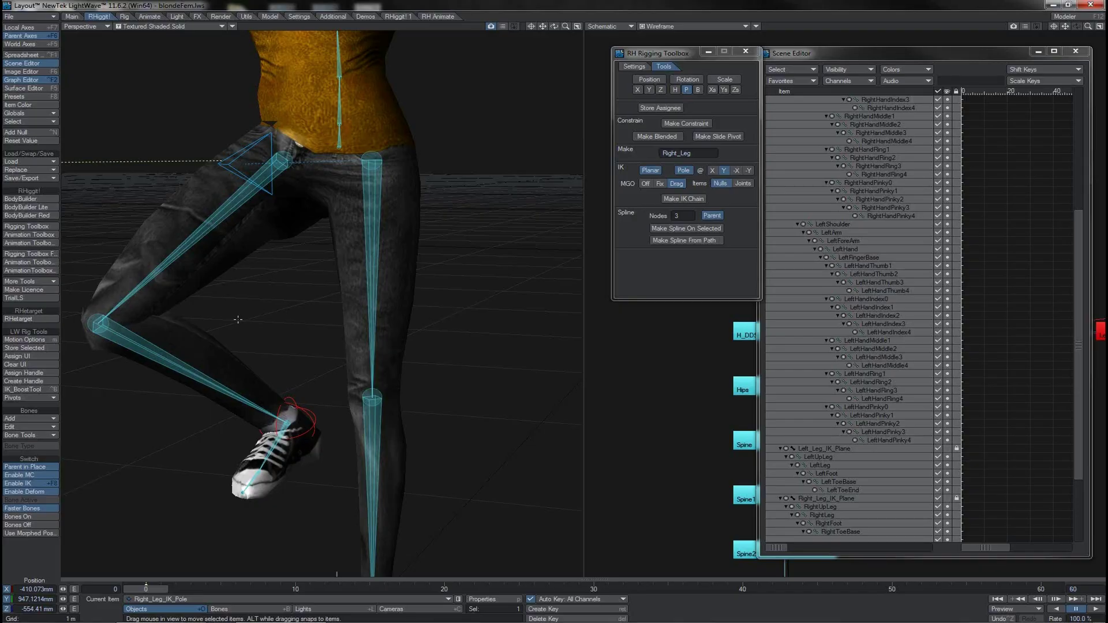
pyautogui.moveTo(240, 343); pyautogui.dragTo(268, 427)
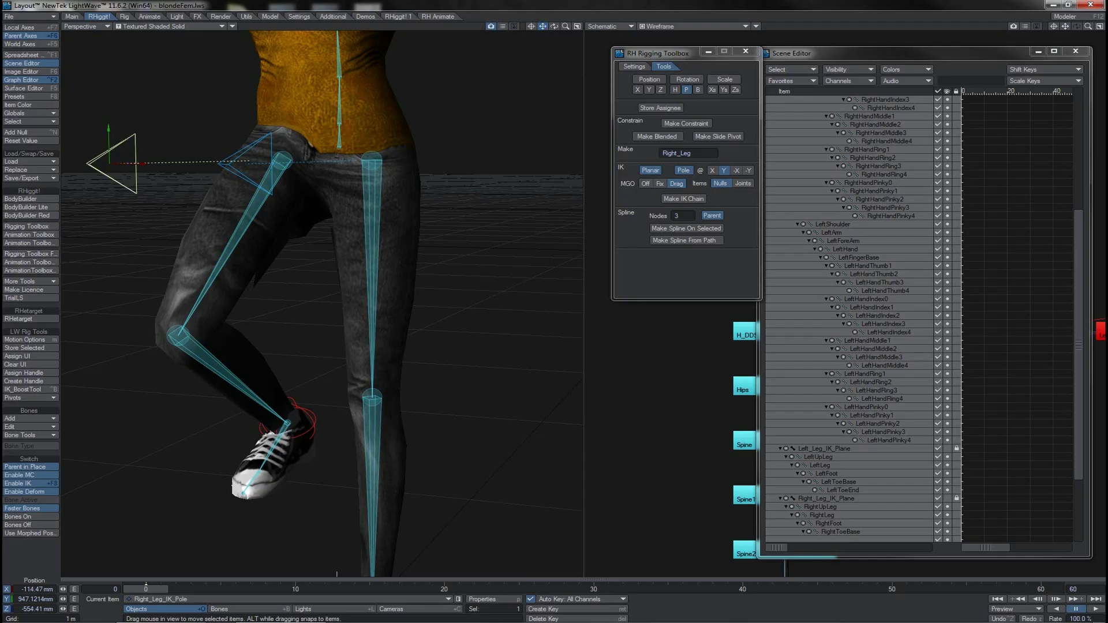
# - Select the RightUpLeg and LeftUpLeg bones together and set their heading and pitch rotation control to Inverse Kinematics
pyautogui.moveTo(543, 26); pyautogui.dragTo(341, 36)
pyautogui.moveTo(554, 27); pyautogui.dragTo(551, 8)
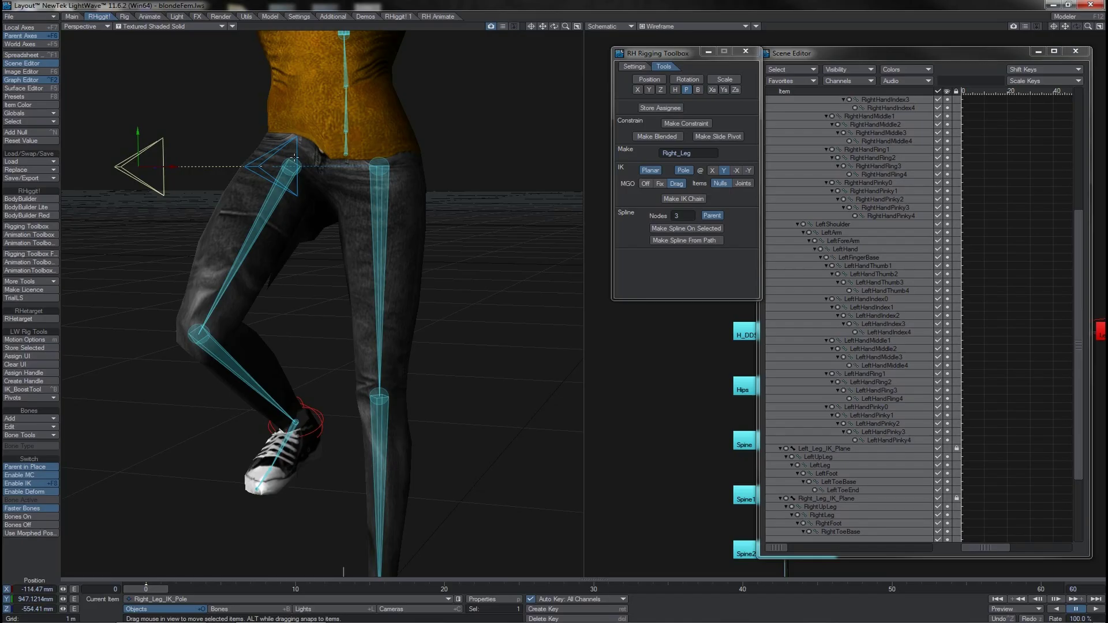
pyautogui.click(294, 157)
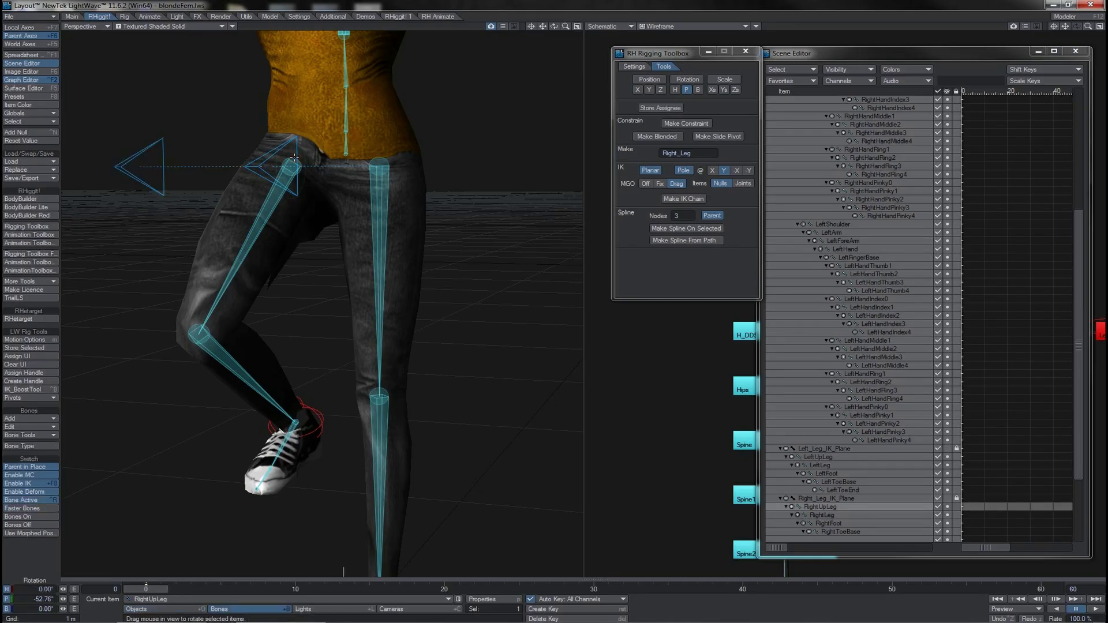
pyautogui.keyDown('shift'); pyautogui.click(382, 157); pyautogui.keyUp('shift')
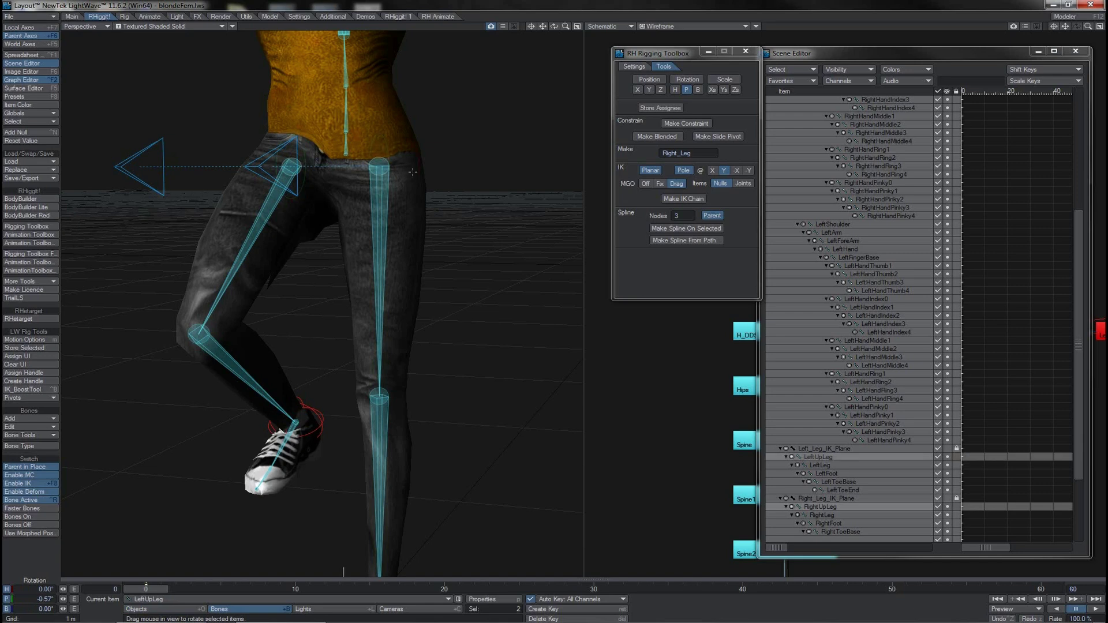
pyautogui.click(676, 90)
pyautogui.click(686, 90)
pyautogui.click(634, 66)
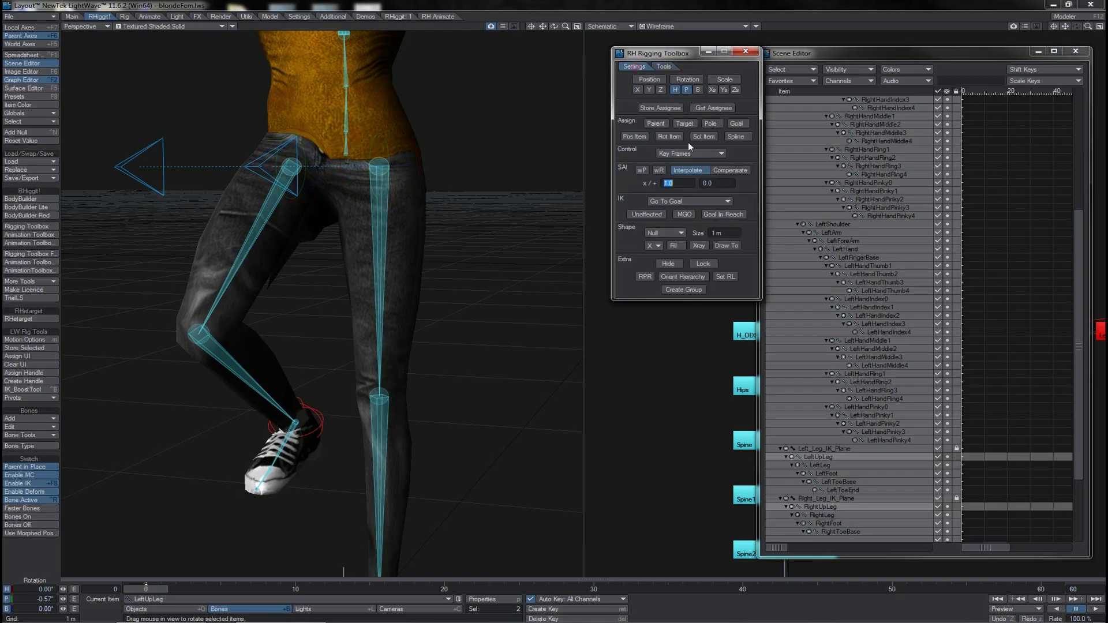
pyautogui.click(687, 154)
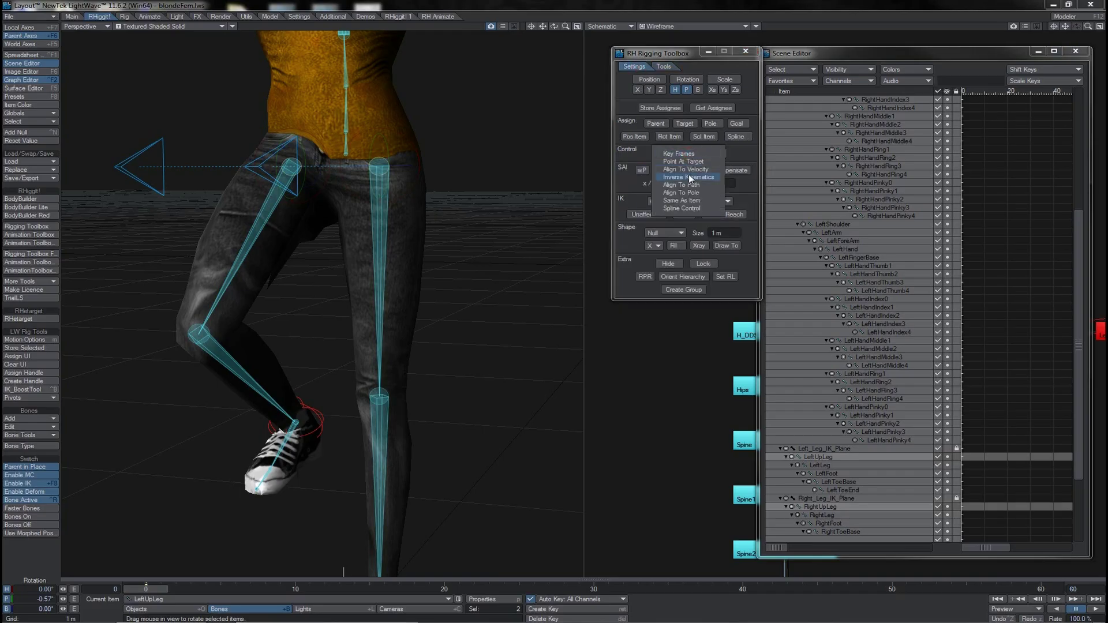
pyautogui.click(688, 174)
# - Try moving Right_Leg_IK_Pole outward to about -229 mm on X to test the knee, and undo the move
pyautogui.click(172, 165)
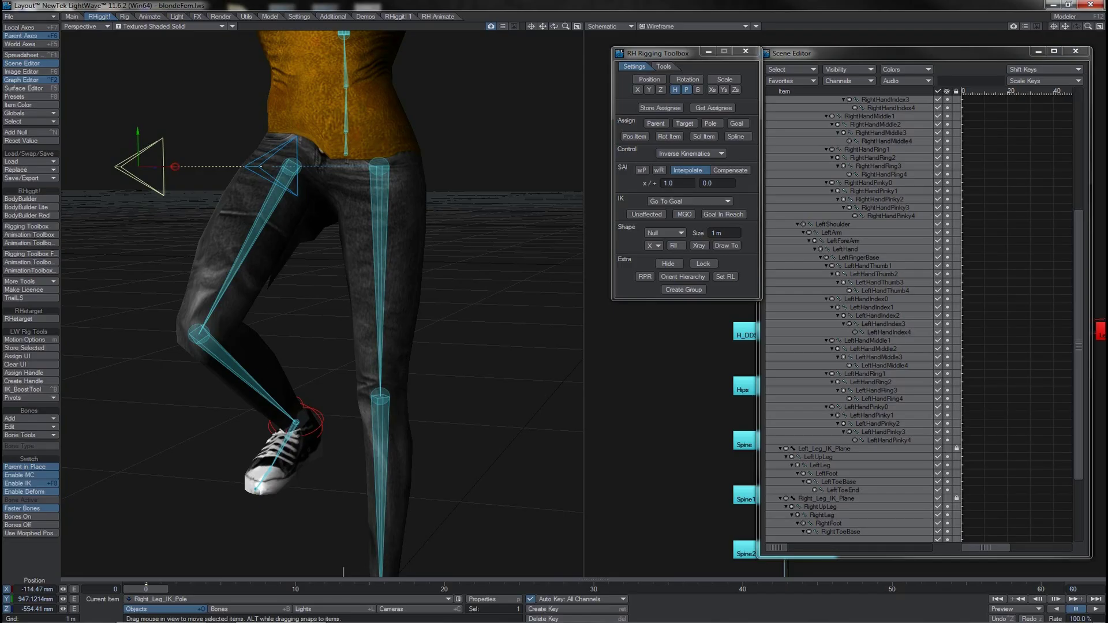
pyautogui.moveTo(175, 166); pyautogui.dragTo(67, 167)
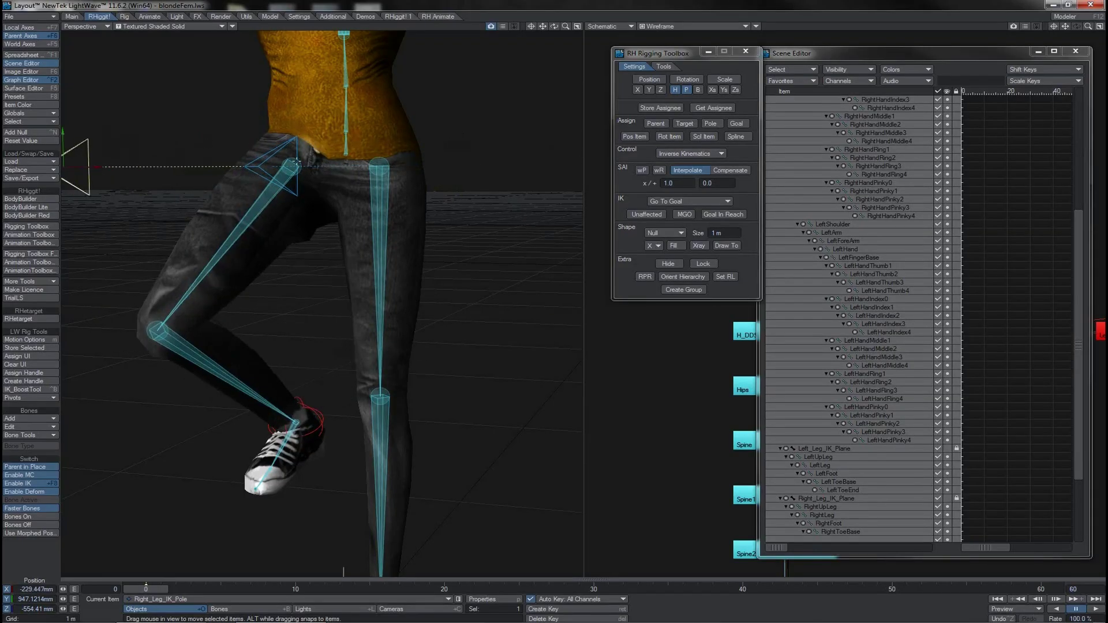
pyautogui.hotkey('ctrl', 'z')
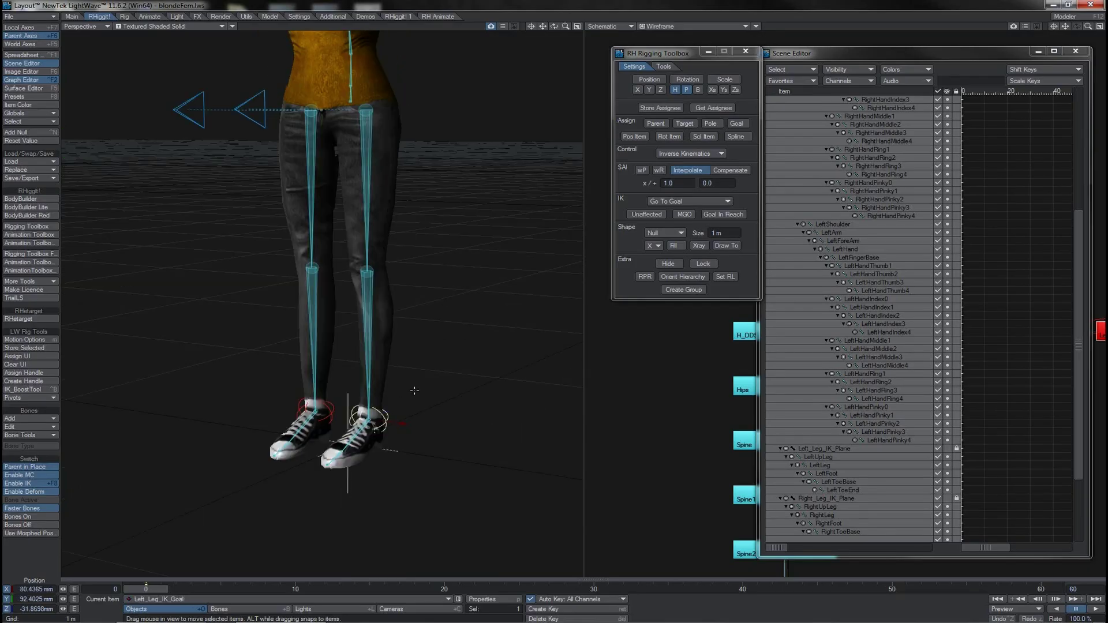
# - Try moving and rotating Left_Leg_IK_Goal to test the left leg, and undo the changes
pyautogui.moveTo(413, 388); pyautogui.dragTo(433, 329)
pyautogui.press('y')
pyautogui.hotkey('ctrl', 'z')
pyautogui.hotkey('ctrl', 'z')
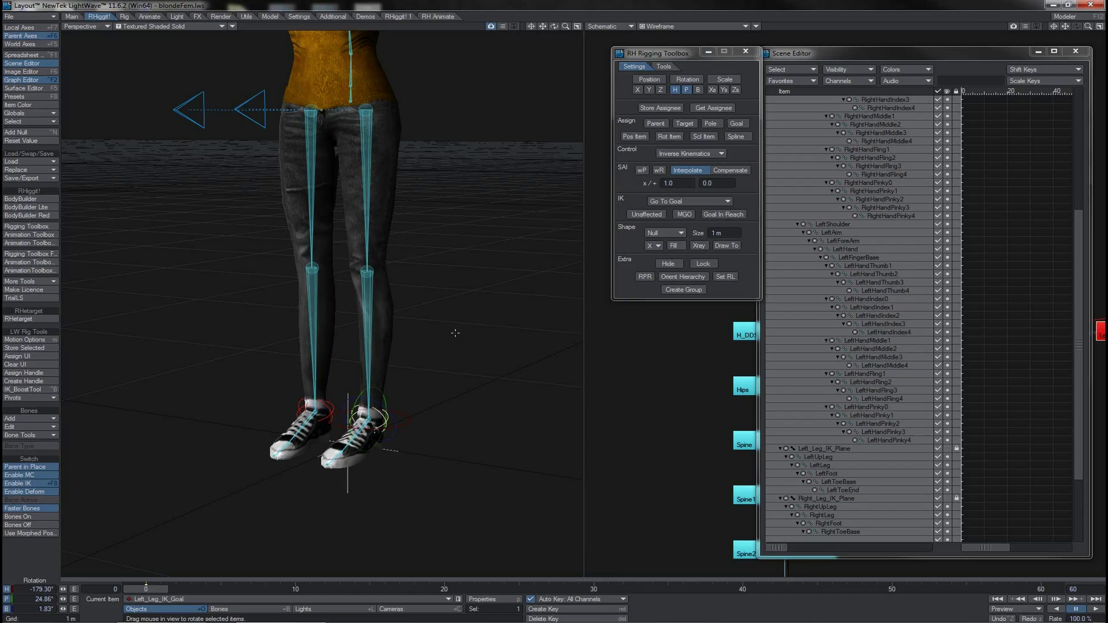
# - Add a null named Left_Leg_IK and move it onto the left ankle at X 80.4365, Y 92.4025, Z -31.8698 mm
pyautogui.click(19, 131)
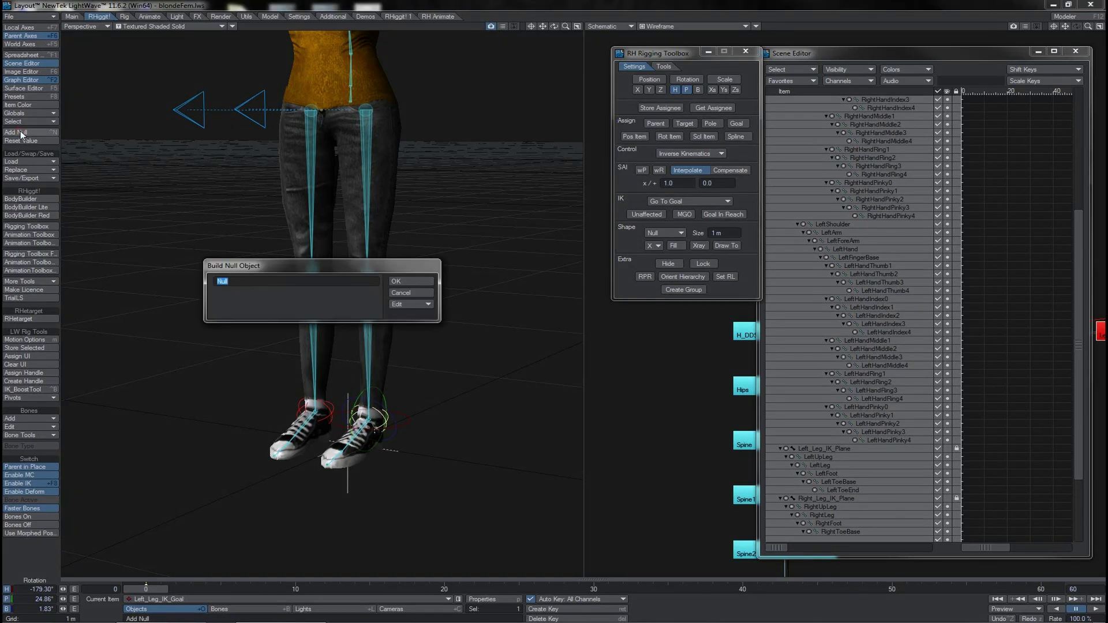
pyautogui.write('Left_Leg_IK')
pyautogui.press('Return')
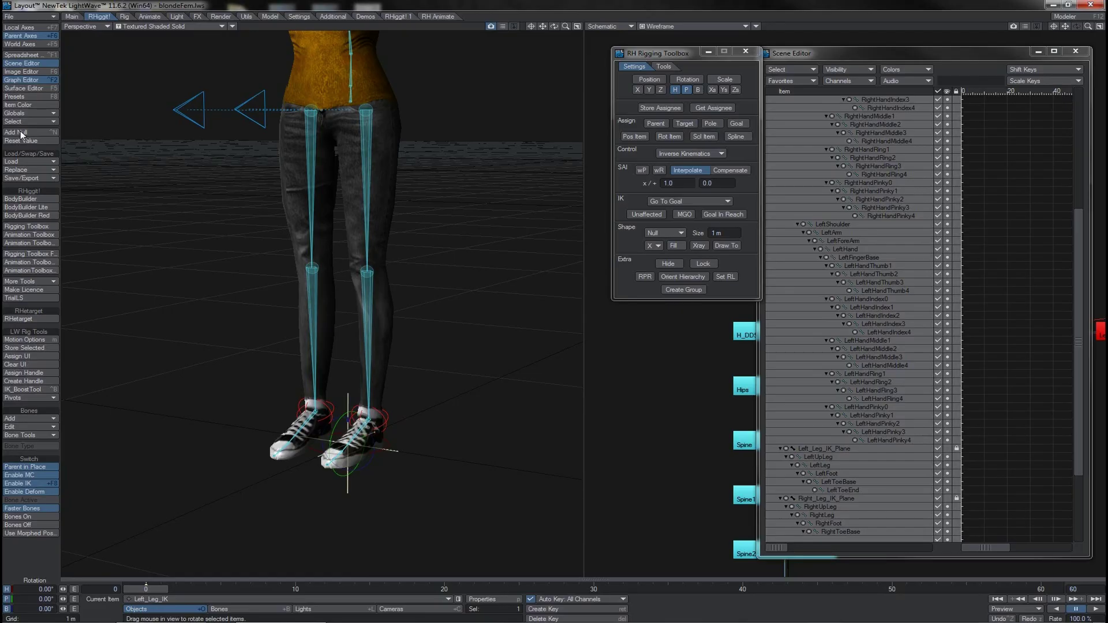
pyautogui.press('t')
pyautogui.press('3')
pyautogui.moveTo(335, 266); pyautogui.dragTo(299, 135)
pyautogui.keyDown('alt'); pyautogui.moveTo(342, 217); pyautogui.dragTo(317, 191); pyautogui.keyUp('alt')
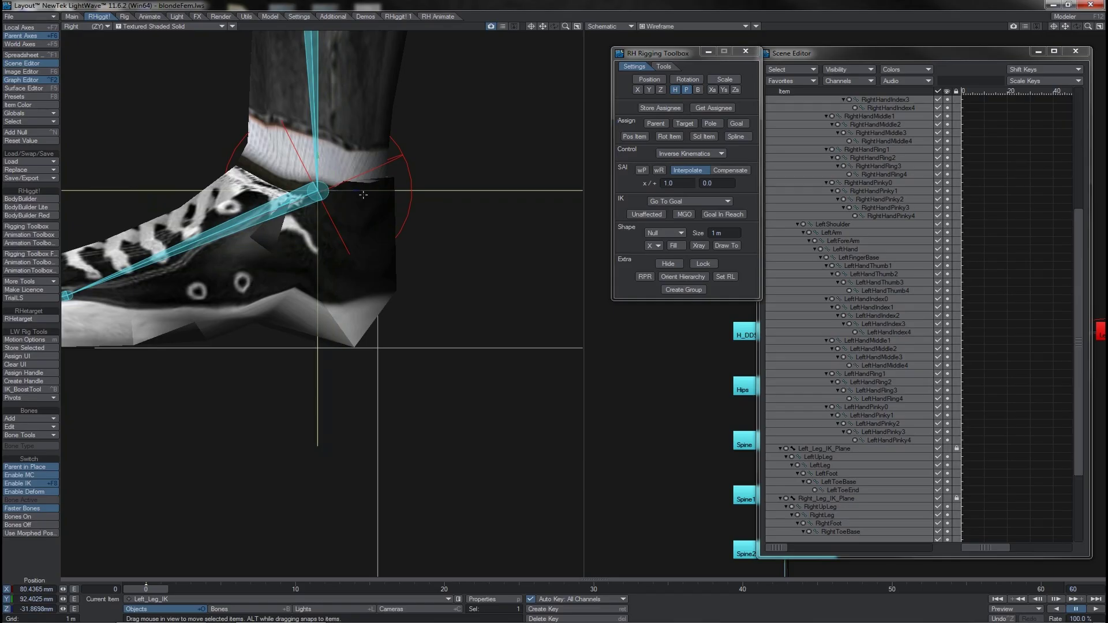
# - Move Left_Leg_IK down to the bottom of the left heel in the side view, about Y 0.1 mm and Z -12 mm
pyautogui.press('1')
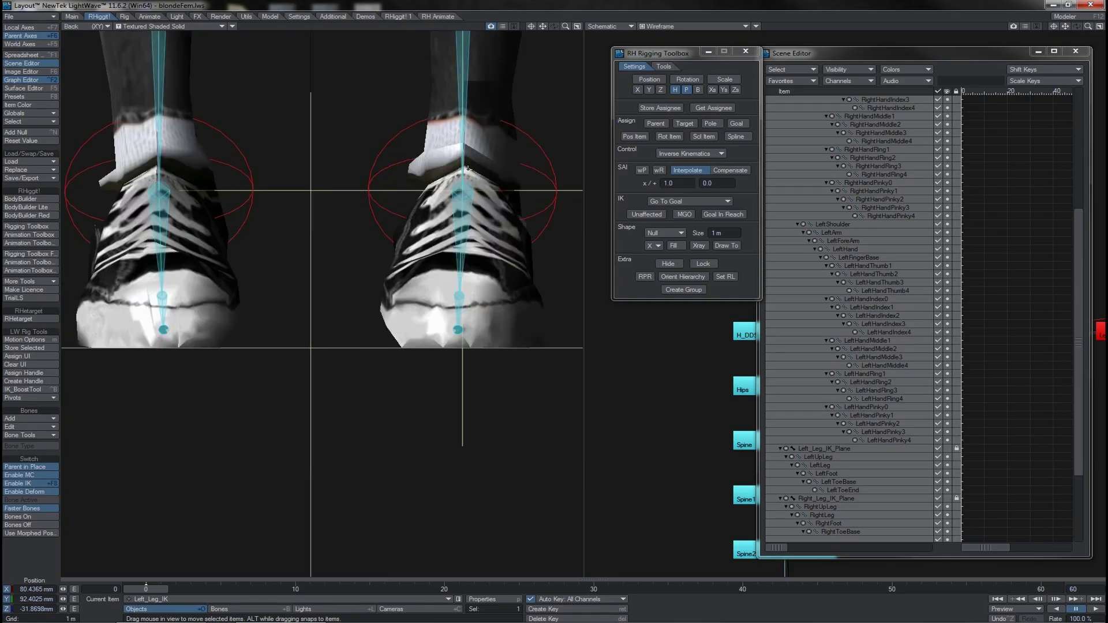
pyautogui.press('3')
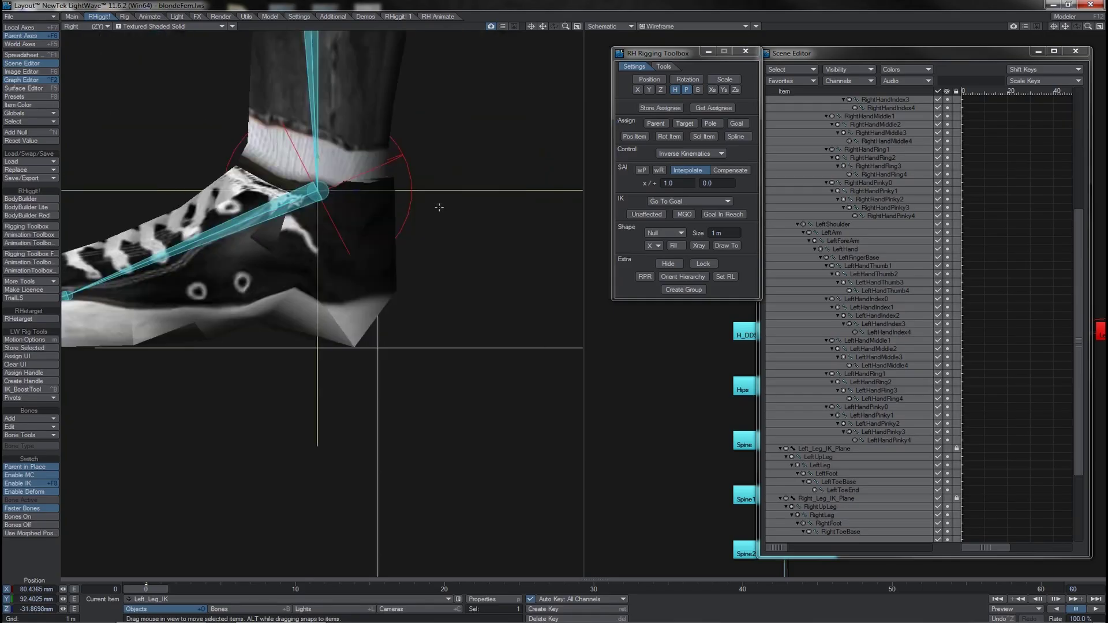
pyautogui.moveTo(440, 144); pyautogui.dragTo(466, 265)
pyautogui.moveTo(351, 319); pyautogui.dragTo(355, 347)
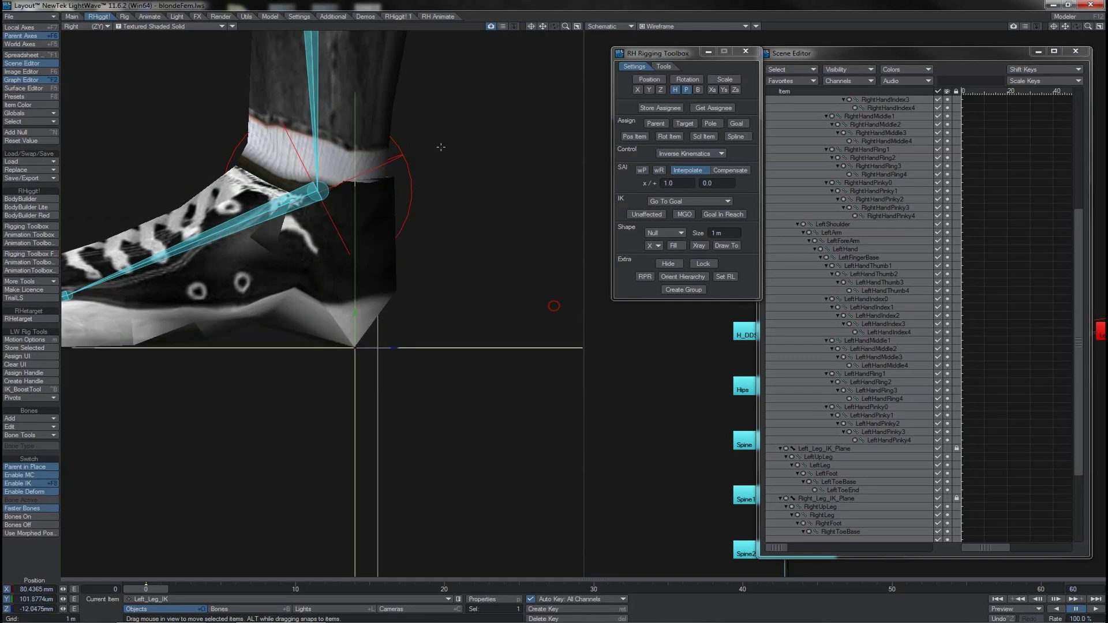
# - Clone the Left_Leg_IK null and rename the clones as Left_Leg_IK and Right_Leg_IK
pyautogui.scroll(-4, 815, 514)
pyautogui.rightClick(815, 514)
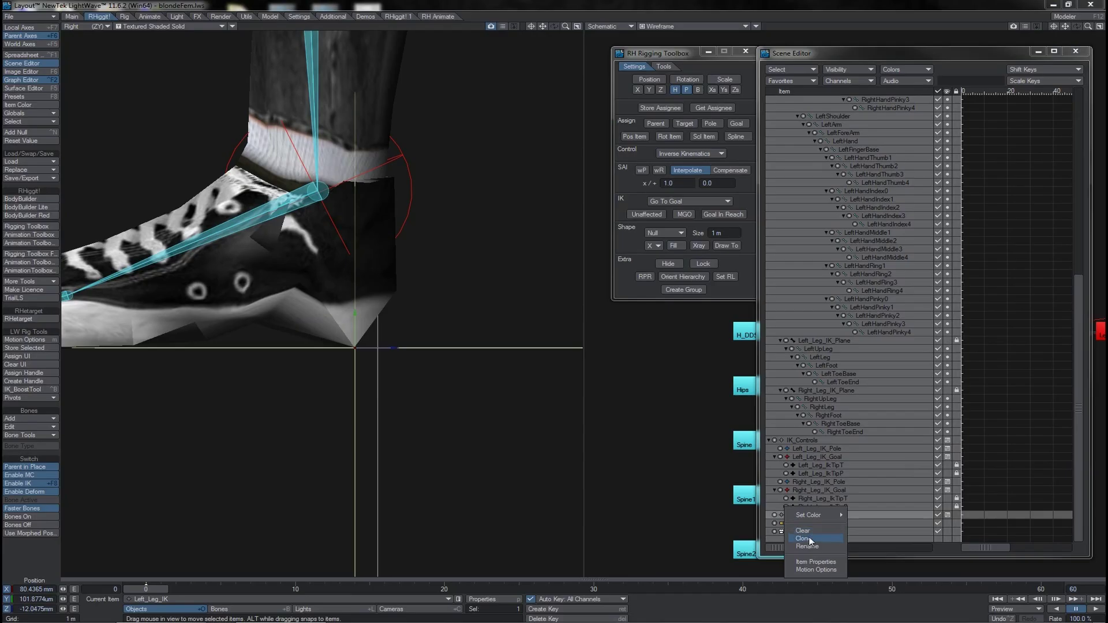
pyautogui.click(804, 538)
pyautogui.rightClick(809, 524)
pyautogui.click(802, 557)
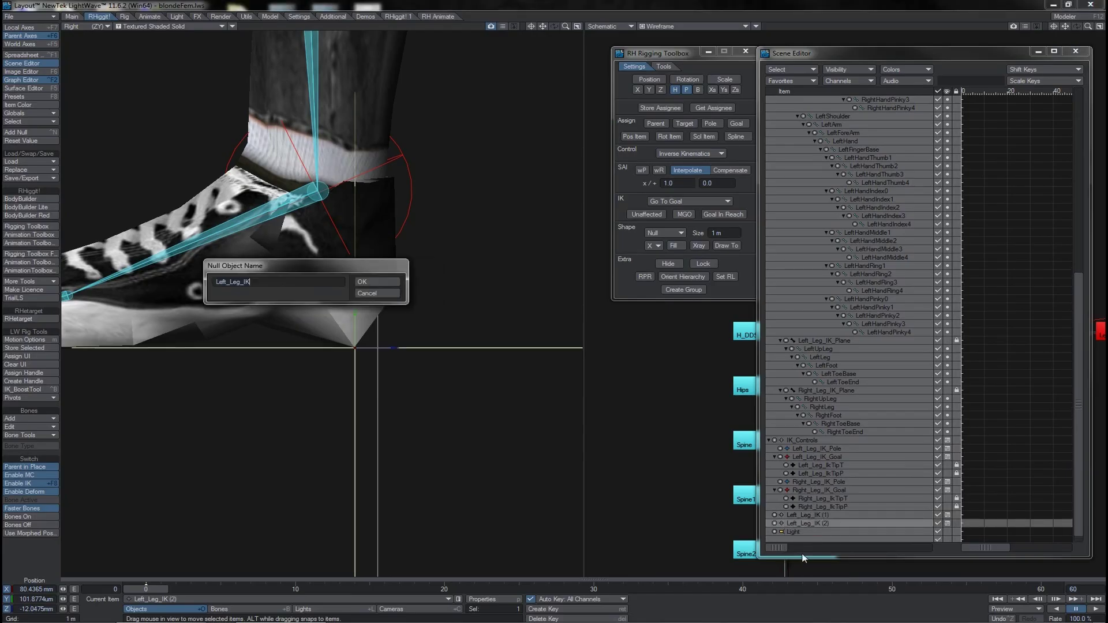
pyautogui.press('BackSpace')
pyautogui.press('BackSpace')
pyautogui.press('BackSpace')
pyautogui.write('Righ')
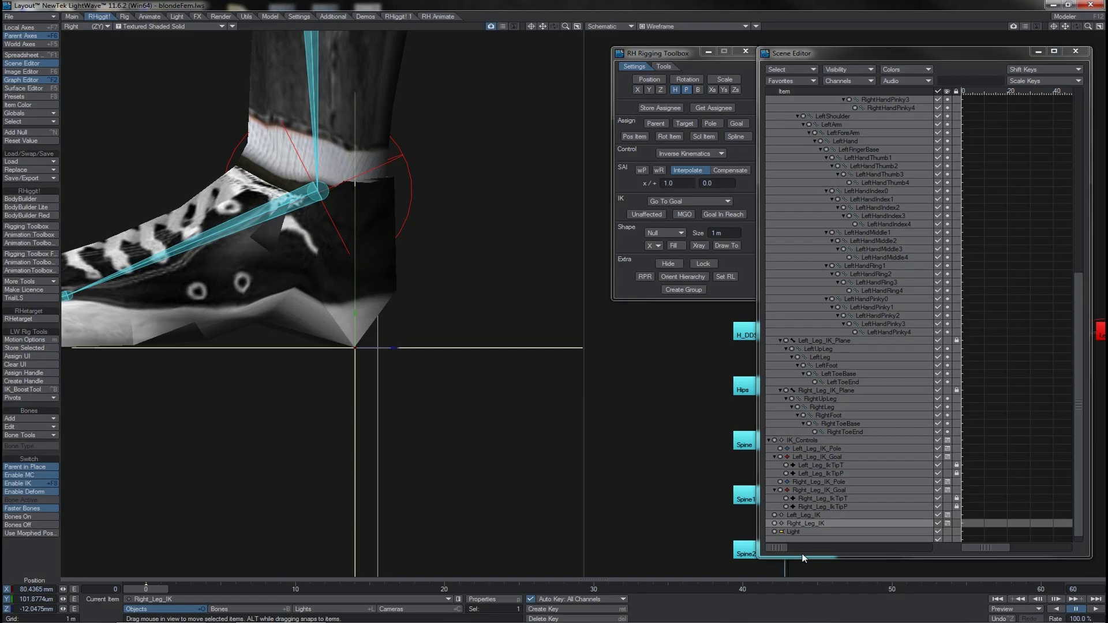
# - Place Right_Leg_IK at the right heel and parent both leg IK nulls to IK_Controls
pyautogui.press('4')
pyautogui.hotkey('ctrl', 'z')
pyautogui.moveTo(553, 26); pyautogui.dragTo(459, 35)
pyautogui.keyDown('shift'); pyautogui.click(795, 515); pyautogui.keyUp('shift')
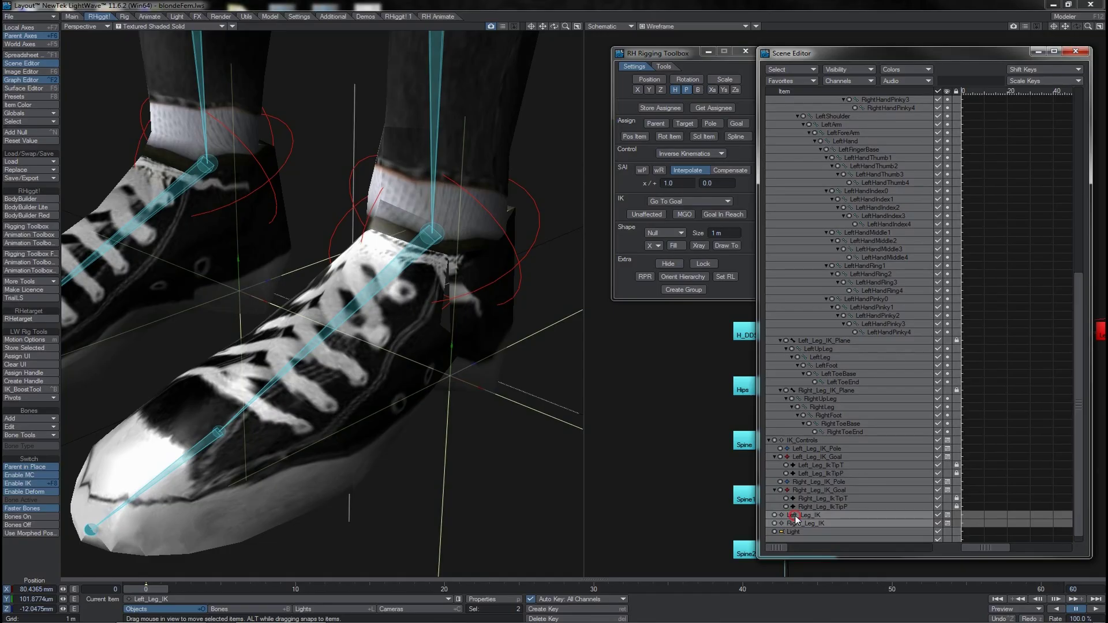
pyautogui.moveTo(795, 517); pyautogui.dragTo(802, 441)
# - Show Left_Leg_IK and Right_Leg_IK as red filled rings on the Y axis with a size of 70 mm
pyautogui.click(673, 233)
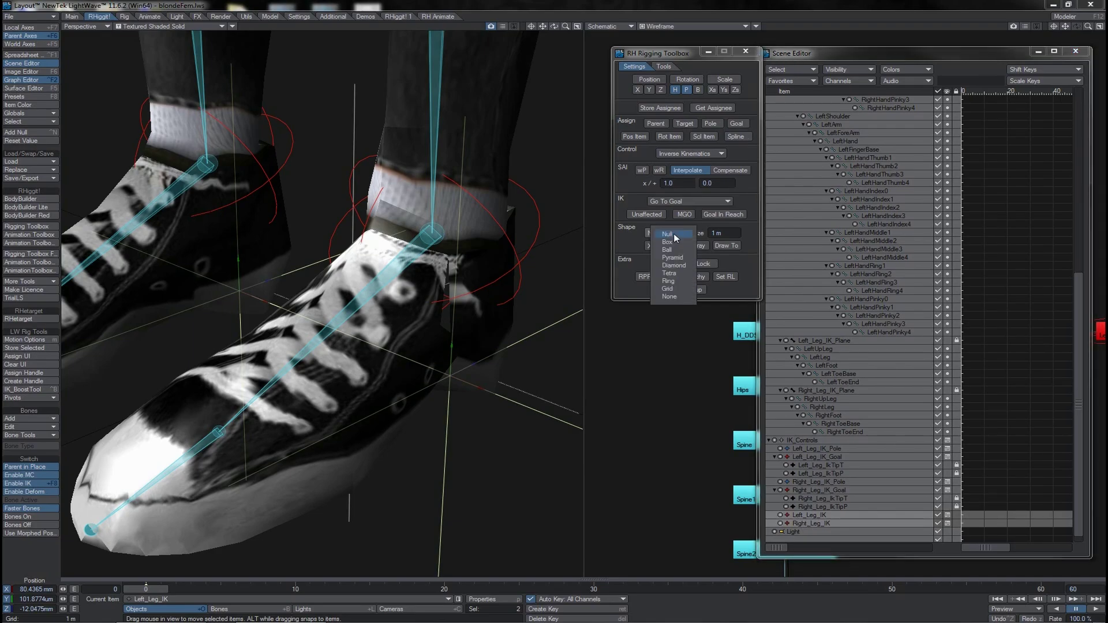
pyautogui.click(669, 281)
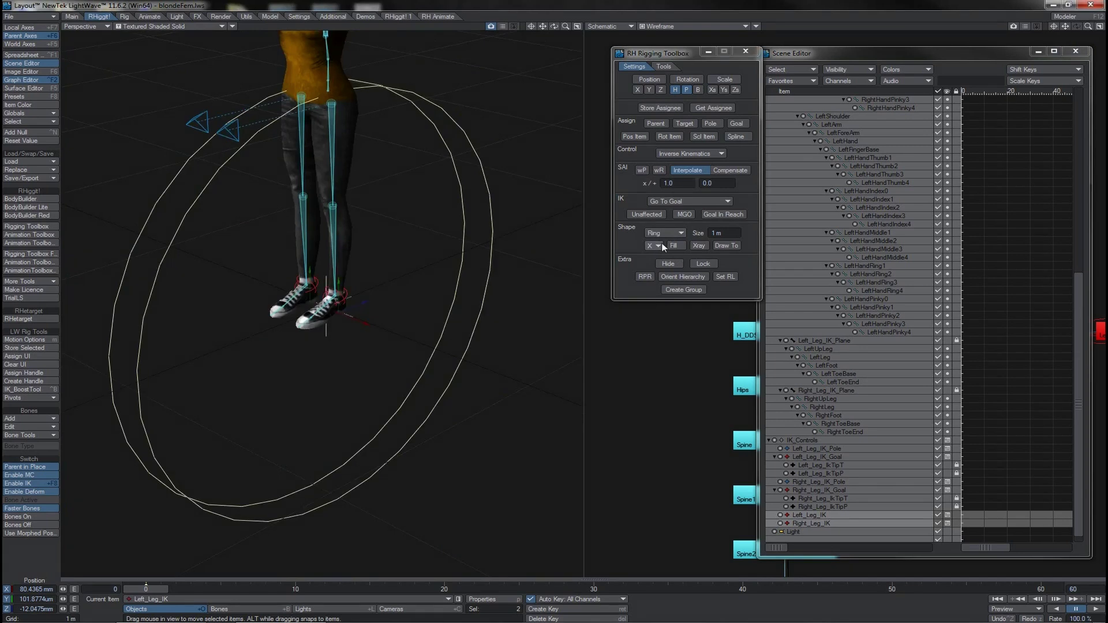
pyautogui.click(662, 247)
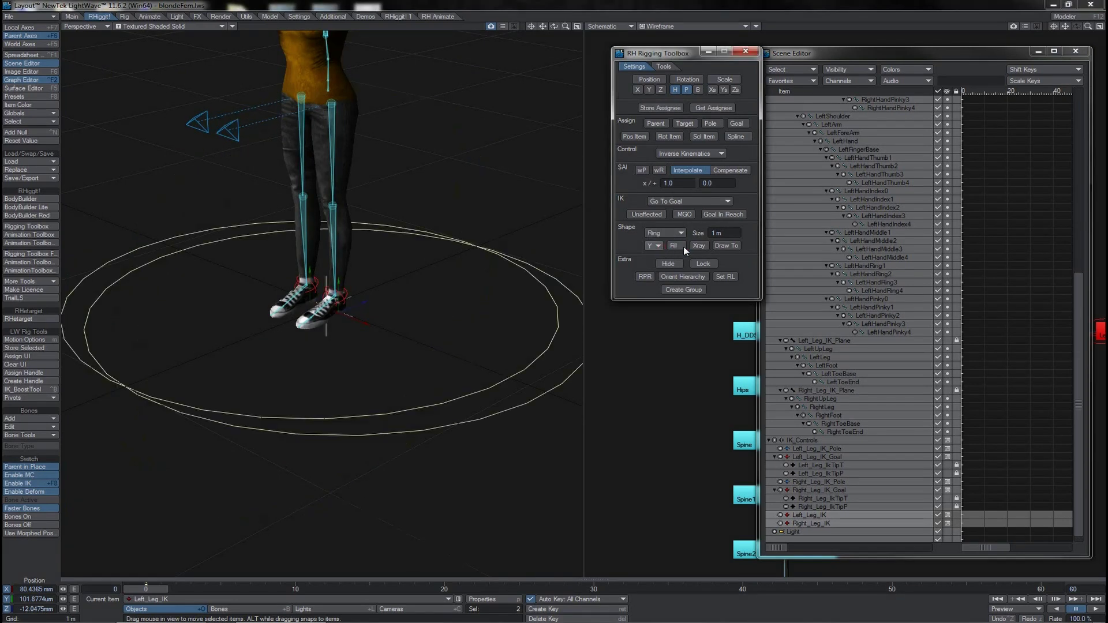
pyautogui.click(724, 231)
pyautogui.write('100mm')
pyautogui.press('Return')
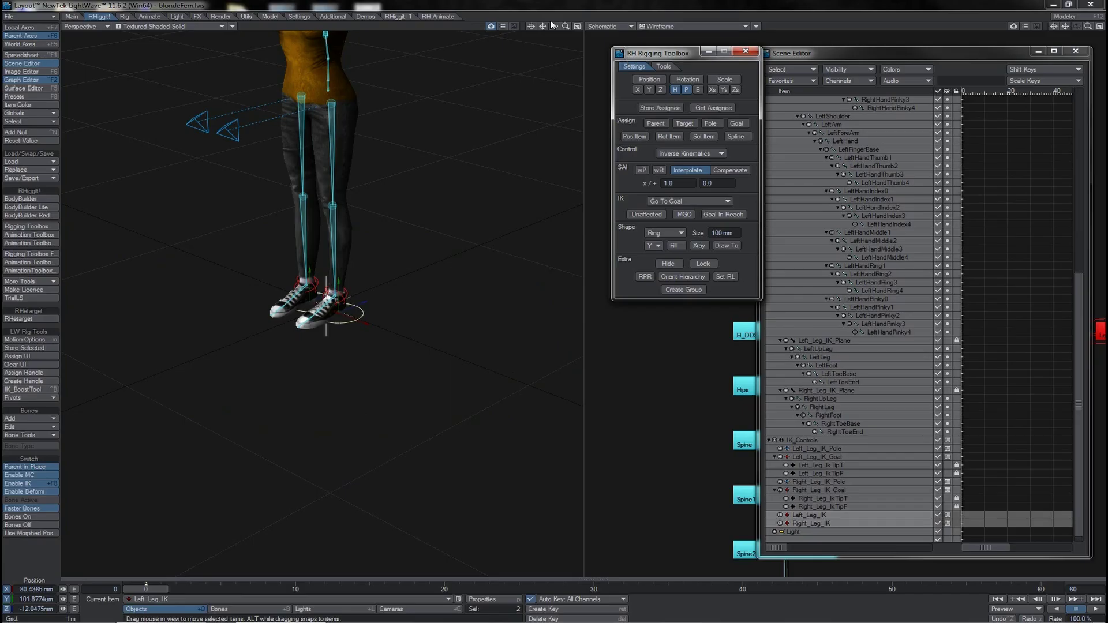
pyautogui.click(707, 233)
pyautogui.write('70mm')
pyautogui.press('Return')
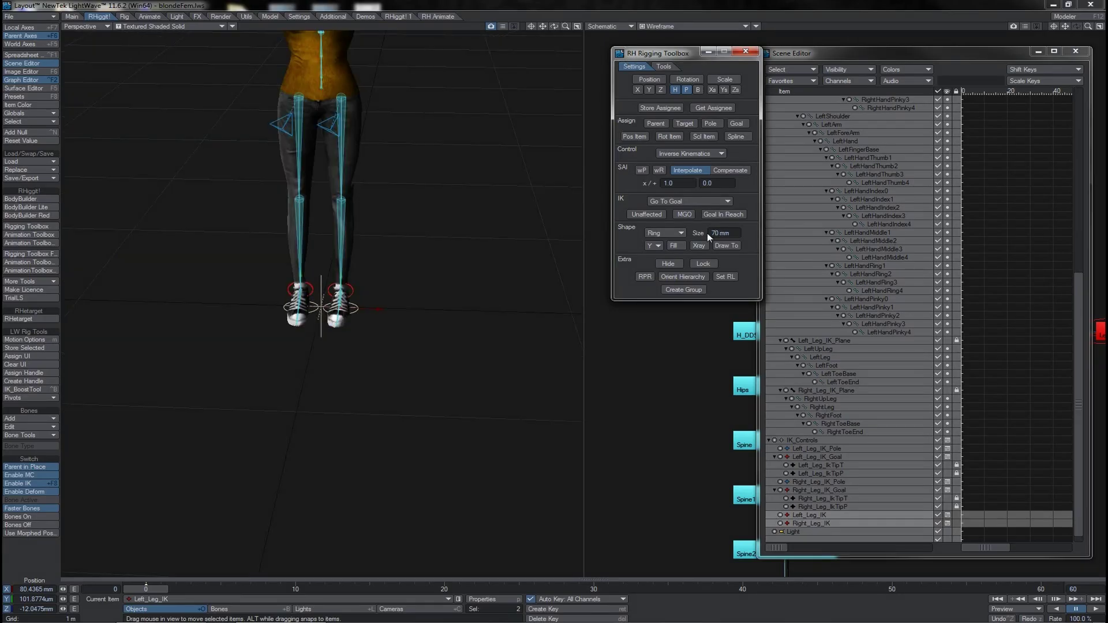
pyautogui.click(673, 244)
# - Add a null named Left_Leg_FootBall and move it to the ball of the left foot, about X 78.8, Y 31, Z -164.5 mm
pyautogui.moveTo(554, 26)
pyautogui.mouseDown()
pyautogui.moveTo(571, 28)
pyautogui.moveTo(554, 27)
pyautogui.mouseUp()
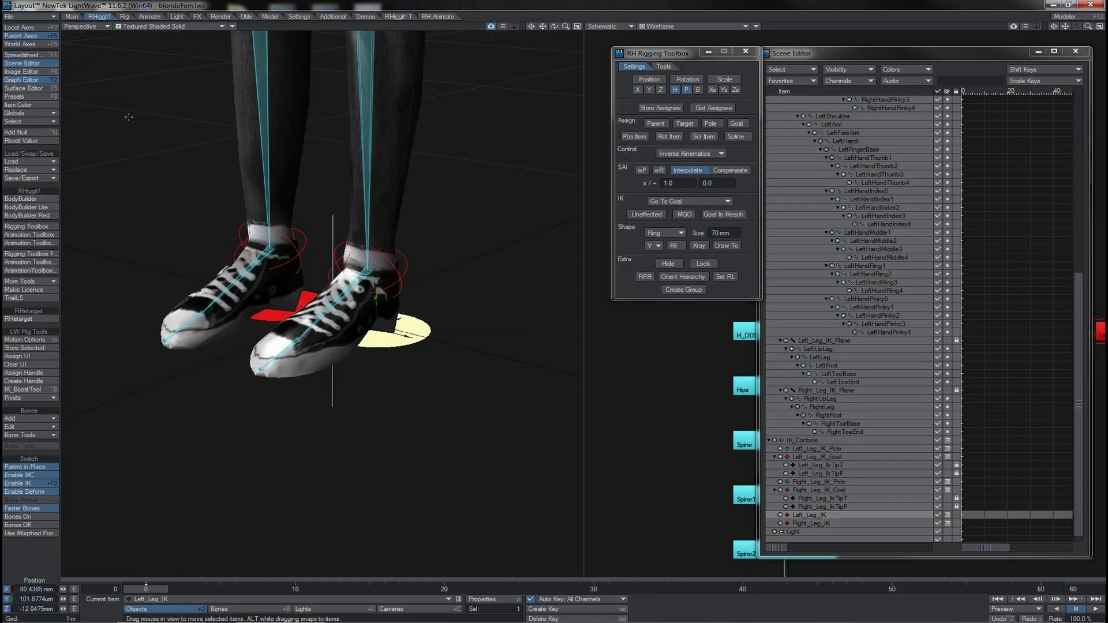
pyautogui.click(46, 132)
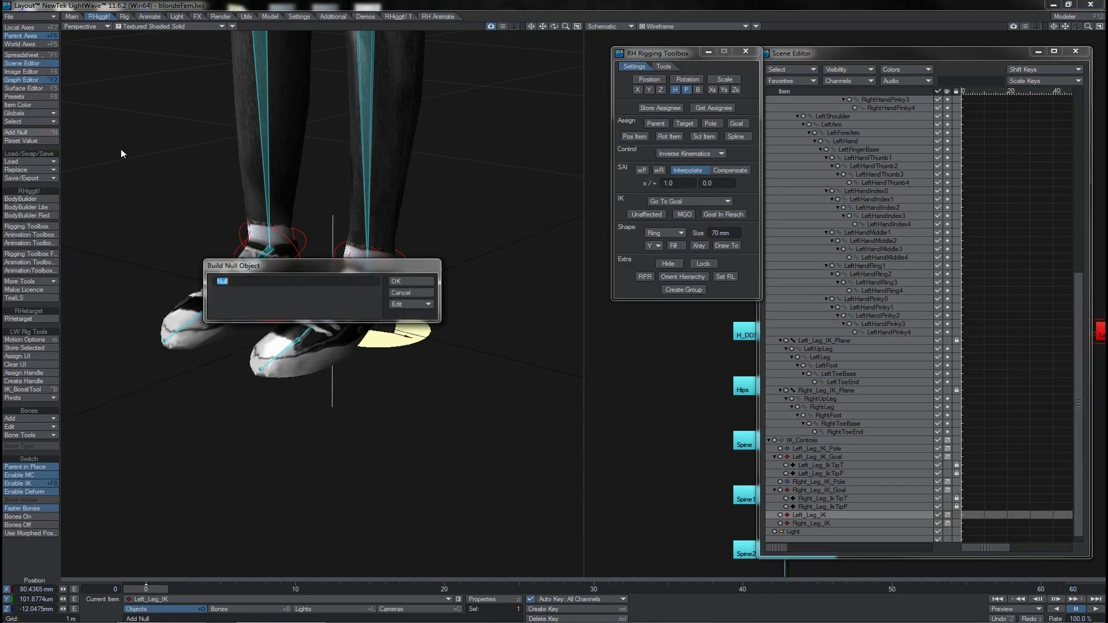
pyautogui.write('Left_Leg_FootBall')
pyautogui.press('Return')
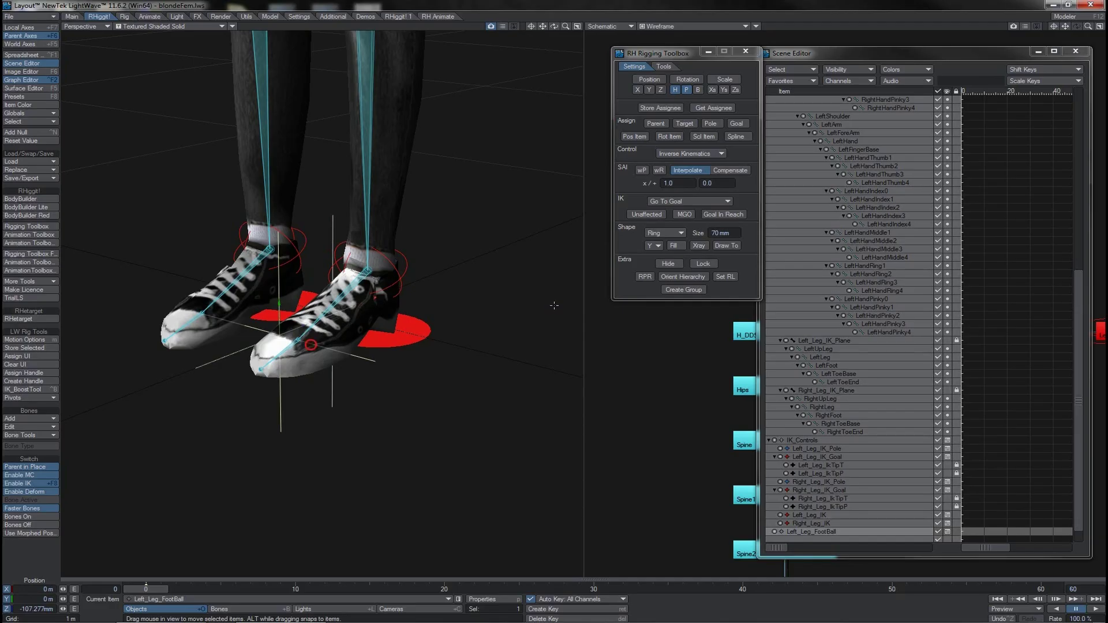
pyautogui.moveTo(310, 345); pyautogui.dragTo(332, 345)
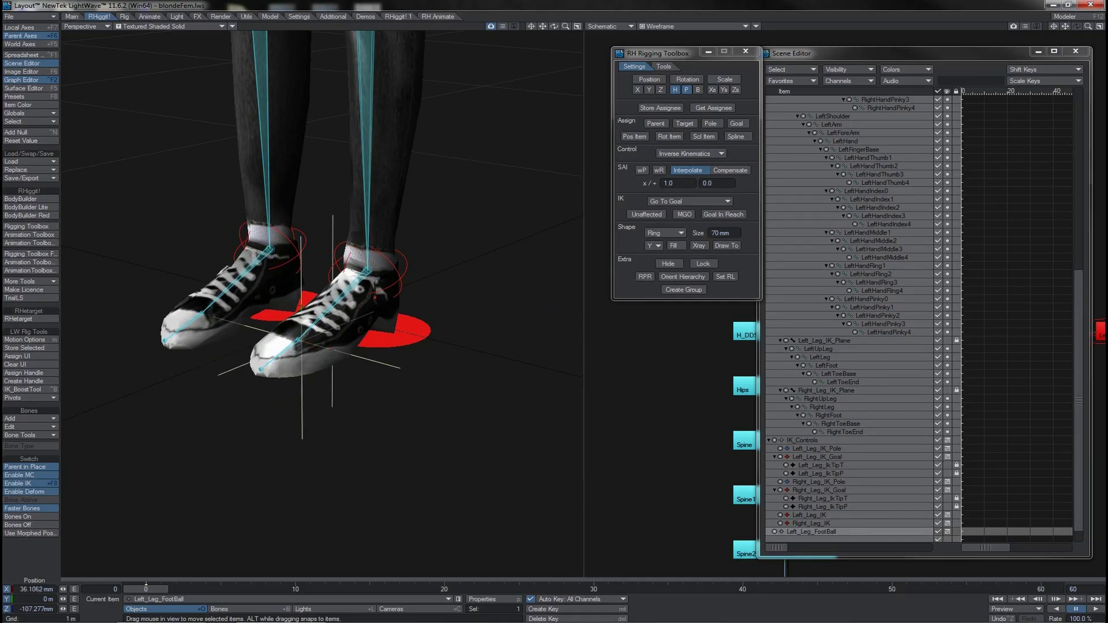
# - Show Left_Leg_FootBall as a ring on the X axis with a size of 50 mm
pyautogui.click(653, 245)
pyautogui.click(663, 238)
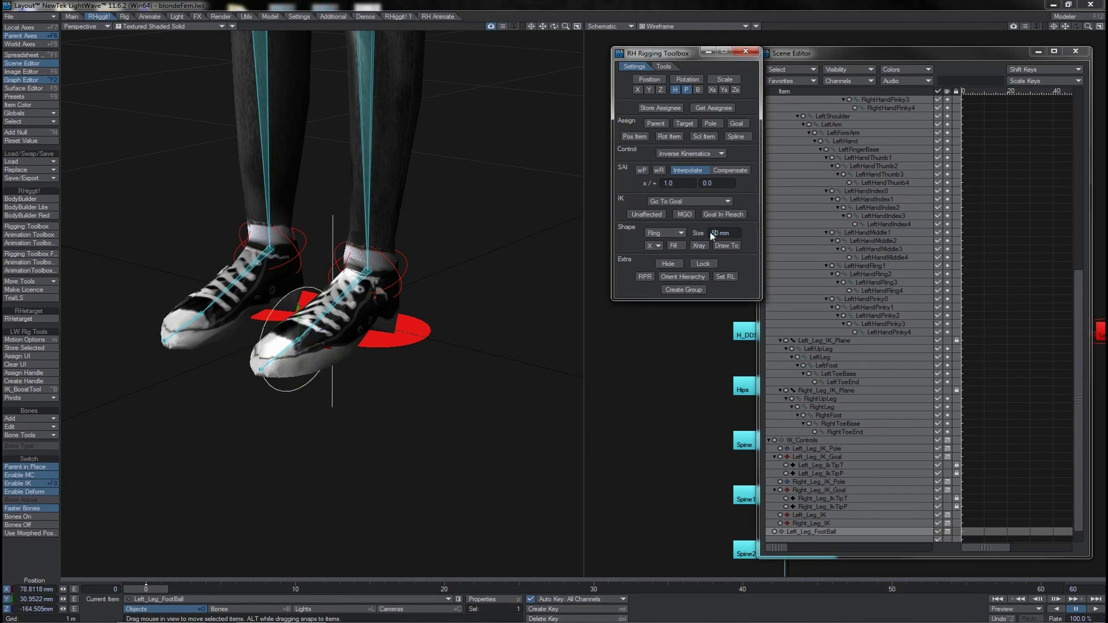
pyautogui.press('Return')
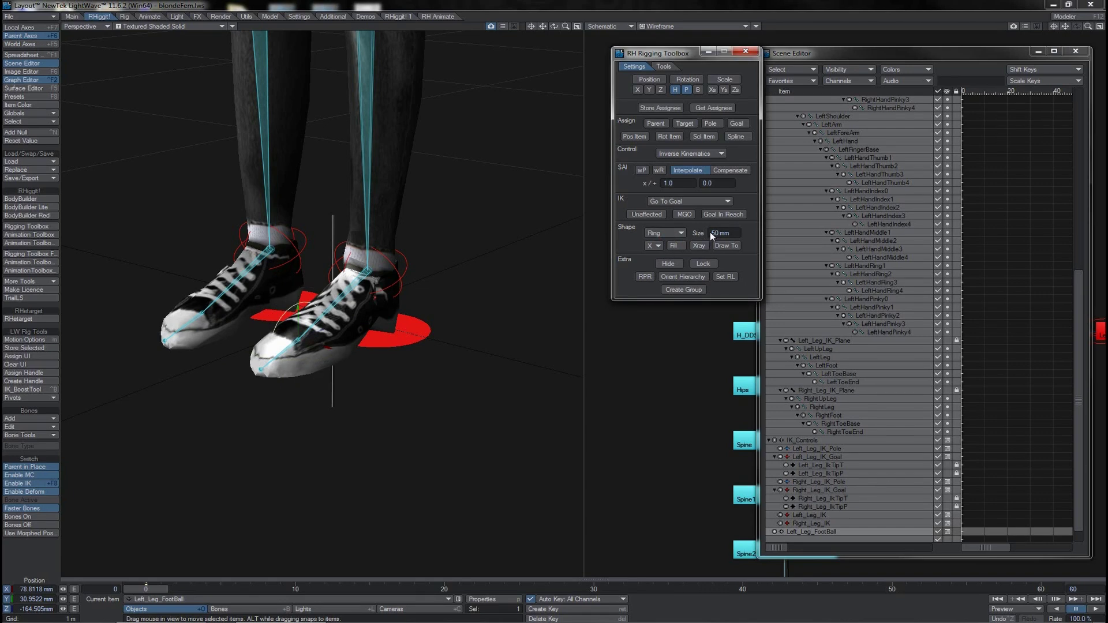
# - Add a Left_Leg_ToeTip null at the left toe tip, about X 78, Y 10.5, Z -230.8 mm, and show it as a 30 mm ball
pyautogui.click(40, 131)
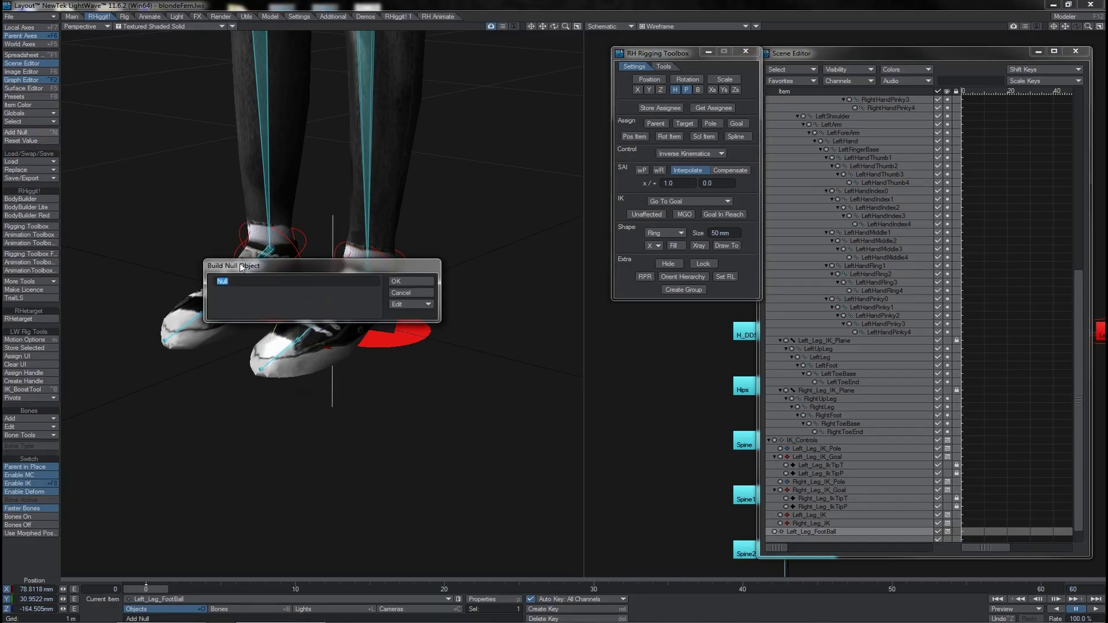
pyautogui.write('Left_Leg_ToeTip')
pyautogui.press('Return')
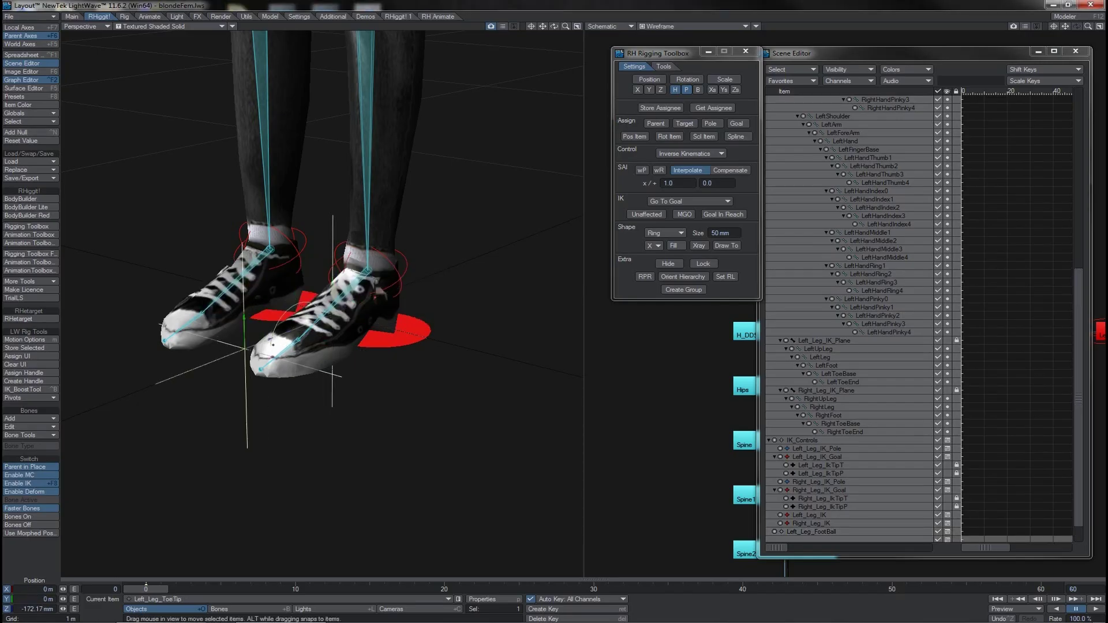
pyautogui.moveTo(269, 339); pyautogui.dragTo(289, 383)
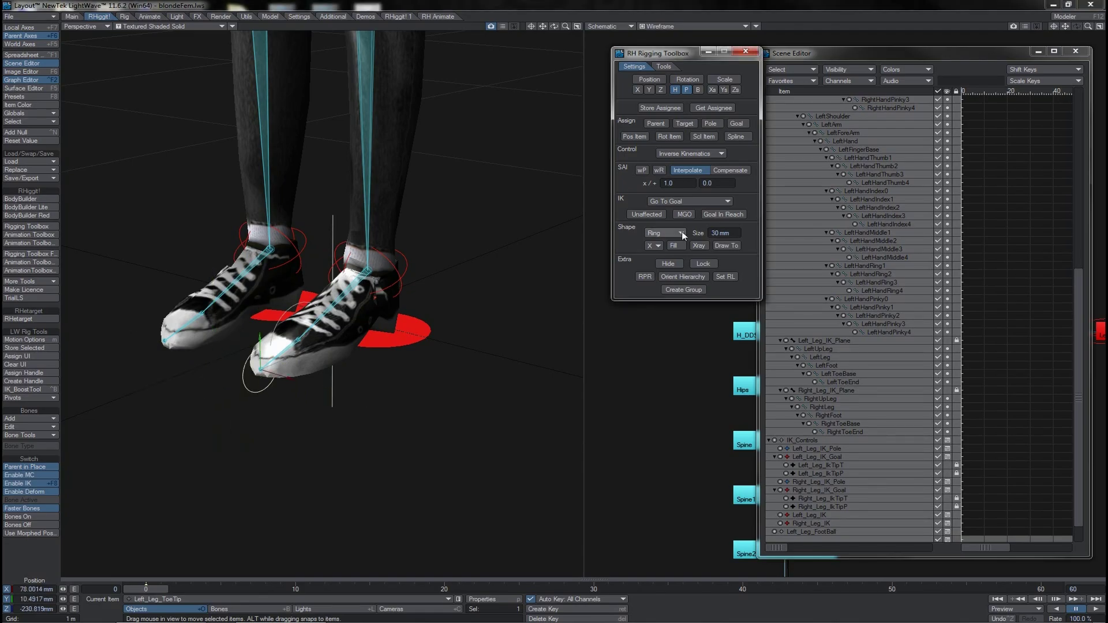
pyautogui.click(682, 233)
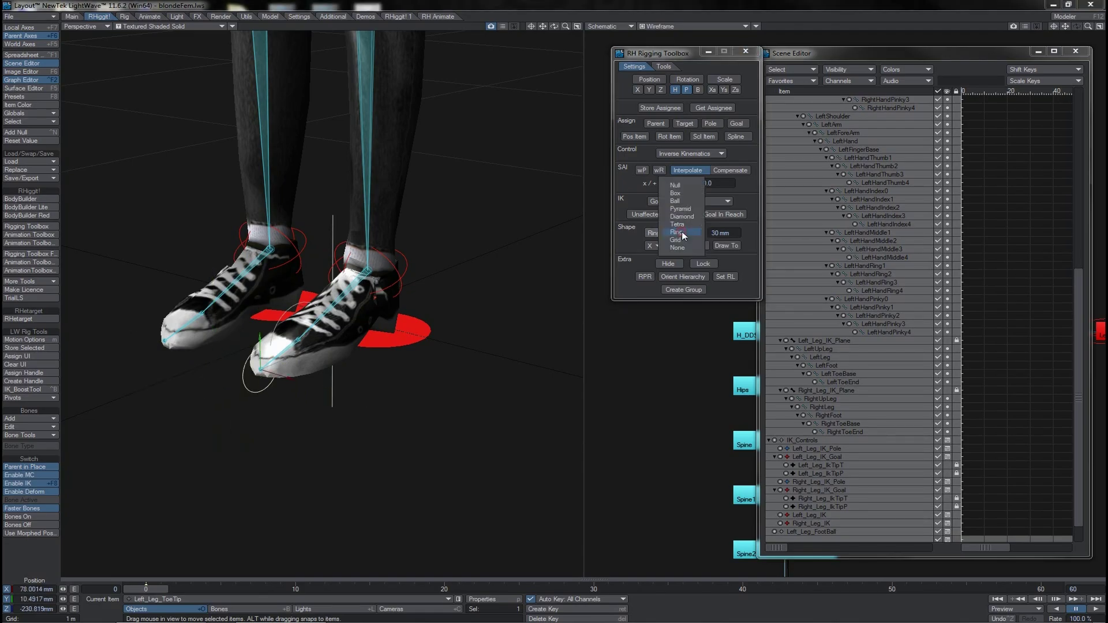
pyautogui.click(683, 200)
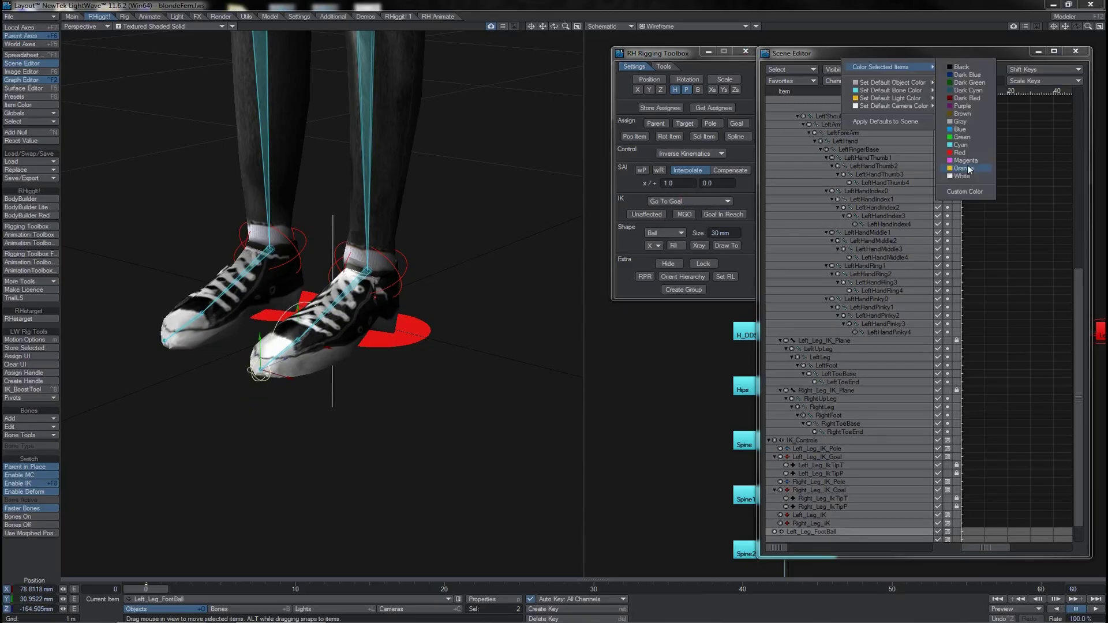
# - Color the left FootBall and ToeTip nulls orange, and nest Left_Leg_IK_Goal under Left_Leg_FootBall, FootBall under Left_Leg_ToeTip, and ToeTip under Left_Leg_IK
pyautogui.click(968, 169)
pyautogui.click(800, 507)
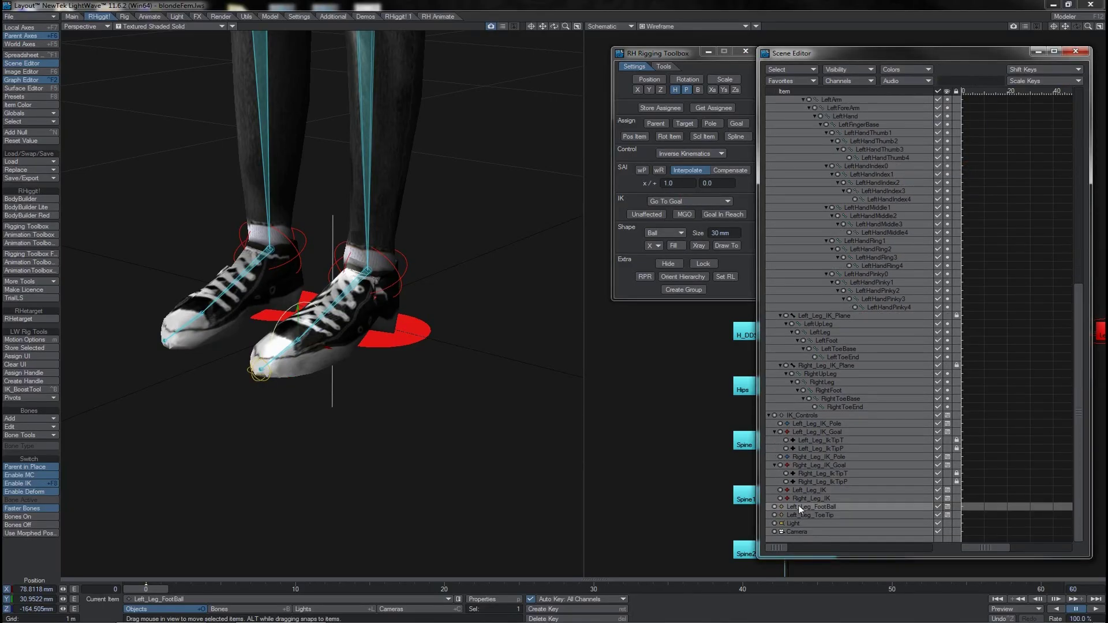
pyautogui.moveTo(801, 515)
pyautogui.mouseDown()
pyautogui.moveTo(803, 494)
pyautogui.moveTo(814, 491)
pyautogui.moveTo(810, 508)
pyautogui.moveTo(815, 498)
pyautogui.mouseUp()
pyautogui.click(806, 517)
pyautogui.click(812, 433)
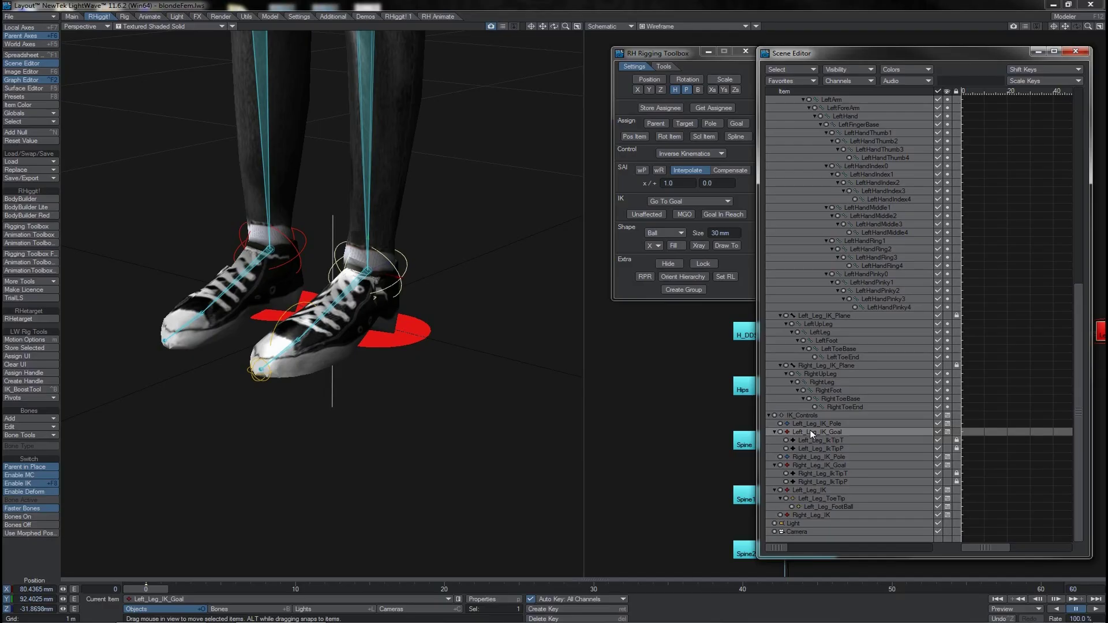
pyautogui.moveTo(812, 433); pyautogui.dragTo(824, 505)
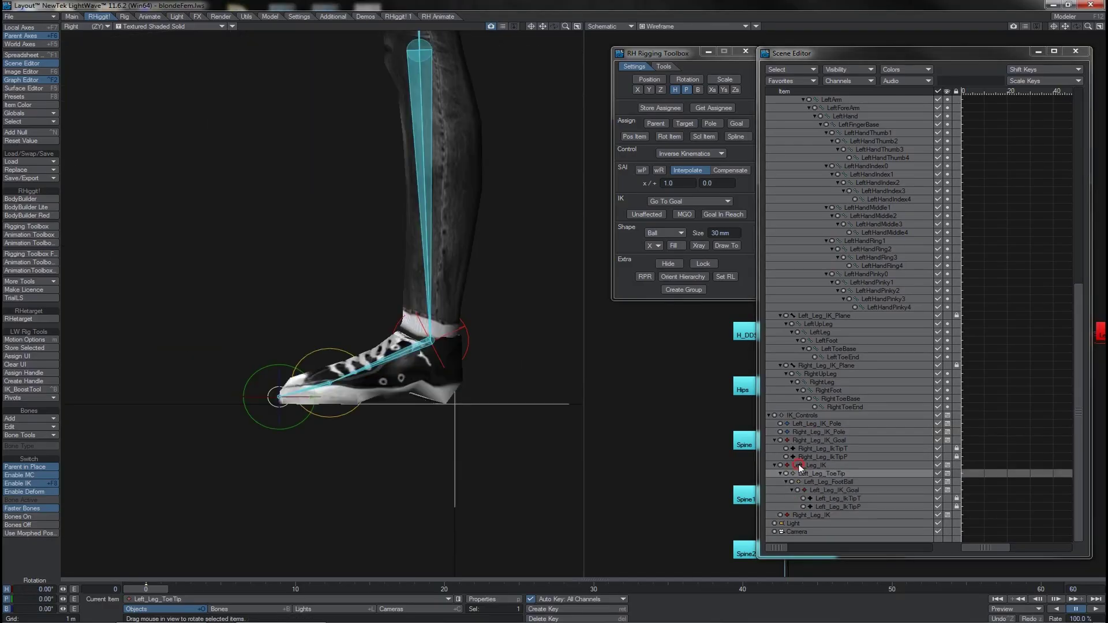
# - Test the left foot controls by moving Left_Leg_IK and rotating Left_Leg_ToeTip and Left_Leg_FootBall, and undo the changes
pyautogui.click(800, 465)
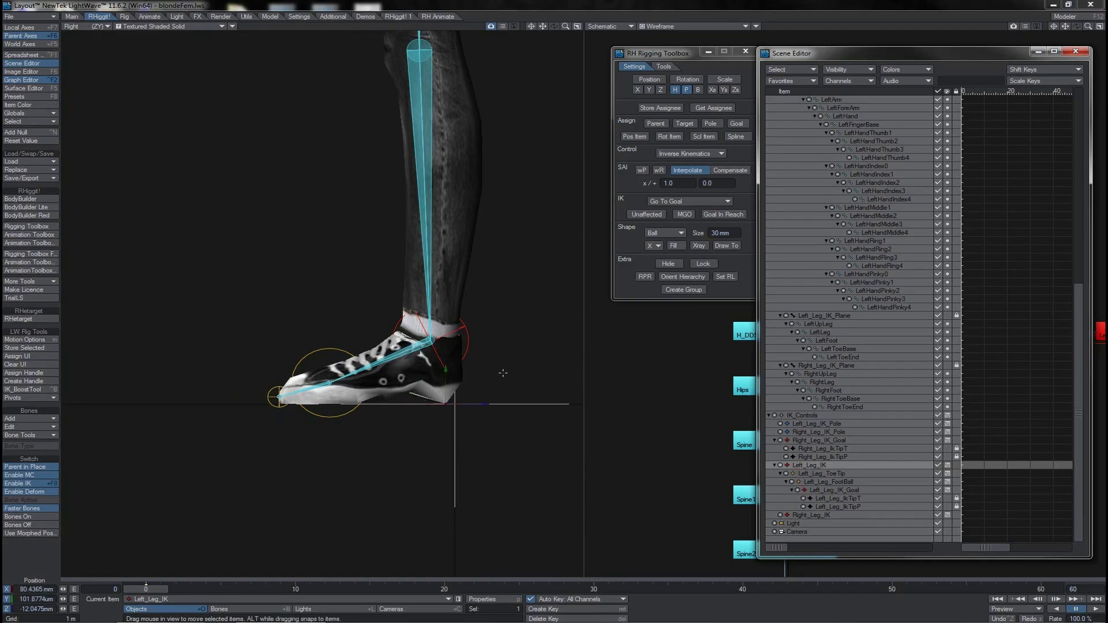
pyautogui.press('t')
pyautogui.moveTo(508, 366); pyautogui.dragTo(372, 266)
pyautogui.press('y')
pyautogui.click(184, 276)
pyautogui.moveTo(195, 255); pyautogui.dragTo(236, 242)
pyautogui.press('4')
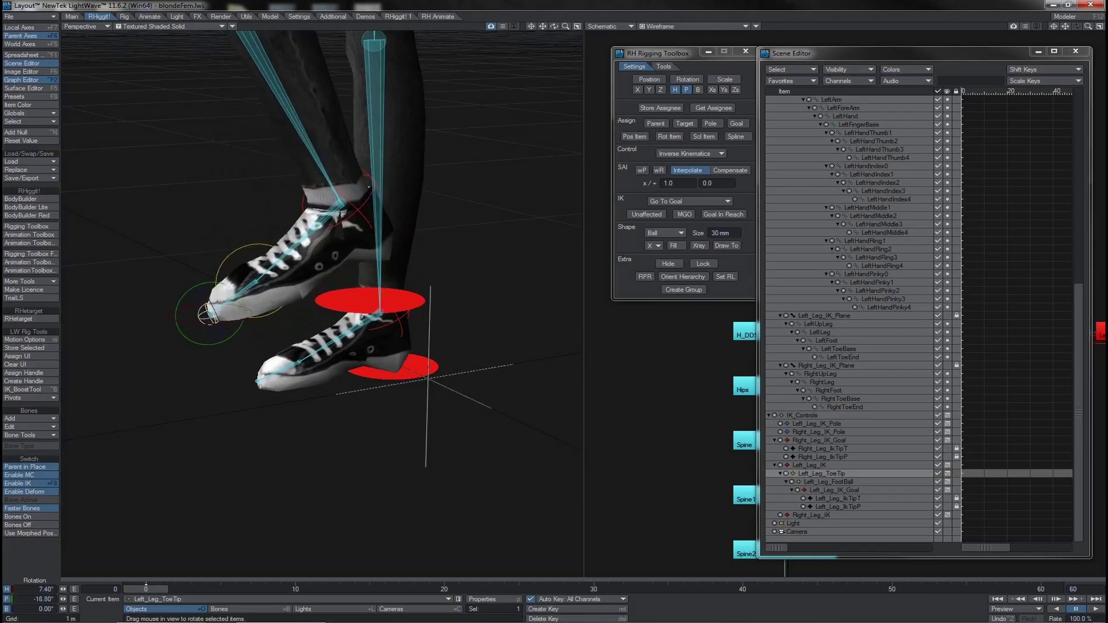
pyautogui.click(247, 244)
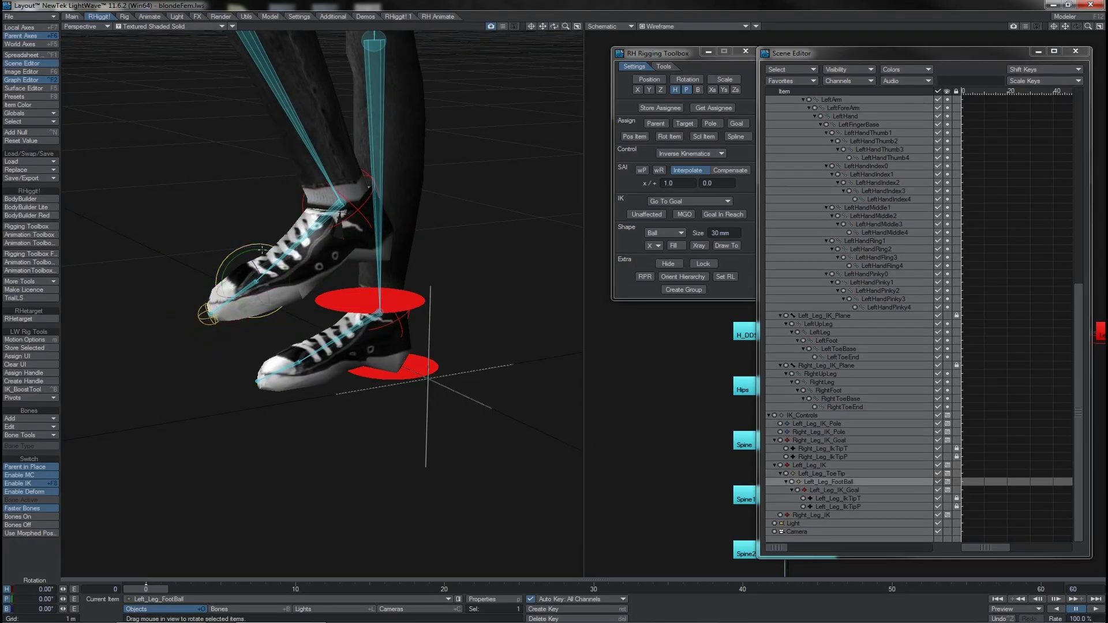
pyautogui.moveTo(262, 250)
pyautogui.mouseDown()
pyautogui.moveTo(263, 225)
pyautogui.moveTo(263, 249)
pyautogui.moveTo(262, 235)
pyautogui.mouseUp()
pyautogui.hotkey('ctrl', 'z')
pyautogui.hotkey('ctrl', 'z')
pyautogui.hotkey('ctrl', 'z')
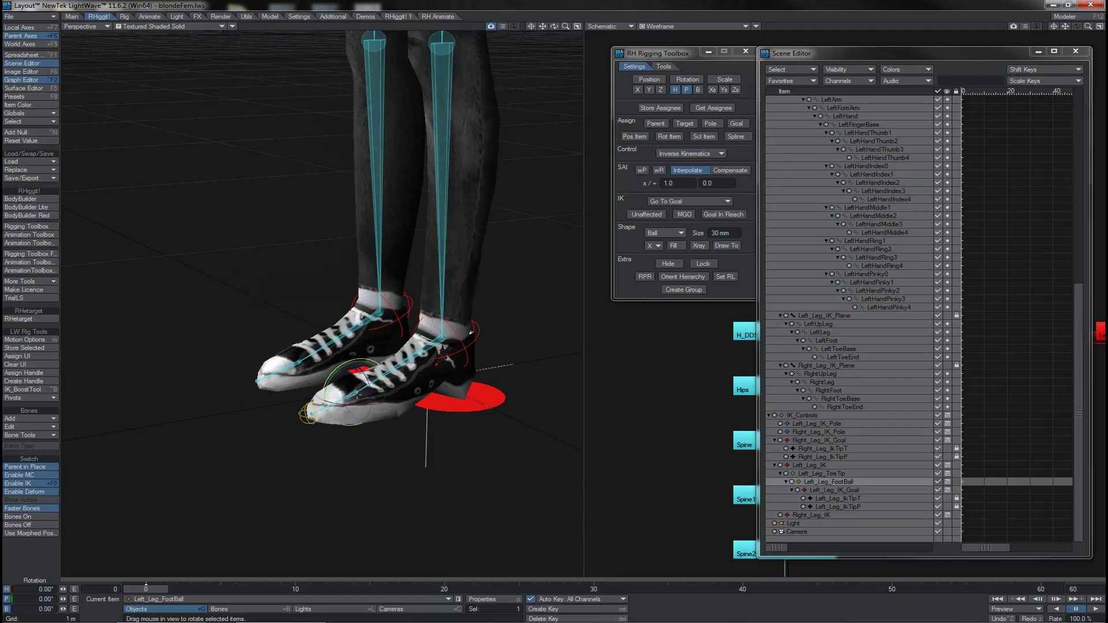
# - Assign Left_Leg_ToeTip as the target of the LeftToeBase bone
pyautogui.hotkey('shift', 'b')
pyautogui.click(356, 394)
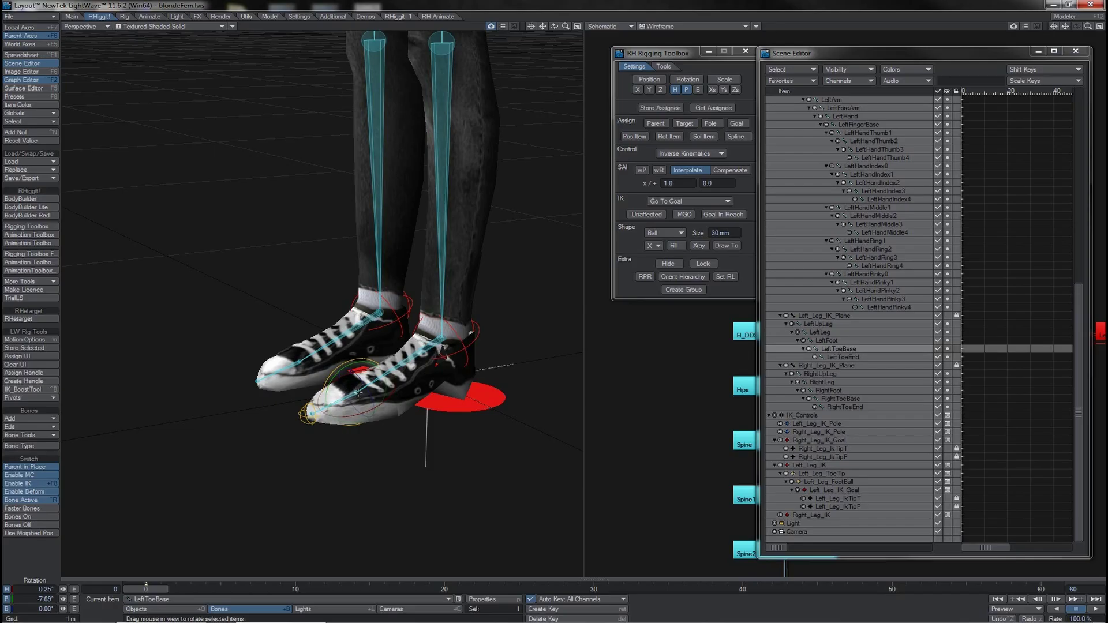
pyautogui.click(655, 108)
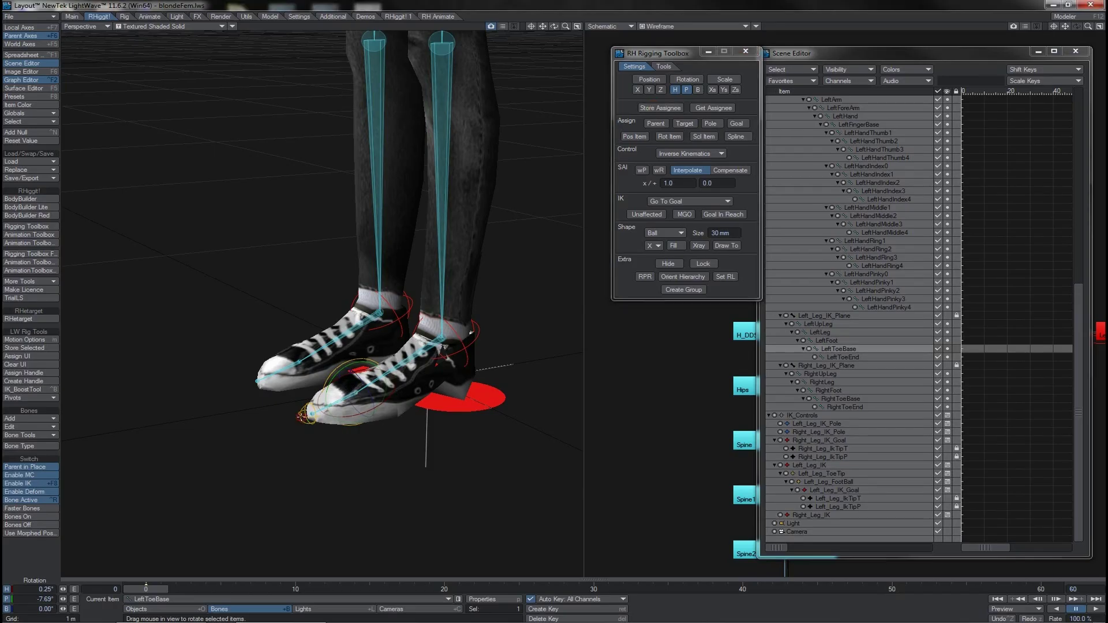
pyautogui.click(681, 123)
# - Test the foot roll by rotating Left_Leg_FootBall and Left_Leg_ToeTip, and undo each rotation
pyautogui.click(329, 375)
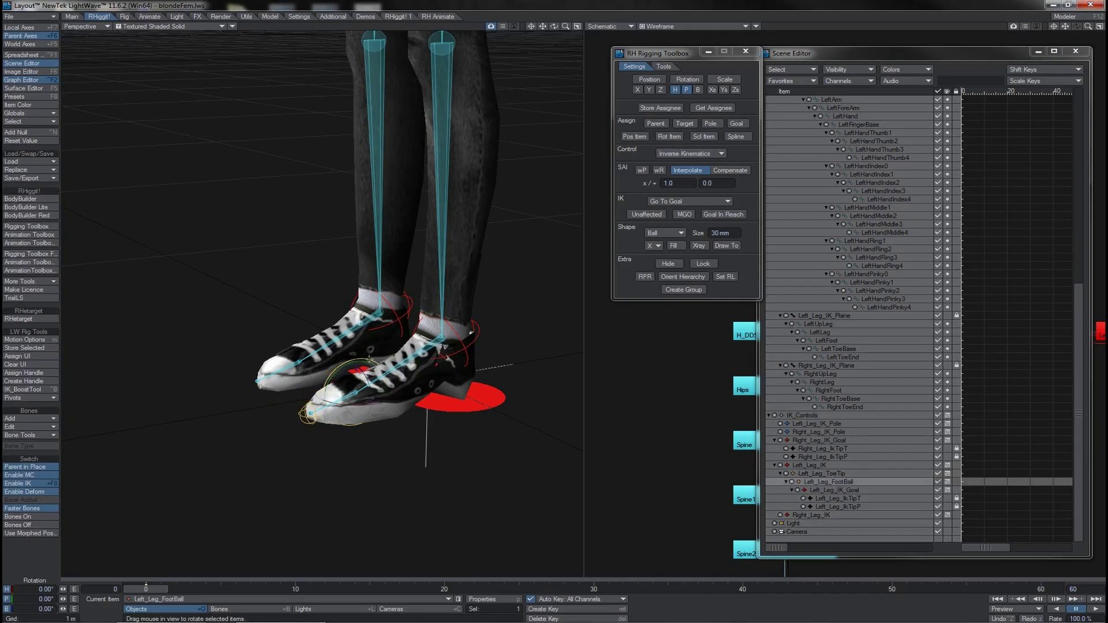
pyautogui.moveTo(367, 362); pyautogui.dragTo(271, 366)
pyautogui.hotkey('ctrl', 'z')
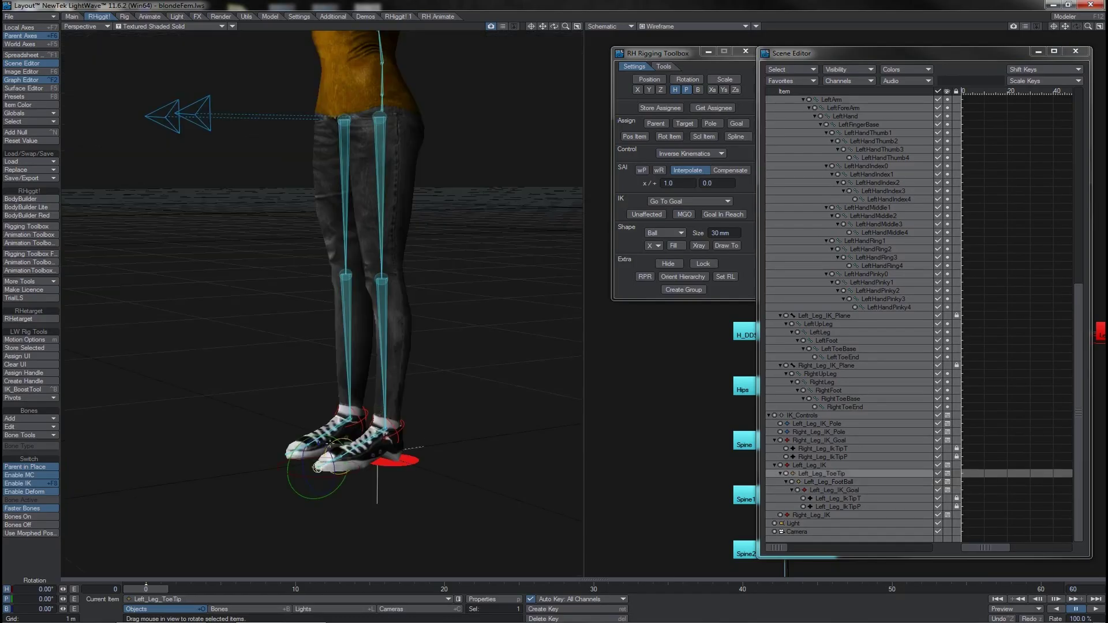
pyautogui.moveTo(292, 490); pyautogui.dragTo(317, 468)
pyautogui.hotkey('ctrl', 'z')
# - Examine the toe tip and ankle goal controls on both feet and the alignment of the leg bones at the knee from the side
pyautogui.moveTo(556, 26); pyautogui.dragTo(609, 47)
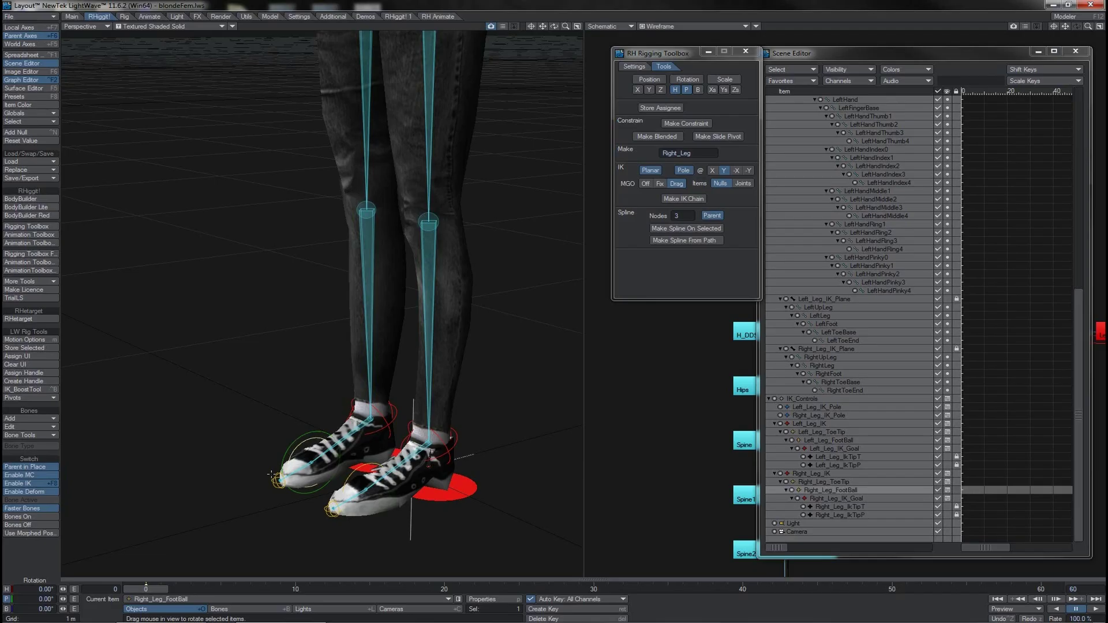
pyautogui.click(270, 474)
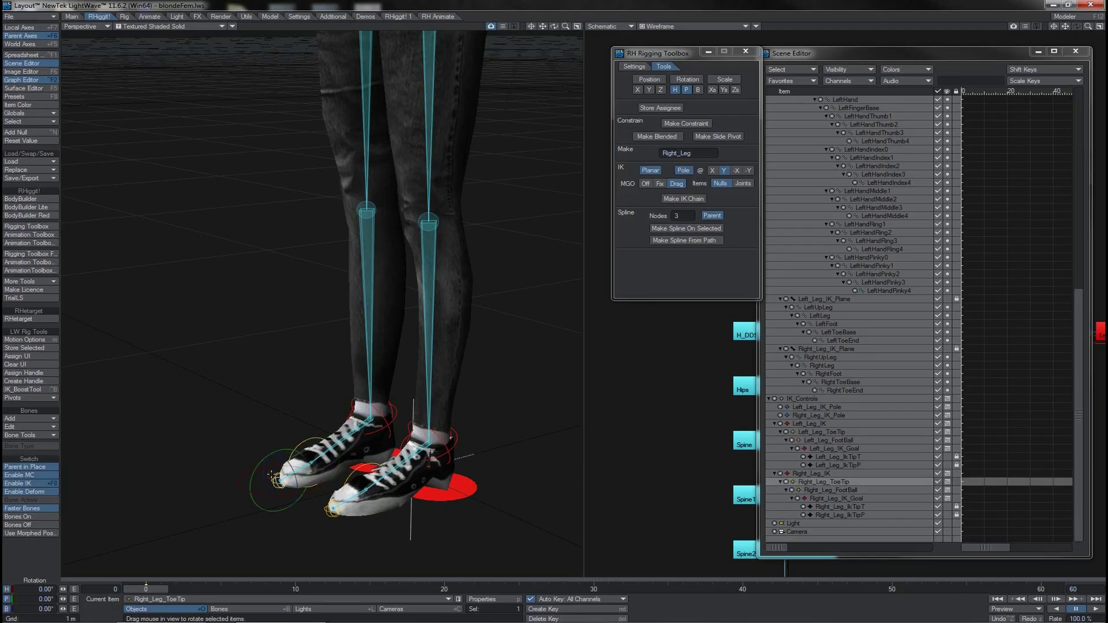
pyautogui.click(456, 430)
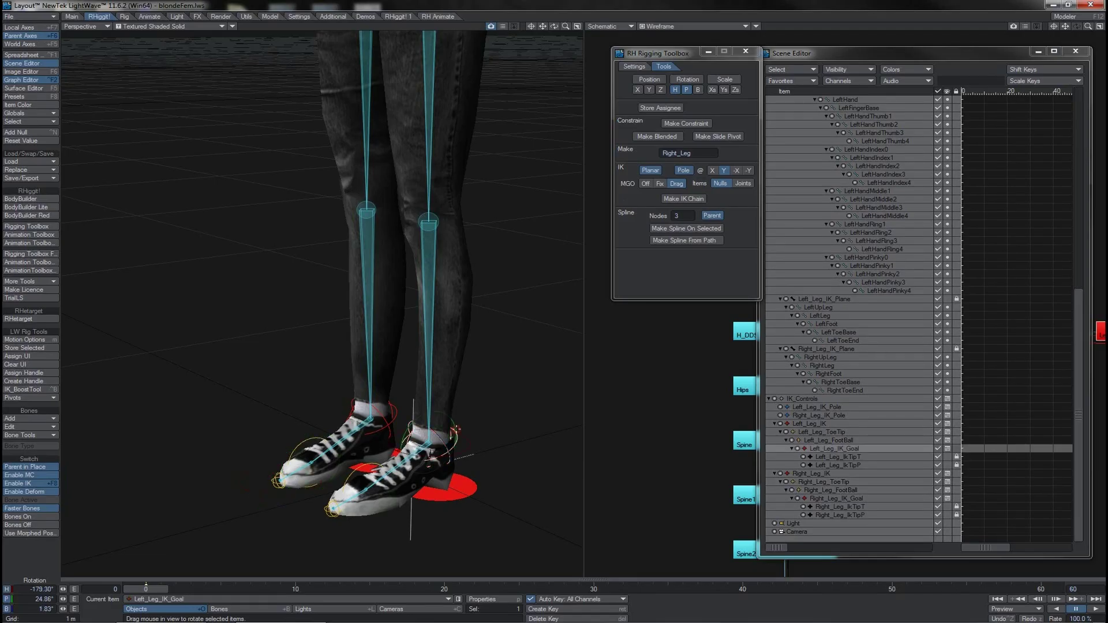
pyautogui.press('3')
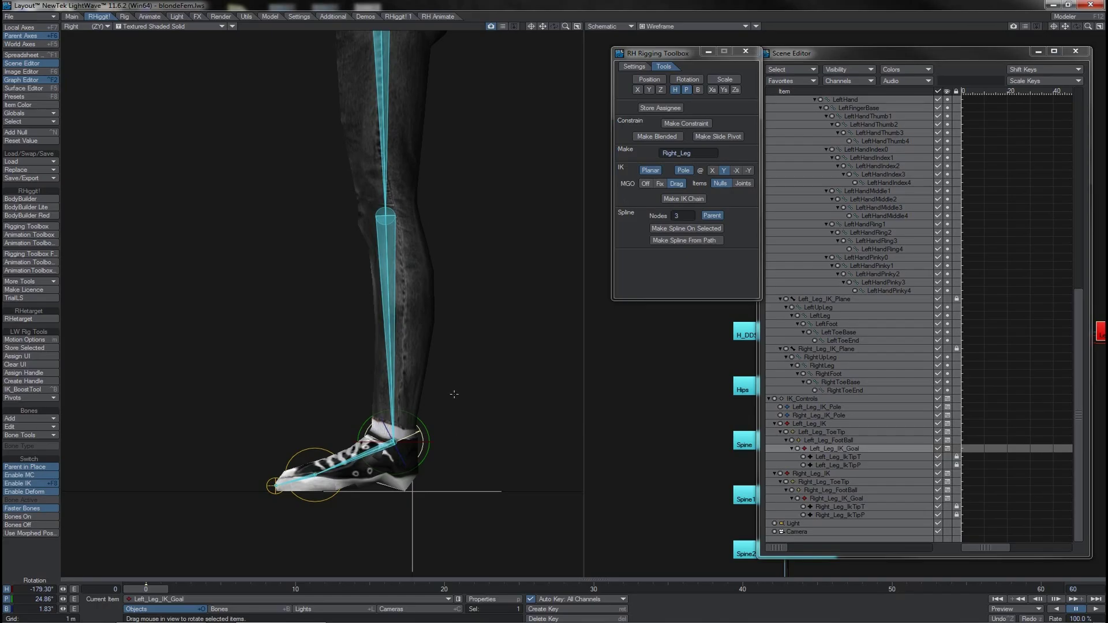
pyautogui.moveTo(566, 24)
pyautogui.mouseDown()
pyautogui.moveTo(542, 26)
pyautogui.moveTo(536, 10)
pyautogui.moveTo(557, 25)
pyautogui.mouseUp()
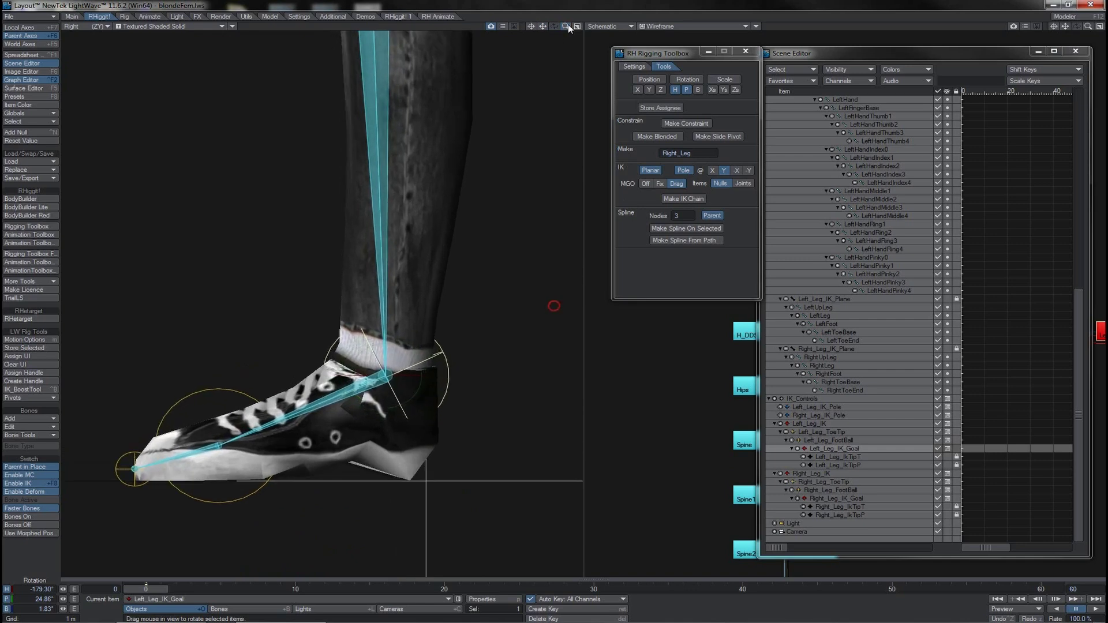
pyautogui.press('t')
pyautogui.moveTo(488, 352)
pyautogui.mouseDown()
pyautogui.moveTo(446, 256)
pyautogui.moveTo(554, 306)
pyautogui.moveTo(487, 352)
pyautogui.mouseUp()
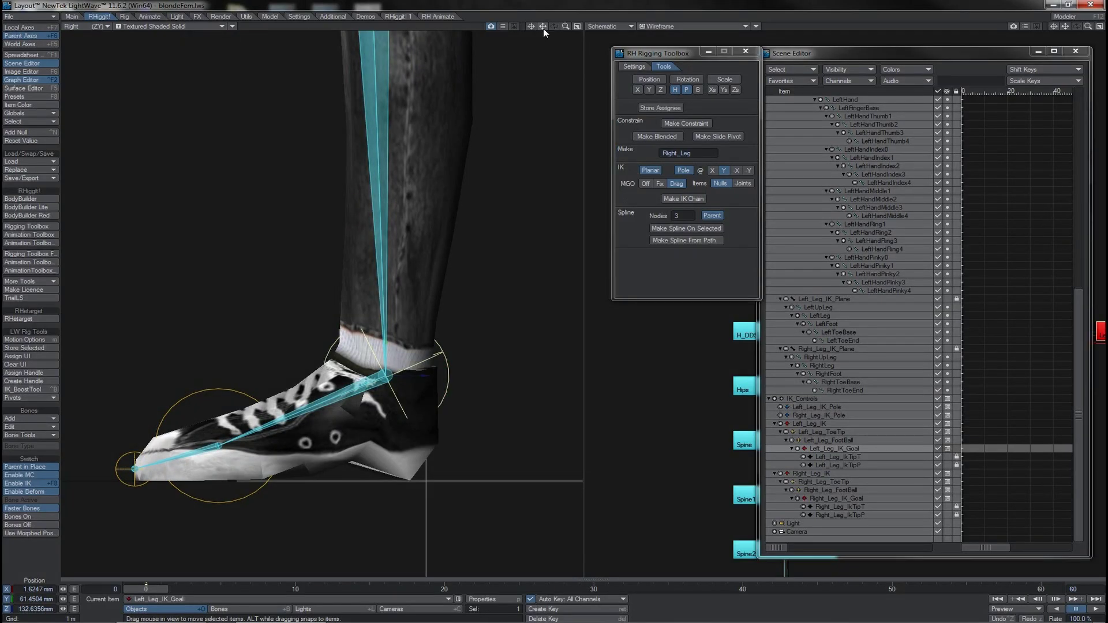
pyautogui.moveTo(542, 26); pyautogui.dragTo(542, 28)
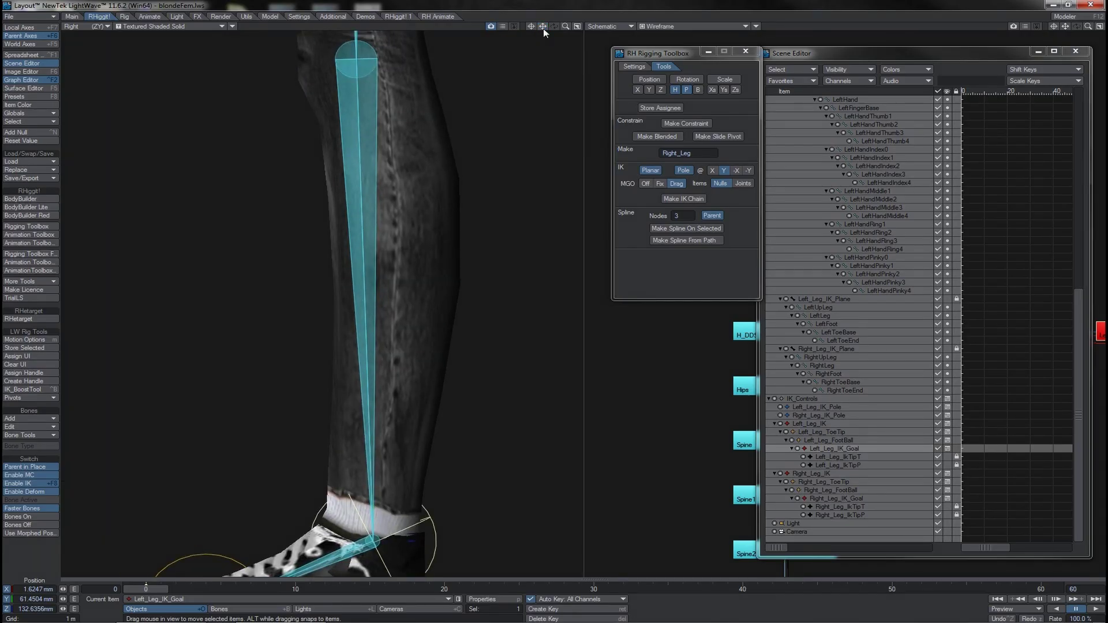
pyautogui.moveTo(564, 26); pyautogui.dragTo(526, 207)
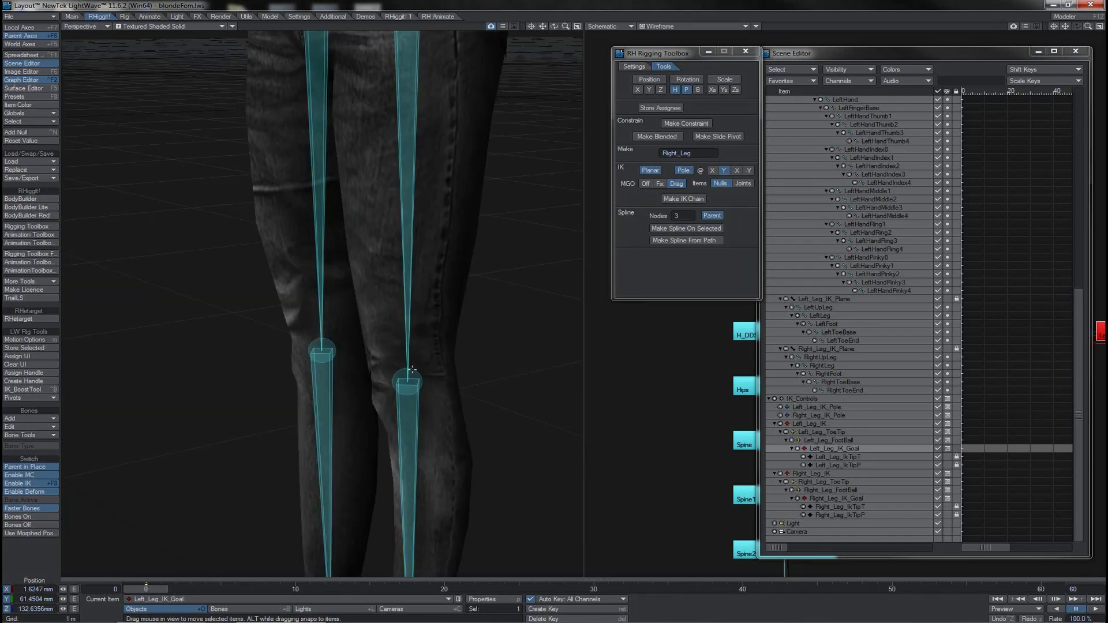
# - Pre-bend both knees by pitching the LeftLeg and RightLeg bones to about 10.98° with motion controllers and IK disabled, and re-enable both
pyautogui.press('y')
pyautogui.click(344, 359)
pyautogui.keyDown('shift'); pyautogui.click(334, 343); pyautogui.keyUp('shift')
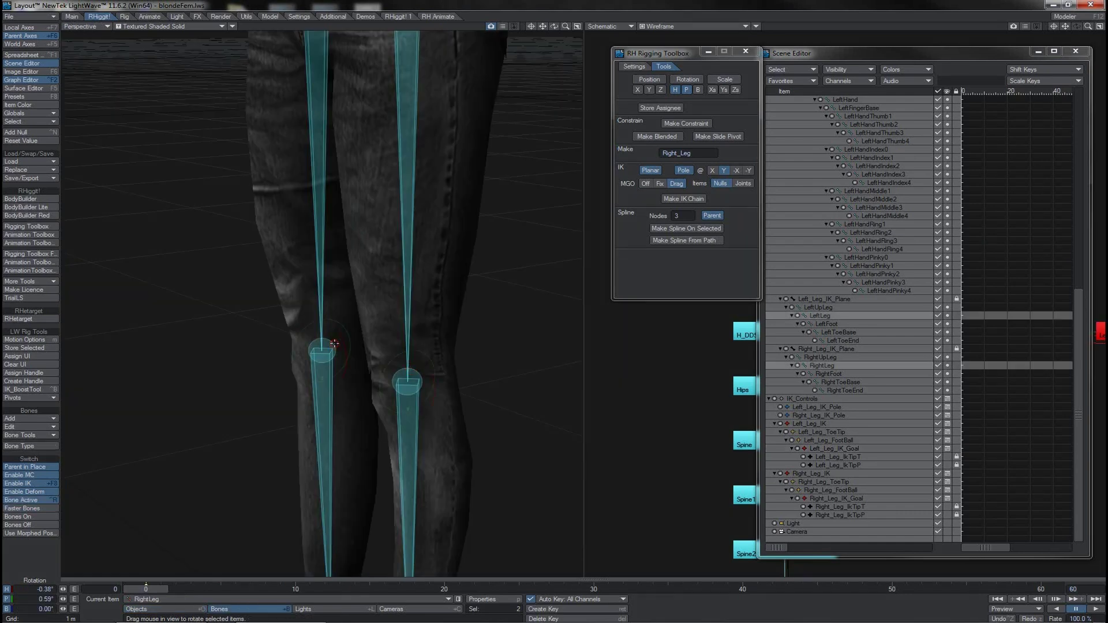
pyautogui.press('3')
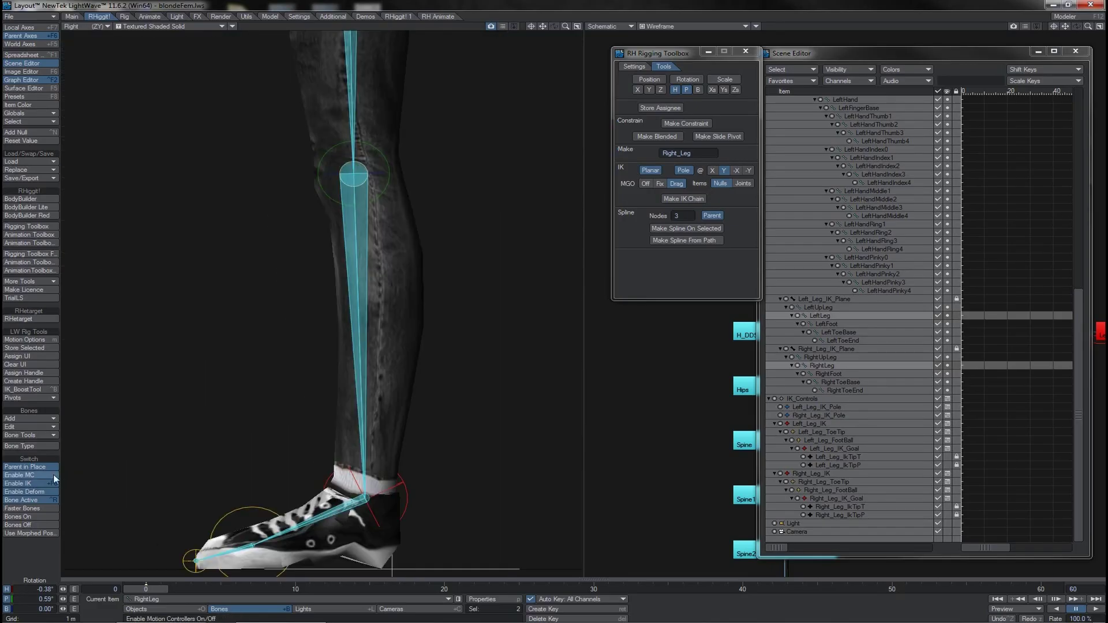
pyautogui.click(54, 476)
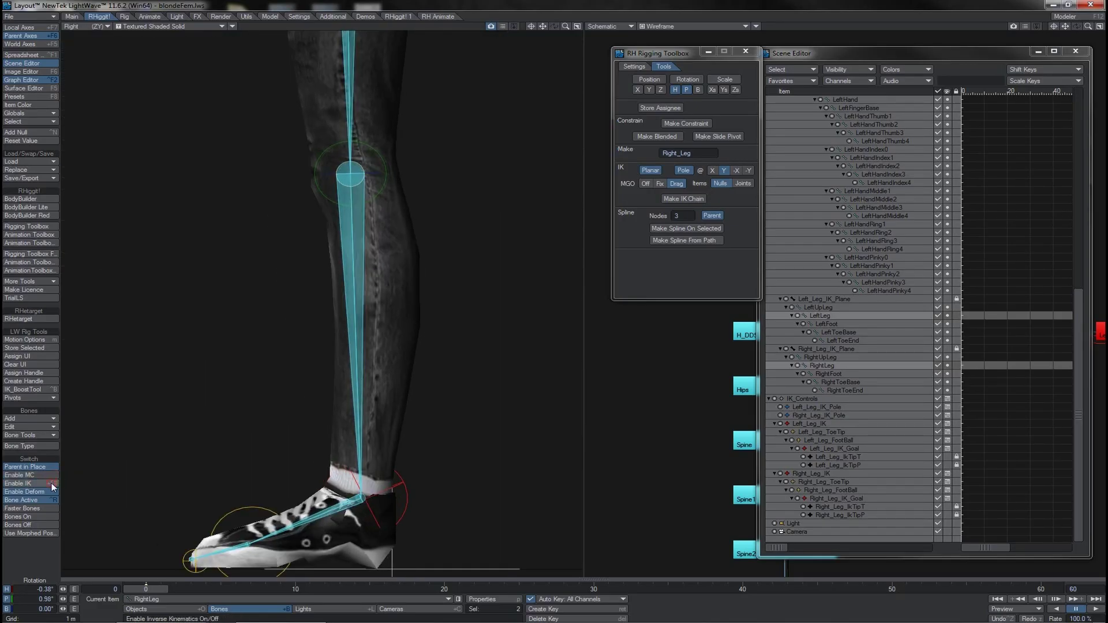
pyautogui.moveTo(379, 151); pyautogui.dragTo(410, 151)
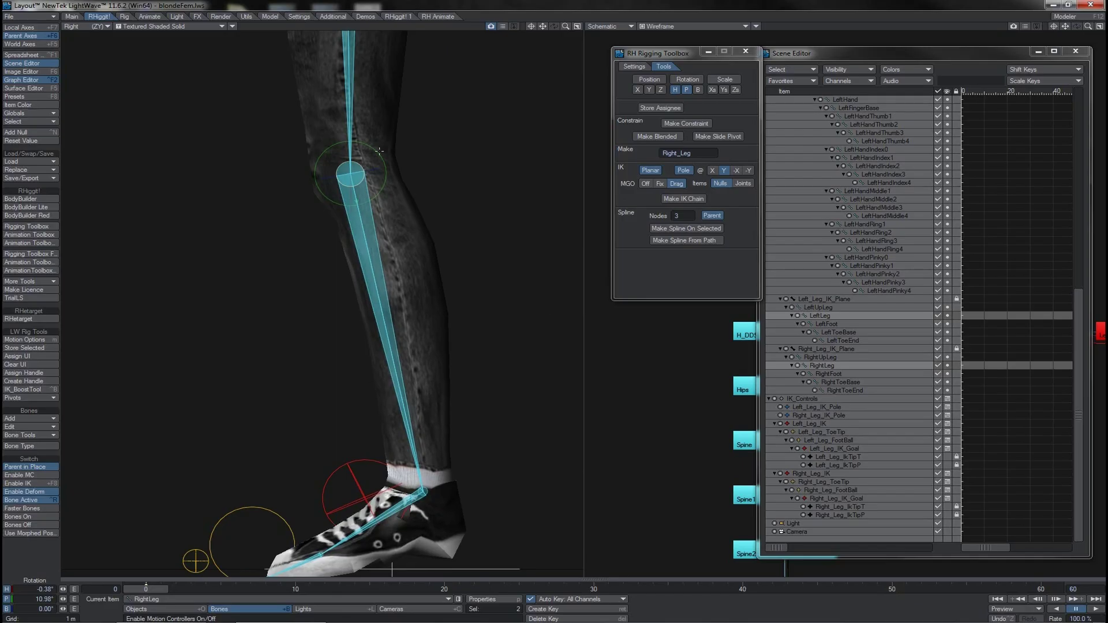
pyautogui.click(28, 482)
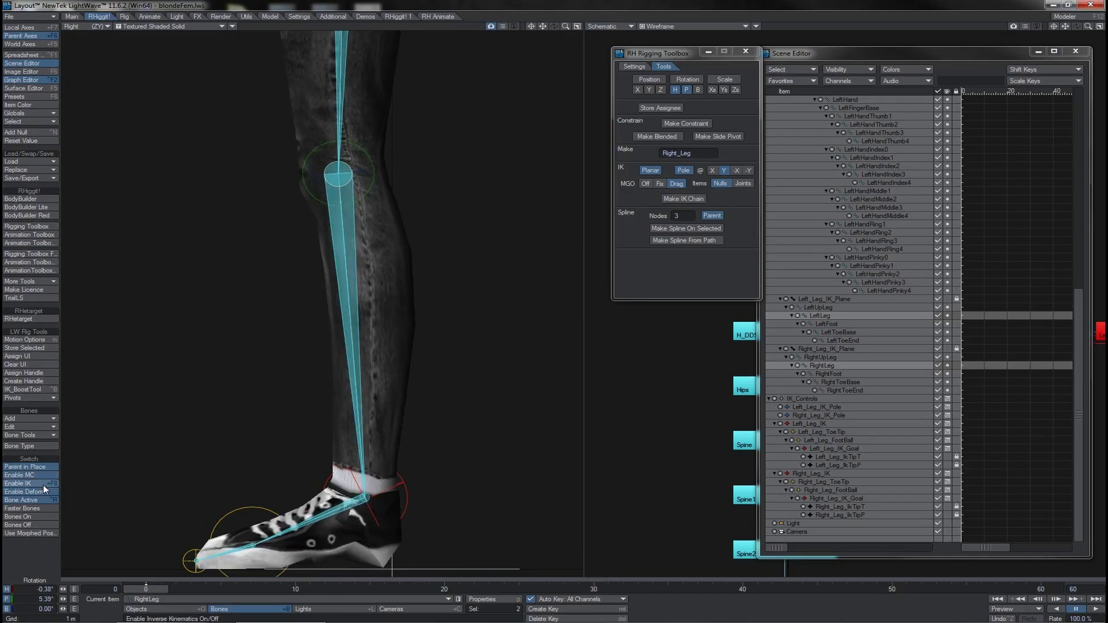
# - Test the knee bend by moving Left_Leg_IK_Goal, and undo the move
pyautogui.click(405, 483)
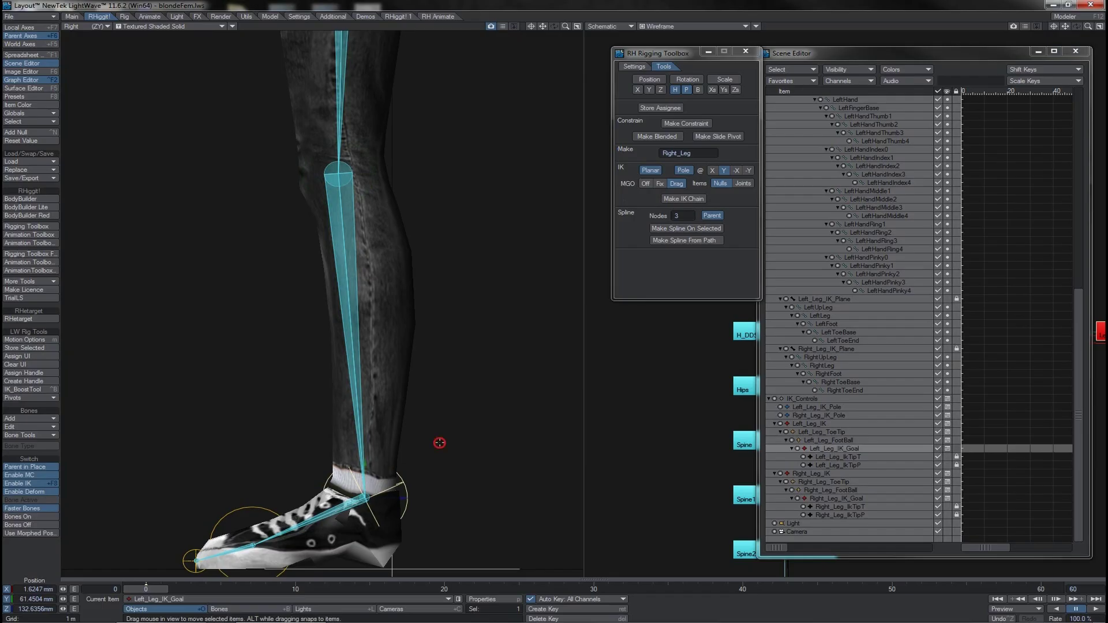
pyautogui.moveTo(439, 443)
pyautogui.mouseDown()
pyautogui.moveTo(440, 419)
pyautogui.moveTo(440, 442)
pyautogui.mouseUp()
pyautogui.hotkey('ctrl', 'z')
# - Disable motion controllers and IK, pitch the LeftLeg and RightLeg bones to about 17.98°, and re-enable both
pyautogui.click(53, 485)
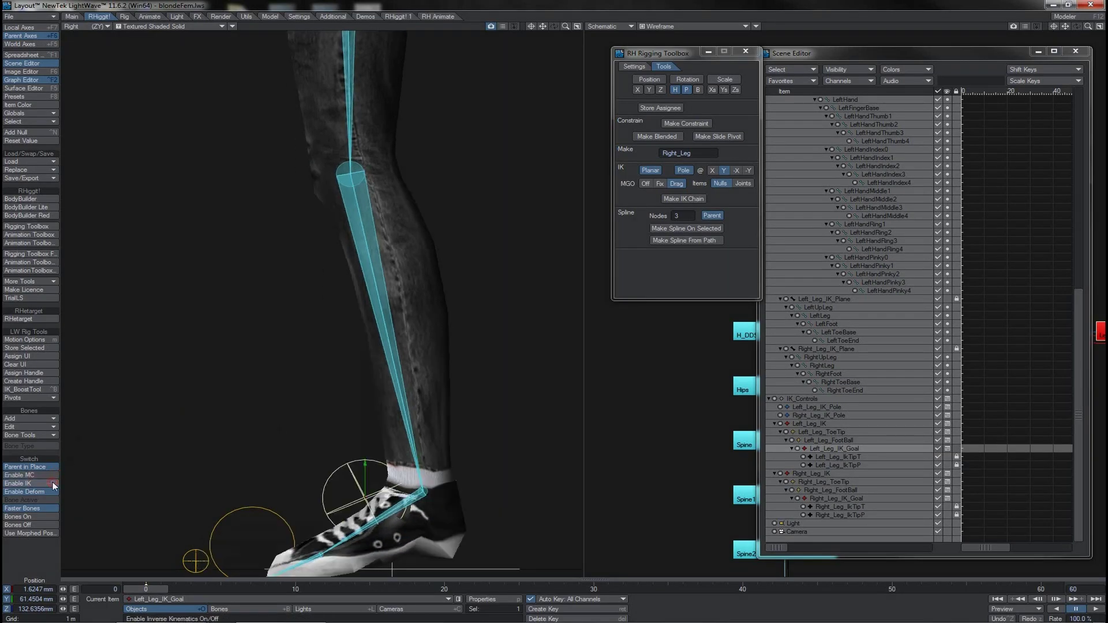
pyautogui.click(364, 170)
pyautogui.press('4')
pyautogui.press('3')
pyautogui.keyDown('shift'); pyautogui.click(364, 170); pyautogui.keyUp('shift')
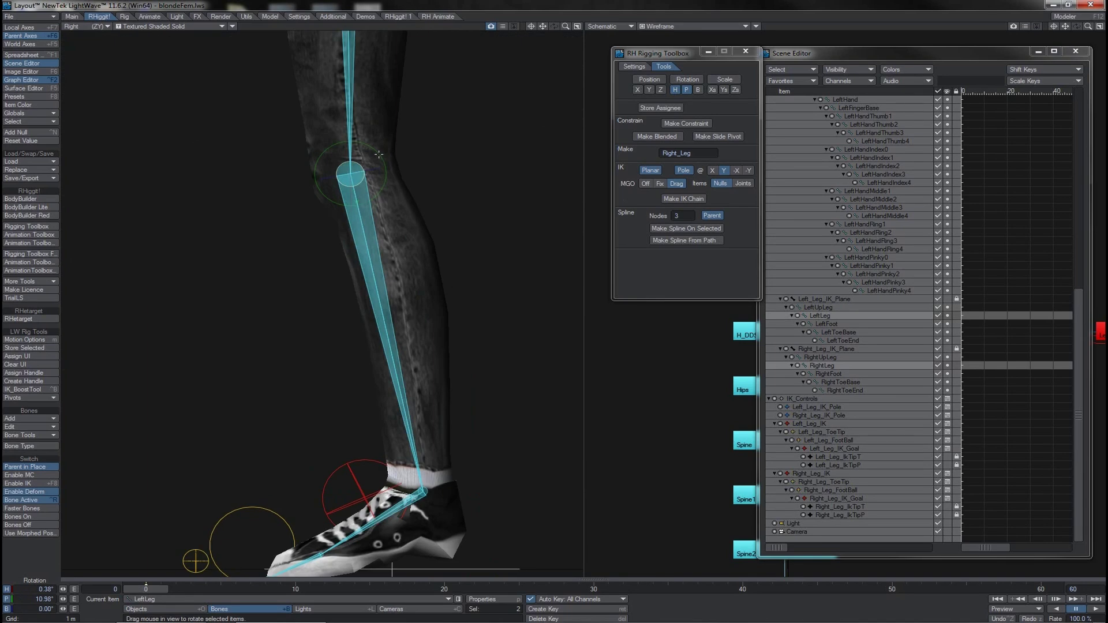
pyautogui.moveTo(379, 154); pyautogui.dragTo(392, 154)
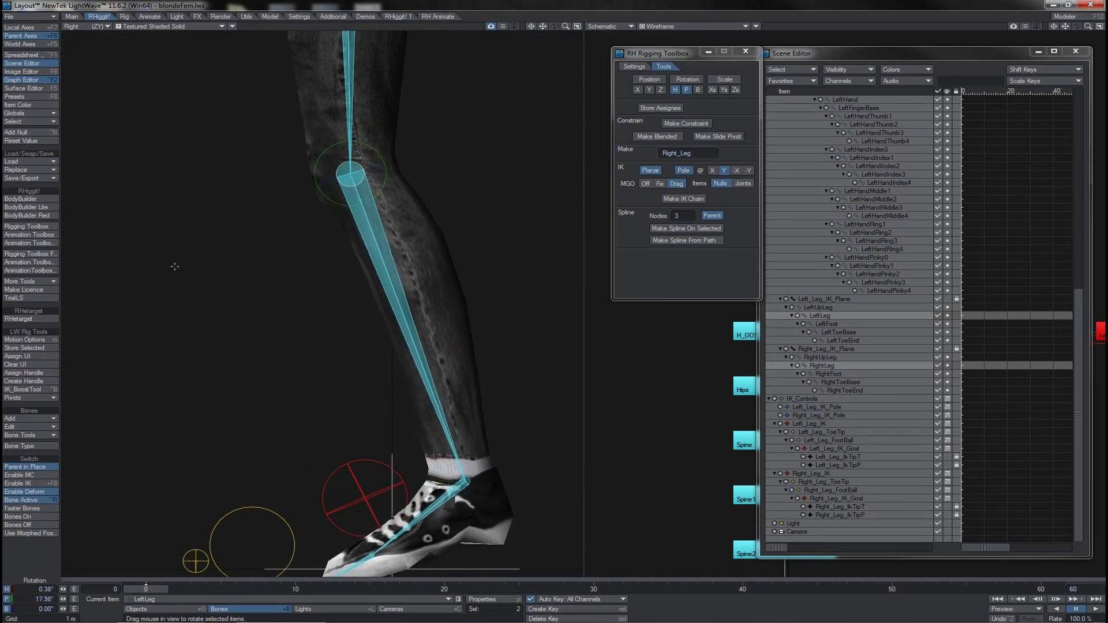
pyautogui.click(50, 483)
# - Test the left heel lift by pitching Left_Leg_FootBall to about -24.1°, and undo the rotation
pyautogui.click(260, 508)
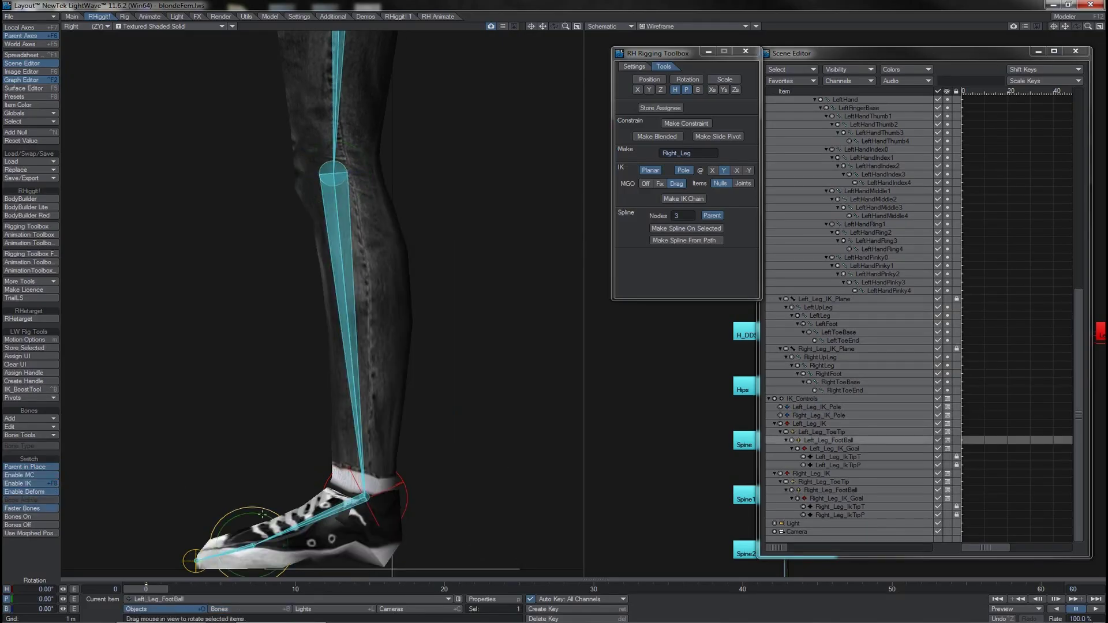
pyautogui.moveTo(257, 513); pyautogui.dragTo(332, 490)
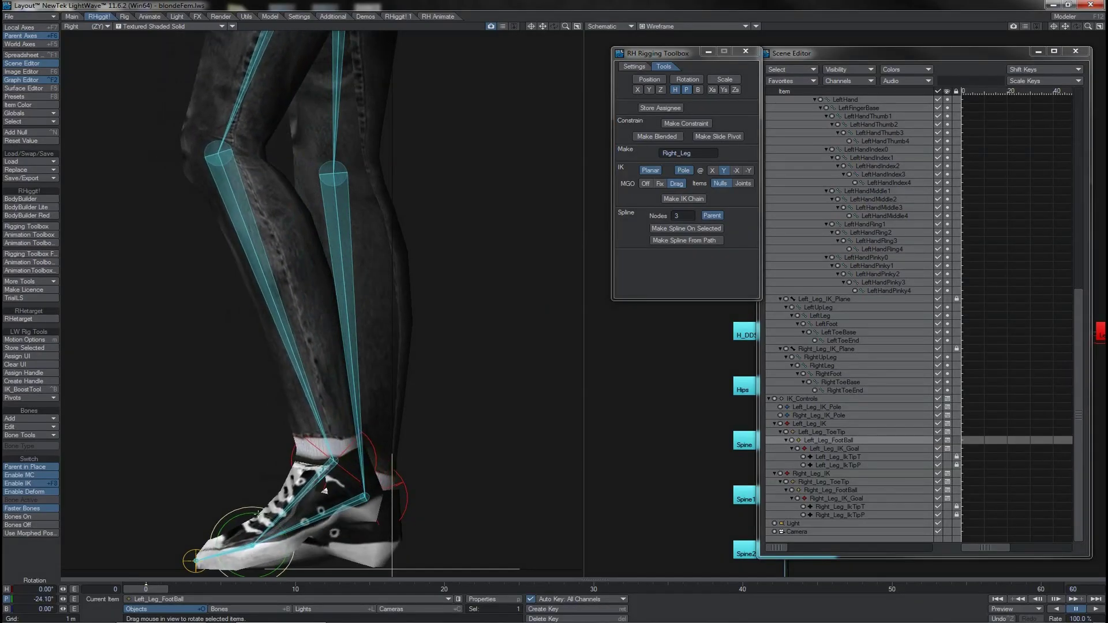
pyautogui.hotkey('ctrl', 'z')
# - Select the LeftHand, LeftForeArm and LeftArm bones together in the perspective view
pyautogui.press('4')
pyautogui.moveTo(543, 26); pyautogui.dragTo(548, 259)
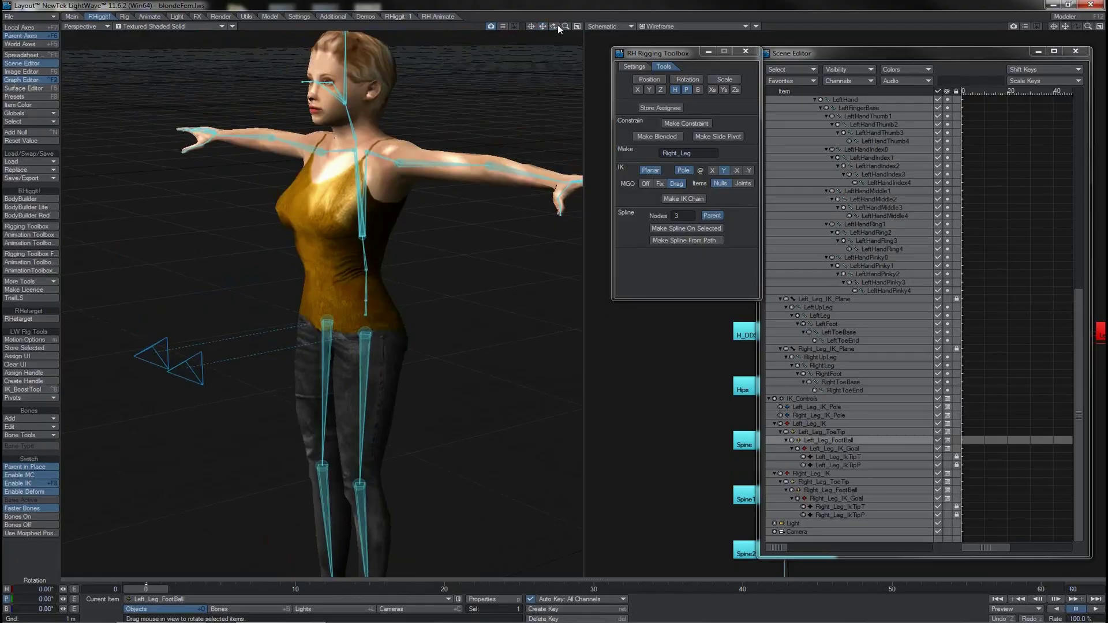
pyautogui.moveTo(555, 26); pyautogui.dragTo(434, 27)
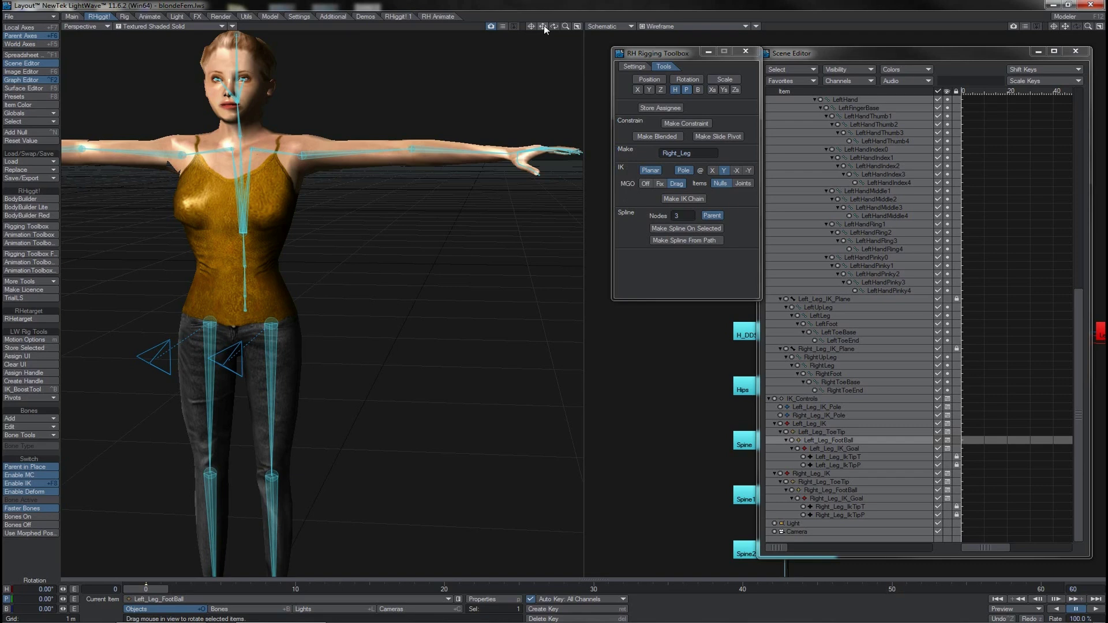
pyautogui.moveTo(566, 26); pyautogui.dragTo(549, 30)
pyautogui.moveTo(544, 27); pyautogui.dragTo(544, 96, button='right')
pyautogui.moveTo(544, 26); pyautogui.dragTo(496, 27)
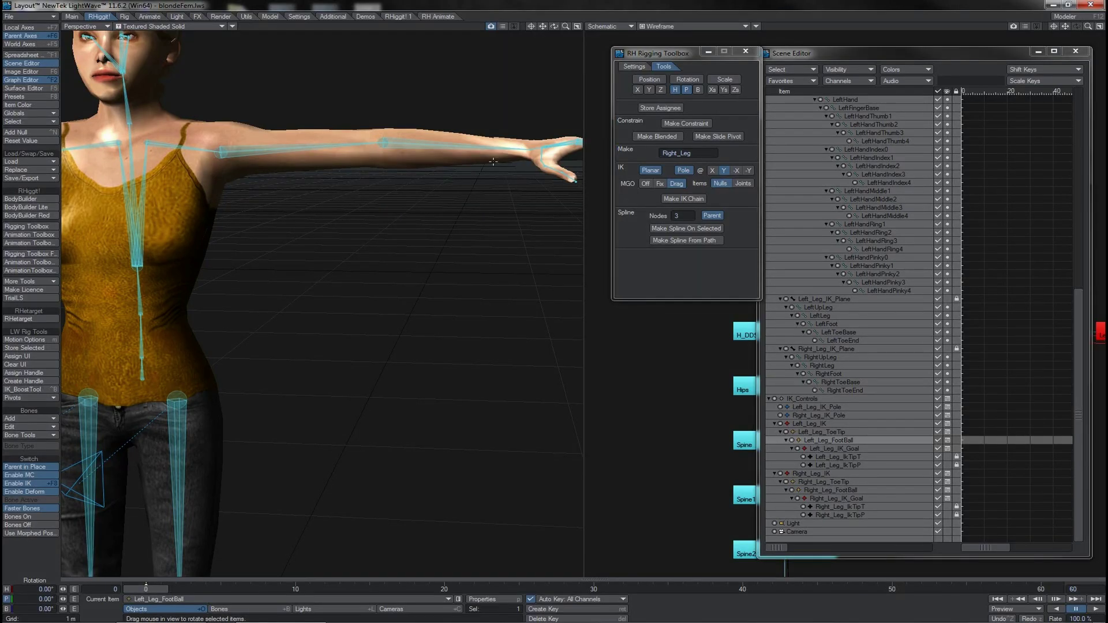
pyautogui.click(529, 150)
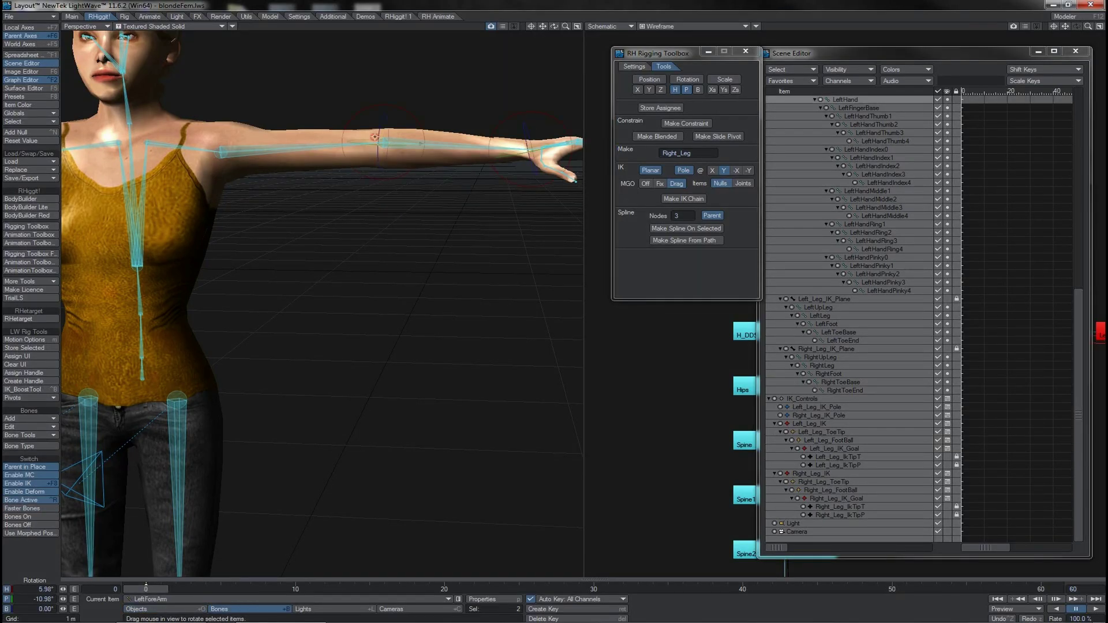
pyautogui.keyDown('shift'); pyautogui.click(378, 139); pyautogui.keyUp('shift')
pyautogui.keyDown('shift'); pyautogui.click(219, 152); pyautogui.keyUp('shift')
# - Limit the IK rotation channels to pitch and show the selected arm bones' local axes
pyautogui.moveTo(555, 26); pyautogui.dragTo(591, 29)
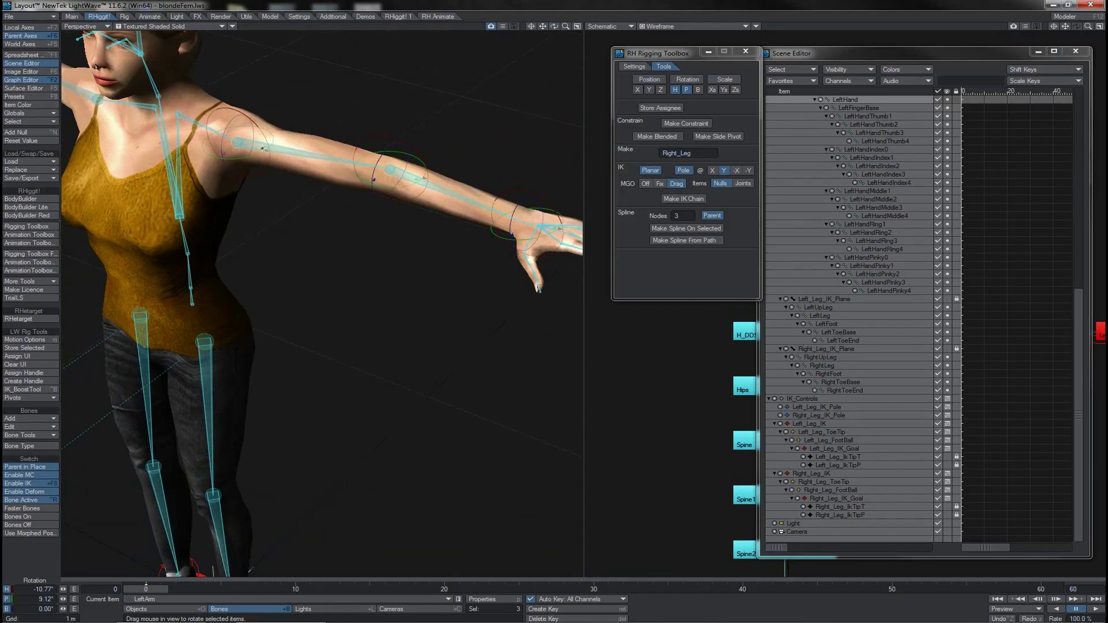
pyautogui.click(675, 89)
pyautogui.press('t')
pyautogui.click(51, 28)
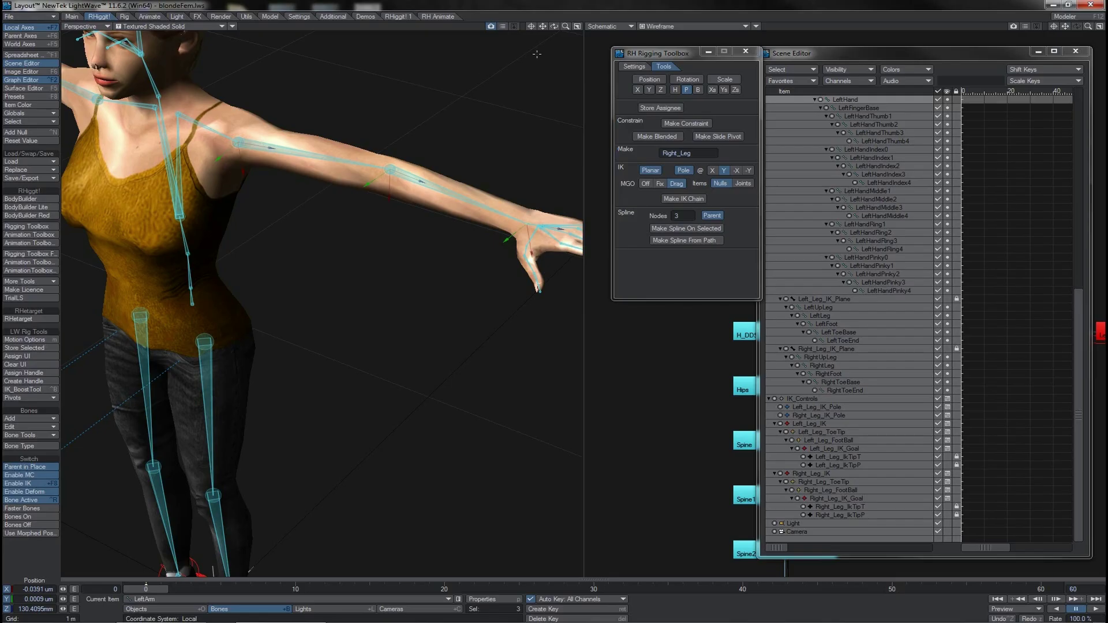
pyautogui.moveTo(555, 26); pyautogui.dragTo(447, 120)
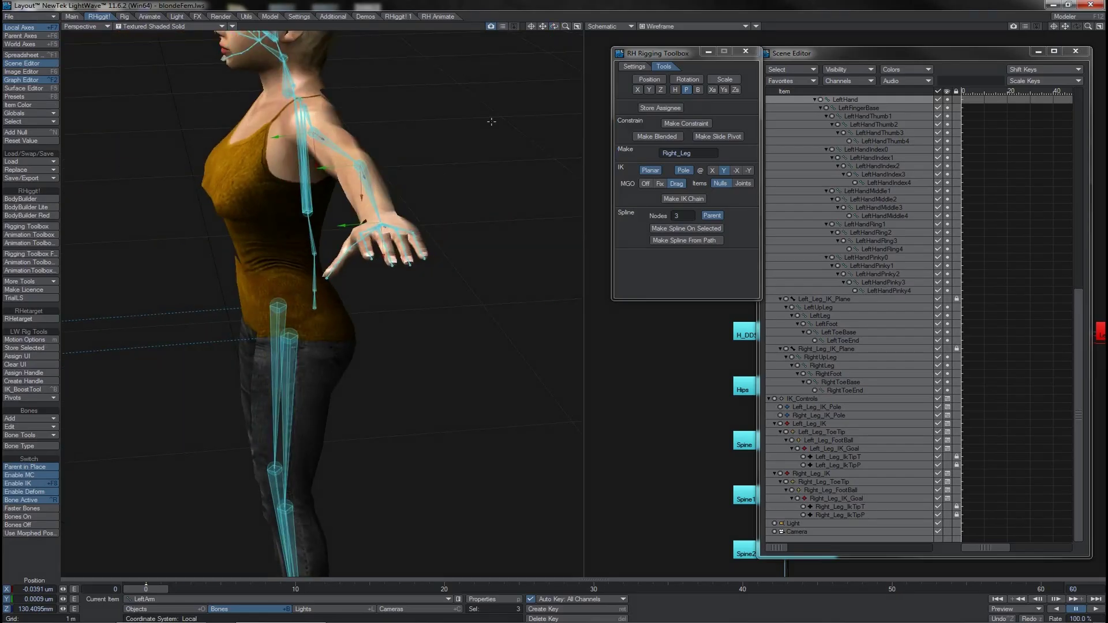
# - Make a planar IK chain named Left_Arm from the selected bones, with its pole on the -Y axis
pyautogui.click(750, 170)
pyautogui.click(750, 170)
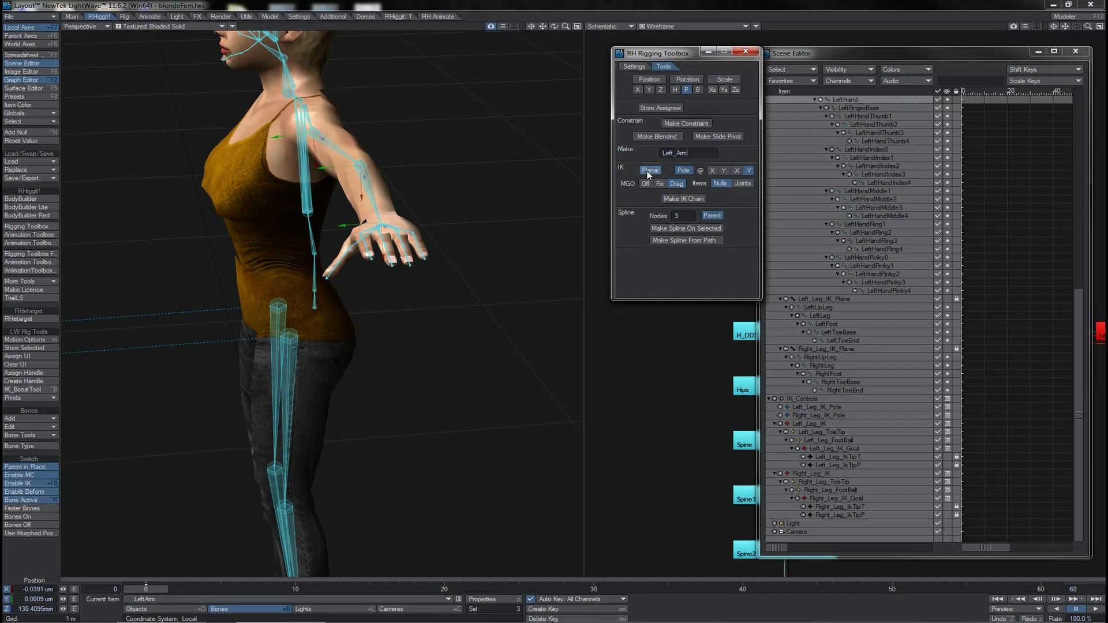
pyautogui.click(680, 199)
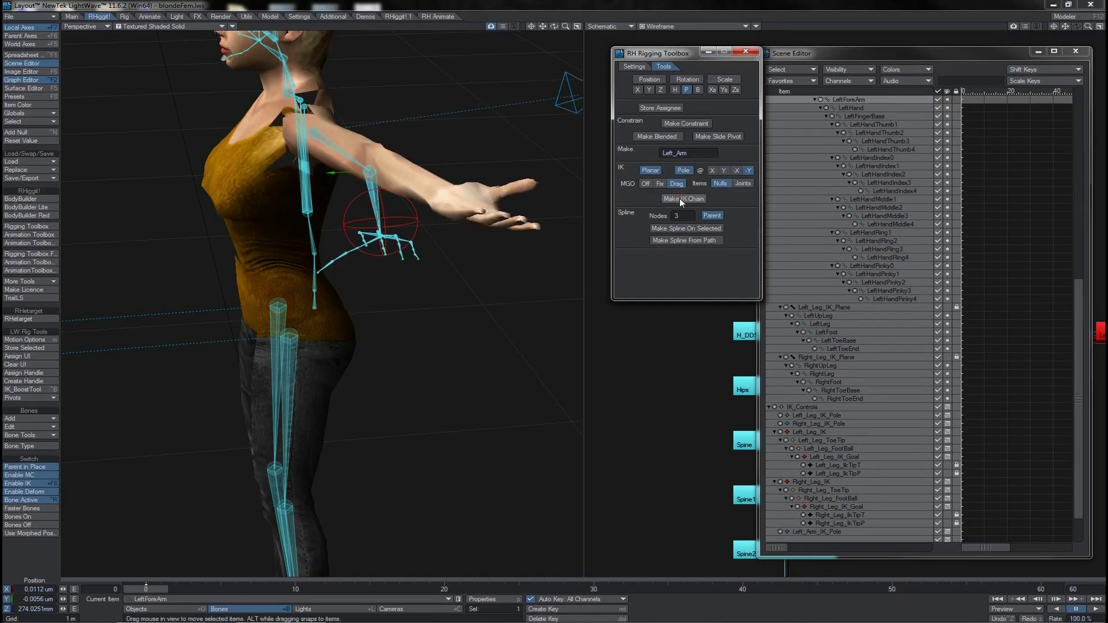
# - Switch the viewport to Bounding Box display, test the arm by moving Left_Arm_IK_Goal, and undo the move
pyautogui.moveTo(554, 26)
pyautogui.mouseDown()
pyautogui.moveTo(569, 12)
pyautogui.moveTo(554, 16)
pyautogui.mouseUp()
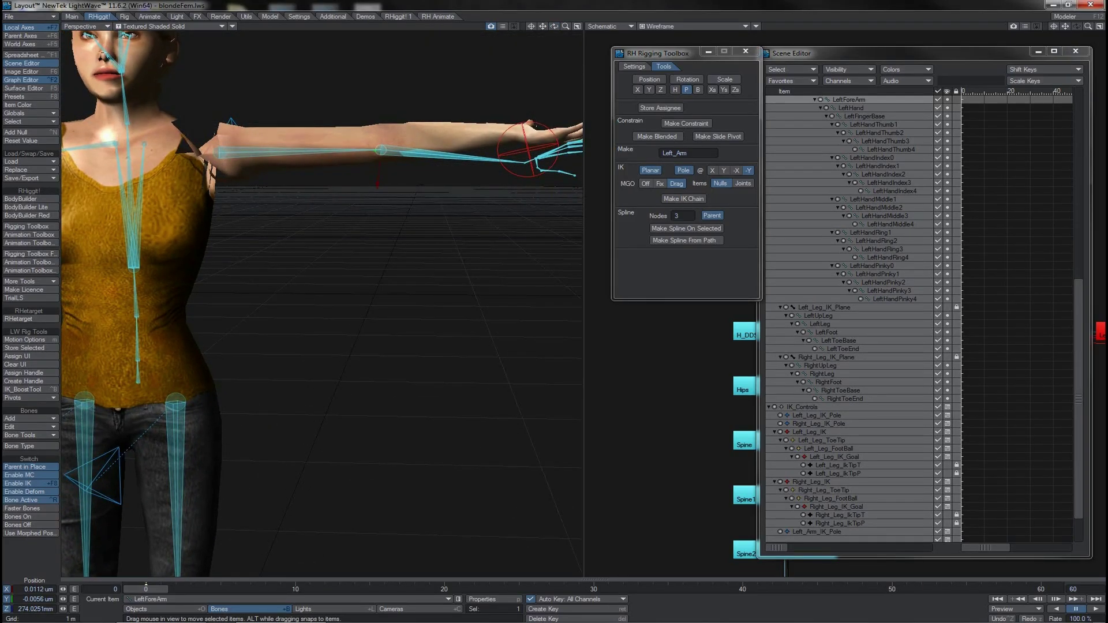
pyautogui.click(170, 26)
pyautogui.click(170, 16)
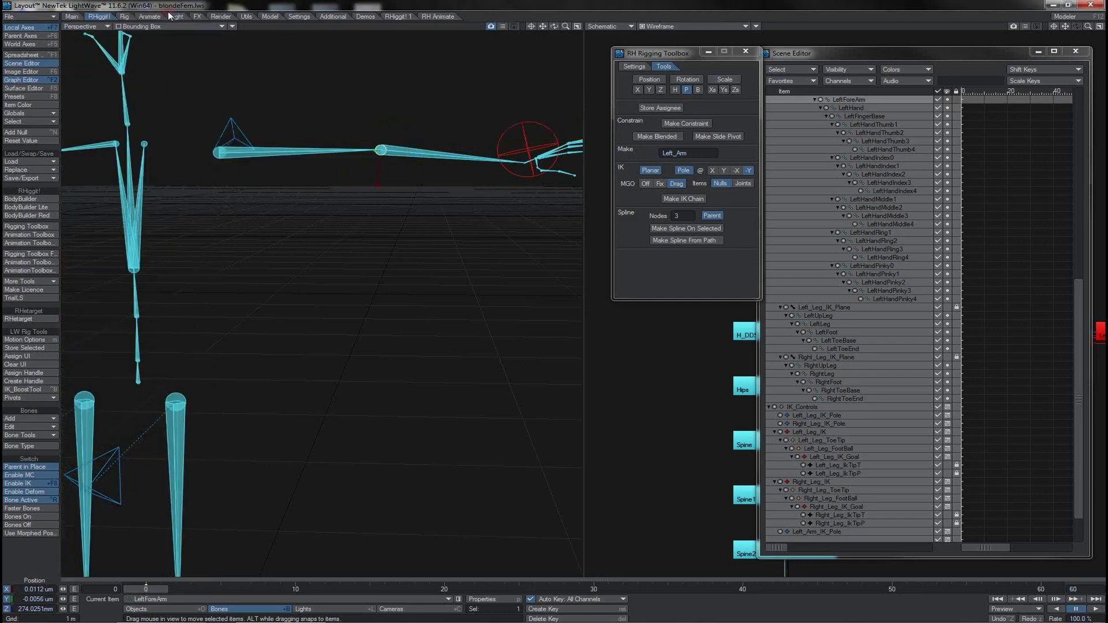
pyautogui.click(532, 126)
pyautogui.press('y')
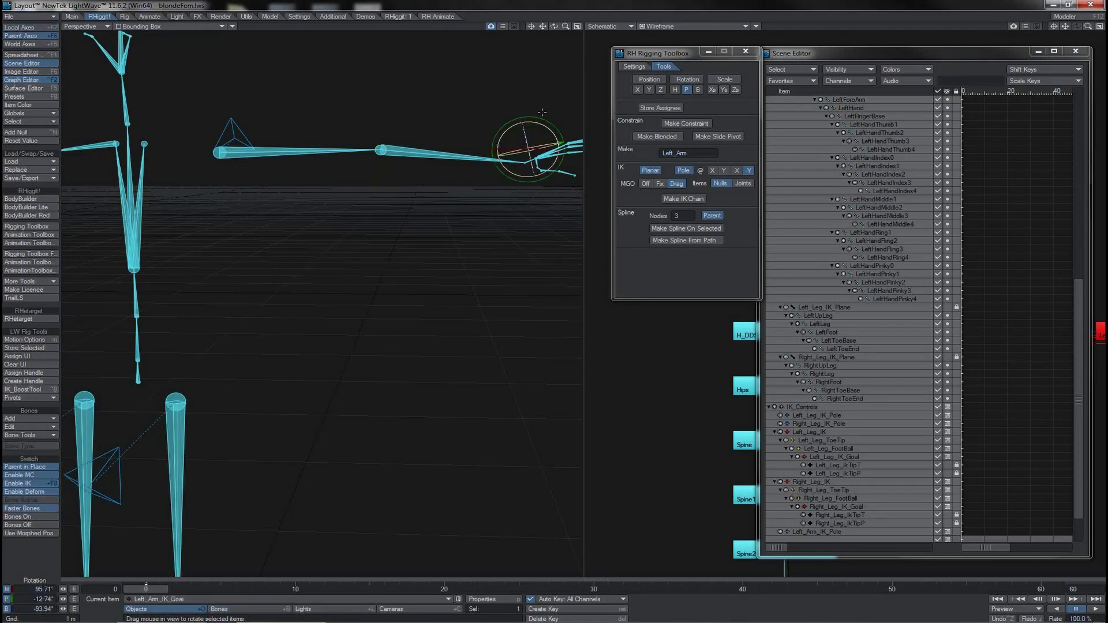
pyautogui.press('t')
pyautogui.moveTo(542, 111); pyautogui.dragTo(439, 128)
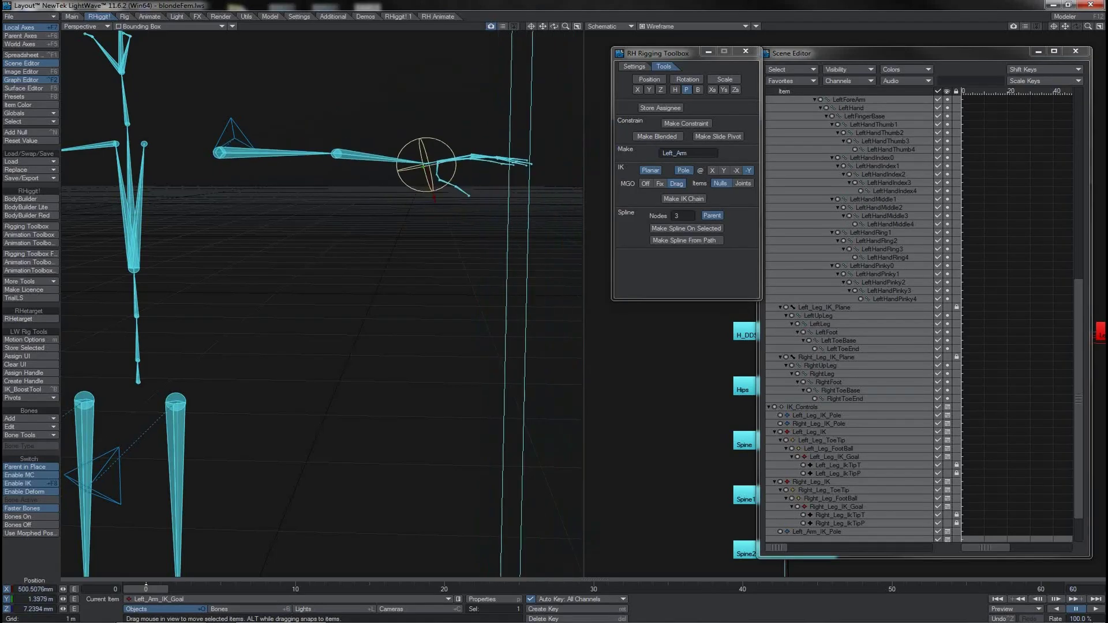
pyautogui.hotkey('ctrl', 'z')
pyautogui.hotkey('ctrl', 'z')
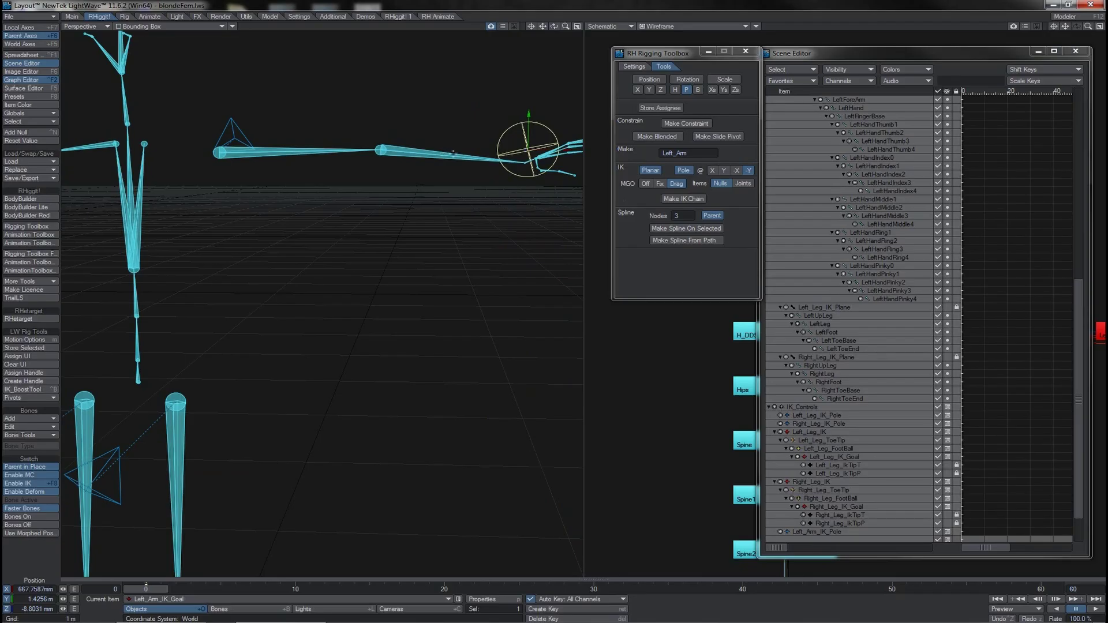
# - Set the heading and pitch of the LeftArm bone to Inverse Kinematics control
pyautogui.click(220, 152)
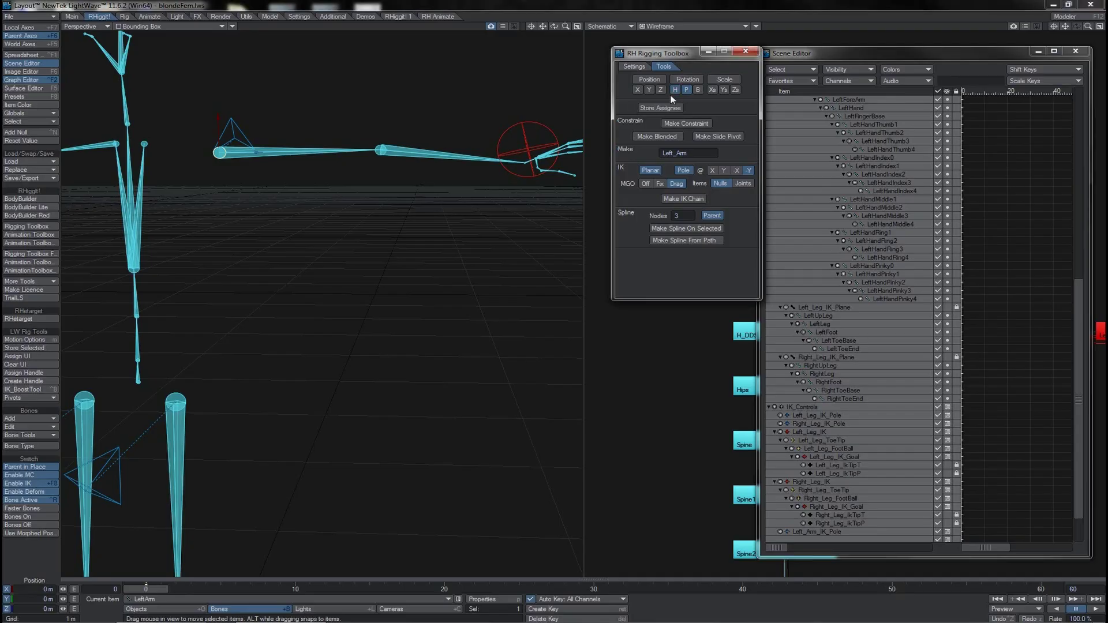
pyautogui.click(638, 64)
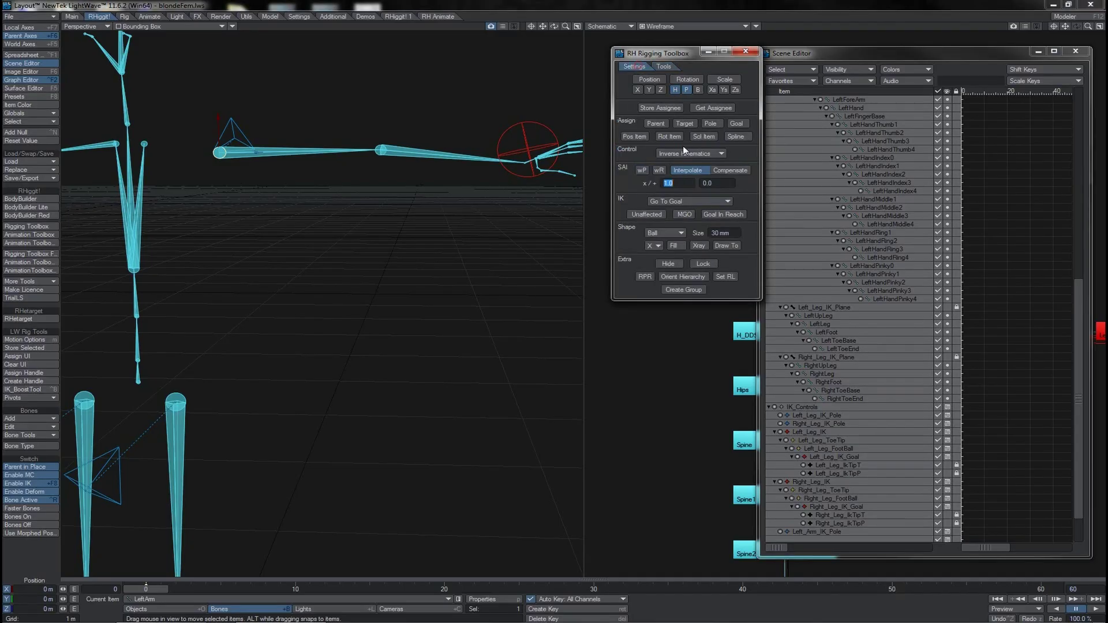
pyautogui.click(681, 152)
pyautogui.click(681, 153)
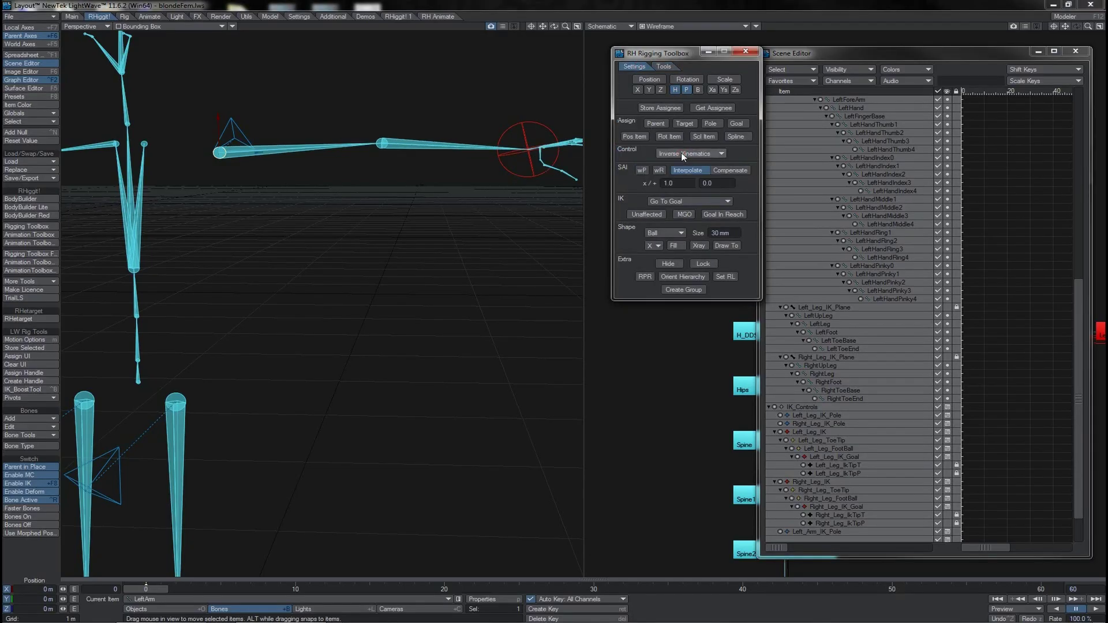
# - Test the left arm by moving Left_Arm_IK_Goal in the back view and Left_Arm_IK_Pole in perspective, and undo the moves
pyautogui.click(543, 126)
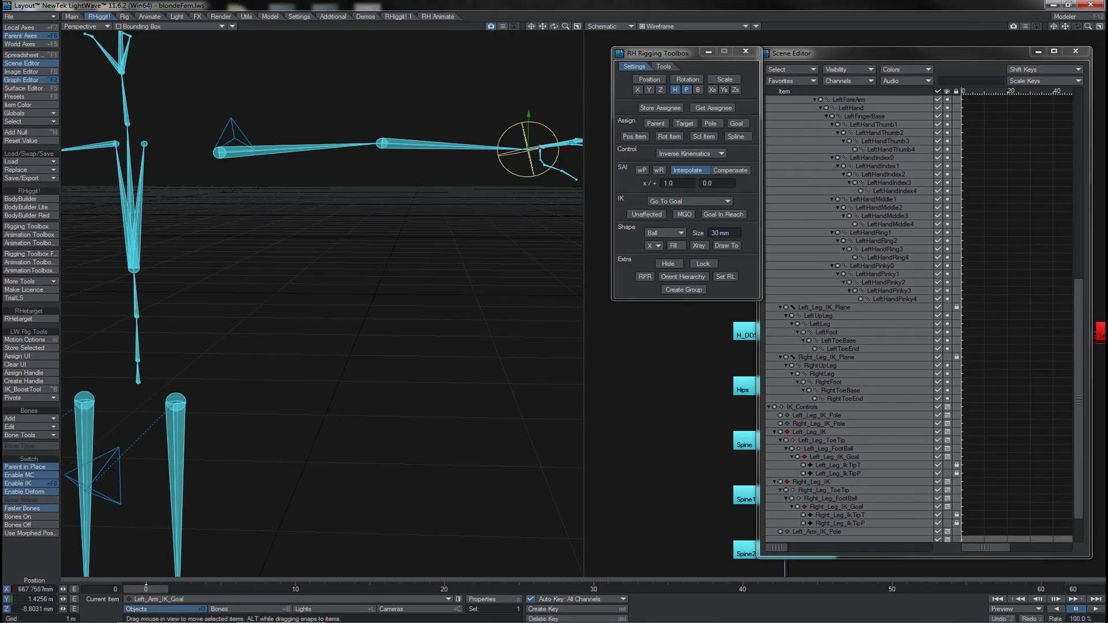
pyautogui.press('KP_1')
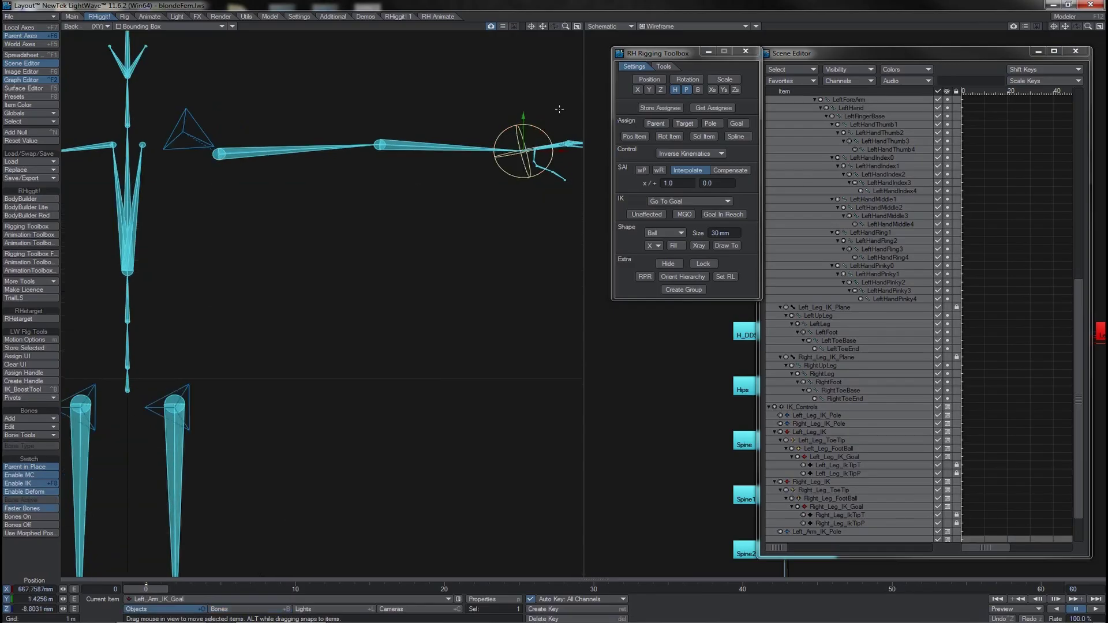
pyautogui.moveTo(559, 109); pyautogui.dragTo(403, 125)
pyautogui.press('y')
pyautogui.press('t')
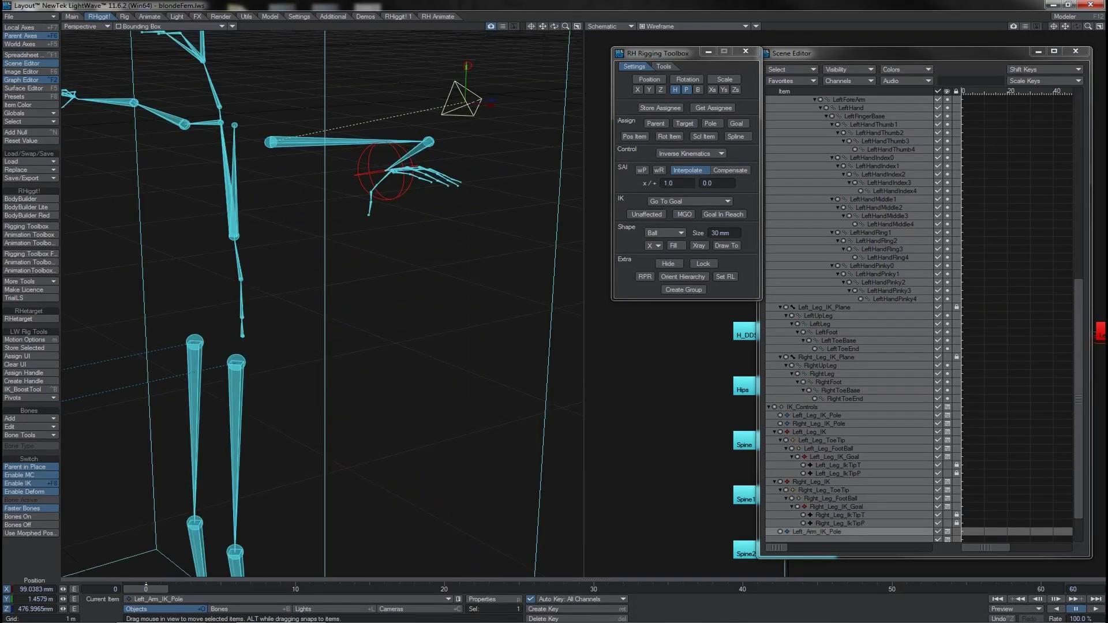
pyautogui.moveTo(467, 65); pyautogui.dragTo(465, 185)
pyautogui.hotkey('ctrl', 'z')
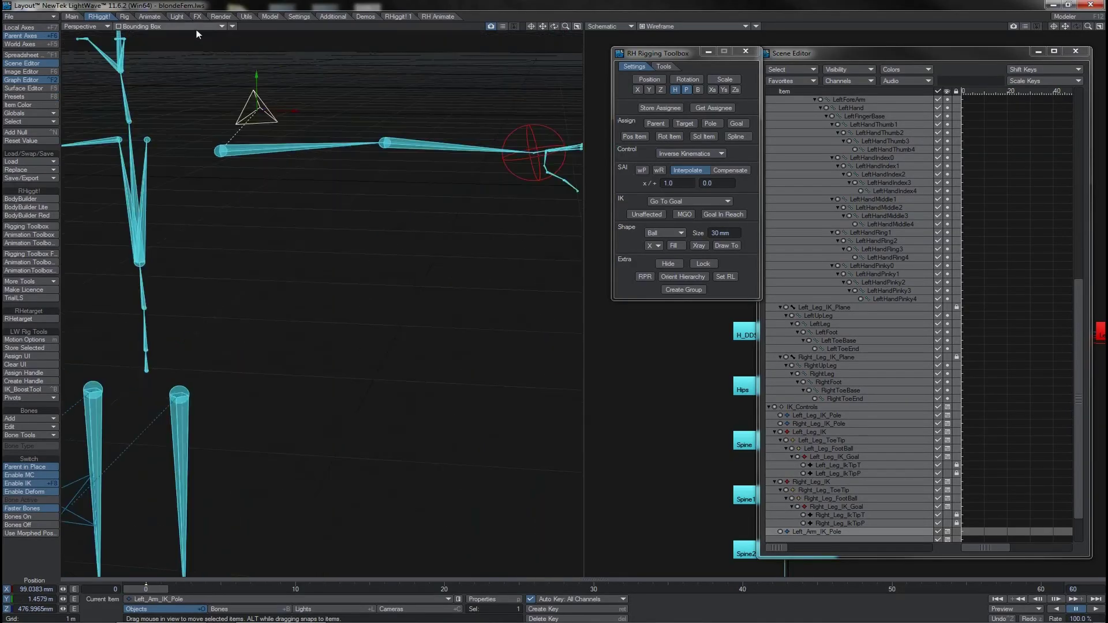
# - Switch to Textured Shaded Solid display, unlock the Left_Arm_IK_Plane bone and record its rest position
pyautogui.click(196, 29)
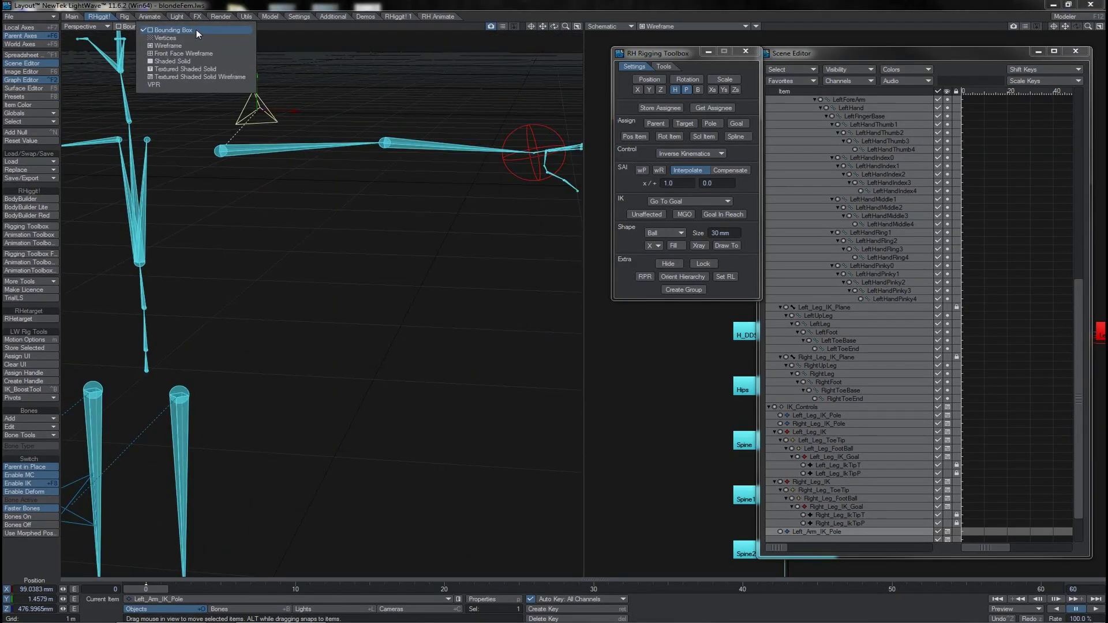
pyautogui.click(192, 69)
pyautogui.scroll(6, 859, 237)
pyautogui.click(860, 233)
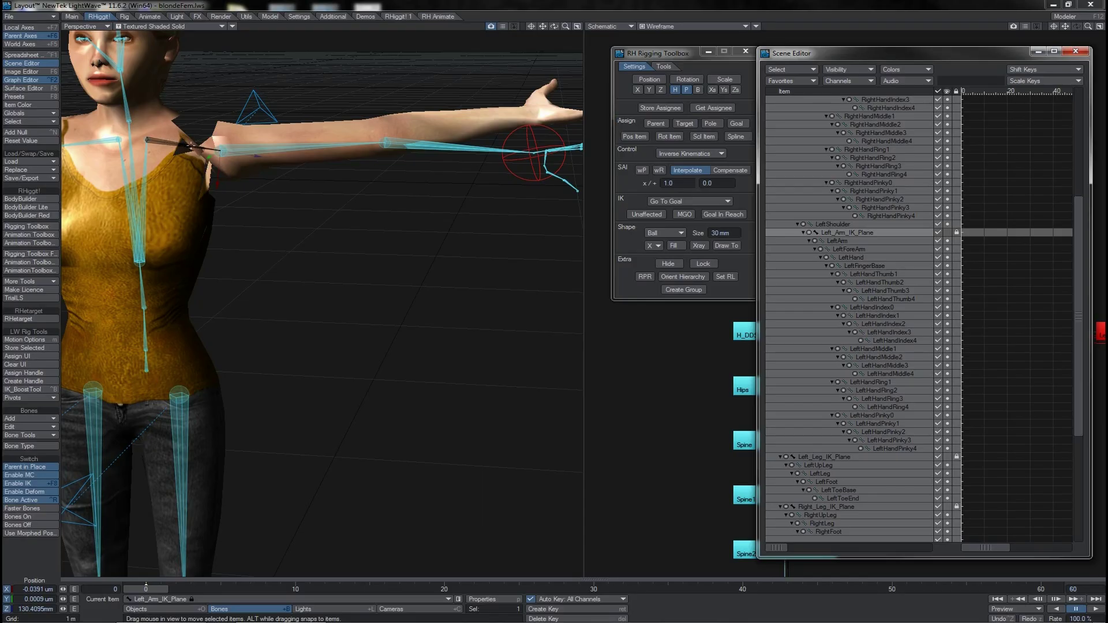
pyautogui.click(956, 232)
pyautogui.click(171, 143)
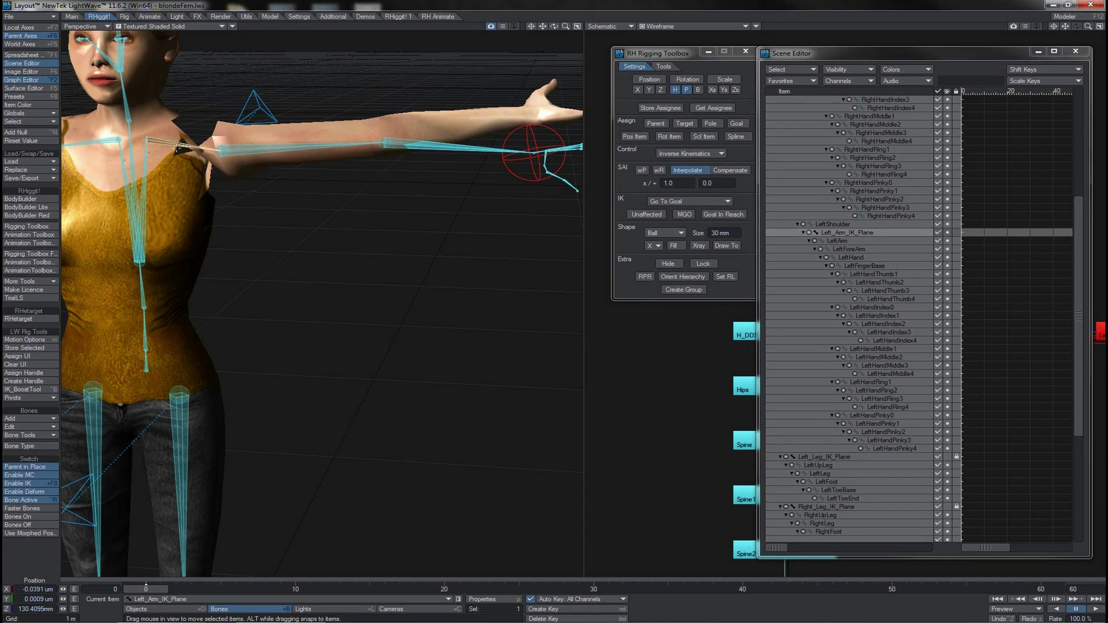
pyautogui.moveTo(176, 149); pyautogui.dragTo(178, 151)
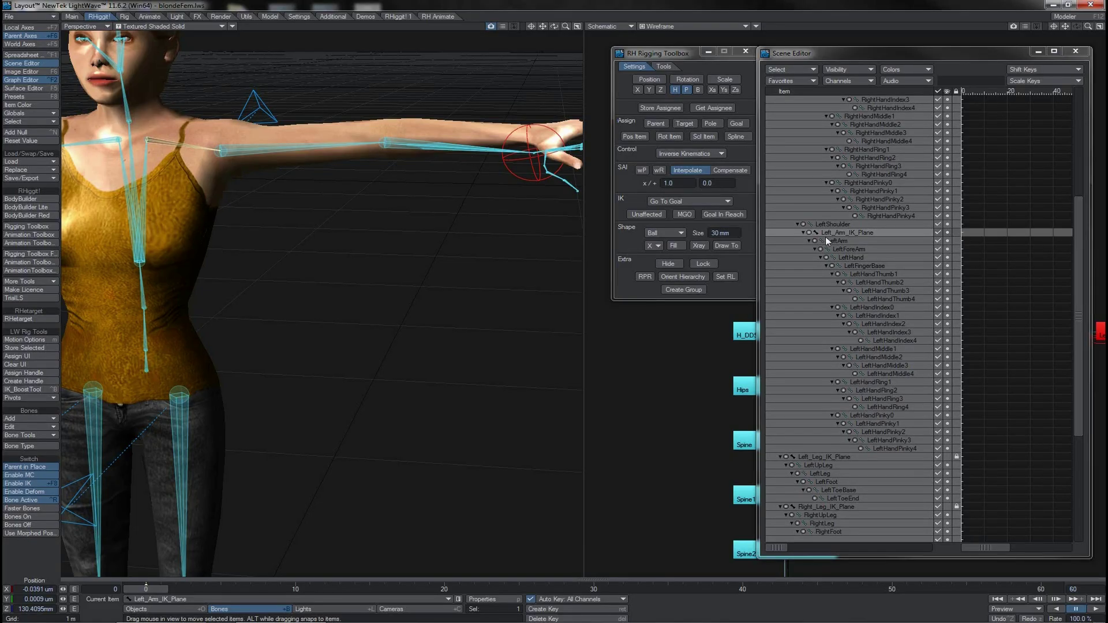
# - Set the Left_Arm_IK_Plane bone's strength to 100% with the LeftShoulder weight map in its bone properties
pyautogui.press('p')
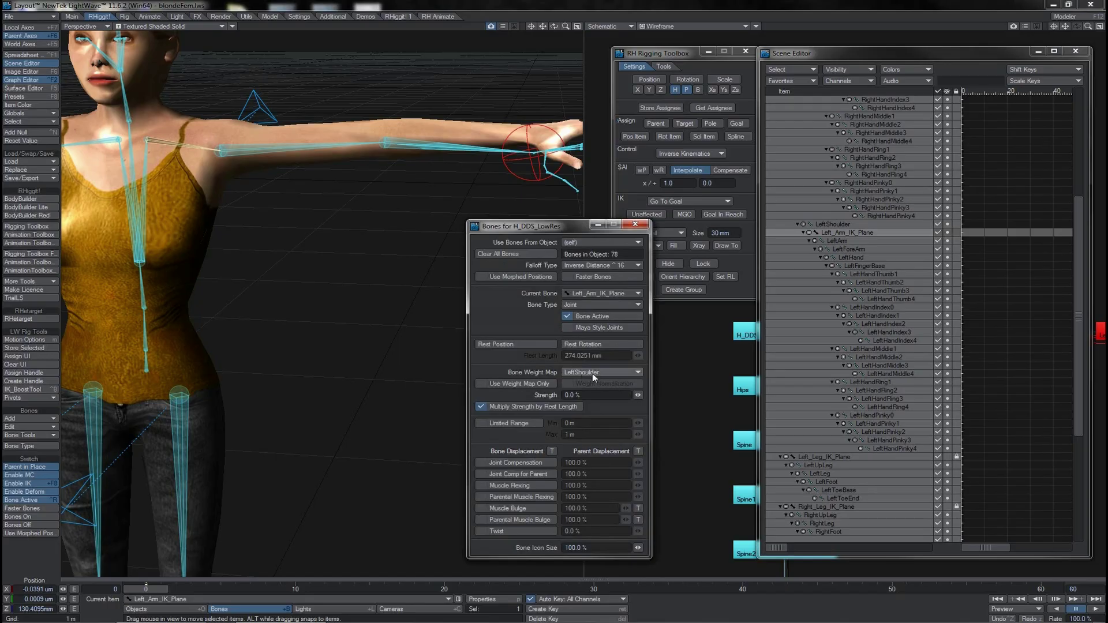
pyautogui.click(574, 395)
pyautogui.press('Tab')
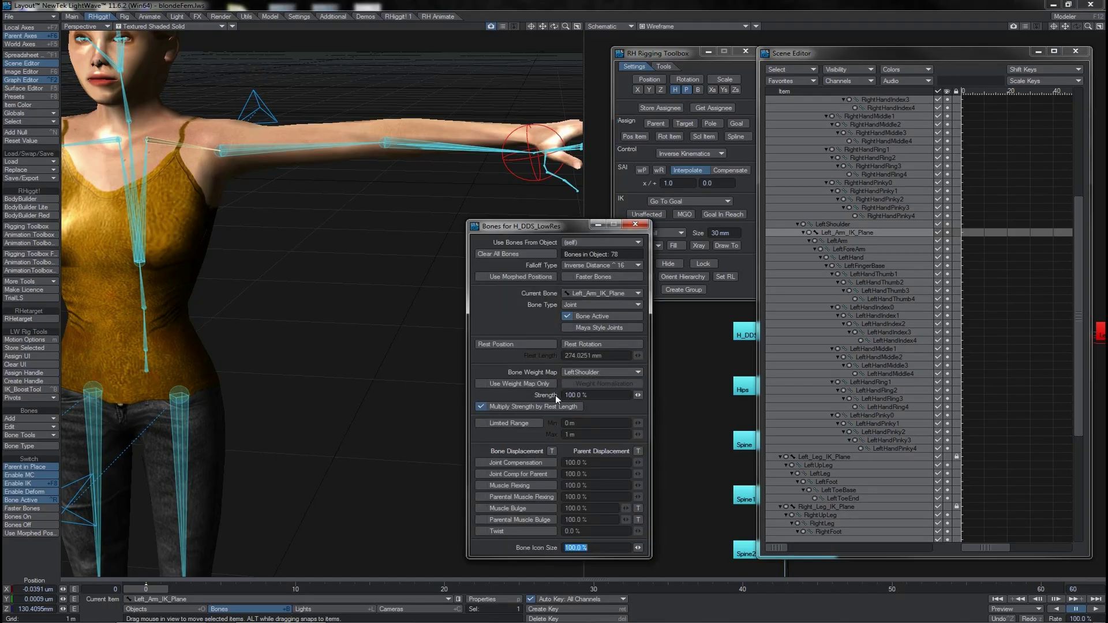
pyautogui.press('p')
# - Test the shoulder deformation by rotating the LeftShoulder bone, and undo the rotation
pyautogui.click(142, 138)
pyautogui.press('y')
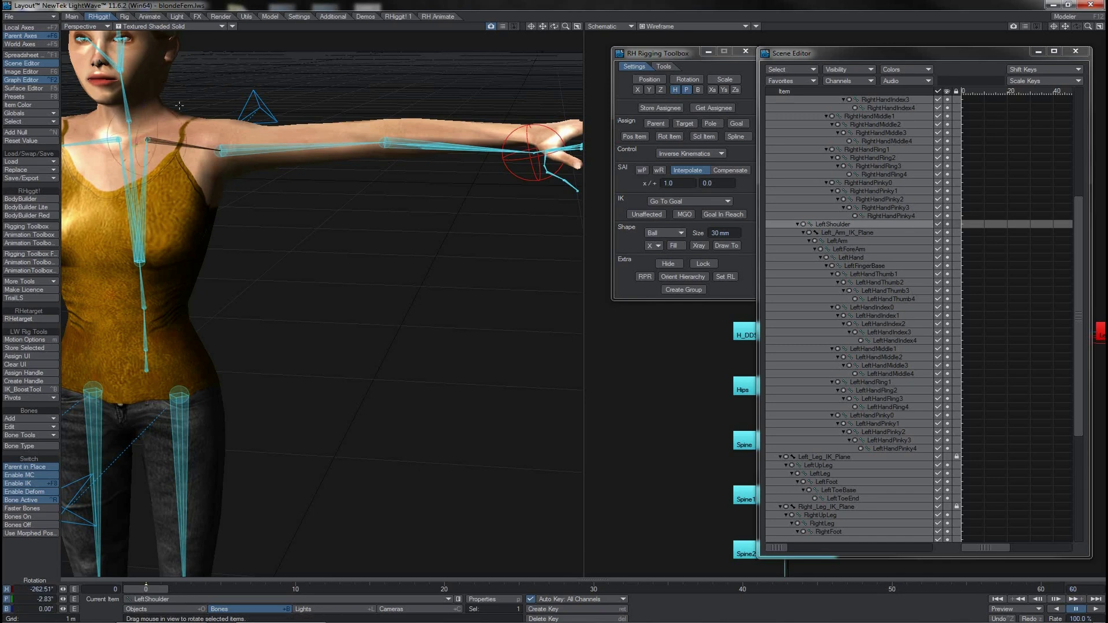
pyautogui.moveTo(213, 100)
pyautogui.mouseDown()
pyautogui.moveTo(233, 118)
pyautogui.moveTo(226, 108)
pyautogui.mouseUp()
pyautogui.hotkey('ctrl', 'z')
# - Disable motion controllers and IK, record the rest positions of LeftShoulder and all its child bones, and re-enable both
pyautogui.click(50, 484)
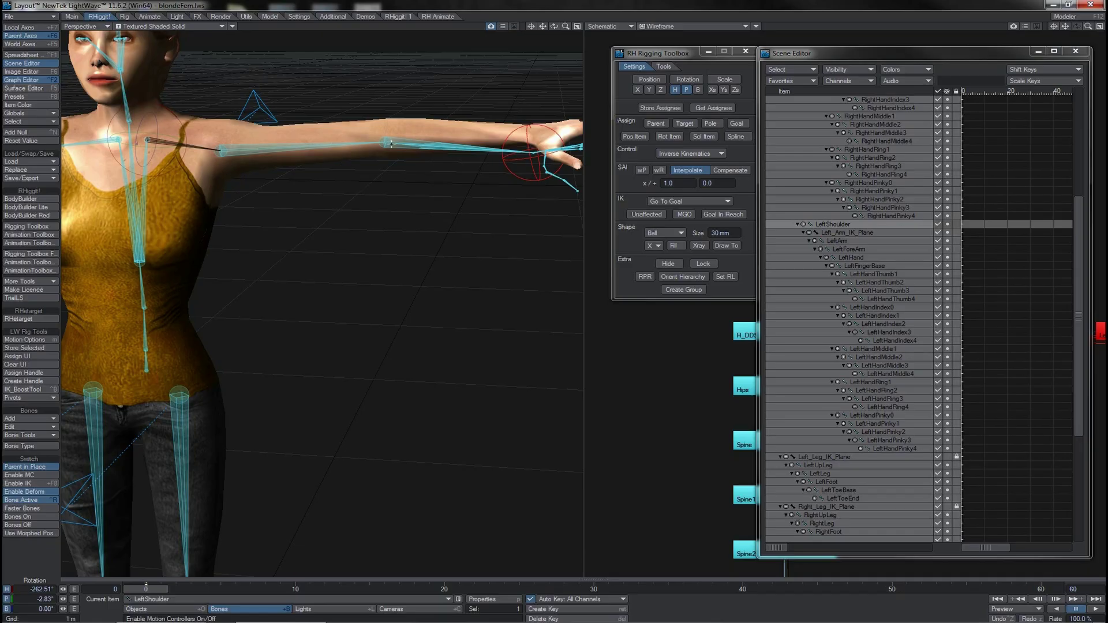
pyautogui.doubleClick(146, 139)
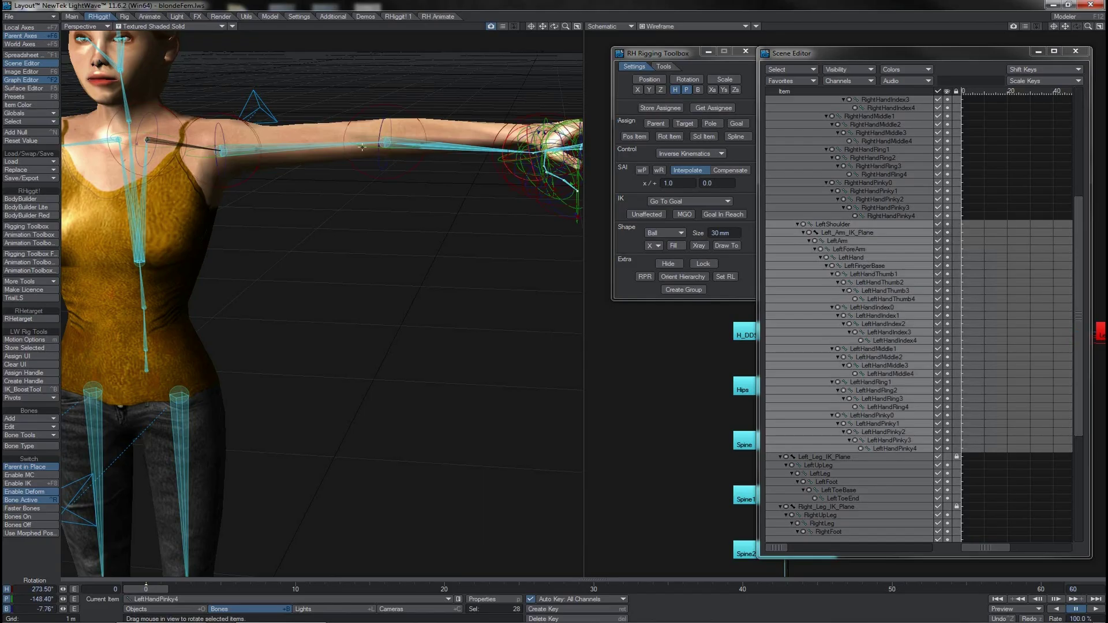
pyautogui.press('r')
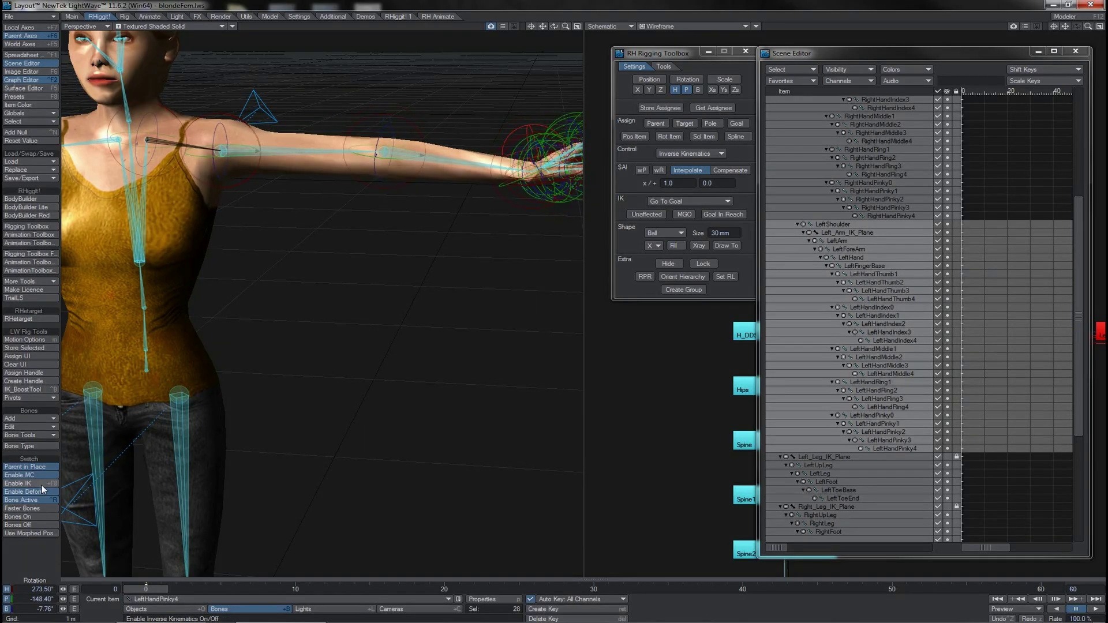
pyautogui.click(41, 485)
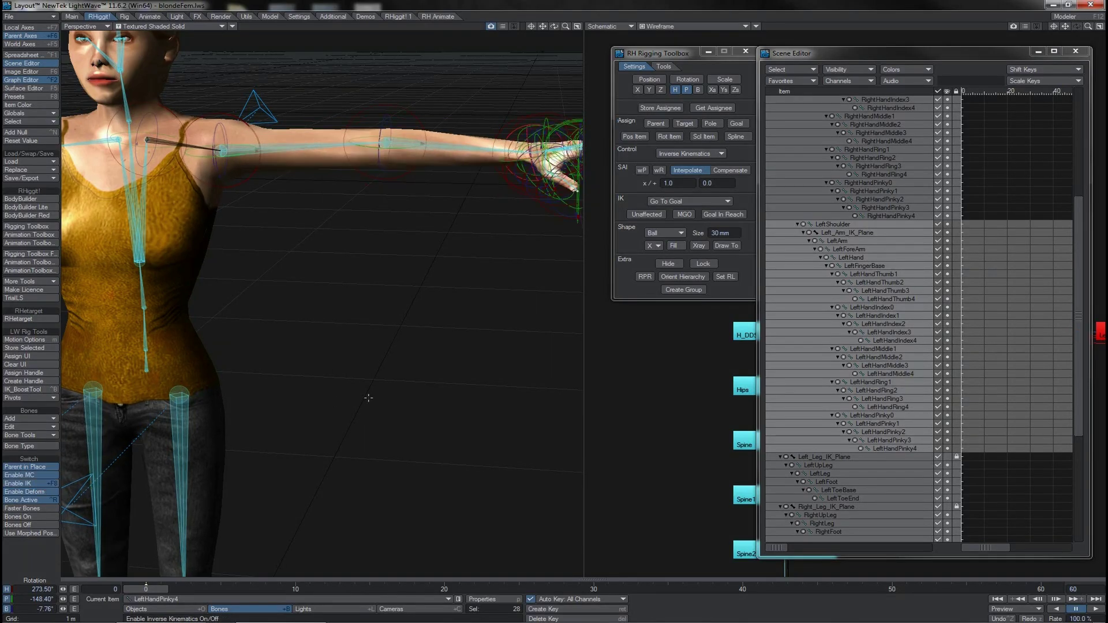
# - Lower the left arm in the back view by moving Left_Arm_IK_Goal to about X 342 mm, Y 1.17 m
pyautogui.click(535, 123)
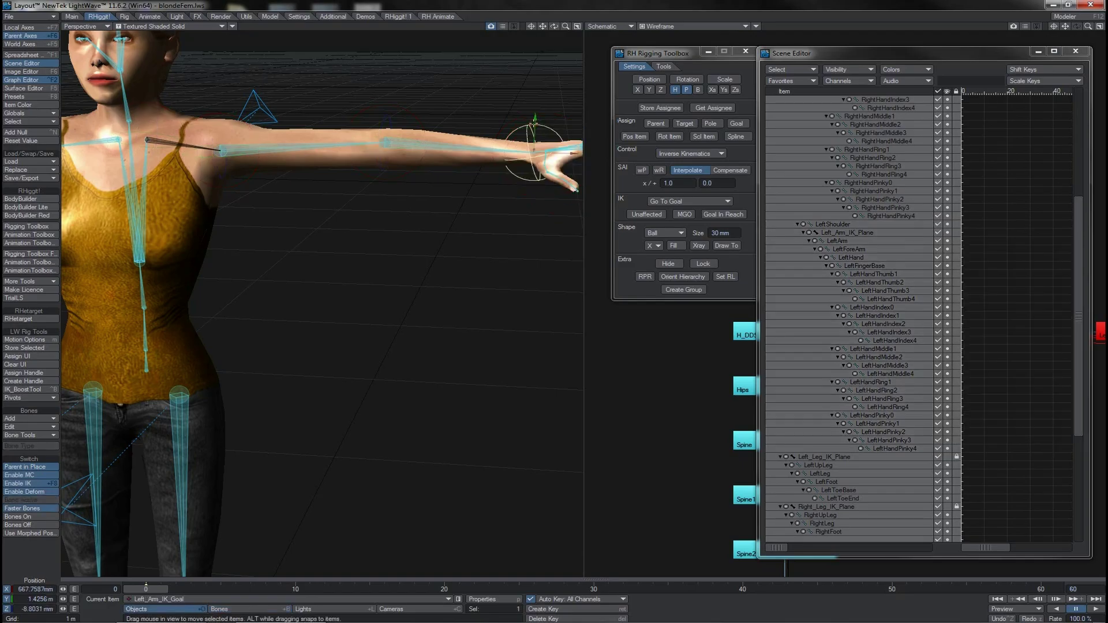
pyautogui.press('1')
pyautogui.moveTo(547, 105); pyautogui.dragTo(413, 96)
pyautogui.moveTo(548, 106); pyautogui.dragTo(489, 257)
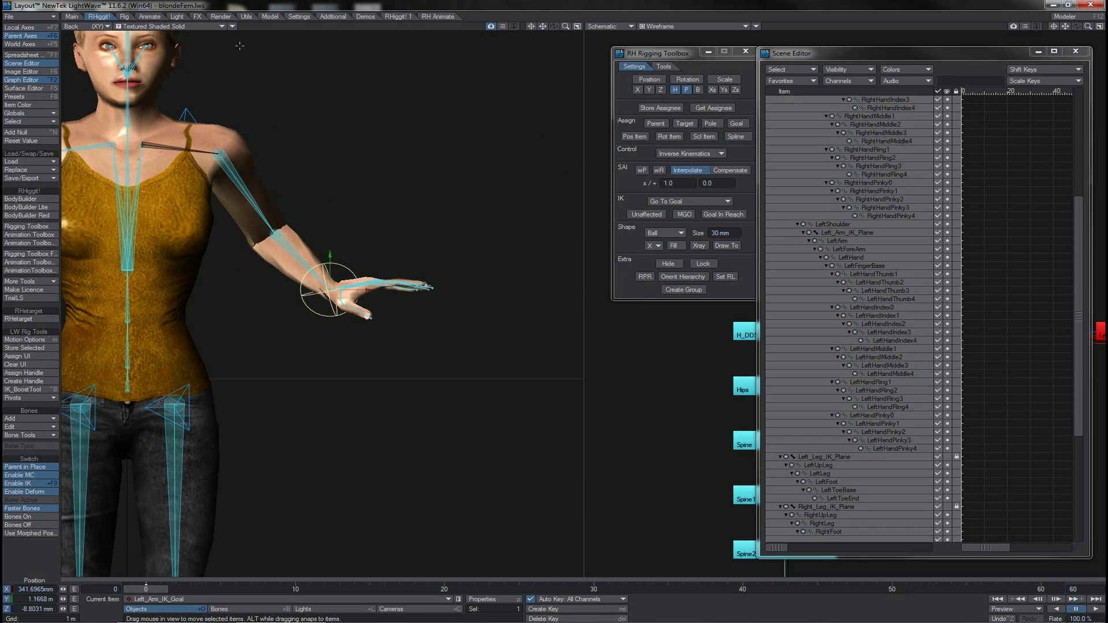
# - Show the back view as textured shaded solid wireframe and rotate Left_Arm_IK_Goal to a bank of about -21°
pyautogui.click(213, 26)
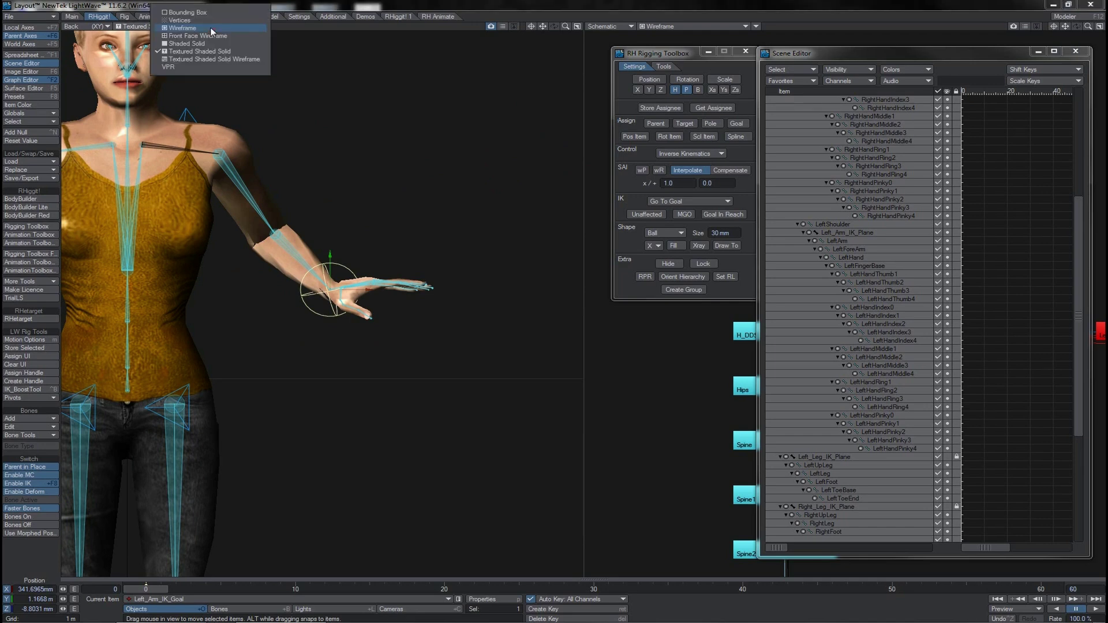
pyautogui.click(207, 59)
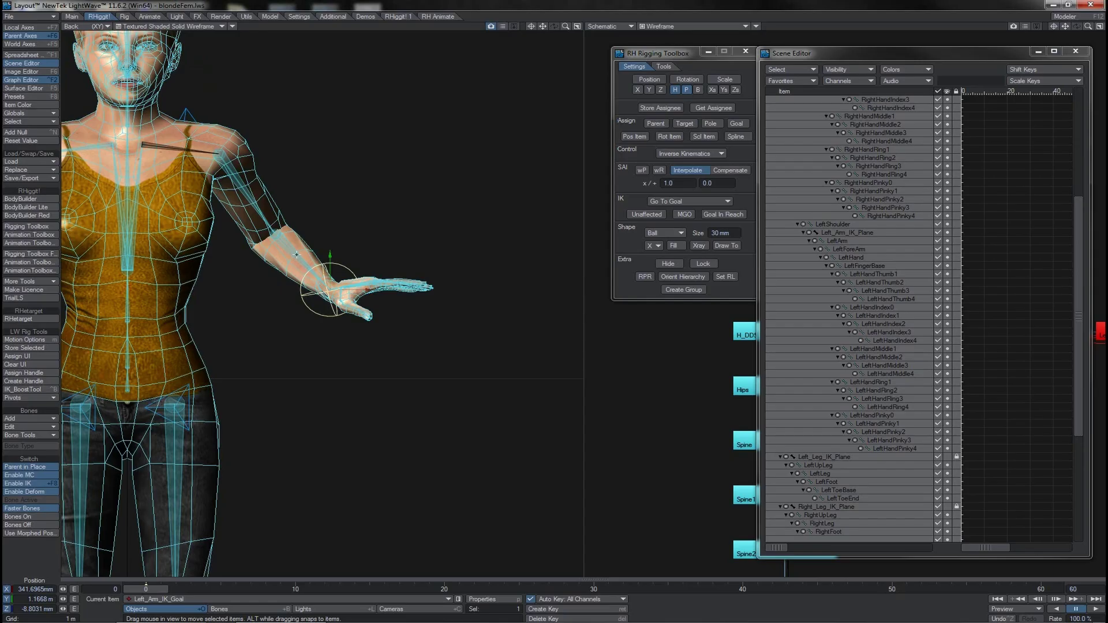
pyautogui.press('y')
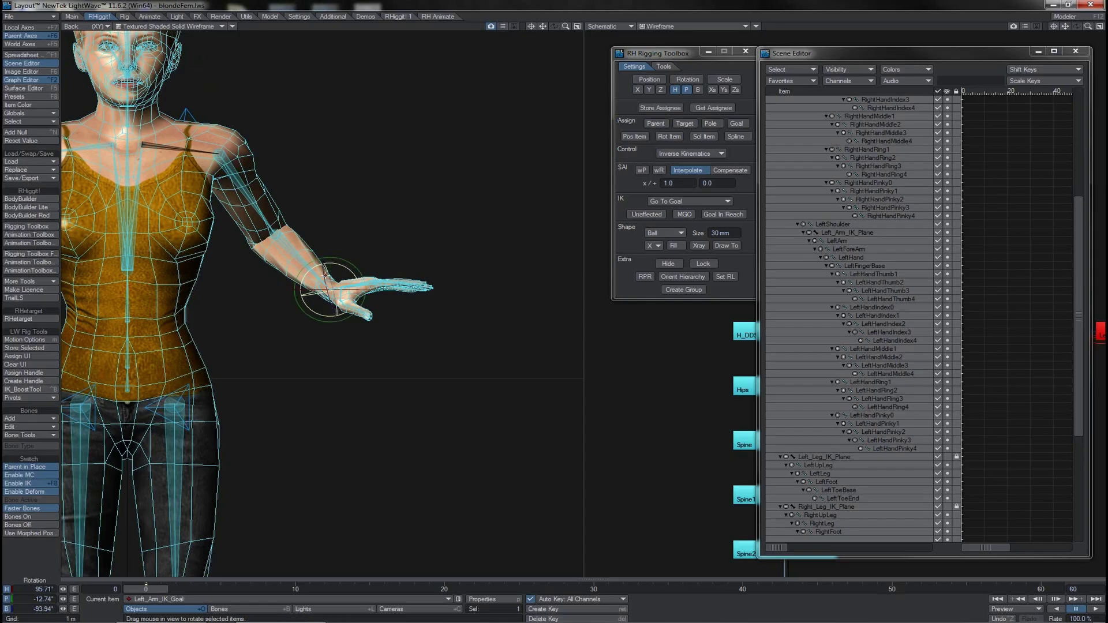
pyautogui.moveTo(325, 276); pyautogui.dragTo(554, 306)
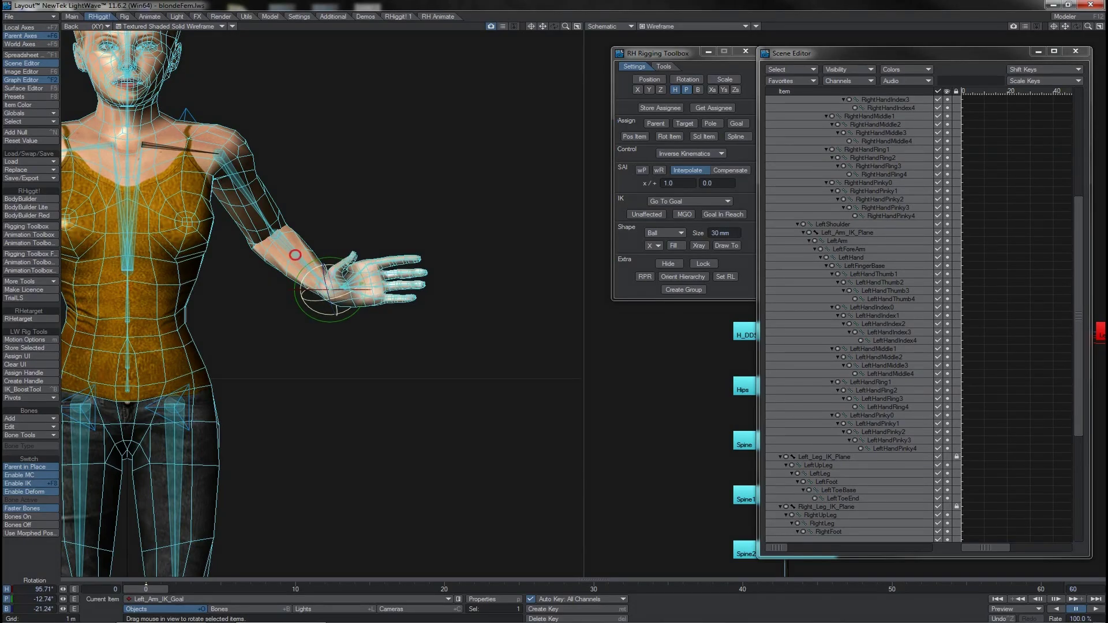
# - Enable Twist at 100% on the LeftHand bone and test the forearm deformation by rotating Left_Arm_IK_Goal
pyautogui.click(292, 254)
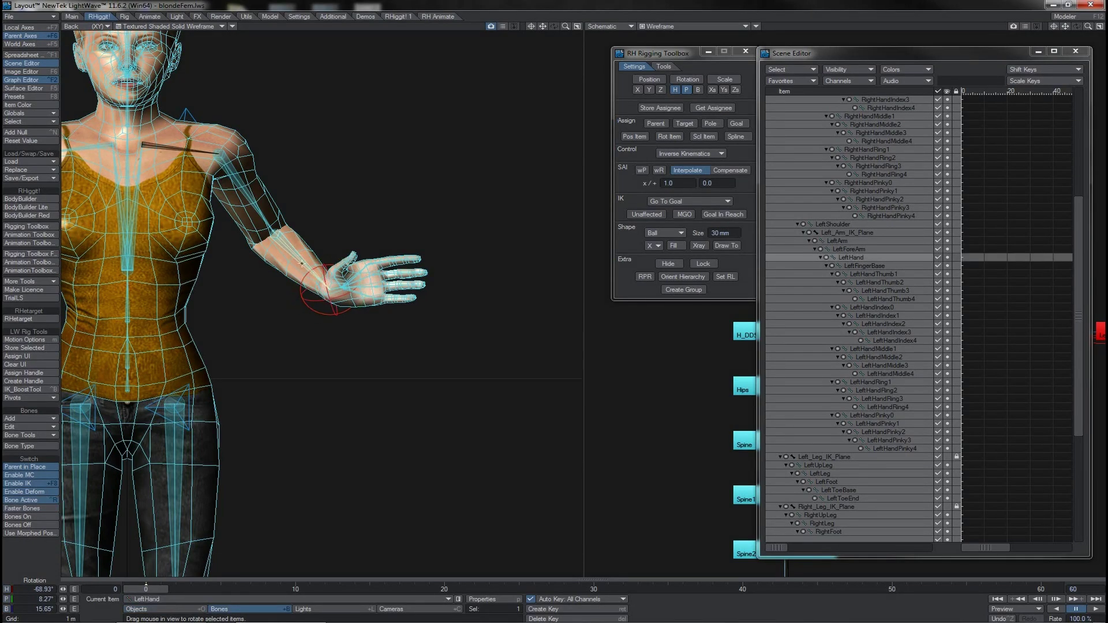
pyautogui.press('p')
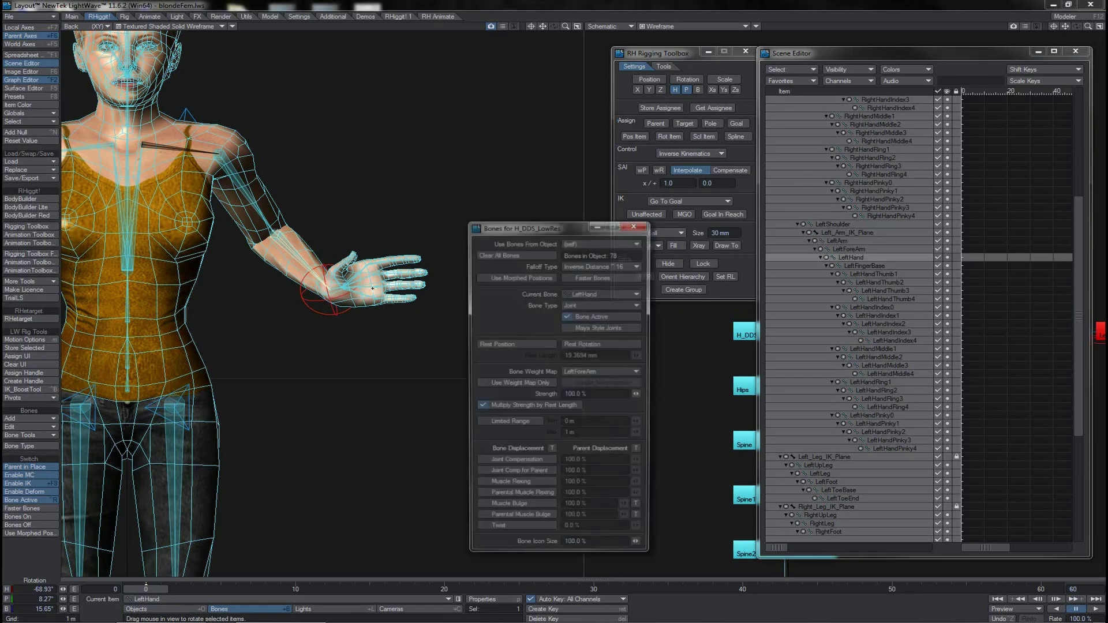
pyautogui.click(486, 531)
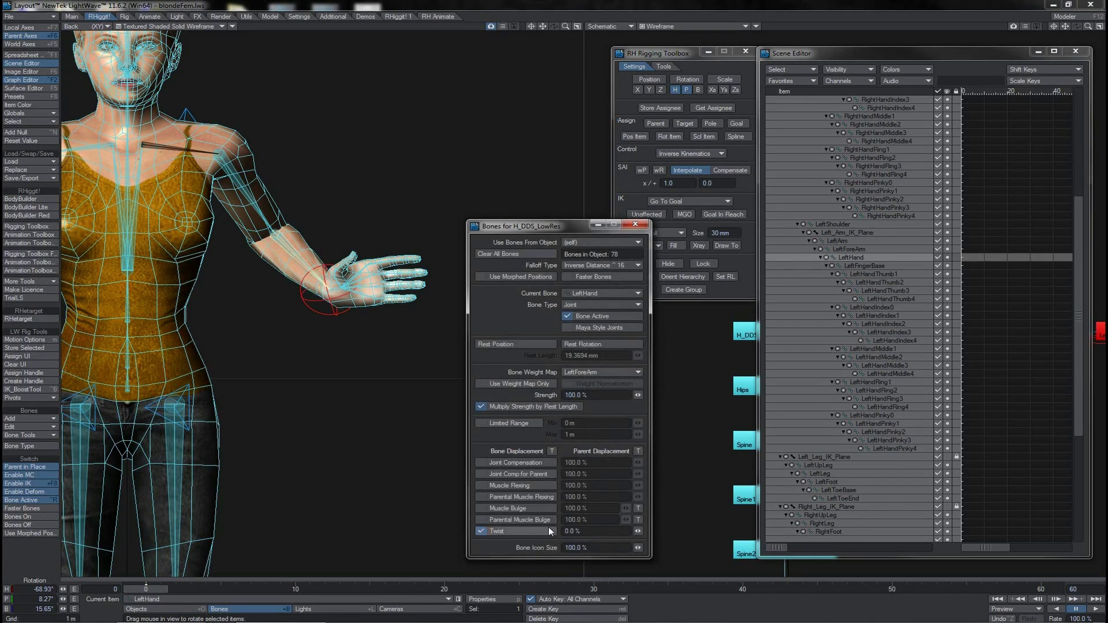
pyautogui.click(590, 531)
pyautogui.press('Tab')
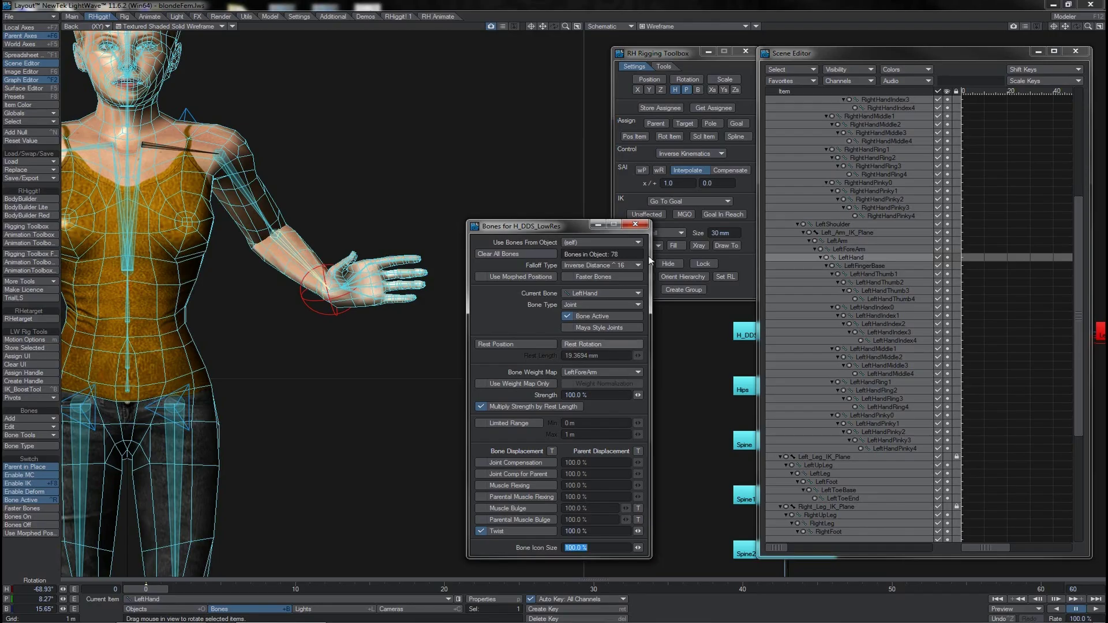
pyautogui.press('p')
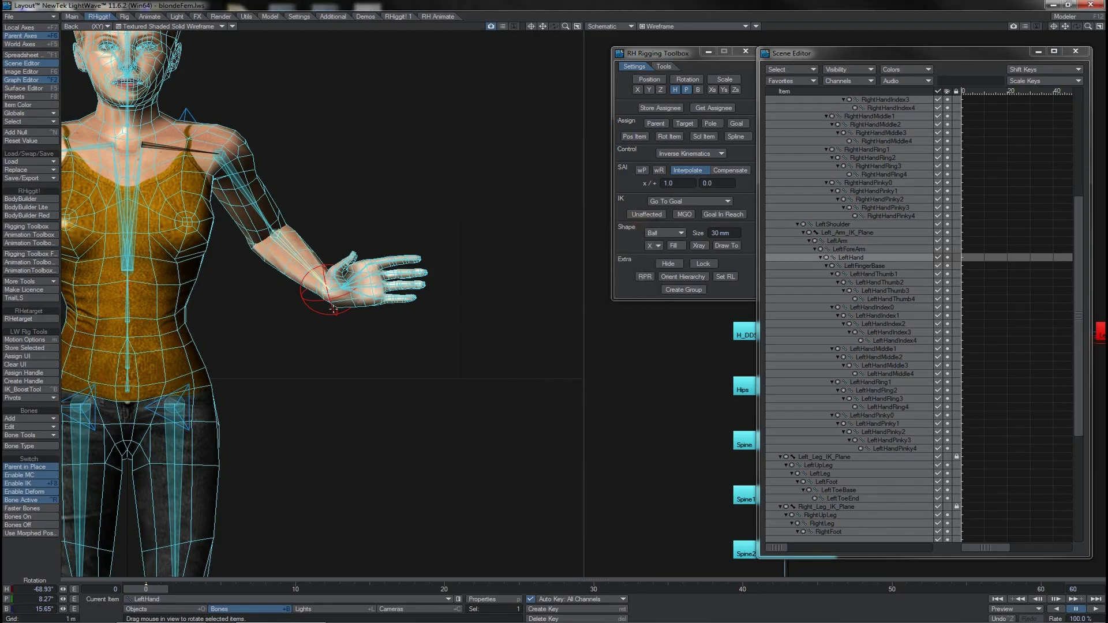
pyautogui.click(334, 309)
pyautogui.moveTo(324, 278)
pyautogui.mouseDown()
pyautogui.moveTo(327, 300)
pyautogui.moveTo(324, 273)
pyautogui.moveTo(327, 297)
pyautogui.moveTo(325, 285)
pyautogui.mouseUp()
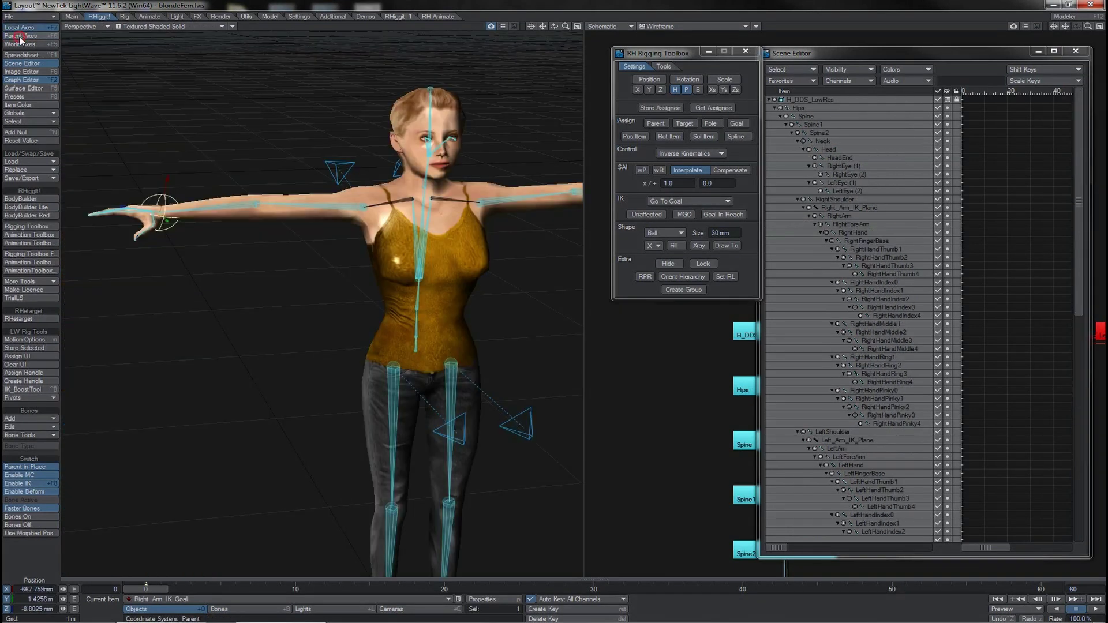
# - Test the right arm IK by lowering Right_Arm_IK_Goal beside the hips and raising Right_Arm_IK_Pole to about Y 1.71 m
pyautogui.moveTo(163, 225)
pyautogui.mouseDown()
pyautogui.moveTo(303, 202)
pyautogui.moveTo(244, 206)
pyautogui.moveTo(260, 369)
pyautogui.moveTo(248, 260)
pyautogui.moveTo(253, 347)
pyautogui.mouseUp()
pyautogui.click(342, 156)
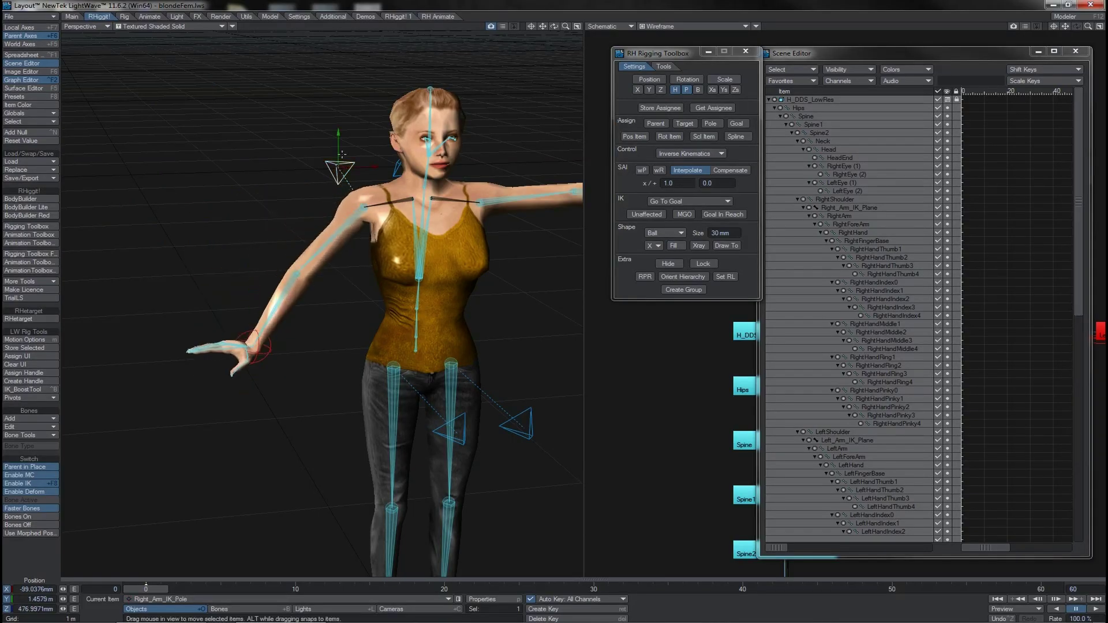
pyautogui.moveTo(333, 136); pyautogui.dragTo(336, 61)
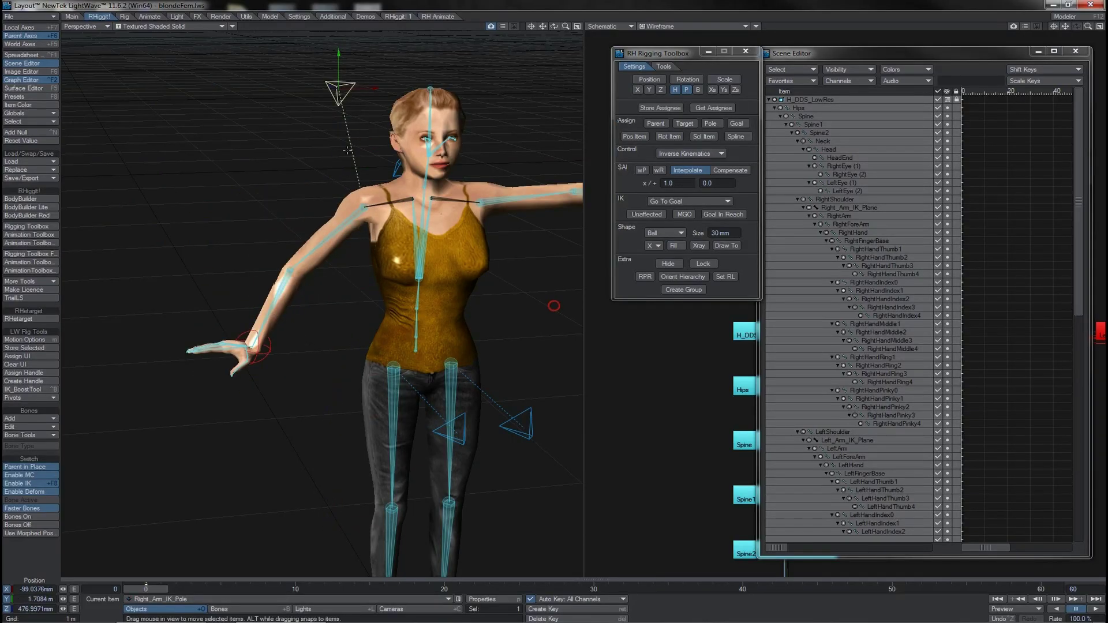
# - Test the right shoulder deformation by rotating the RightShoulder bone
pyautogui.click(415, 197)
pyautogui.press('y')
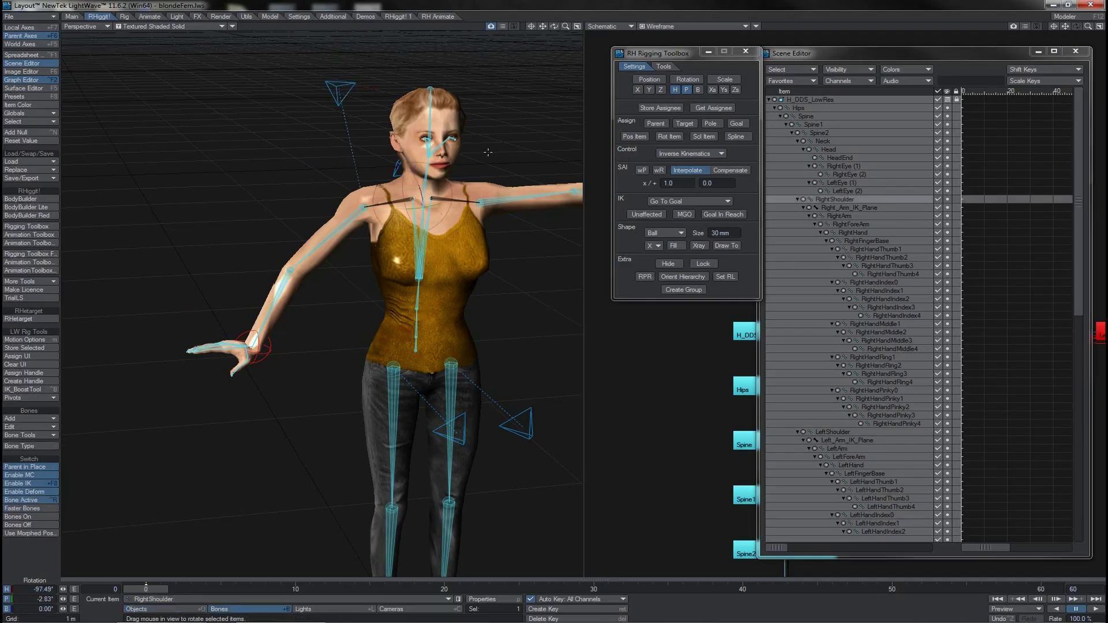
pyautogui.moveTo(430, 187); pyautogui.dragTo(430, 151)
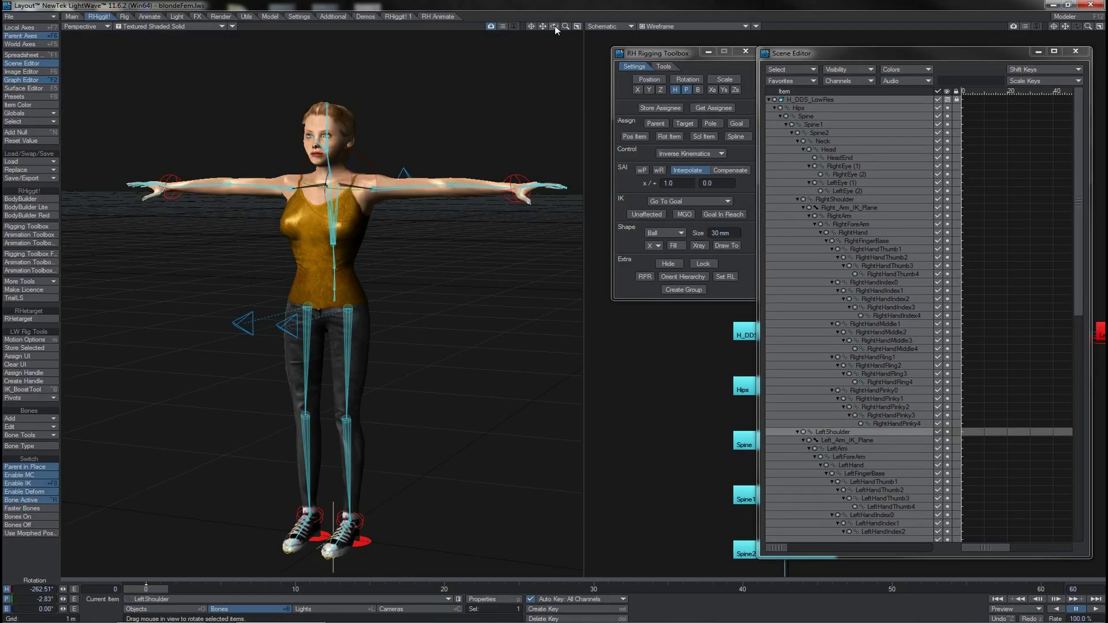
# - Add a null named Hips_Root and place it at the Hips bone, at about Y 977 mm, Z 8 mm
pyautogui.moveTo(555, 26)
pyautogui.mouseDown()
pyautogui.moveTo(587, 25)
pyautogui.moveTo(553, 30)
pyautogui.mouseUp()
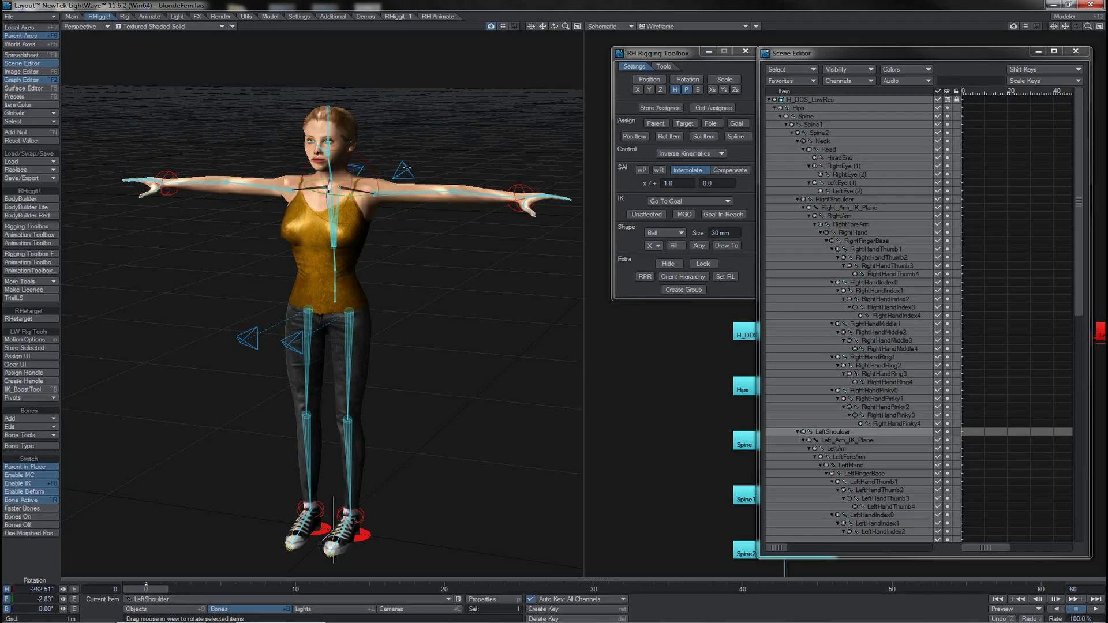
pyautogui.click(334, 301)
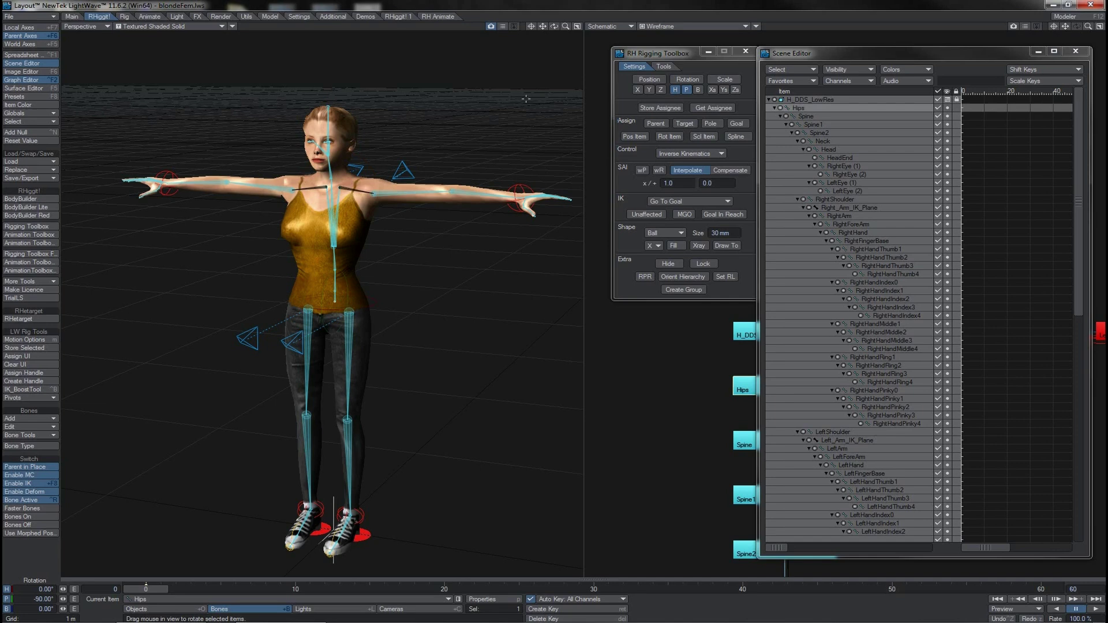
pyautogui.moveTo(566, 26); pyautogui.dragTo(548, 28)
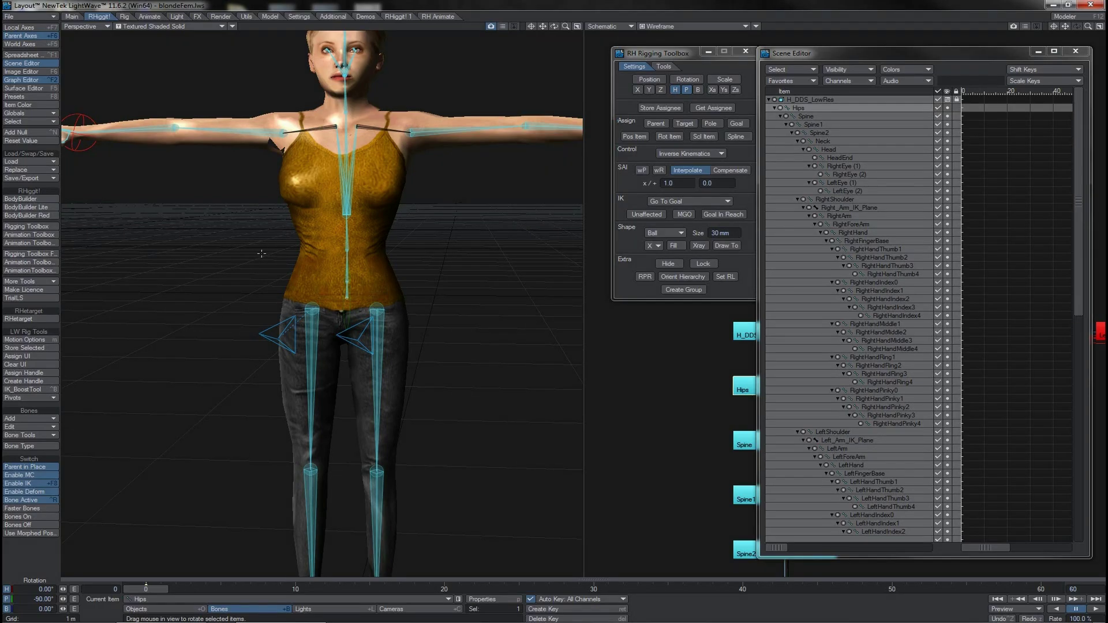
pyautogui.click(50, 133)
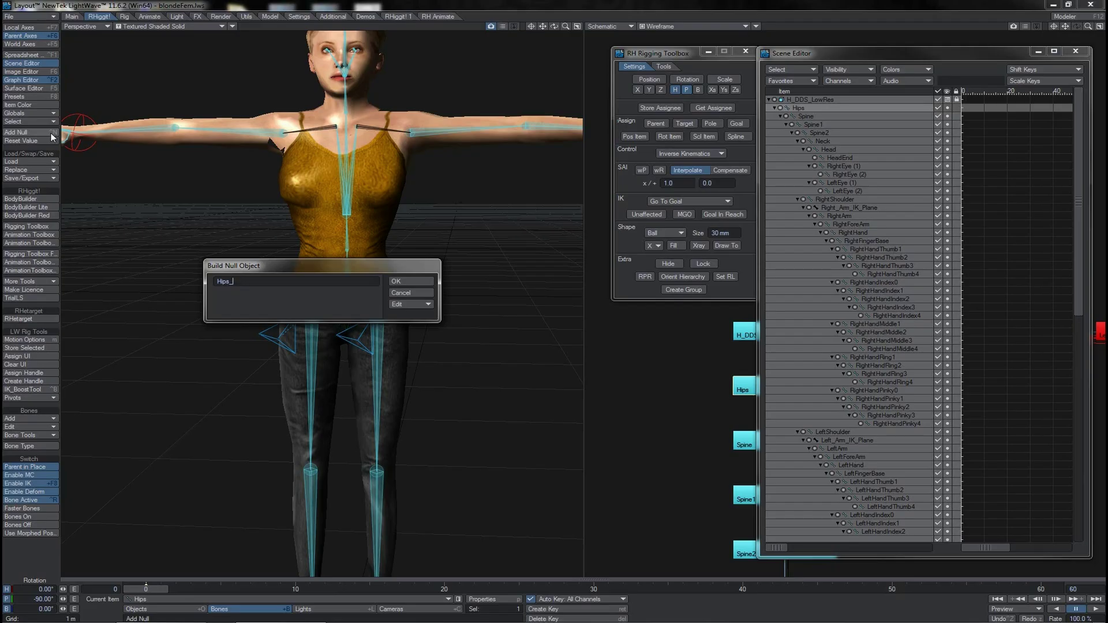
pyautogui.write('Root')
pyautogui.press('Return')
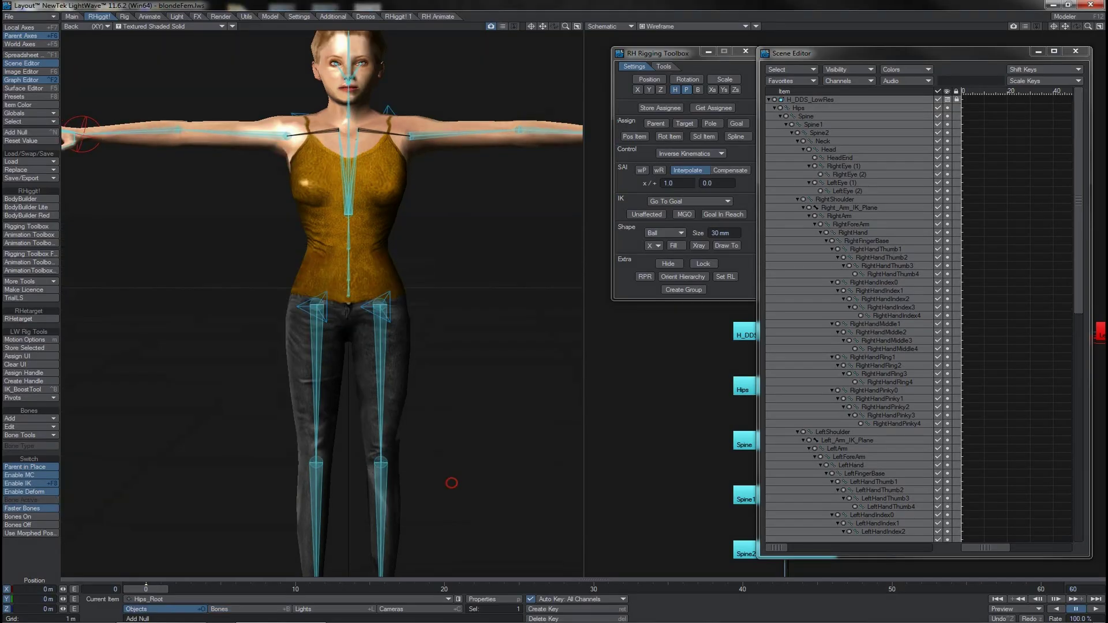
pyautogui.moveTo(360, 448); pyautogui.dragTo(348, 296)
# - Give Hips_Root a Y-axis ring shape with a size of 250 mm and colour it red
pyautogui.click(678, 232)
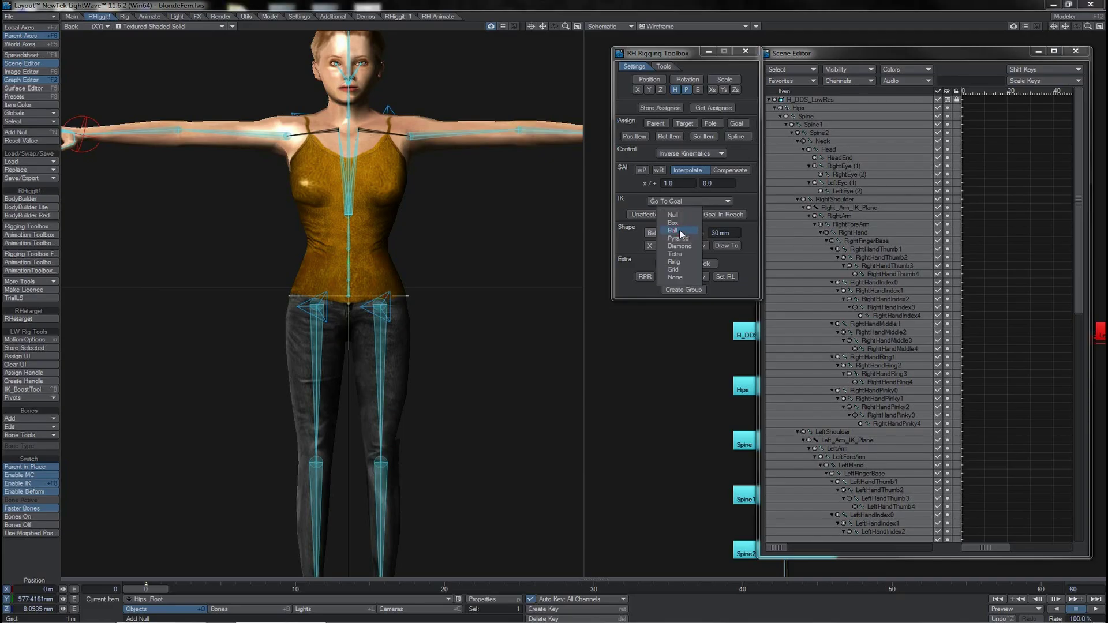
pyautogui.click(675, 261)
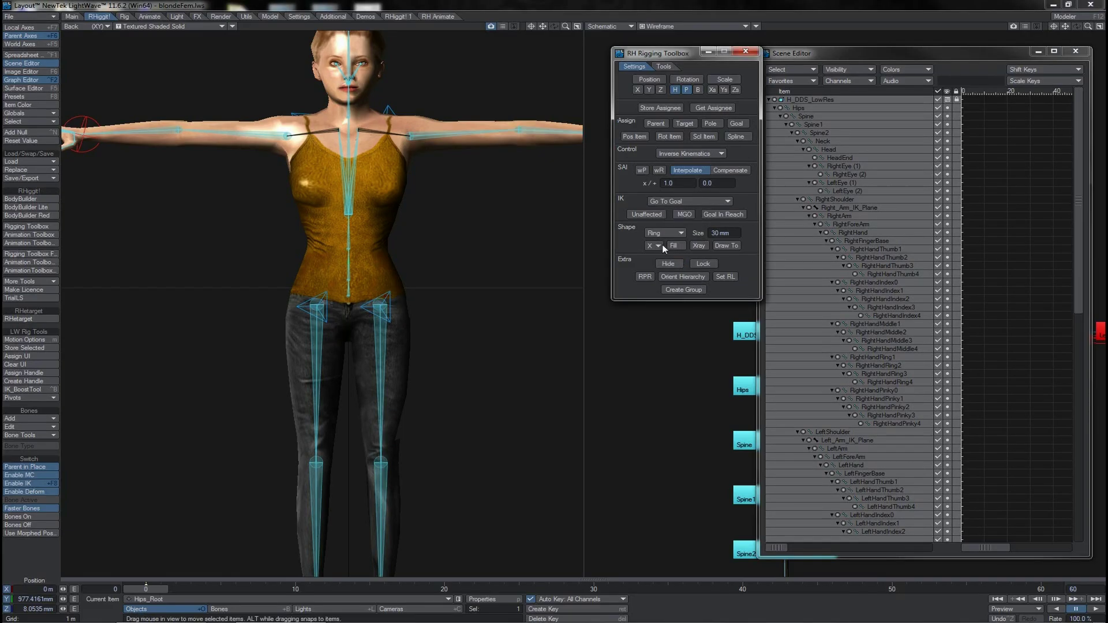
pyautogui.click(653, 246)
pyautogui.click(652, 250)
pyautogui.moveTo(732, 232); pyautogui.dragTo(706, 232)
pyautogui.write('.3')
pyautogui.press('Return')
pyautogui.press('BackSpace')
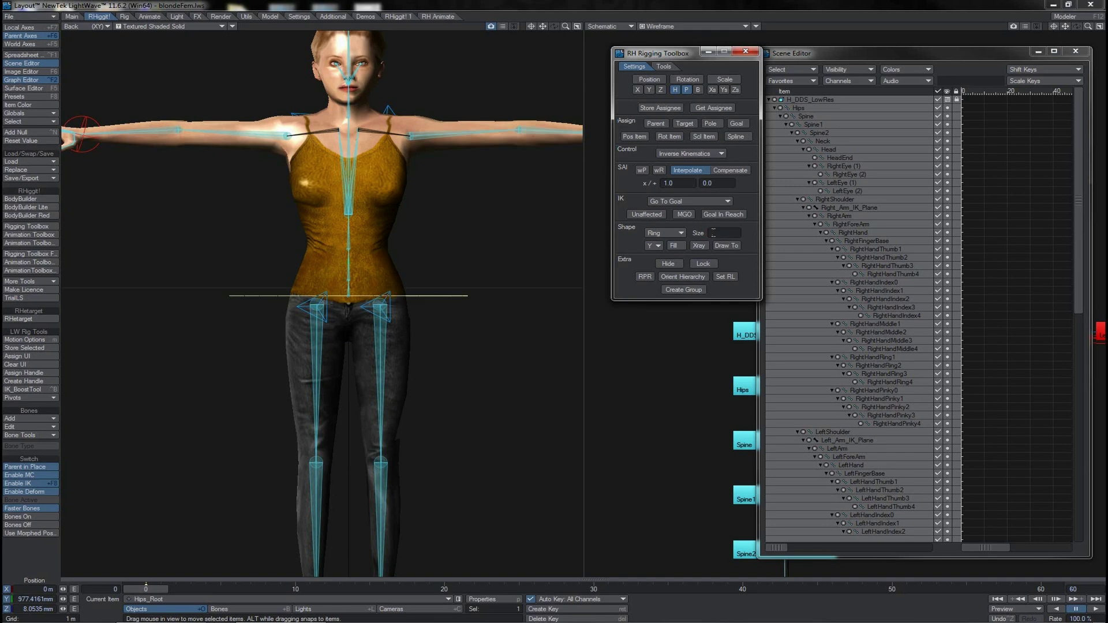
pyautogui.write('250')
pyautogui.press('Return')
pyautogui.click(910, 70)
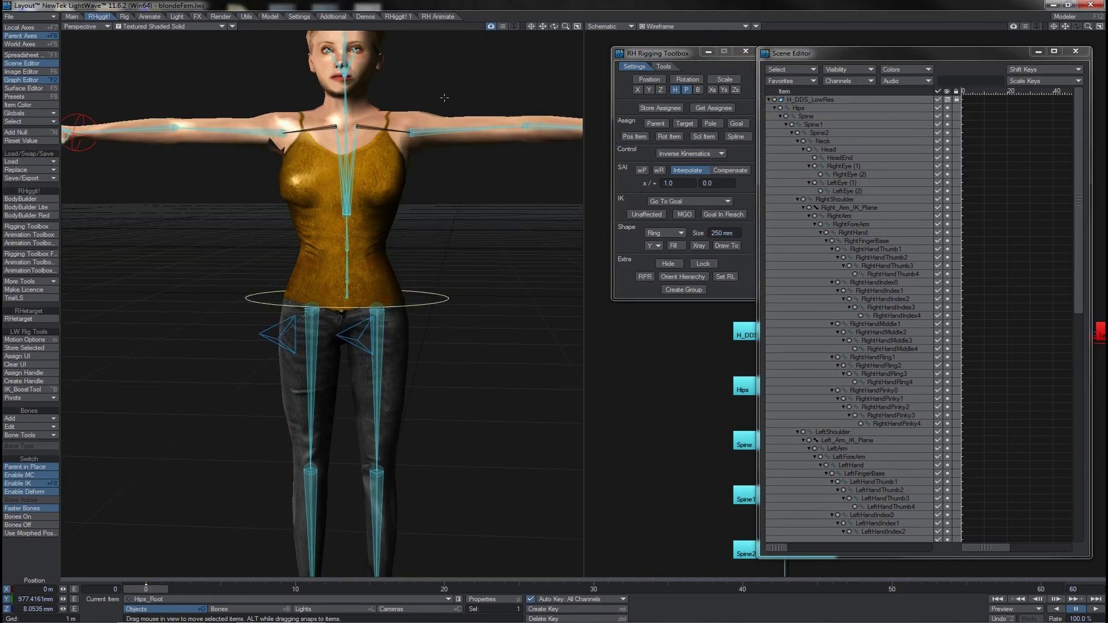
# - Try rotating the Hips_Root null in the perspective view, and undo the rotation
pyautogui.press('y')
pyautogui.moveTo(453, 254)
pyautogui.mouseDown()
pyautogui.moveTo(466, 268)
pyautogui.moveTo(456, 202)
pyautogui.moveTo(445, 245)
pyautogui.moveTo(440, 204)
pyautogui.moveTo(445, 236)
pyautogui.mouseUp()
pyautogui.hotkey('ctrl', 'z')
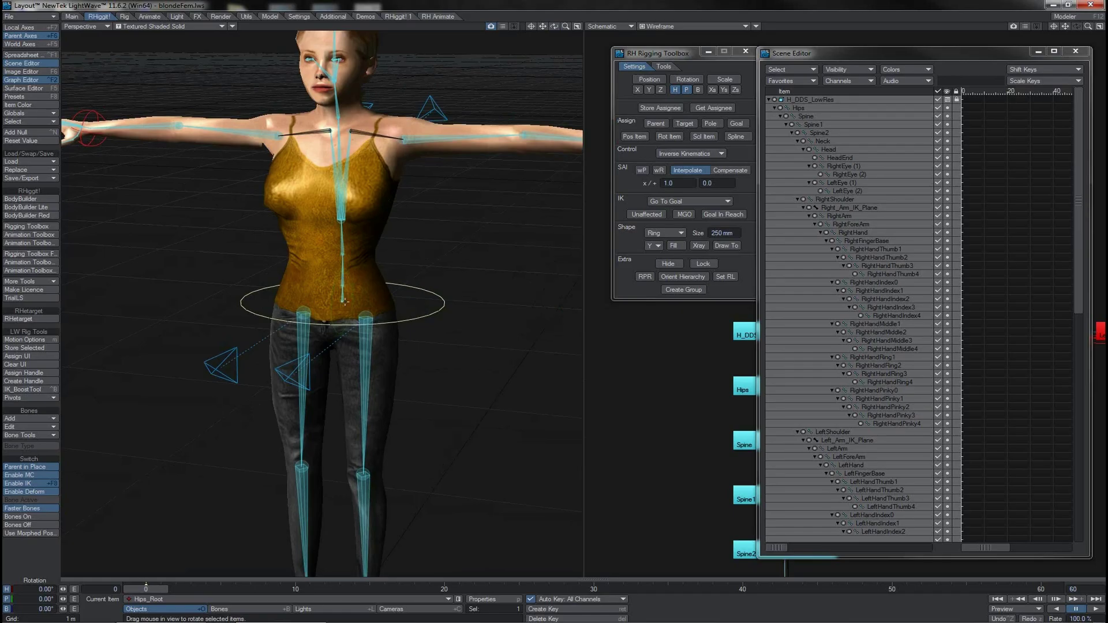
# - Constrain the Hips bone to Hips_Root on all position and rotation channels
pyautogui.click(344, 301)
pyautogui.click(687, 81)
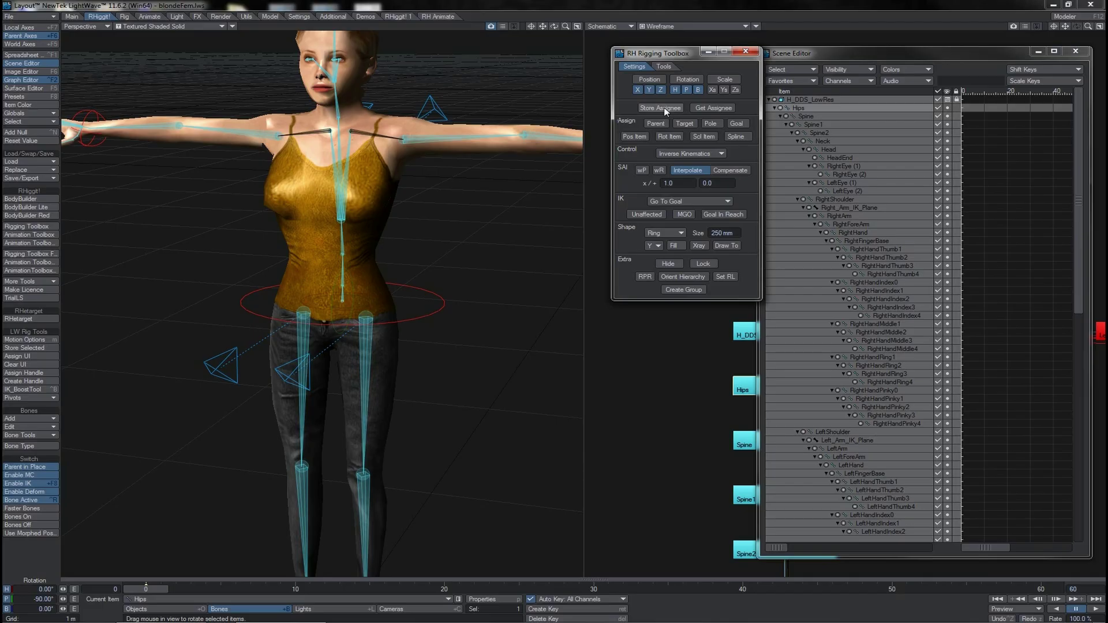
pyautogui.click(437, 311)
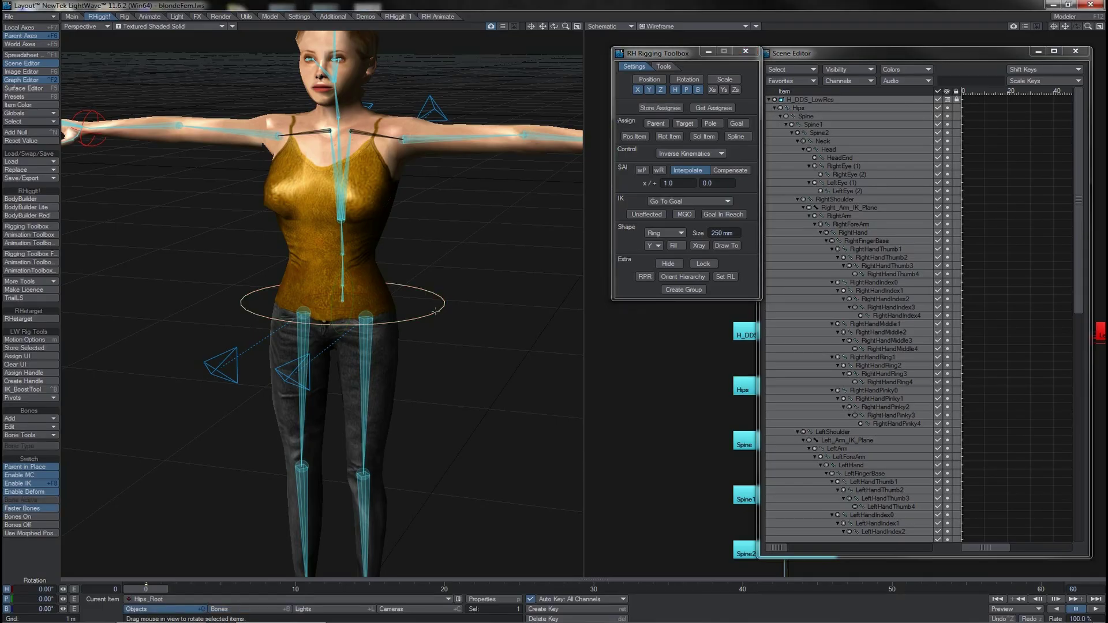
pyautogui.click(664, 66)
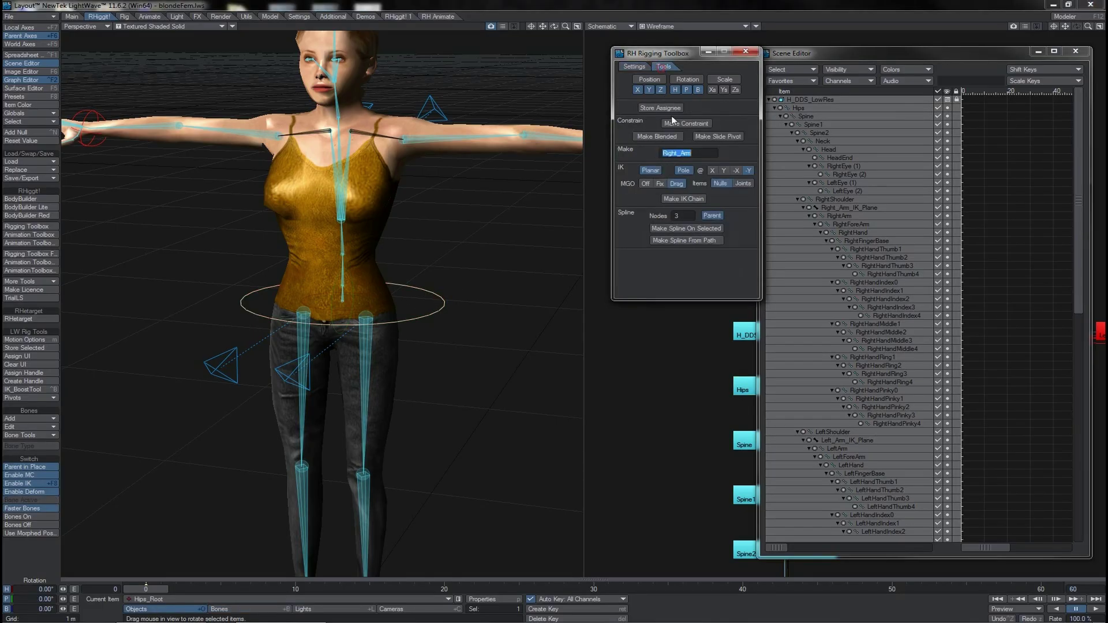
pyautogui.click(439, 290)
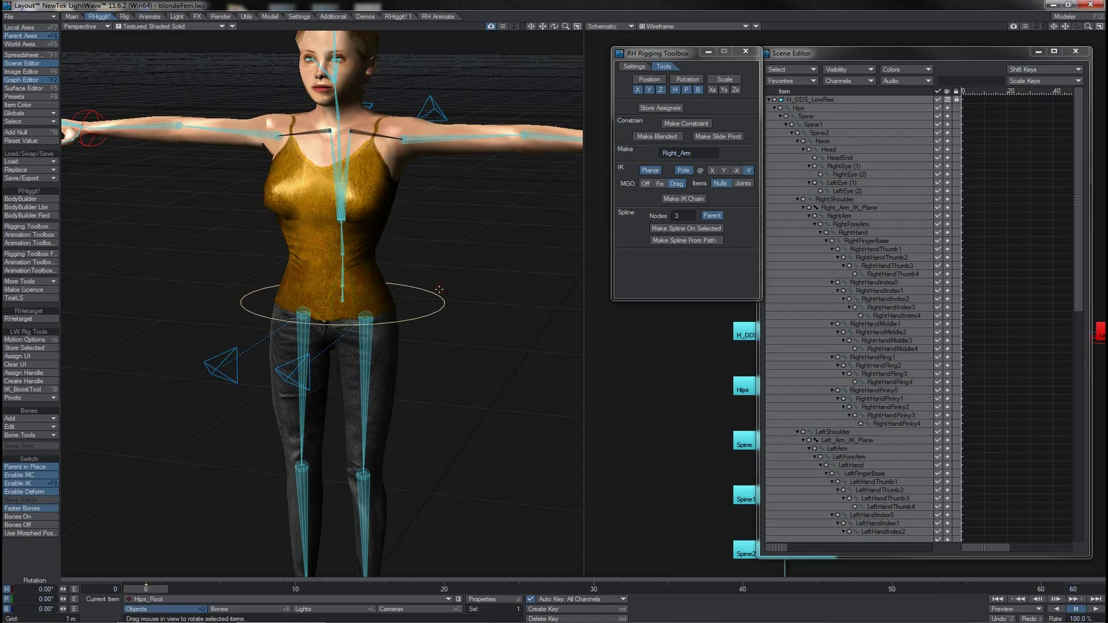
# - Test the hips constraint by rotating and moving Hips_Root, and undo both changes
pyautogui.moveTo(457, 264); pyautogui.dragTo(554, 306)
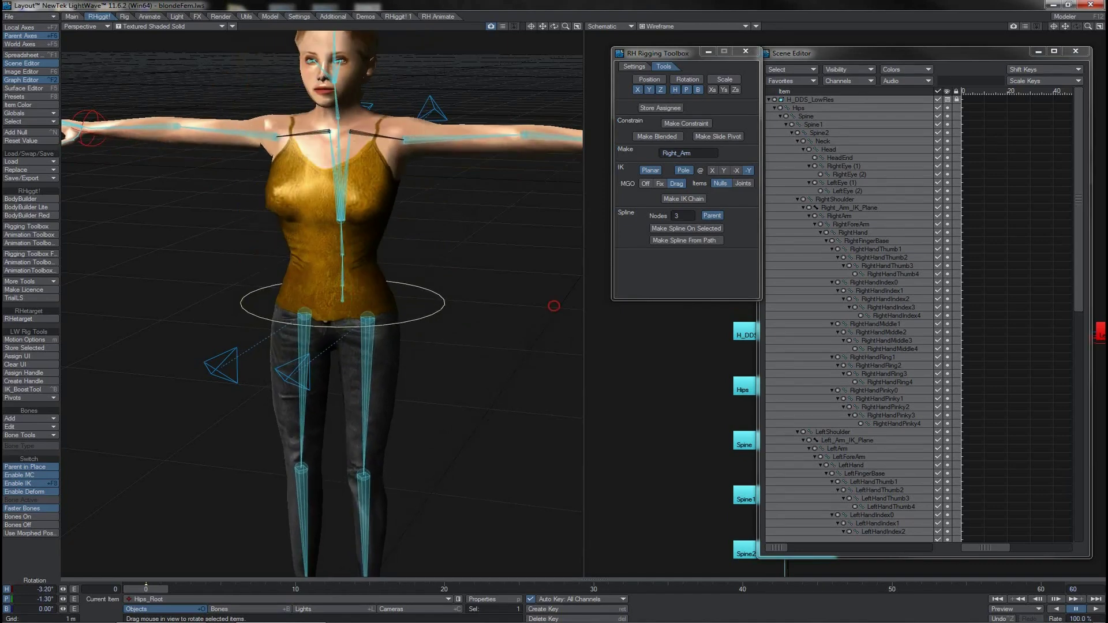
pyautogui.hotkey('ctrl', 'z')
pyautogui.press('t')
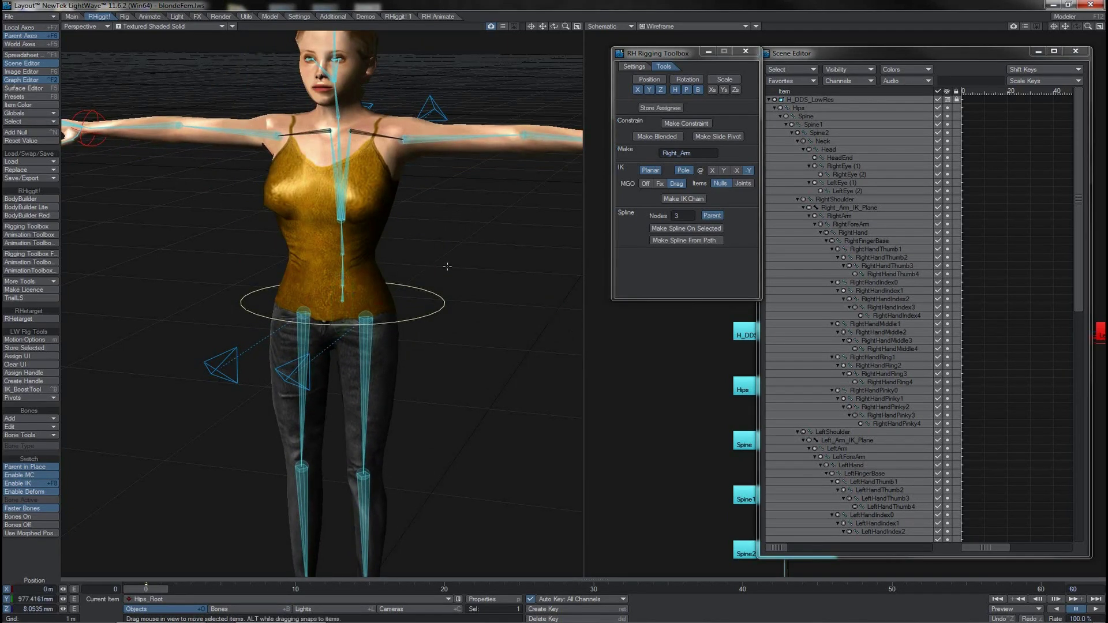
pyautogui.moveTo(447, 266)
pyautogui.mouseDown()
pyautogui.moveTo(414, 268)
pyautogui.moveTo(500, 262)
pyautogui.moveTo(414, 256)
pyautogui.moveTo(451, 246)
pyautogui.mouseUp()
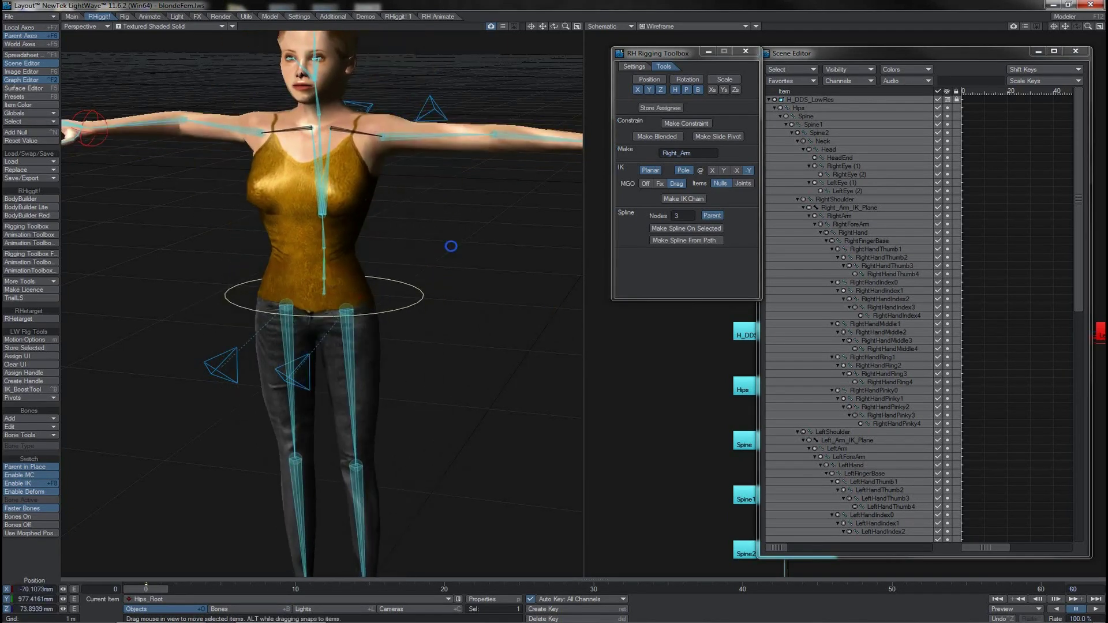
pyautogui.moveTo(451, 247); pyautogui.dragTo(453, 202, button='right')
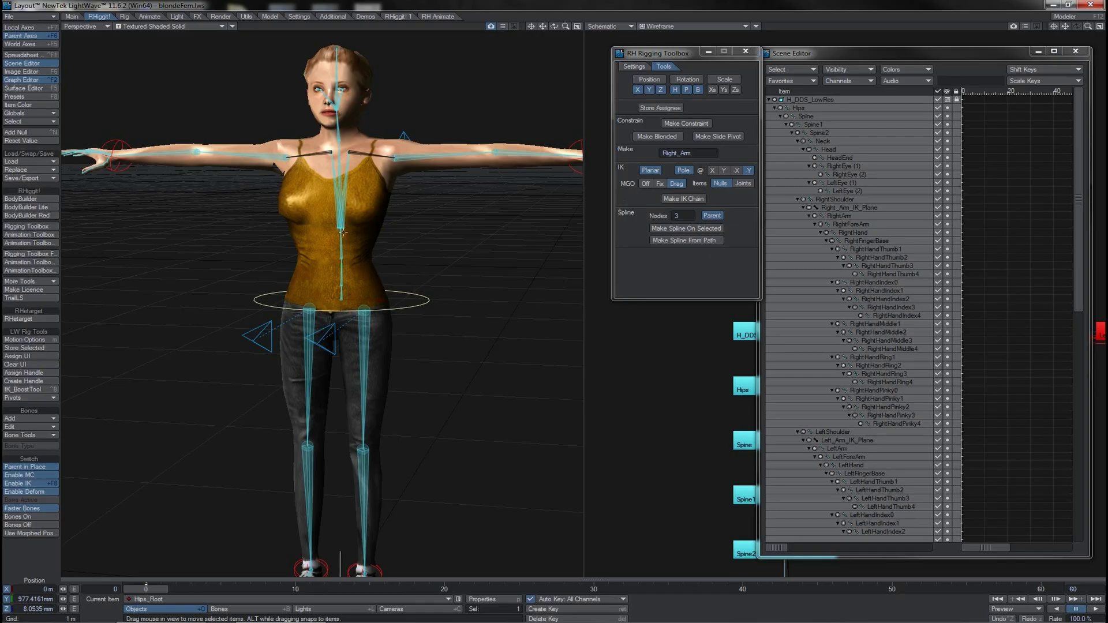
# - Select the Spine2, Spine1 and Spine bones together and test the torso bend by rotating them
pyautogui.click(342, 233)
pyautogui.press('y')
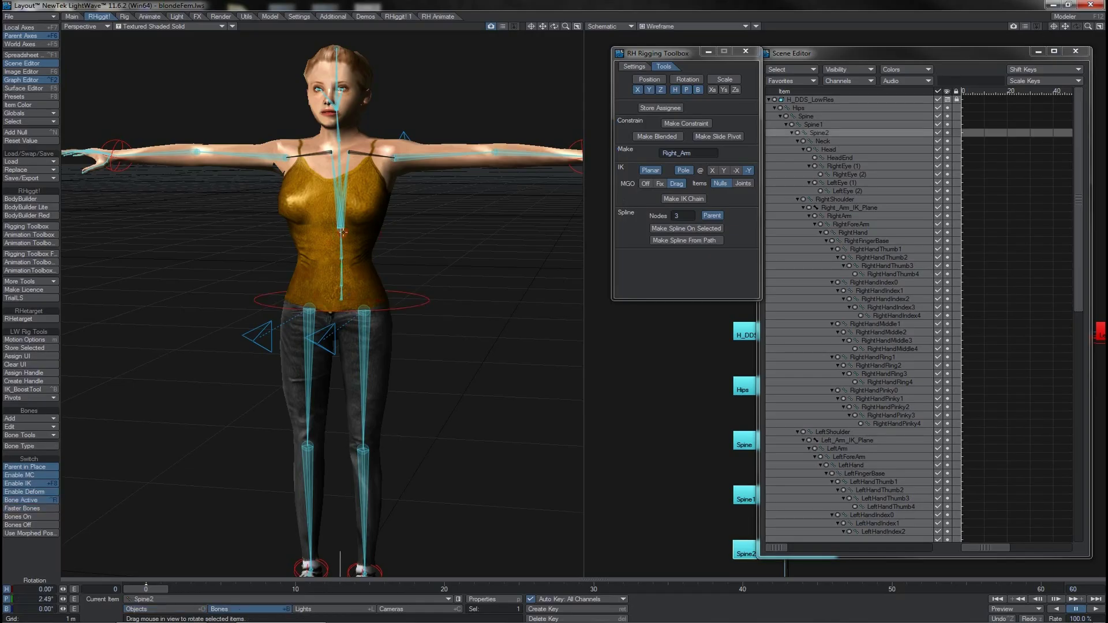
pyautogui.keyDown('shift'); pyautogui.click(342, 261); pyautogui.keyUp('shift')
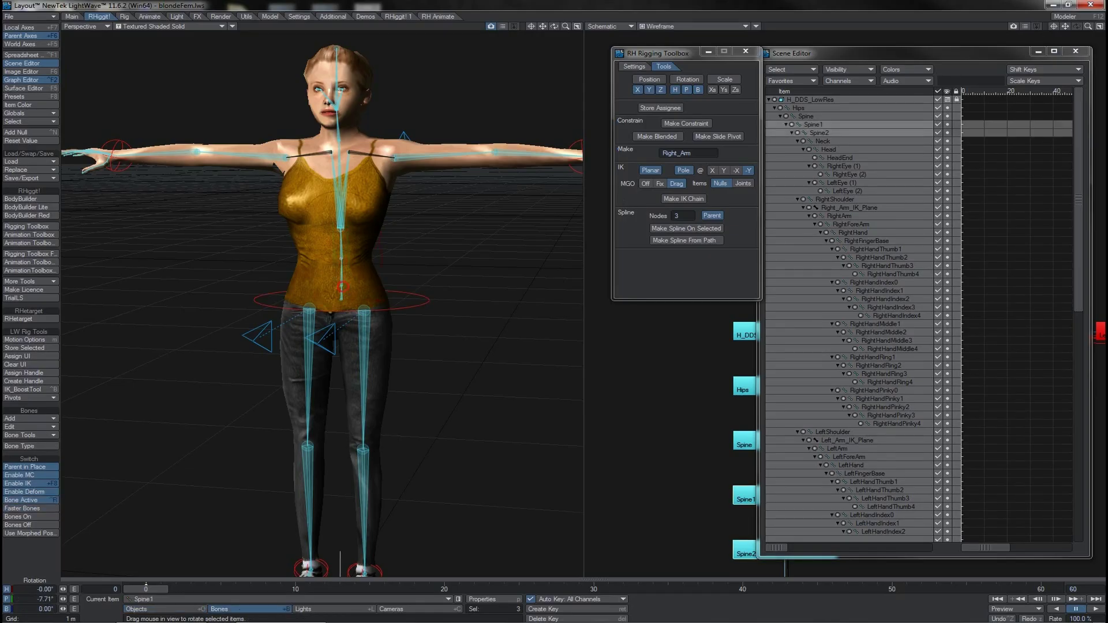
pyautogui.keyDown('shift'); pyautogui.click(343, 286); pyautogui.keyUp('shift')
pyautogui.moveTo(423, 227)
pyautogui.mouseDown()
pyautogui.moveTo(396, 232)
pyautogui.moveTo(423, 228)
pyautogui.mouseUp()
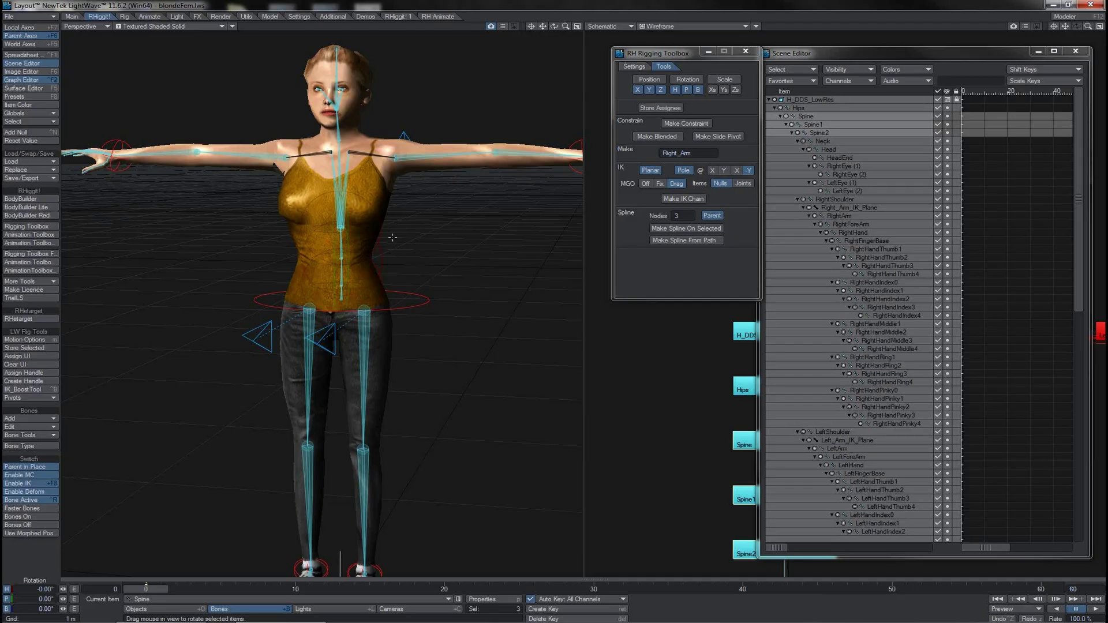
# - Add a null named Spine and place it in front of the torso at about Y 1.14 m, Z -308 mm in the side view
pyautogui.click(45, 136)
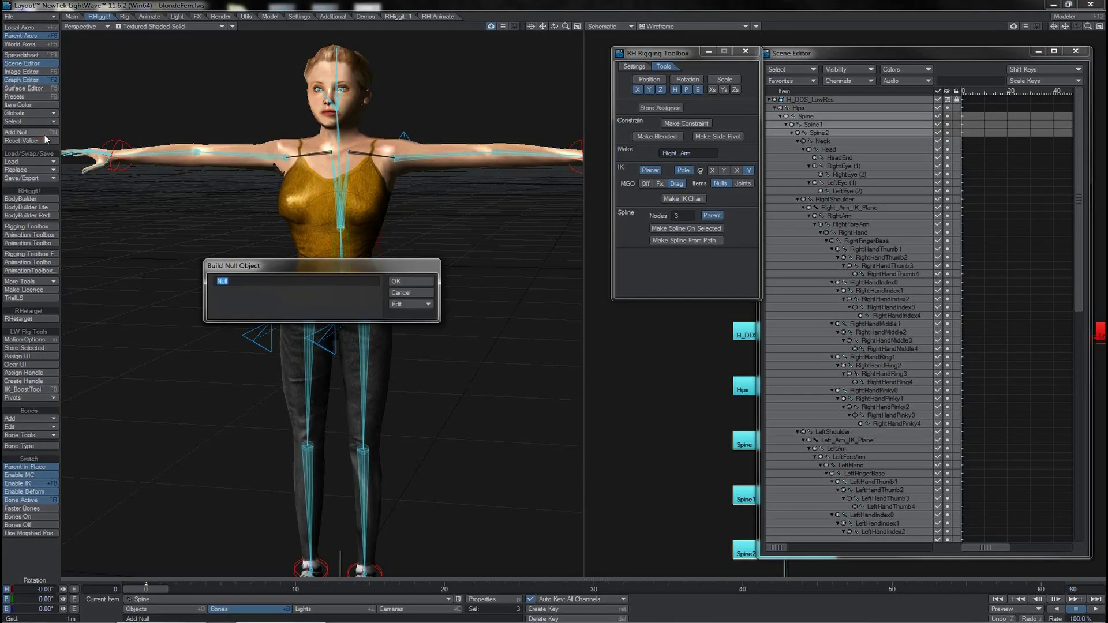
pyautogui.write('Spine')
pyautogui.press('Return')
pyautogui.press('3')
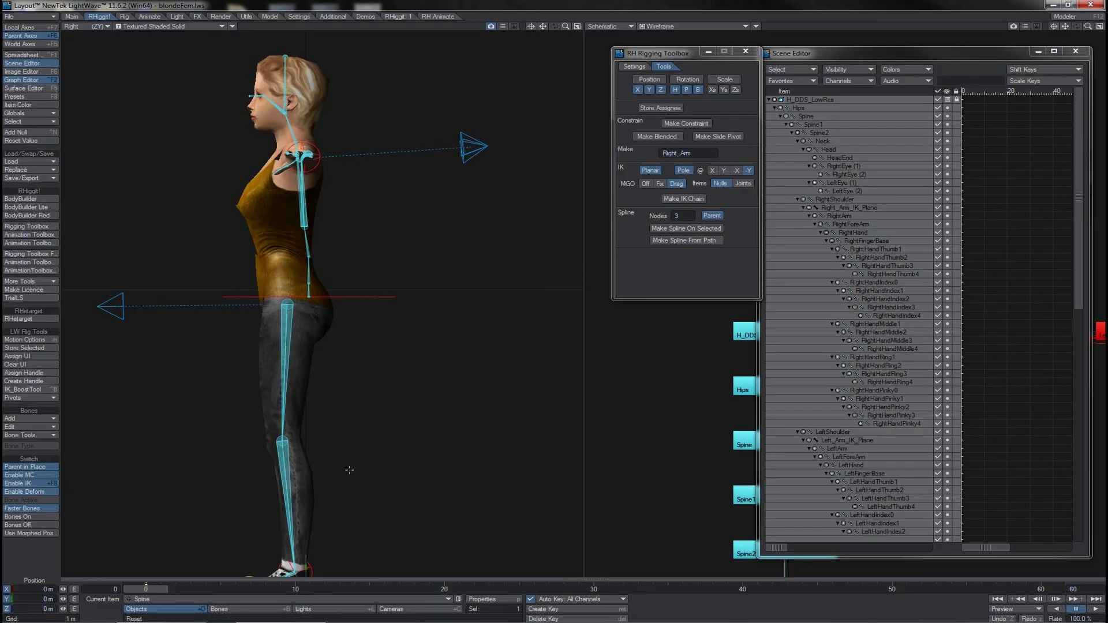
pyautogui.moveTo(365, 478); pyautogui.dragTo(425, 105)
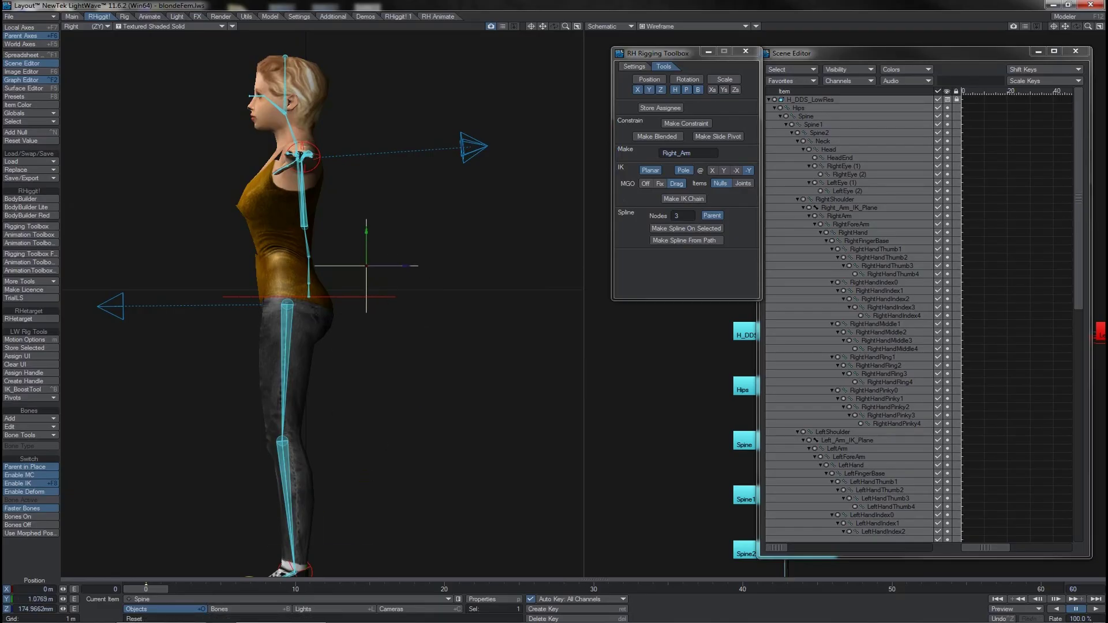
pyautogui.moveTo(366, 266); pyautogui.dragTo(370, 242)
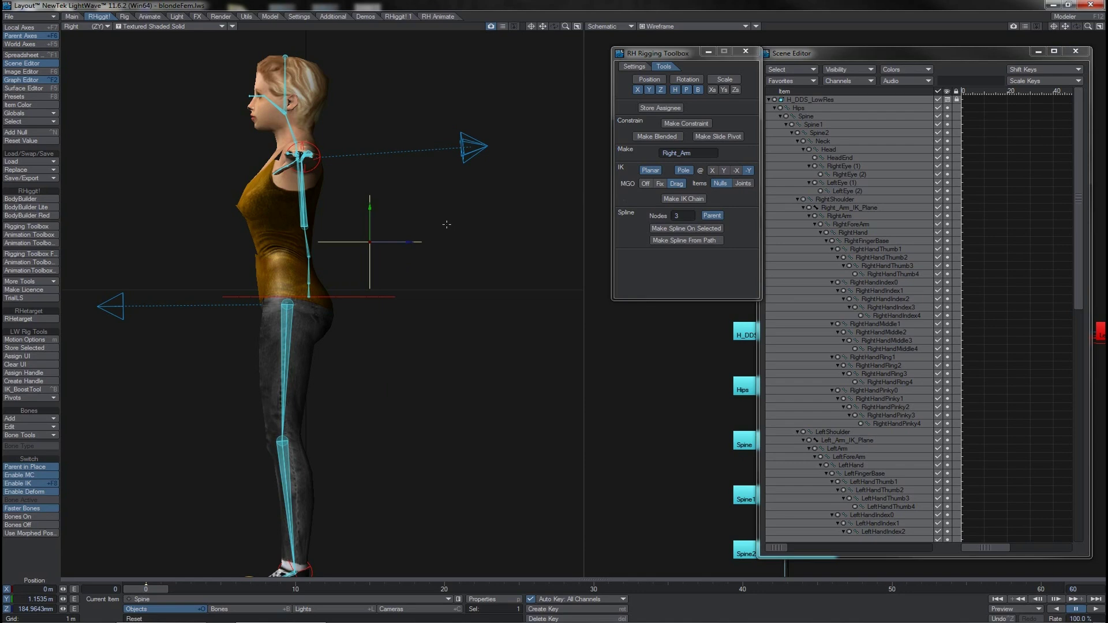
pyautogui.moveTo(446, 225); pyautogui.dragTo(302, 228)
pyautogui.moveTo(302, 228); pyautogui.dragTo(276, 228)
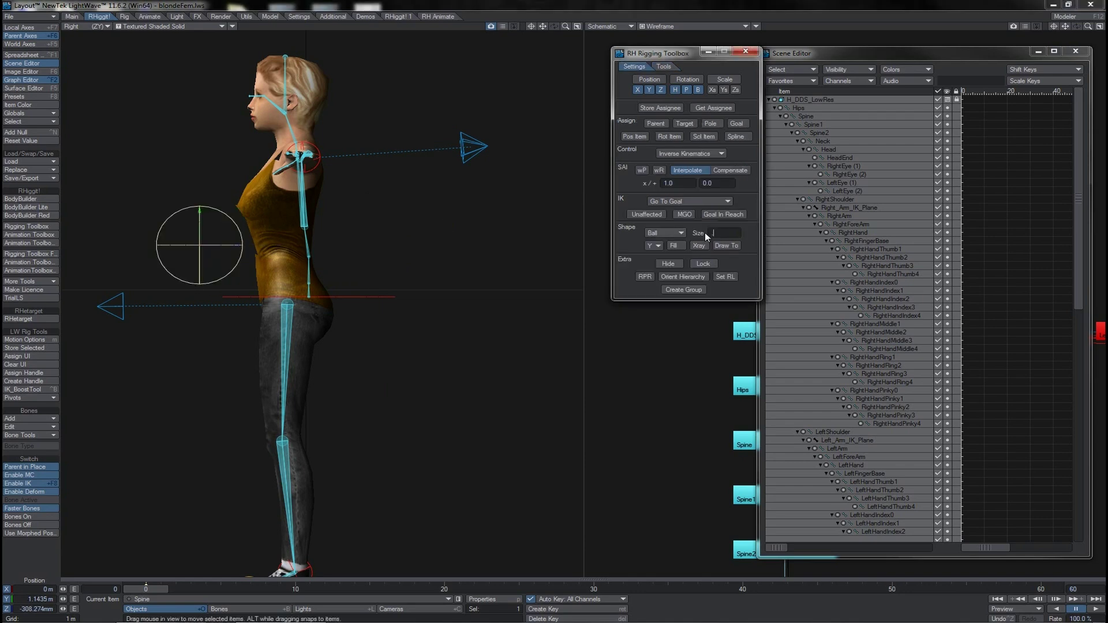
# - Shape the Spine null as a 100 mm ball and colour it magenta
pyautogui.press('Return')
pyautogui.click(906, 69)
pyautogui.moveTo(903, 70)
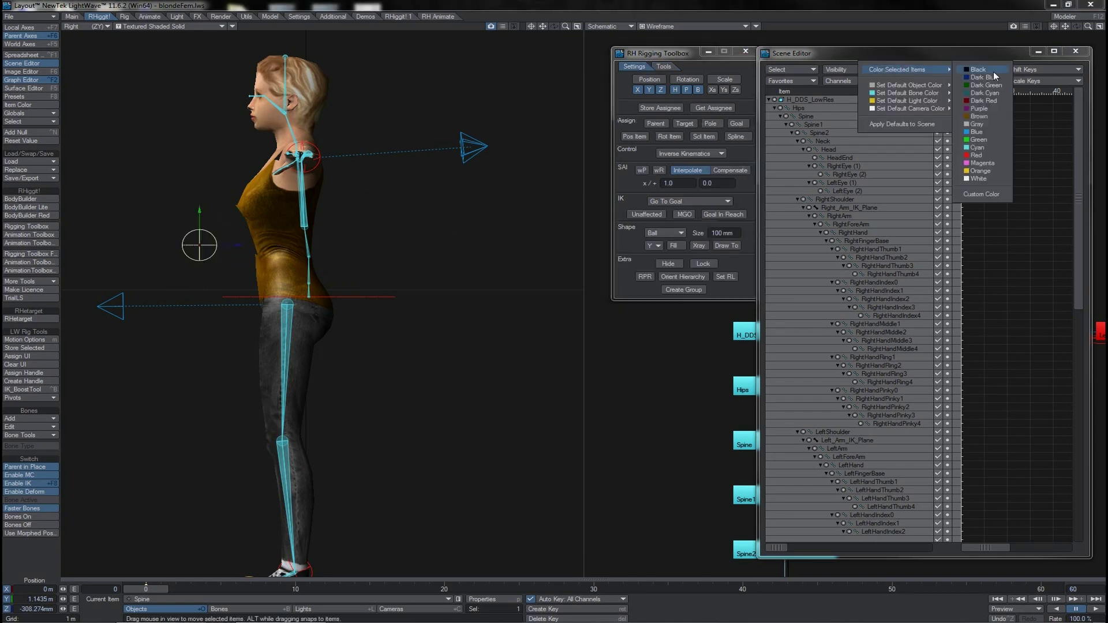
pyautogui.click(979, 167)
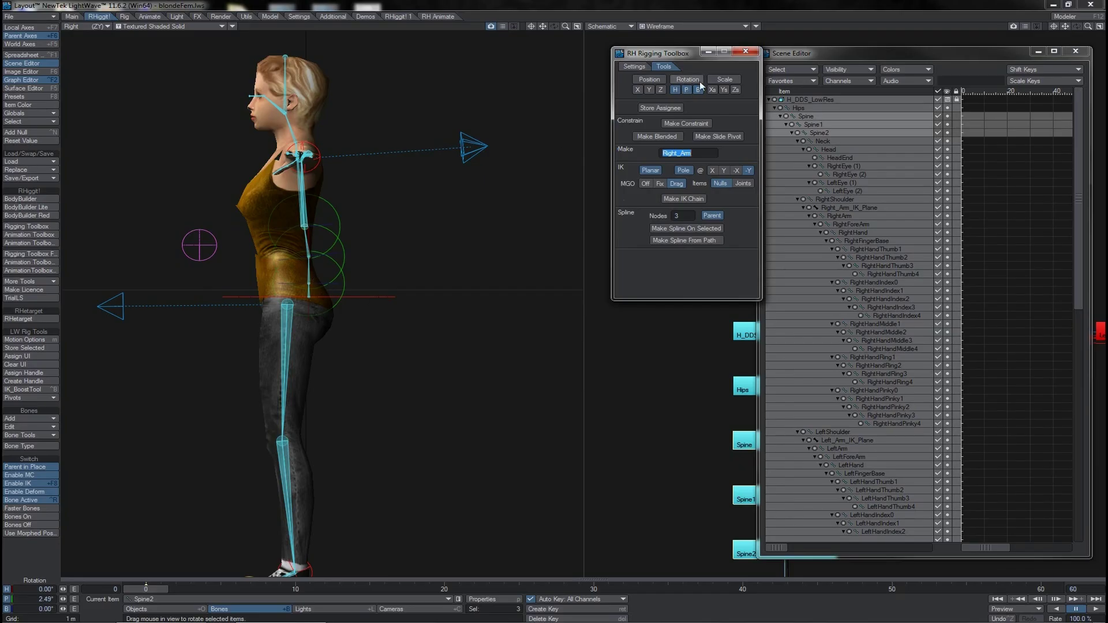
# - Constrain the three spine bones to the Spine null on heading, pitch and bank, and test the bend by rotating the null
pyautogui.click(666, 109)
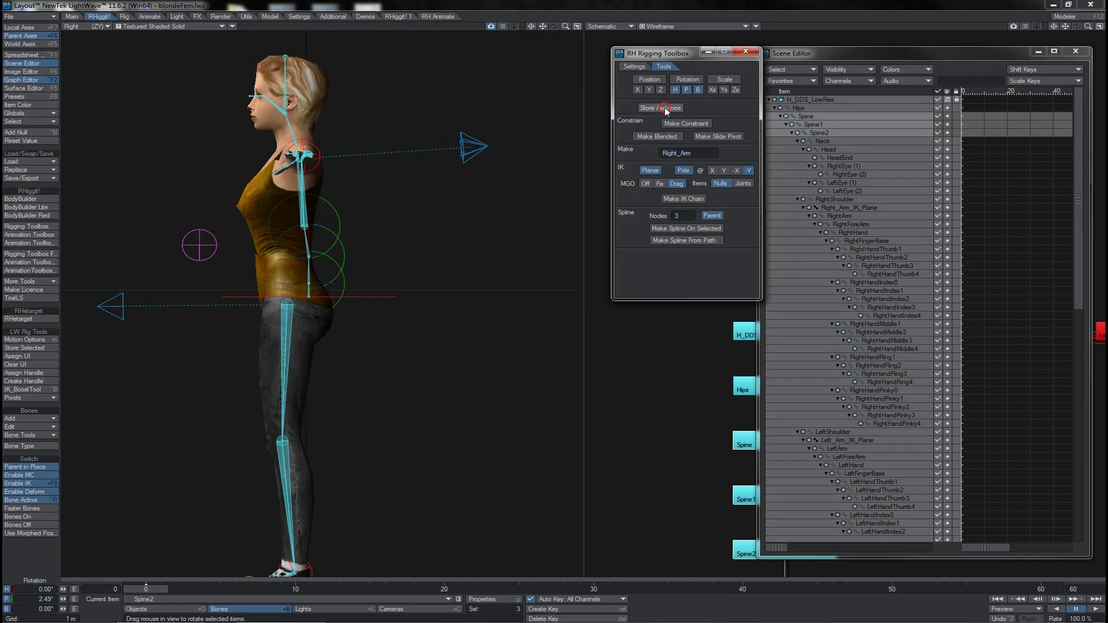
pyautogui.click(196, 236)
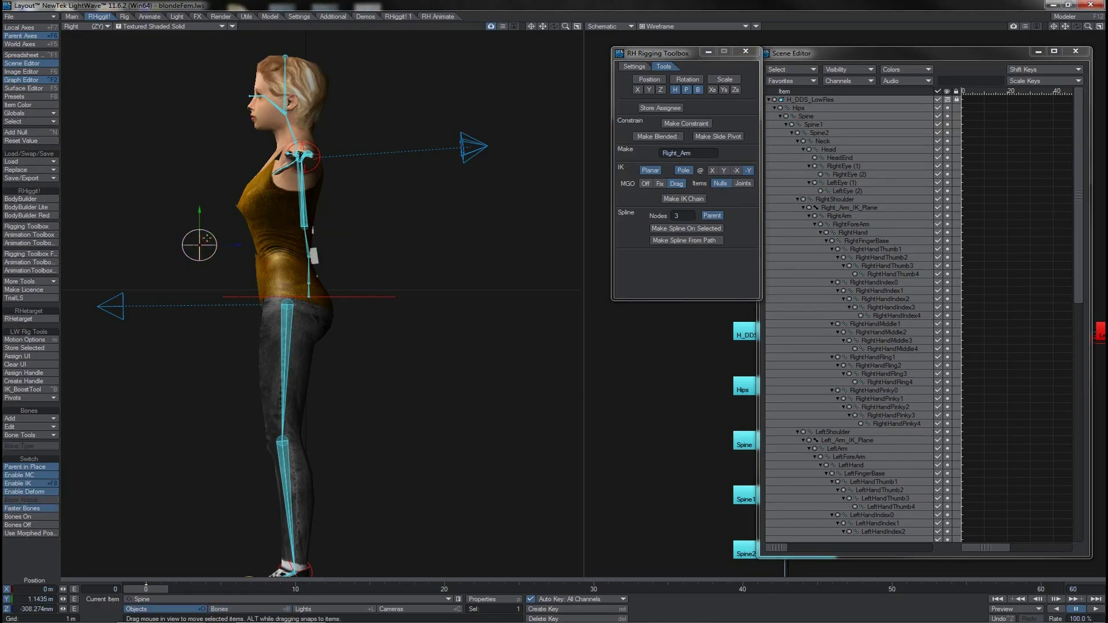
pyautogui.press('y')
pyautogui.moveTo(223, 224); pyautogui.dragTo(323, 197)
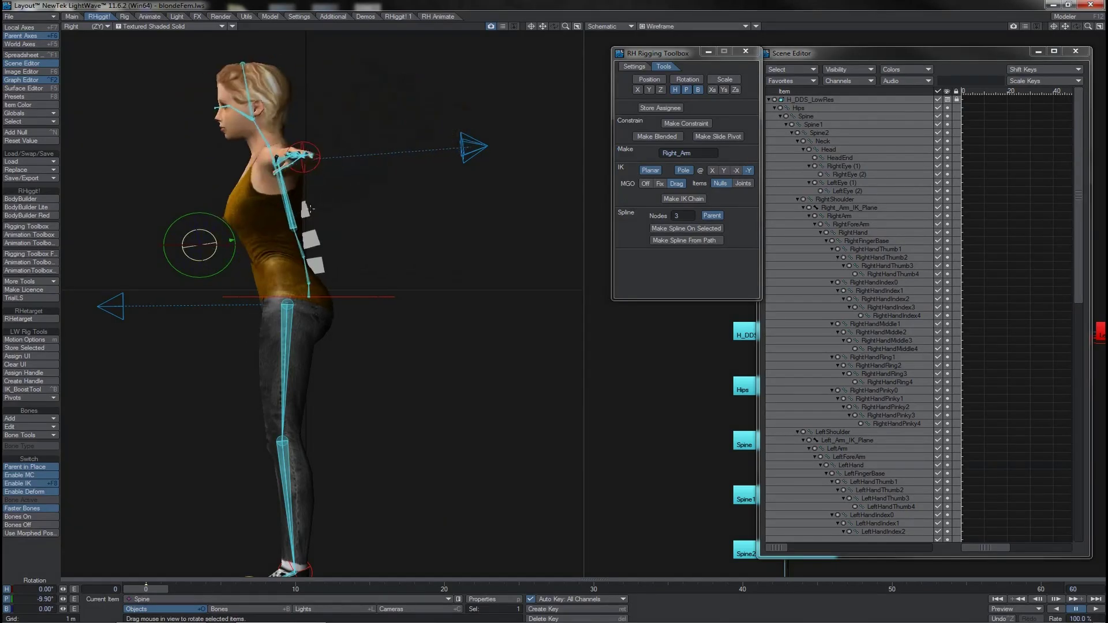
# - Hide and lock the three spine MATCHTO nulls, and undo the test rotation of the Spine null
pyautogui.click(306, 212)
pyautogui.keyDown('shift'); pyautogui.click(312, 238); pyautogui.keyUp('shift')
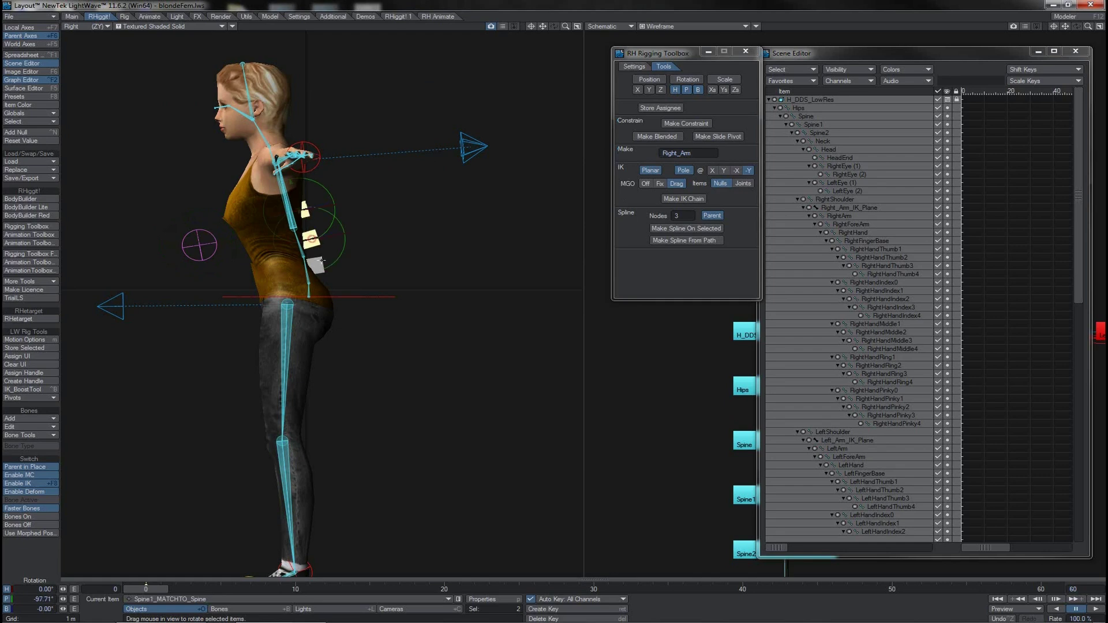
pyautogui.keyDown('shift'); pyautogui.click(321, 261); pyautogui.keyUp('shift')
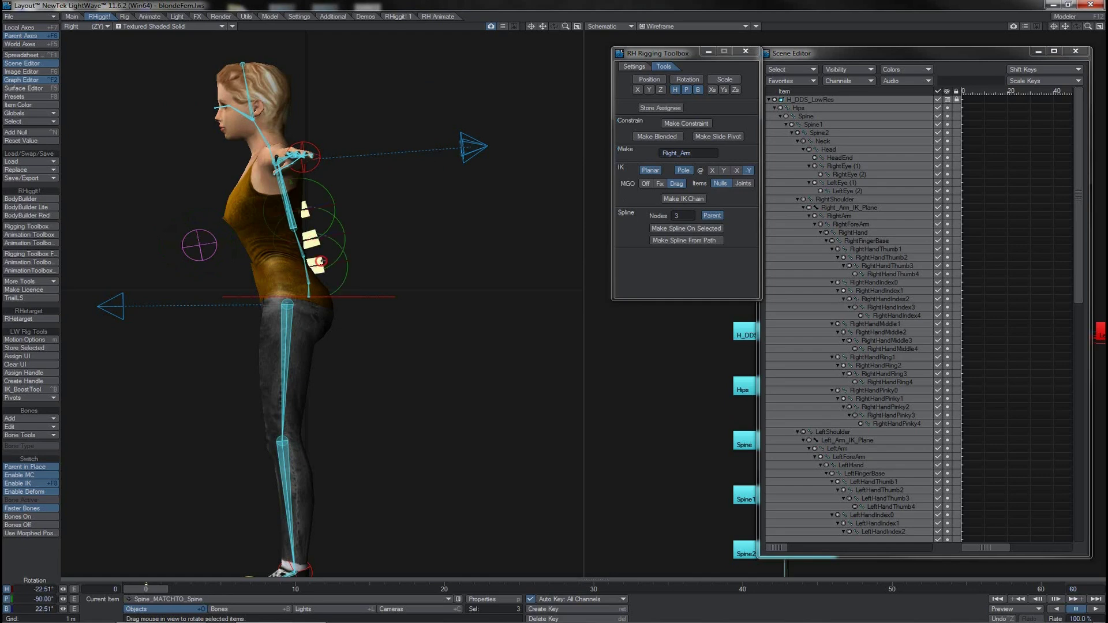
pyautogui.click(639, 68)
pyautogui.click(199, 245)
pyautogui.hotkey('ctrl', 'z')
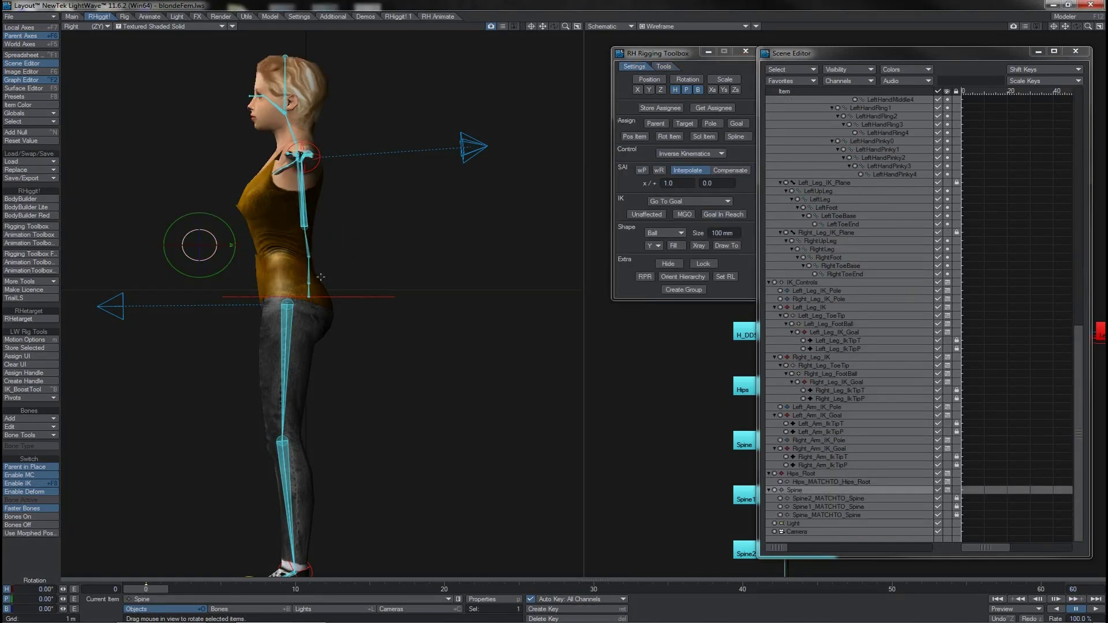
# - Try rotating the LeftShoulder bone in the perspective view, and undo the rotation
pyautogui.press('4')
pyautogui.moveTo(420, 245); pyautogui.dragTo(421, 245)
pyautogui.moveTo(338, 236); pyautogui.dragTo(327, 235)
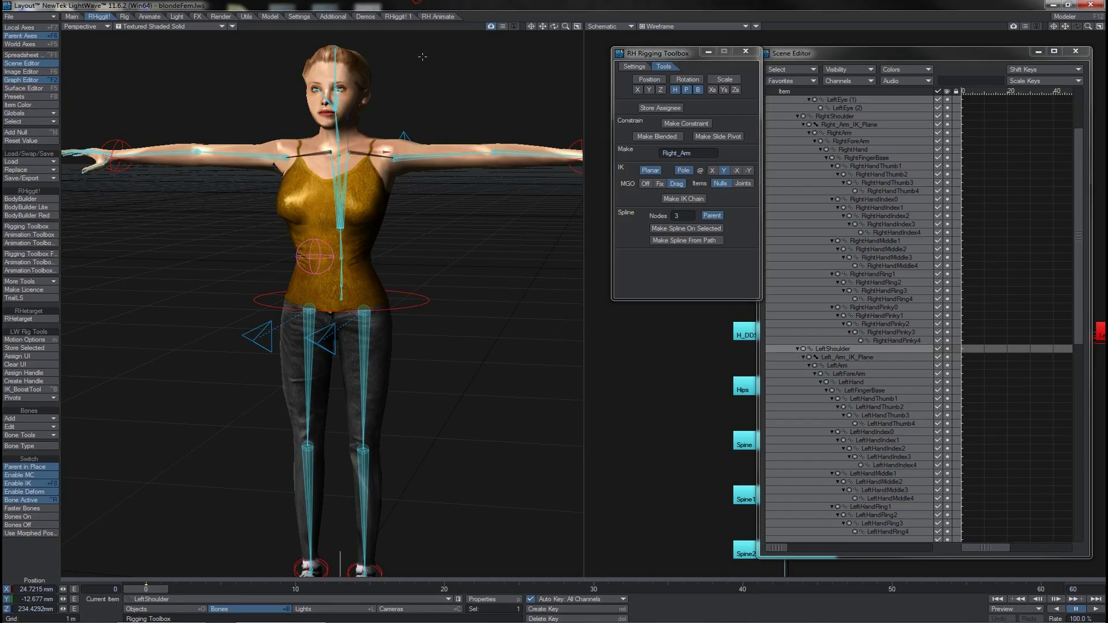
pyautogui.press('y')
pyautogui.moveTo(423, 95); pyautogui.dragTo(420, 99)
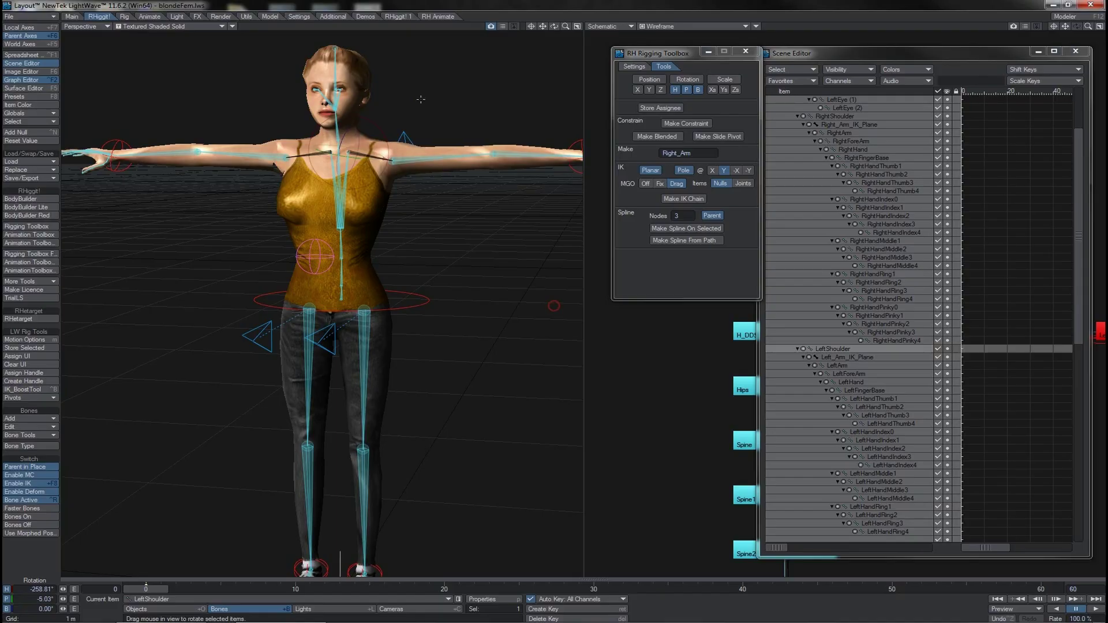
pyautogui.hotkey('ctrl', 'z')
# - Create rotation constraint controls for the LeftShoulder and RightShoulder bones
pyautogui.moveTo(531, 26); pyautogui.dragTo(565, 31)
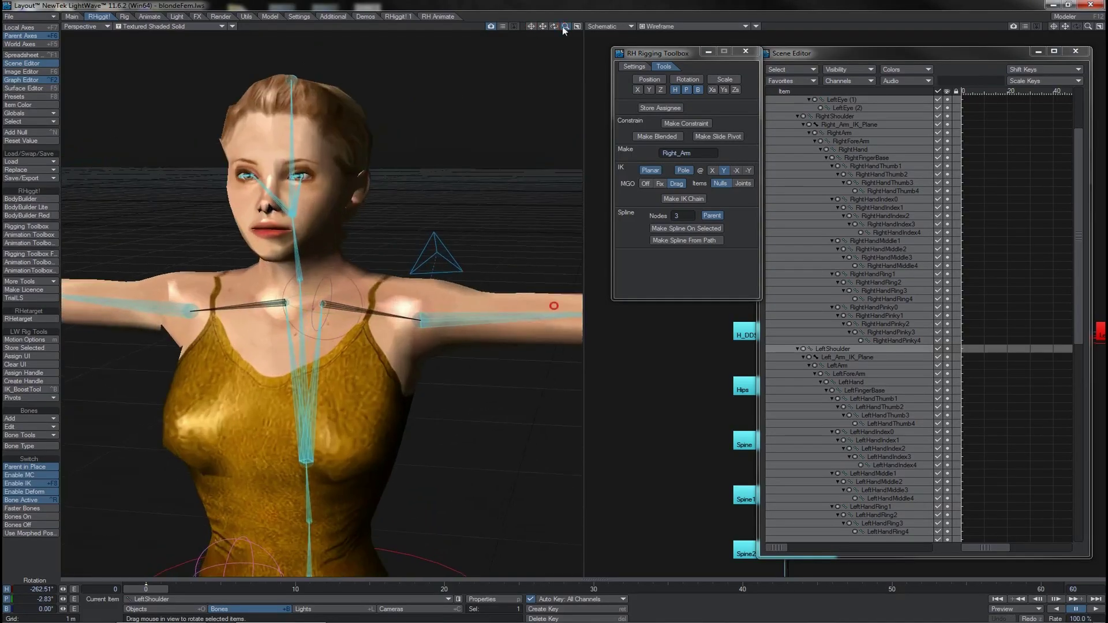
pyautogui.click(845, 357)
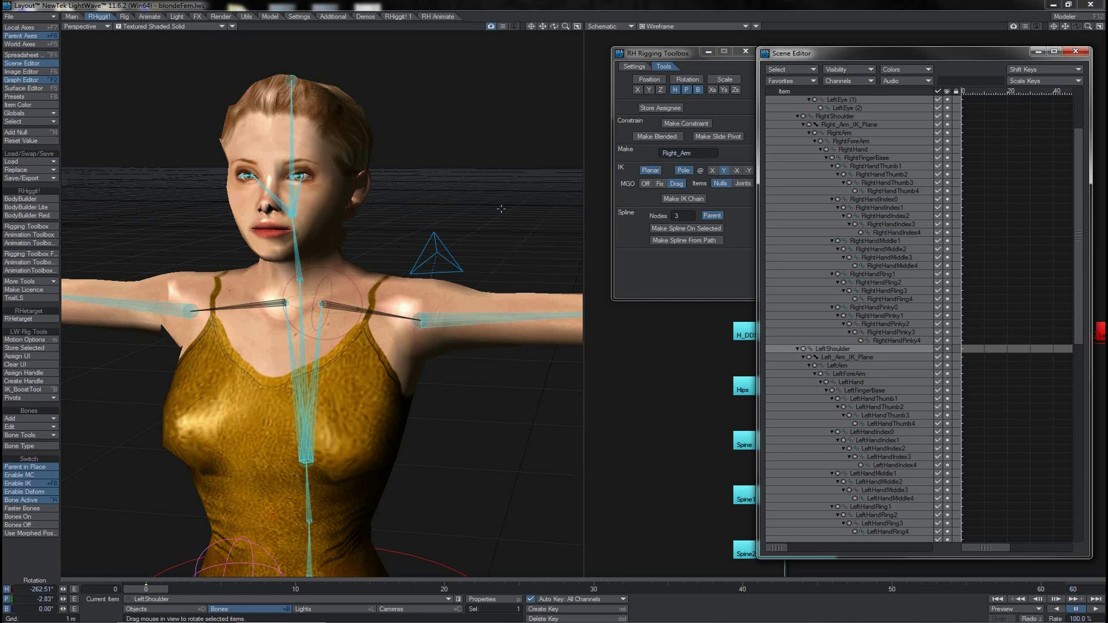
pyautogui.click(667, 109)
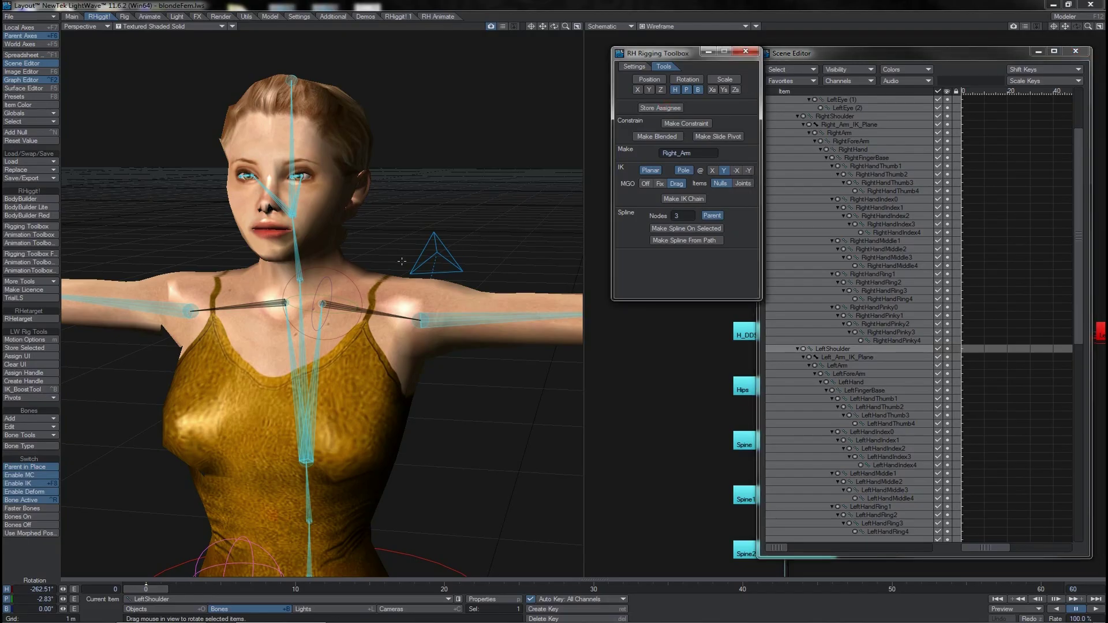
pyautogui.click(693, 124)
pyautogui.click(286, 303)
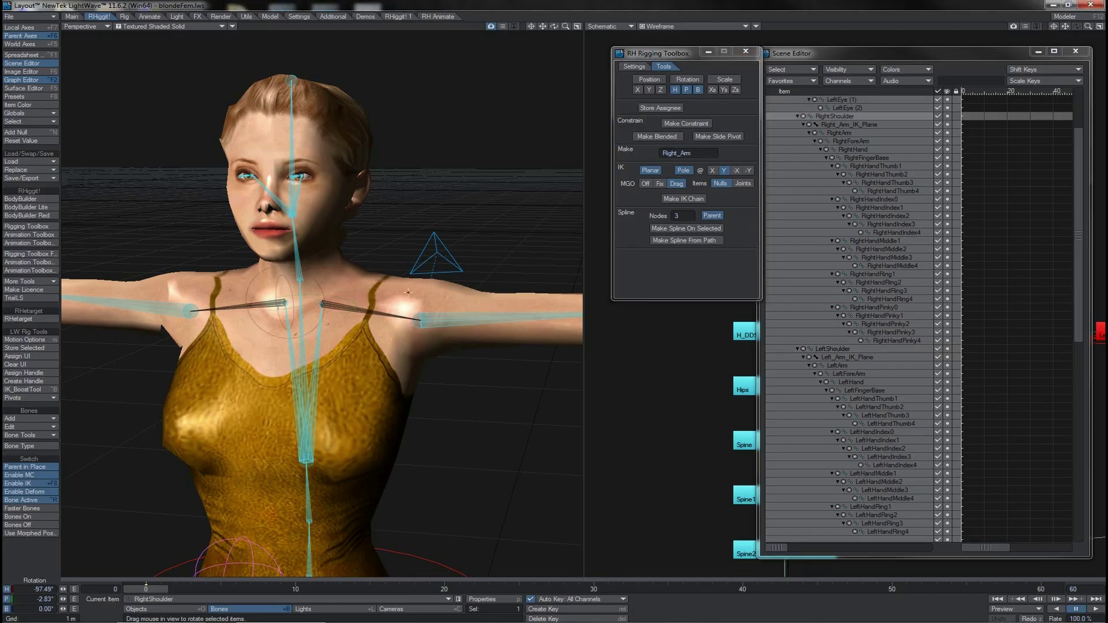
pyautogui.click(674, 108)
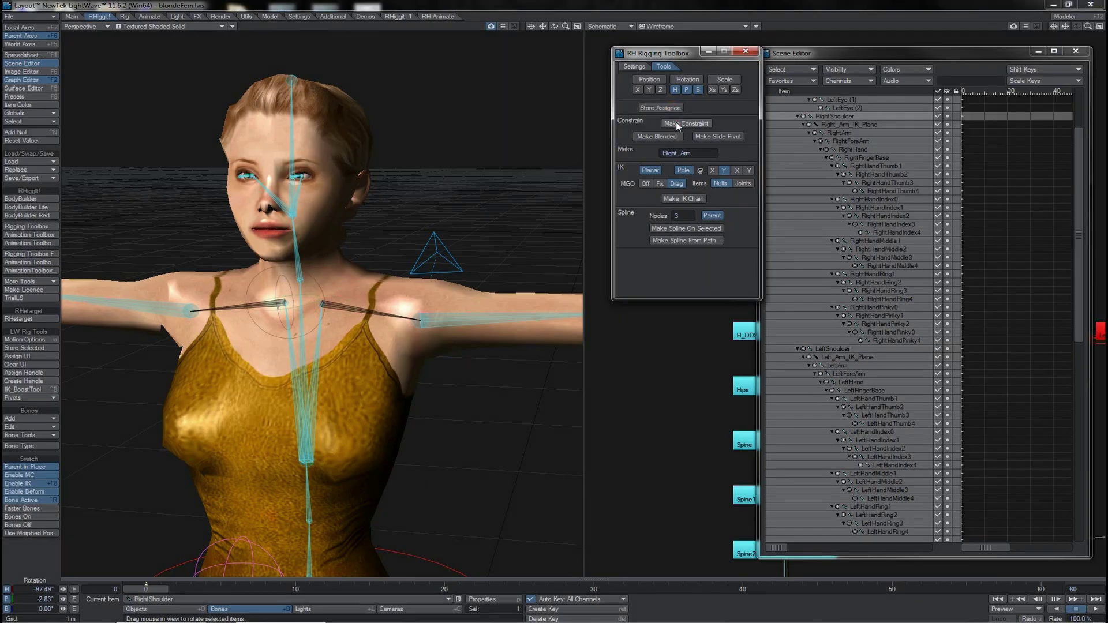
# - Using Bounding Box display, move the shoulder controls beside the head to about X 151 mm and -130 mm, and restore Textured Shaded Solid
pyautogui.click(220, 26)
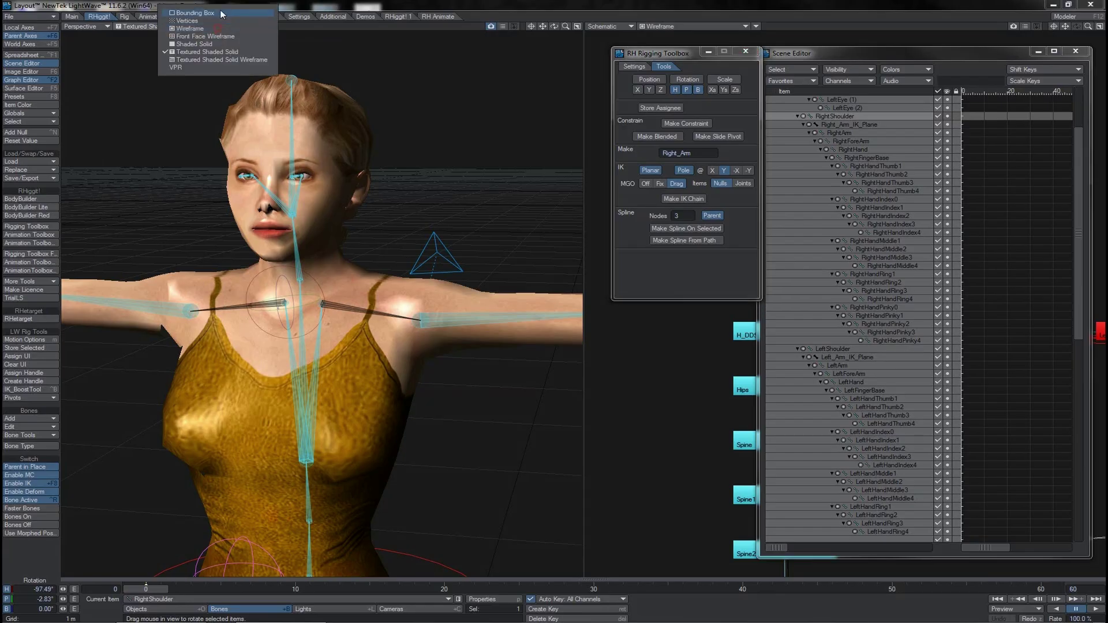
pyautogui.click(231, 13)
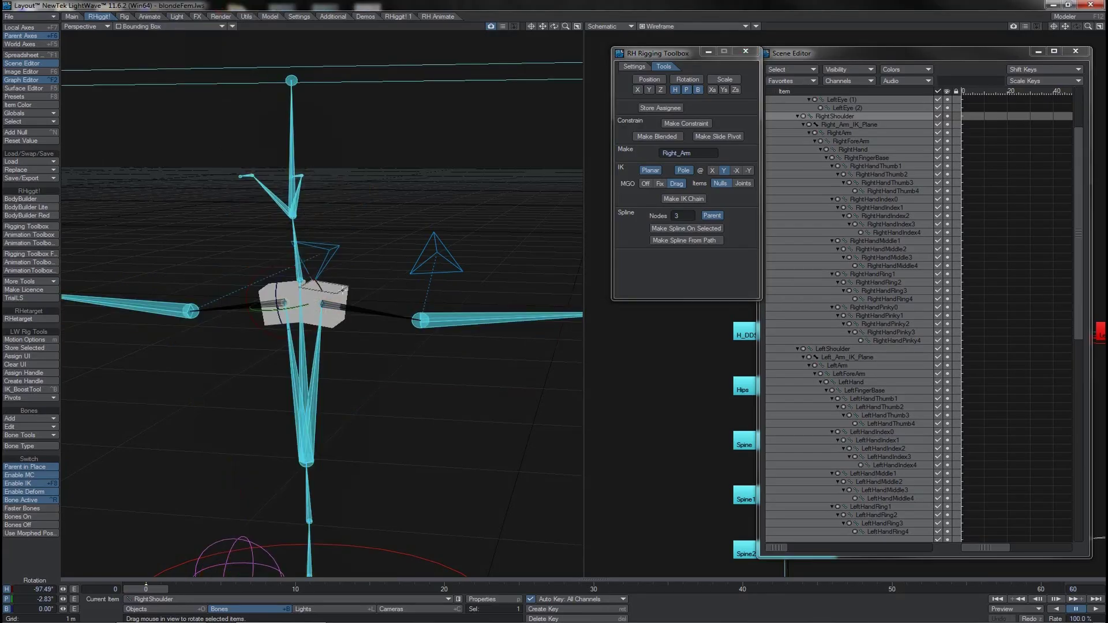
pyautogui.click(343, 290)
pyautogui.press('1')
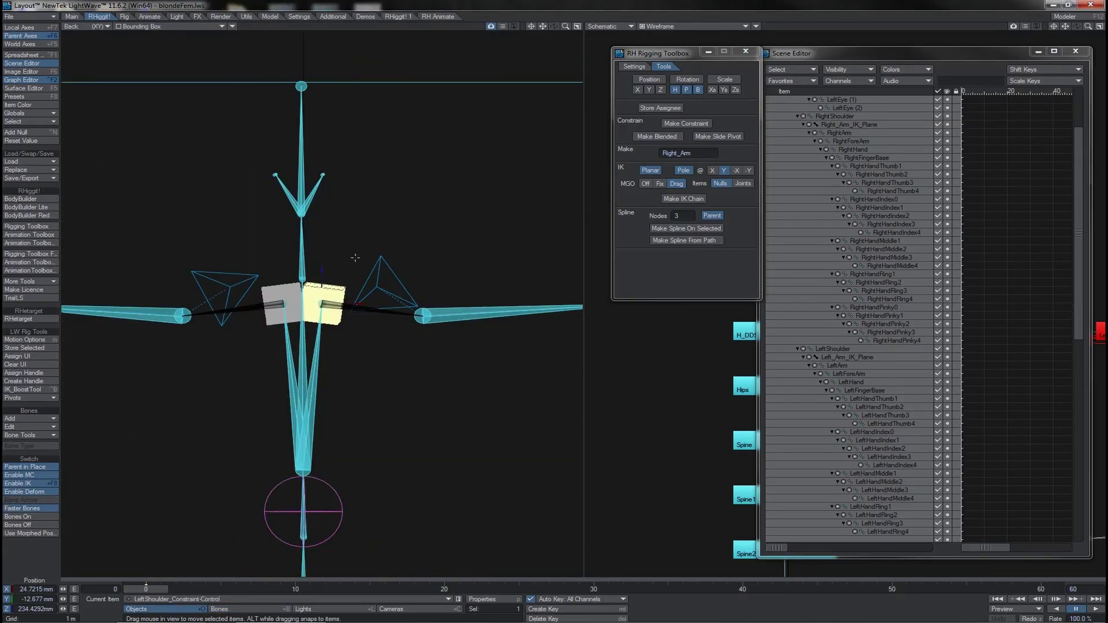
pyautogui.moveTo(354, 257); pyautogui.dragTo(452, 163)
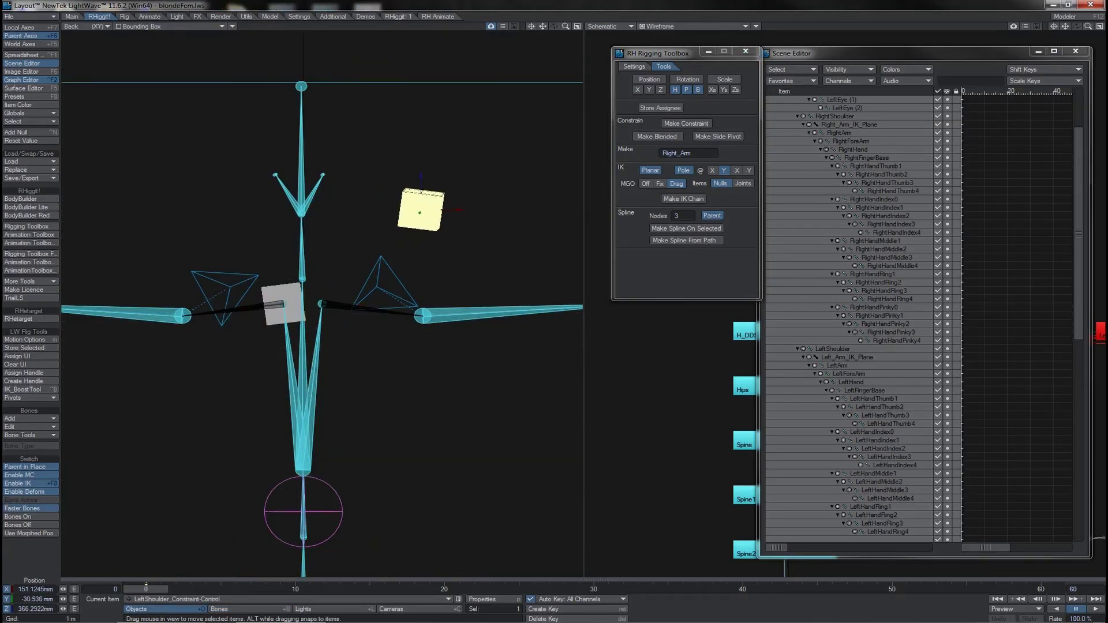
pyautogui.click(281, 290)
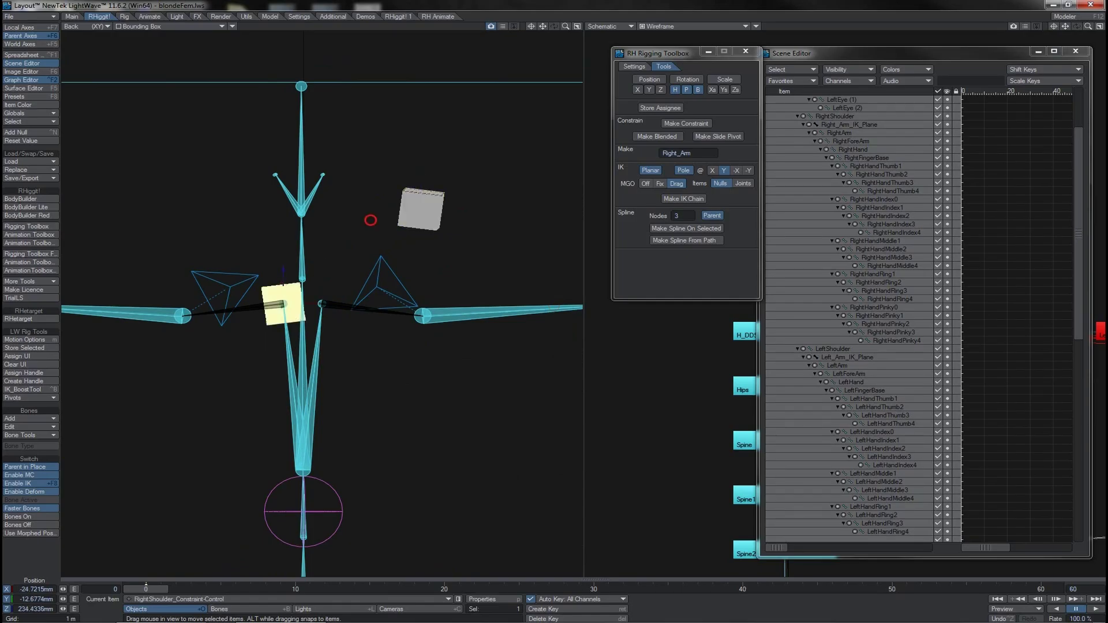
pyautogui.moveTo(370, 220); pyautogui.dragTo(288, 131)
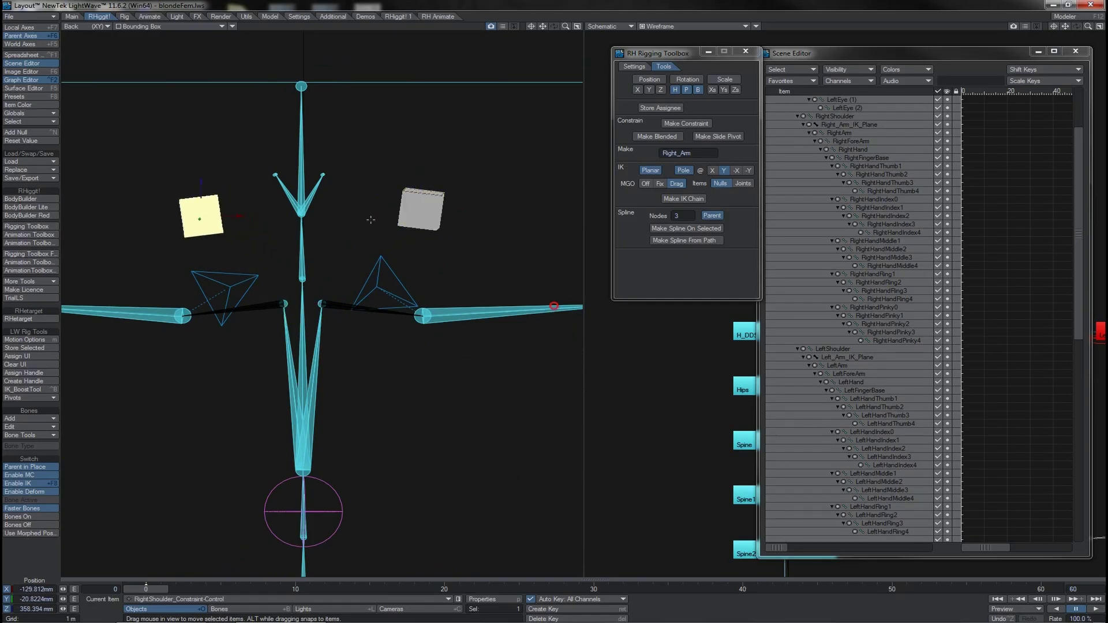
pyautogui.click(196, 26)
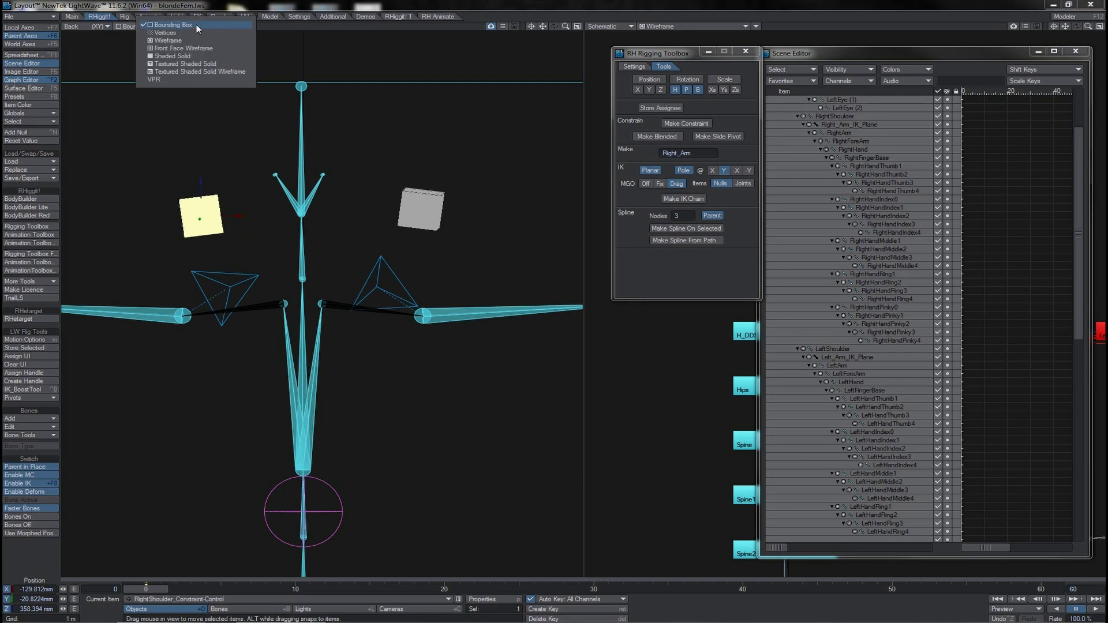
pyautogui.click(193, 64)
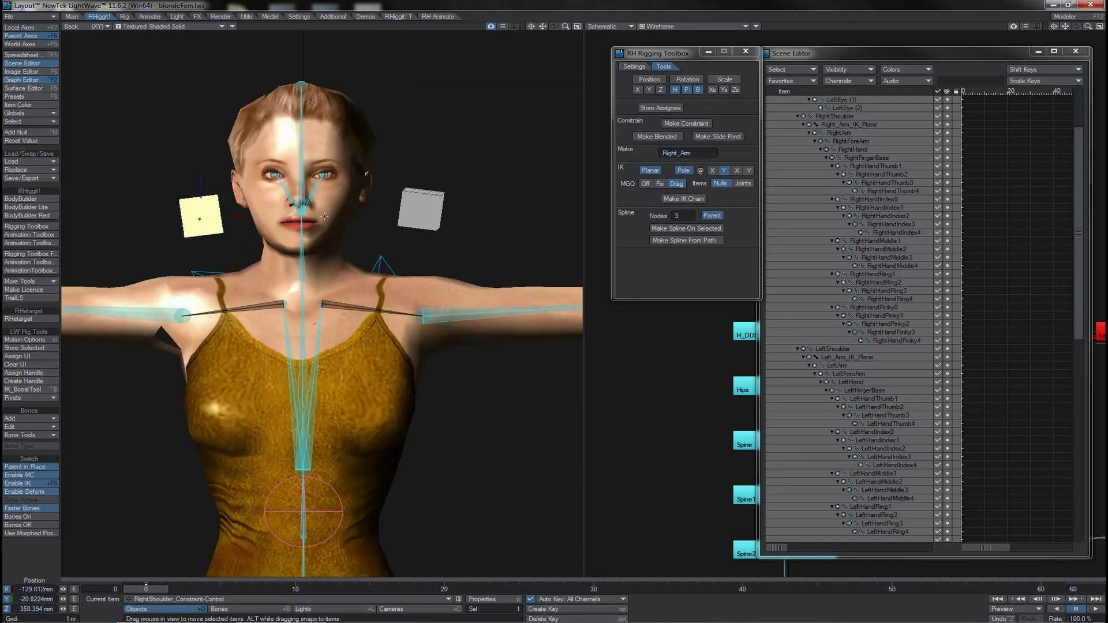
# - Test the right and left shoulder controls by rotating each one, and undo the rotations
pyautogui.press('y')
pyautogui.moveTo(199, 164); pyautogui.dragTo(327, 154)
pyautogui.click(420, 205)
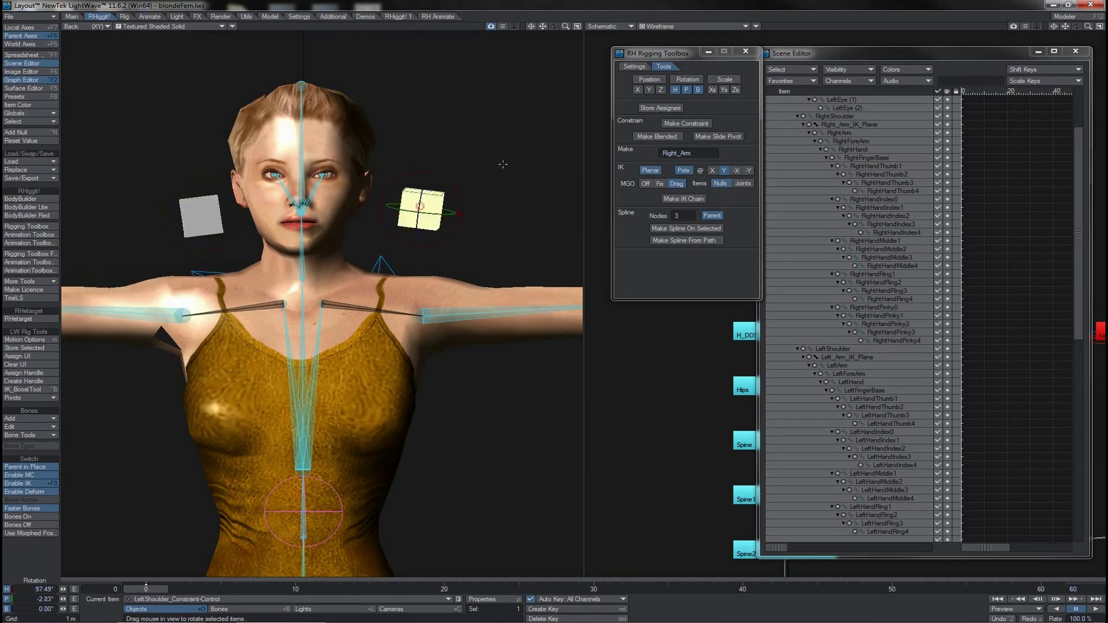
pyautogui.moveTo(503, 165); pyautogui.dragTo(502, 165)
pyautogui.hotkey('ctrl', 'z')
# - Shape both shoulder constraint controls as 40 mm balls and colour them orange
pyautogui.keyDown('shift'); pyautogui.click(214, 226); pyautogui.keyUp('shift')
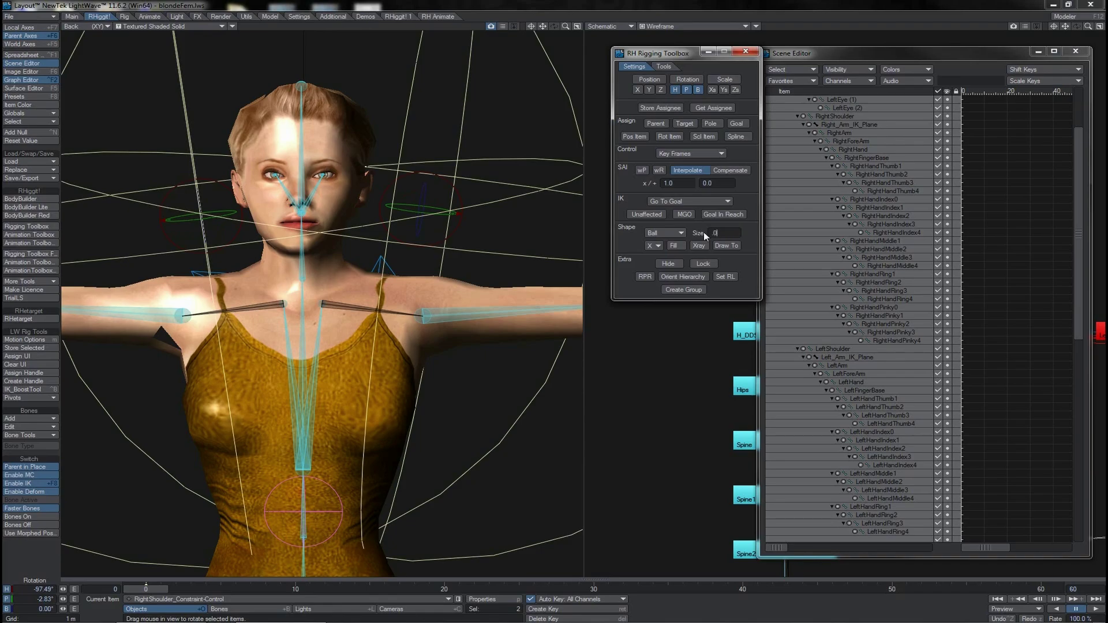
pyautogui.press('Return')
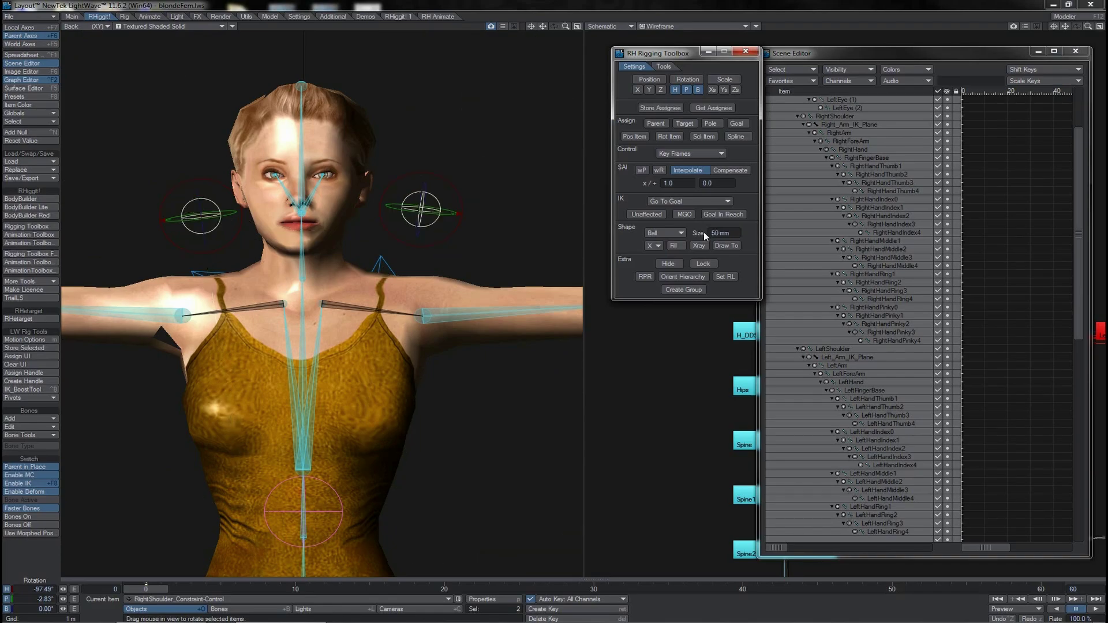
pyautogui.doubleClick(716, 233)
pyautogui.write('.04')
pyautogui.press('Return')
pyautogui.click(905, 70)
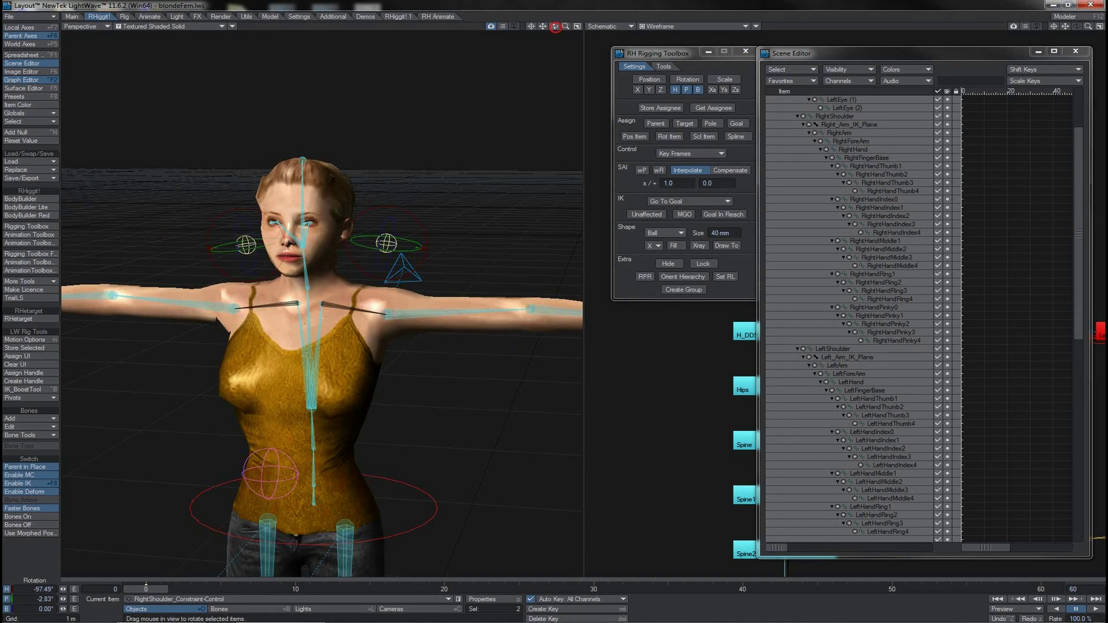
# - Add a null named Head above the character's head at about Y 1.87 m, Z -111 mm, and shape it as a 40 mm ball
pyautogui.moveTo(554, 27)
pyautogui.mouseDown()
pyautogui.moveTo(485, 28)
pyautogui.moveTo(558, 32)
pyautogui.mouseUp()
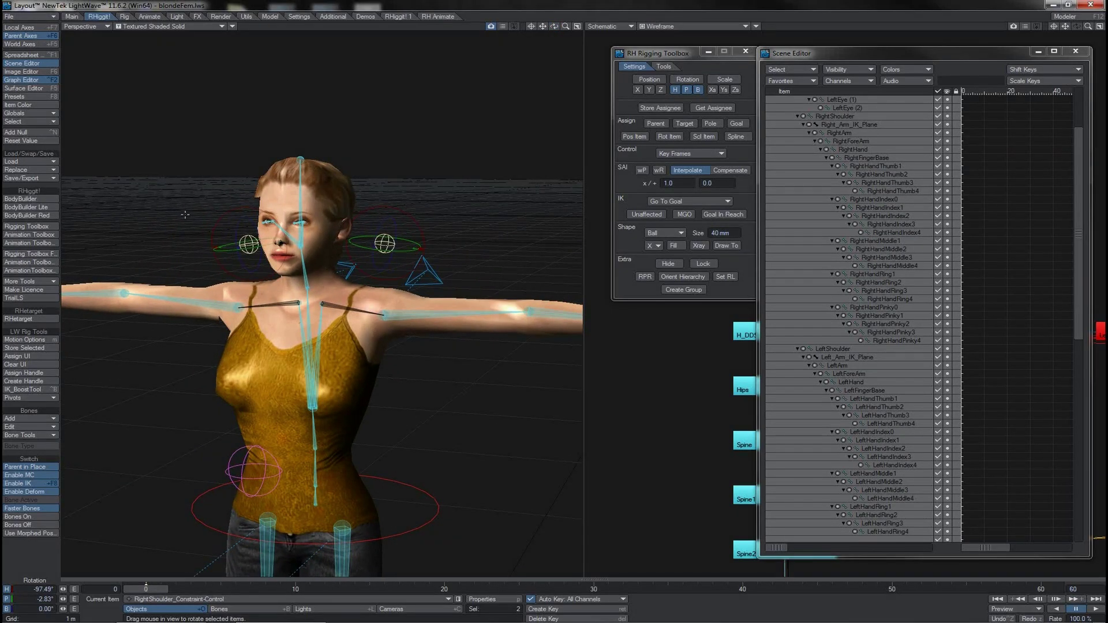
pyautogui.click(55, 134)
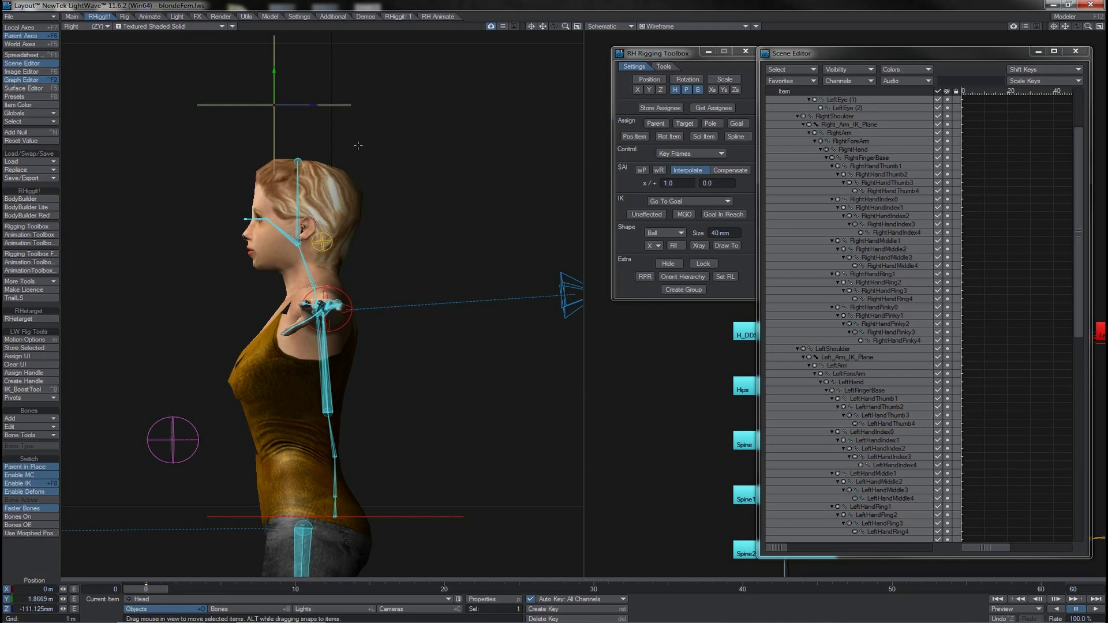
pyautogui.click(675, 233)
pyautogui.click(679, 233)
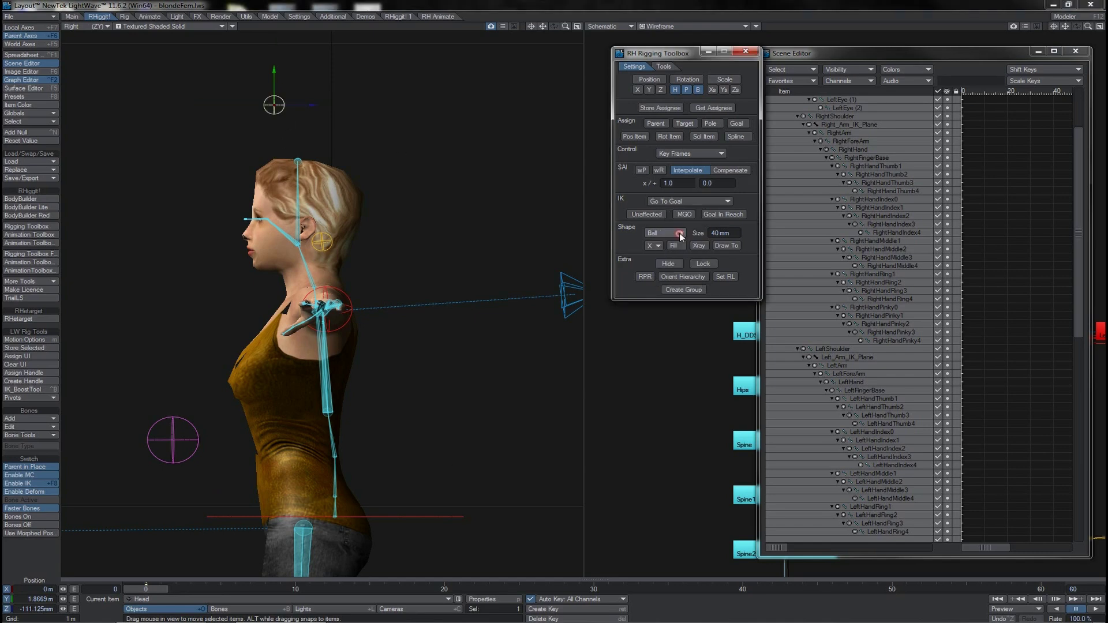
# - Resize the Head control's ball to 60 mm and colour it green
pyautogui.click(904, 70)
pyautogui.moveTo(915, 68)
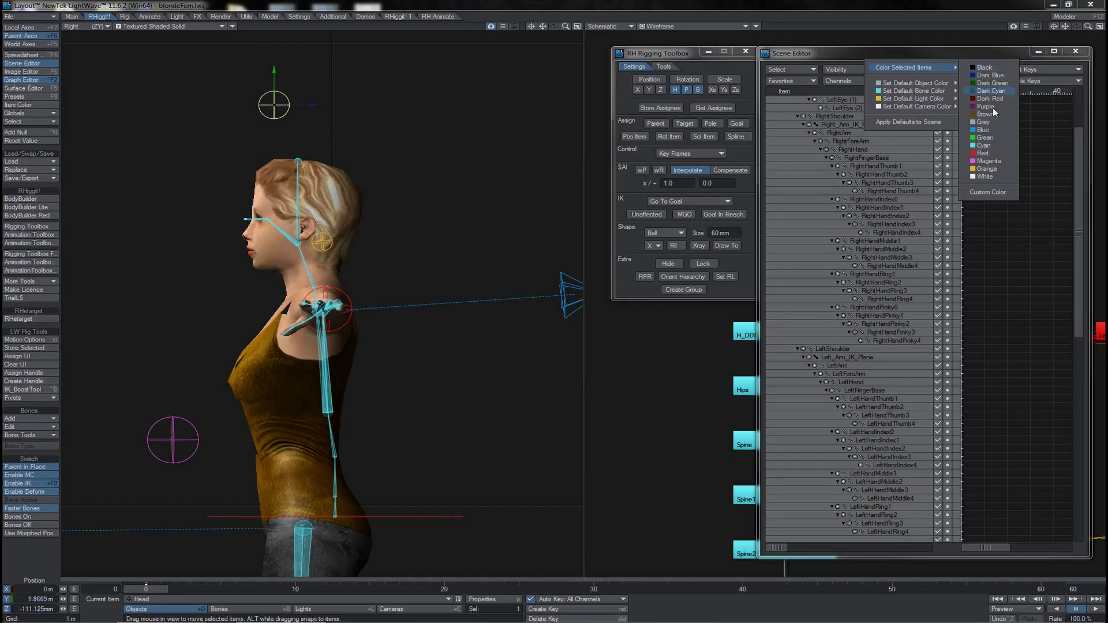
pyautogui.click(990, 139)
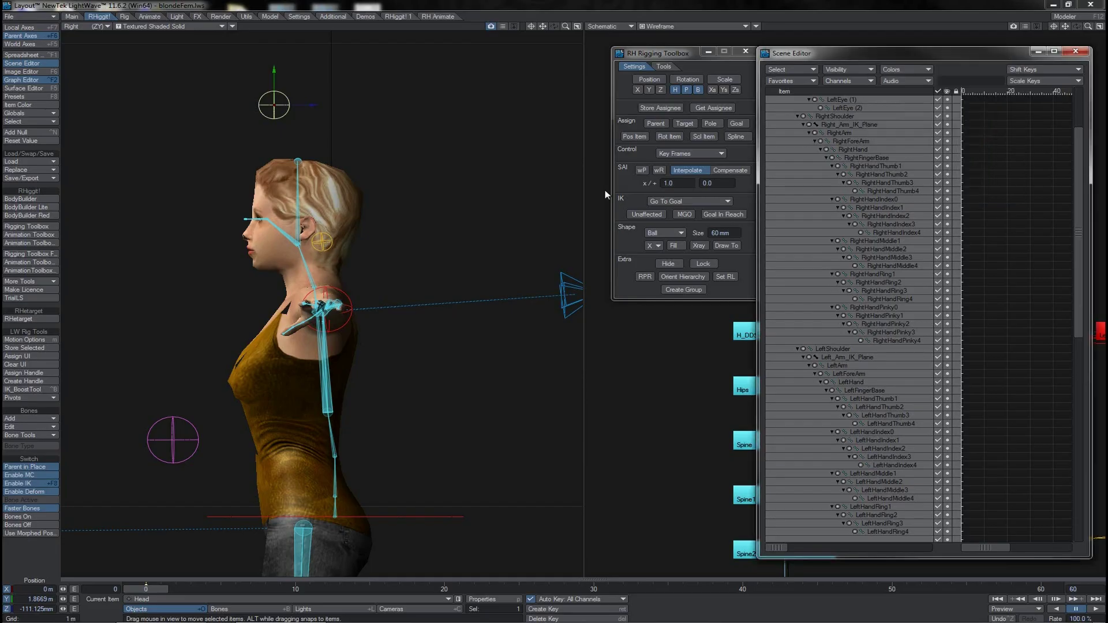
# - Constrain the Neck and Head bones to the Head control above the character
pyautogui.click(316, 286)
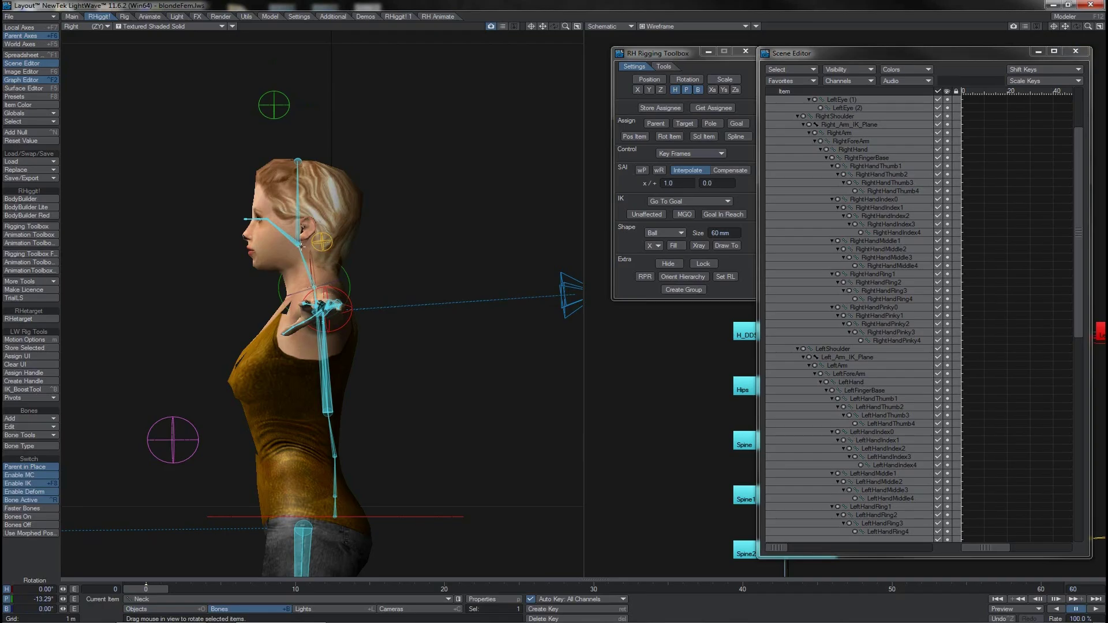
pyautogui.keyDown('shift'); pyautogui.click(301, 246); pyautogui.keyUp('shift')
pyautogui.click(667, 67)
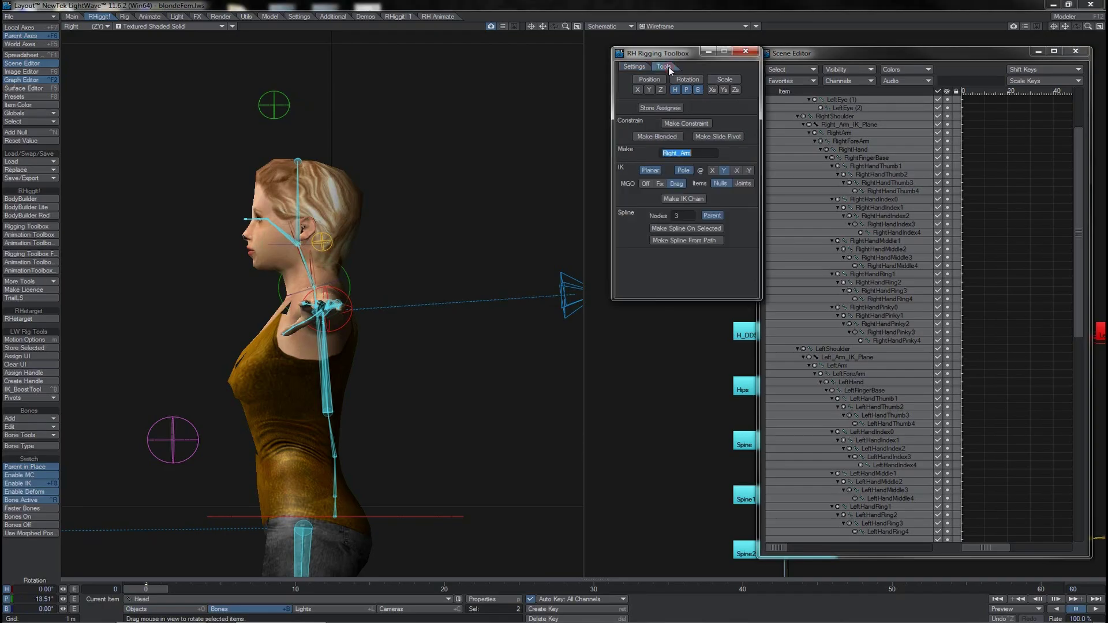
pyautogui.click(663, 108)
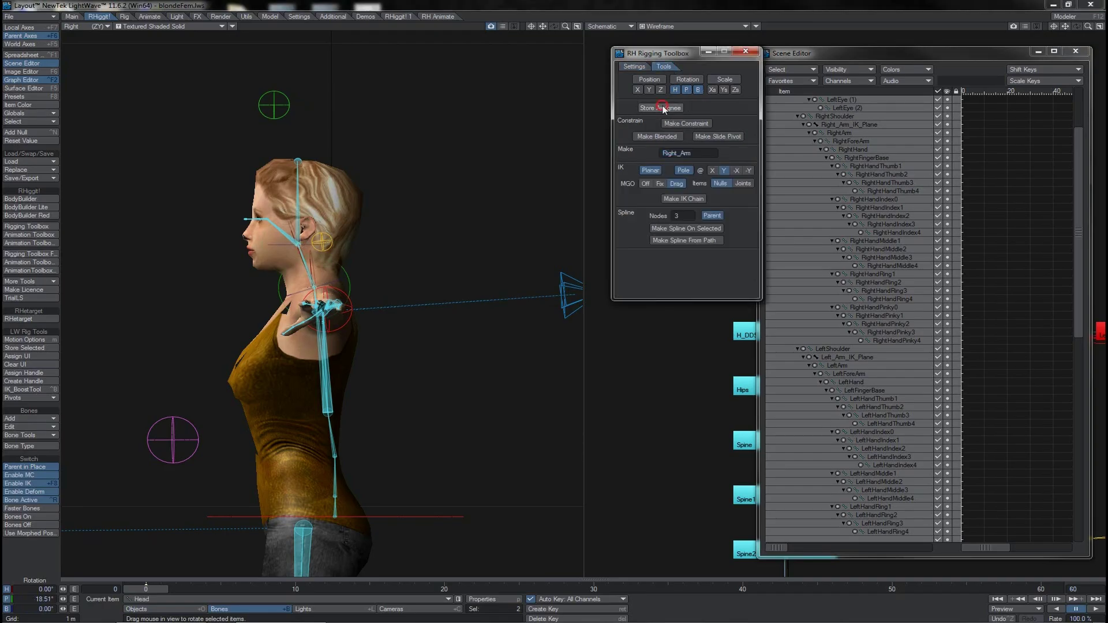
pyautogui.click(275, 104)
# - Test the Head control by rotating its pitch to about 26°, and undo the rotation
pyautogui.press('y')
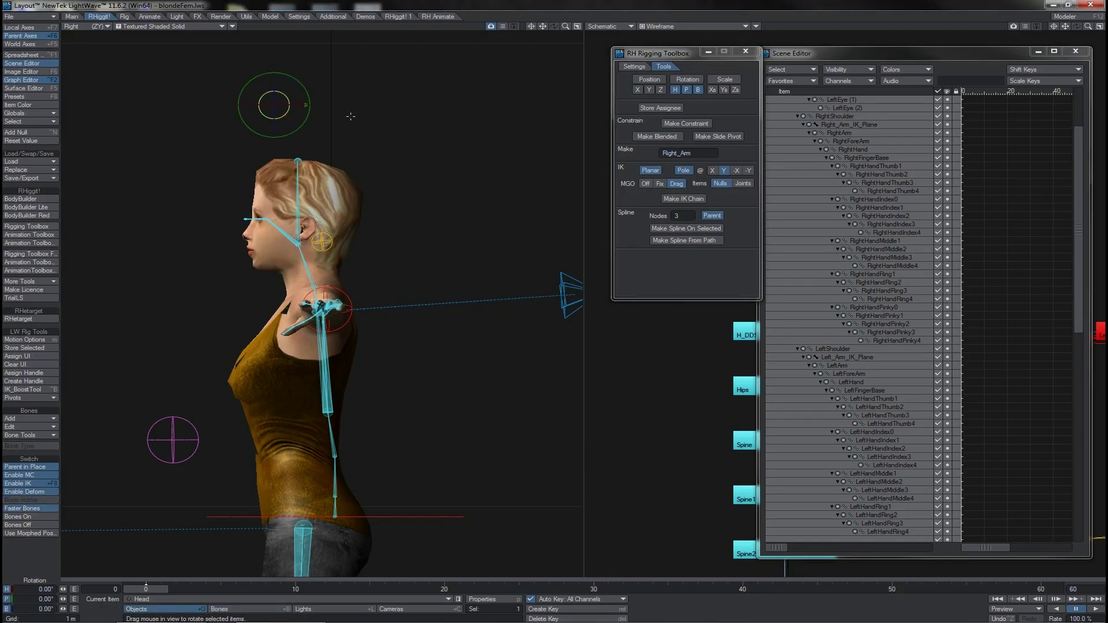
pyautogui.moveTo(368, 123); pyautogui.dragTo(312, 104)
pyautogui.hotkey('ctrl', 'z')
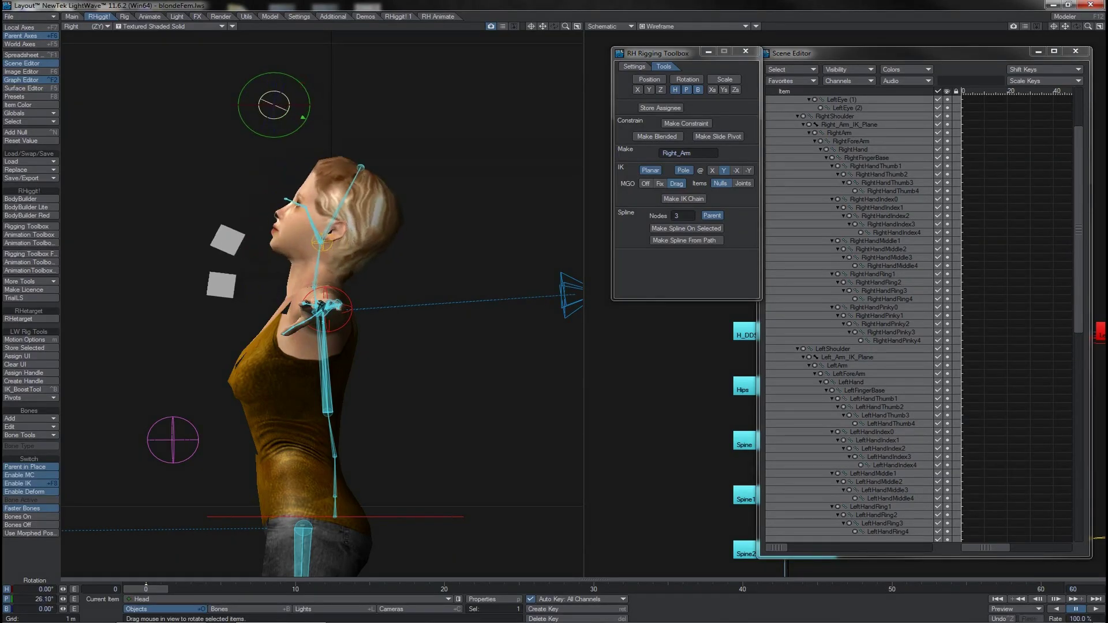
# - In the Perspective view, test the Hips_Root control by moving it, and undo the move
pyautogui.click(634, 66)
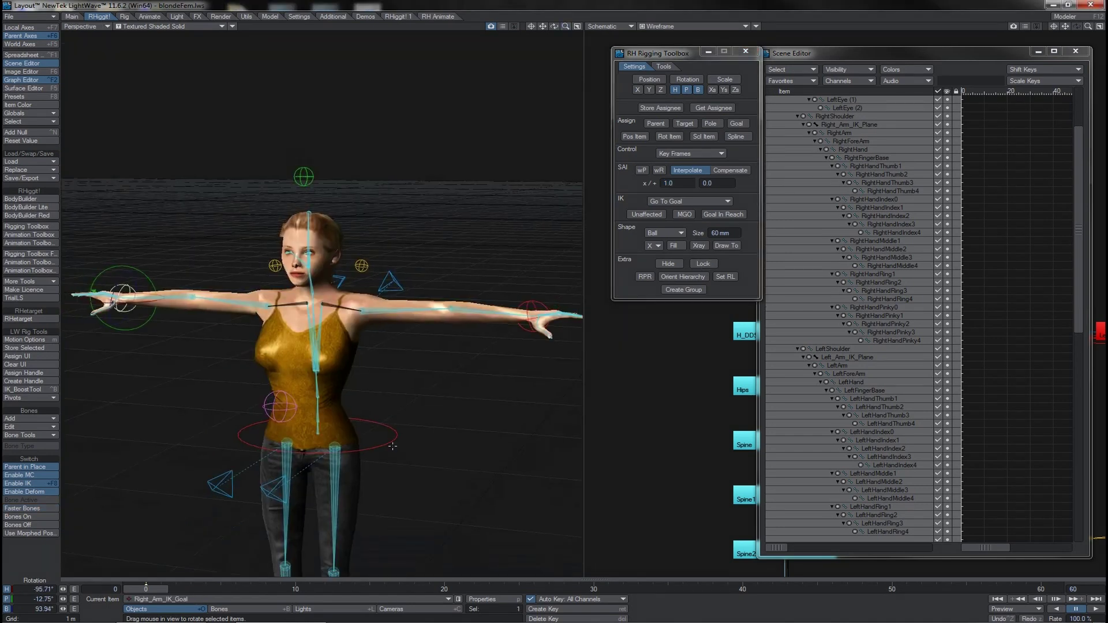
pyautogui.click(392, 446)
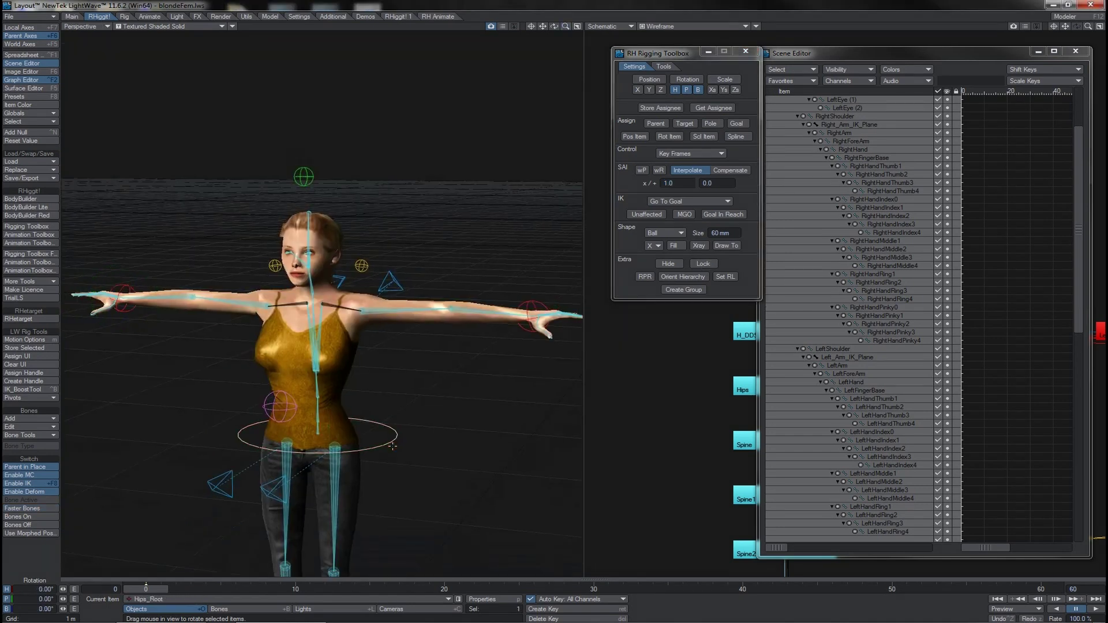
pyautogui.press('t')
pyautogui.moveTo(361, 441); pyautogui.dragTo(287, 409)
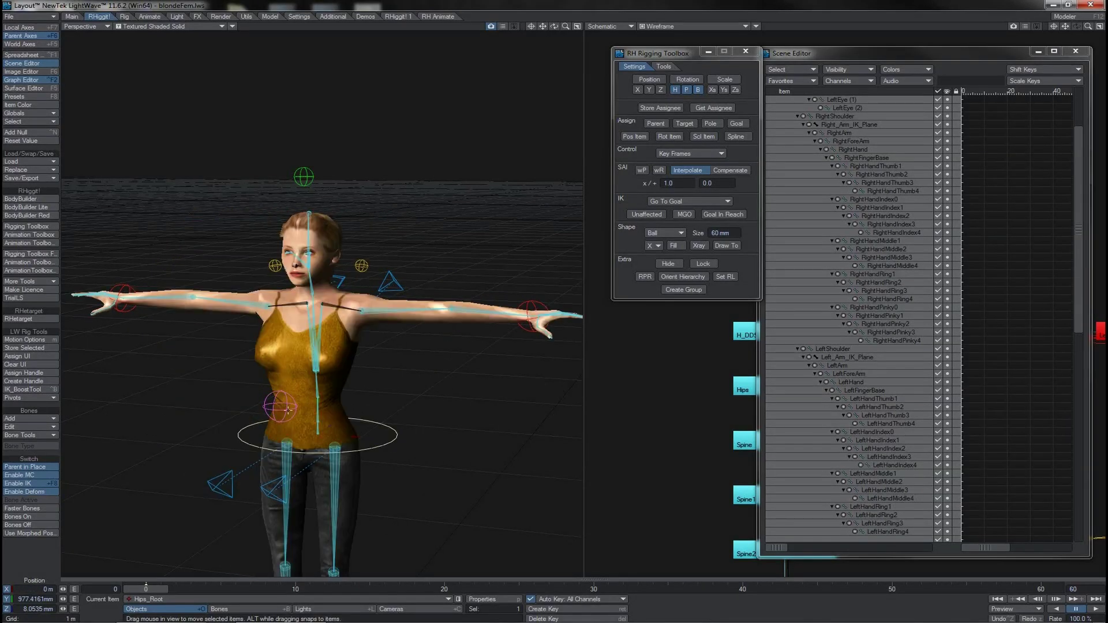
# - Parent the Spine and Head controls together to the Hips_Root control
pyautogui.click(260, 402)
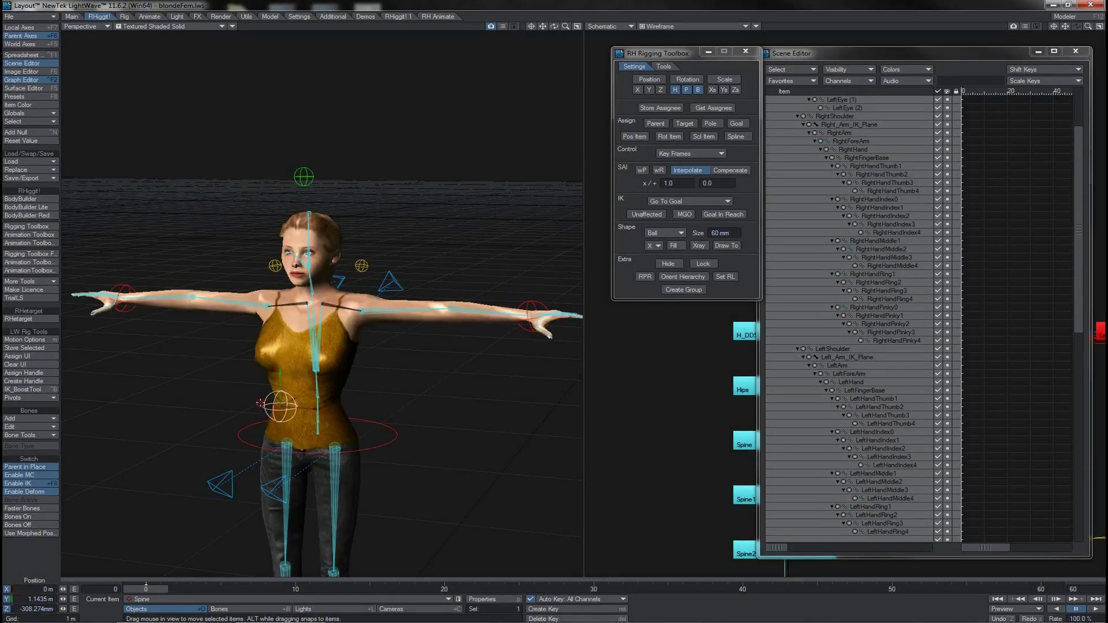
pyautogui.click(649, 109)
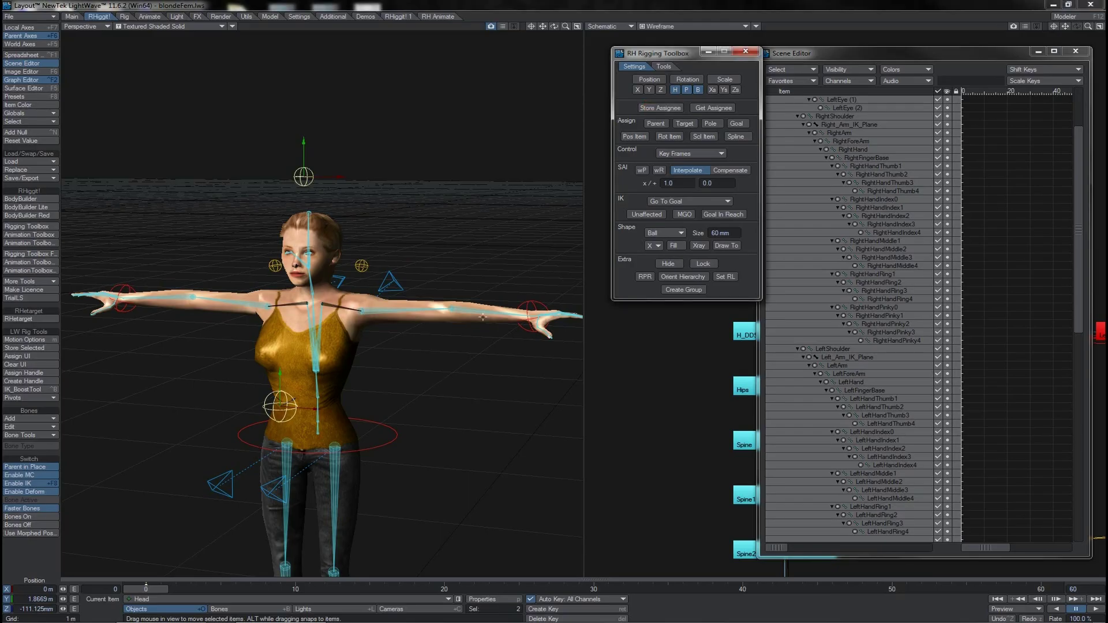
pyautogui.click(394, 436)
pyautogui.click(401, 439)
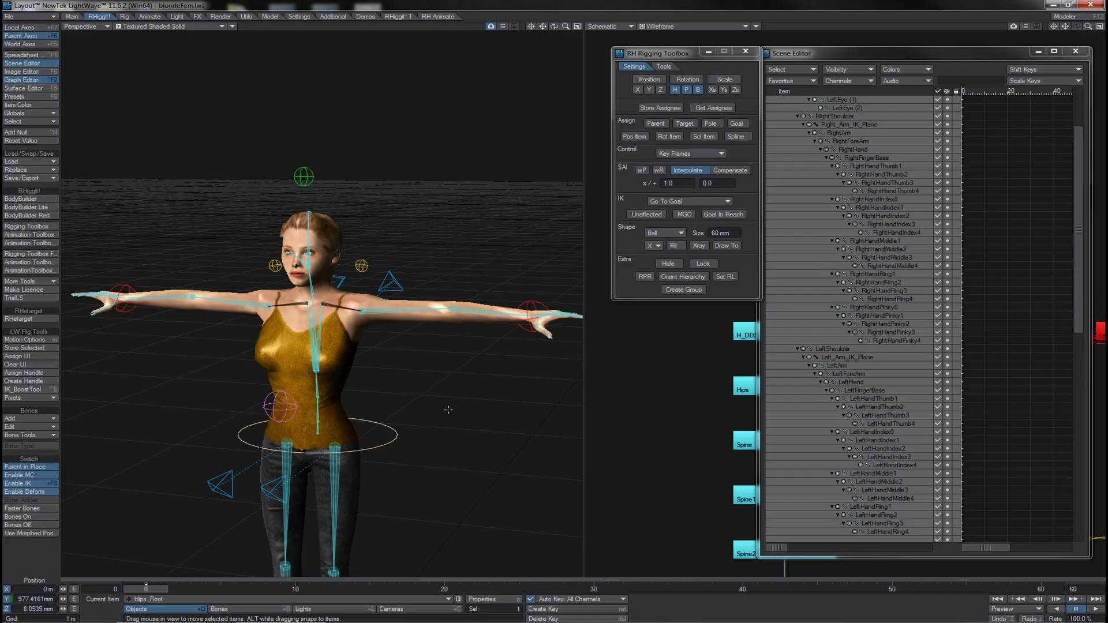
# - Test how the parented controls follow Hips_Root by moving and rotating it, and undo the changes
pyautogui.moveTo(448, 409); pyautogui.dragTo(437, 431)
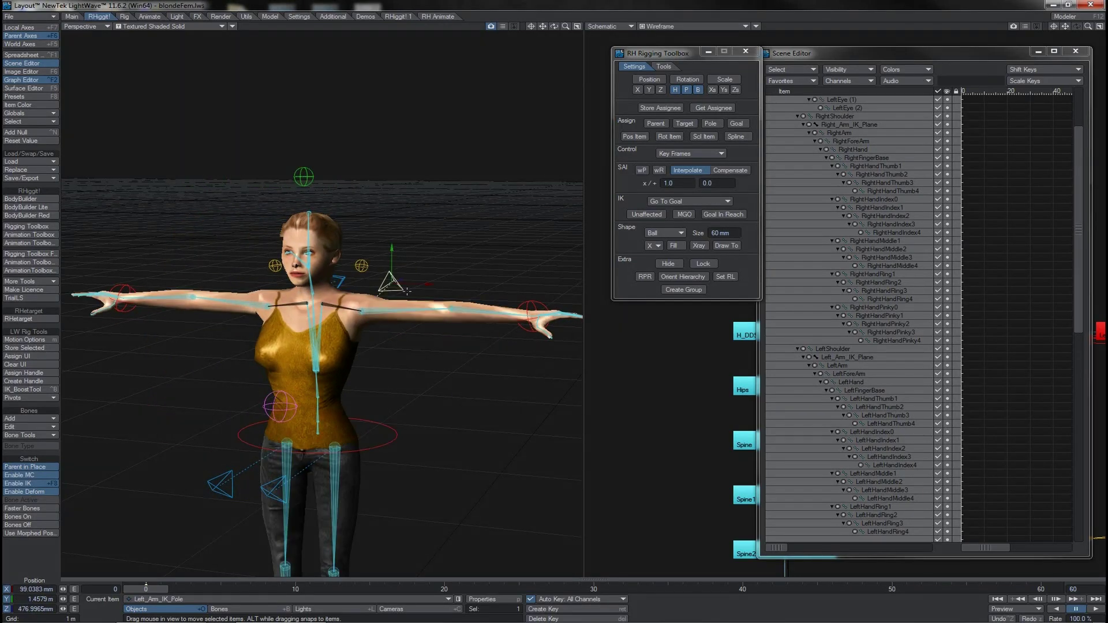
pyautogui.click(364, 423)
pyautogui.press('y')
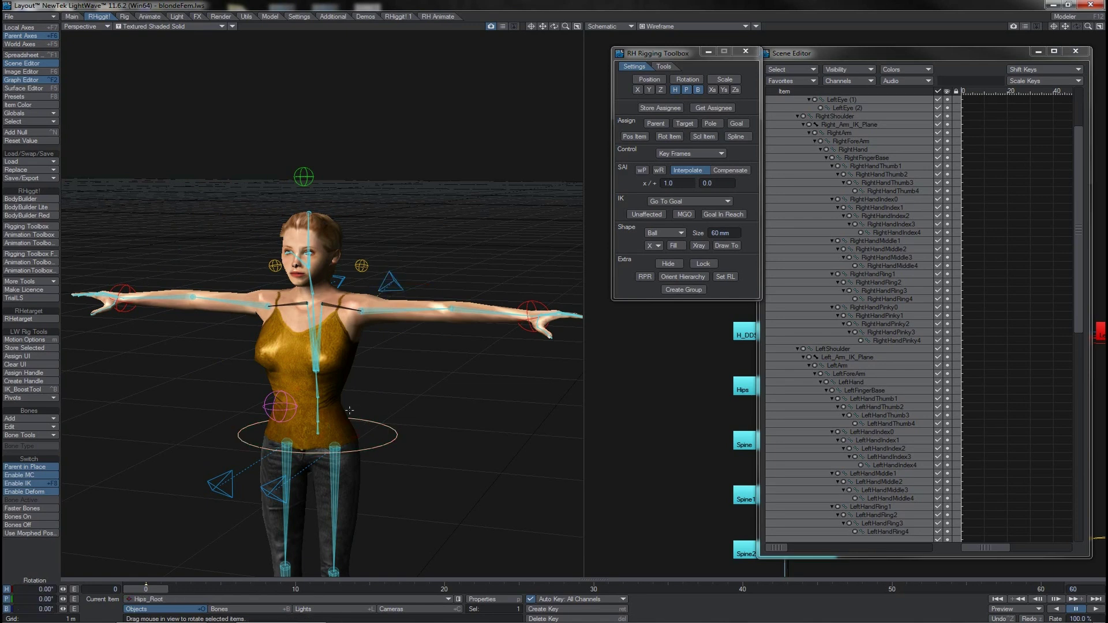
pyautogui.moveTo(339, 416)
pyautogui.mouseDown(button='right')
pyautogui.moveTo(314, 417)
pyautogui.moveTo(368, 416)
pyautogui.moveTo(300, 416)
pyautogui.moveTo(343, 408)
pyautogui.mouseUp(button='right')
# - Parent the left and right arm IK pole controls to the Spine2 bone
pyautogui.click(390, 277)
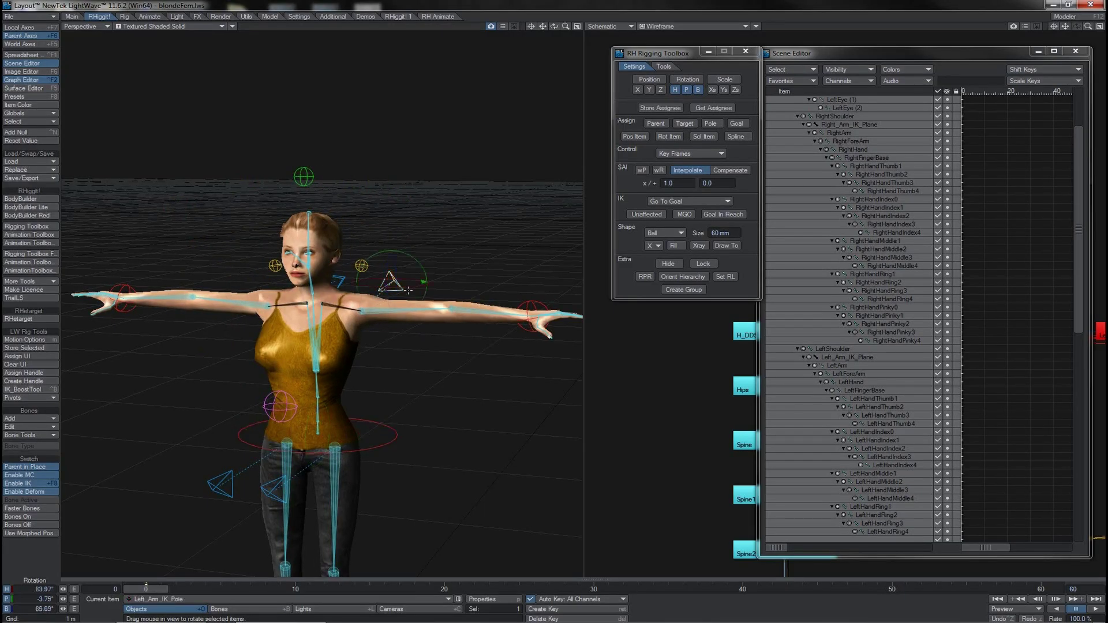
pyautogui.click(448, 306)
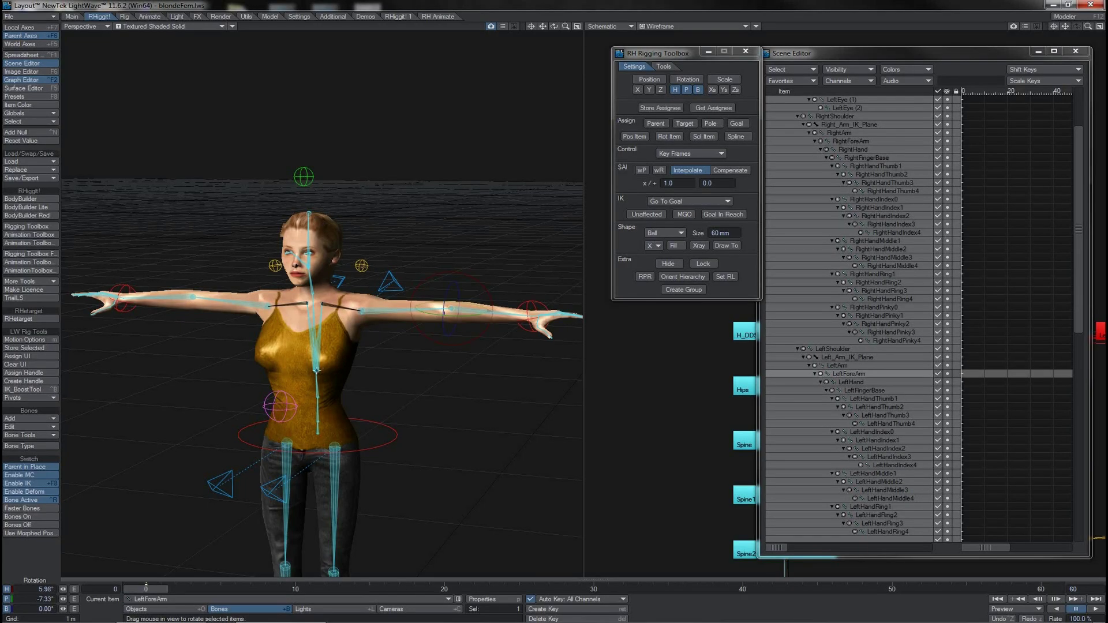
pyautogui.click(392, 276)
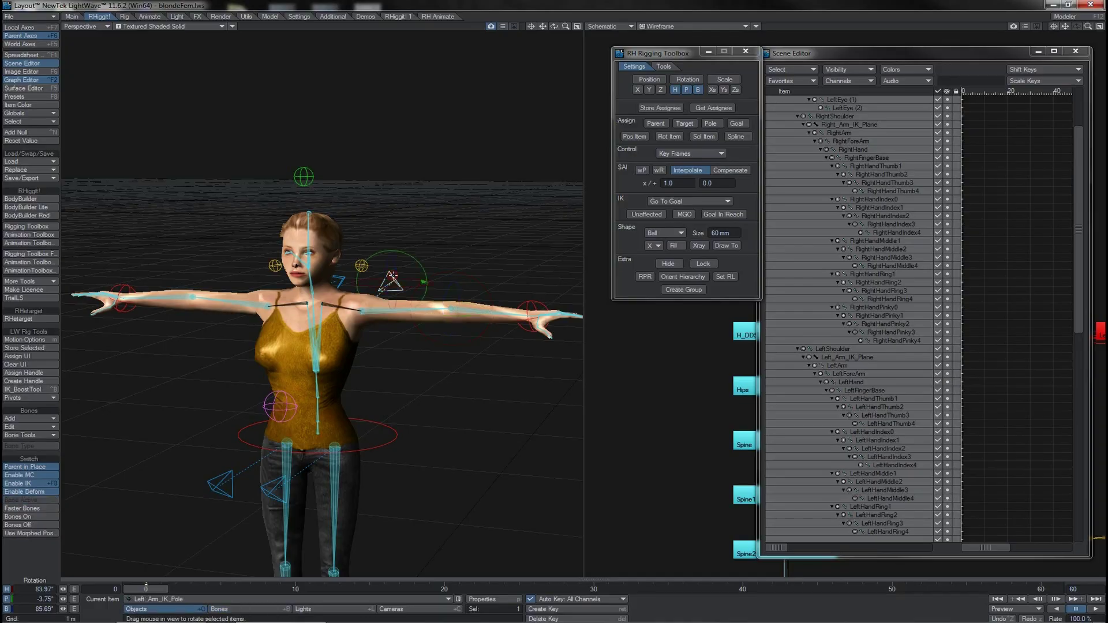
pyautogui.keyDown('shift'); pyautogui.click(338, 281); pyautogui.keyUp('shift')
pyautogui.click(656, 108)
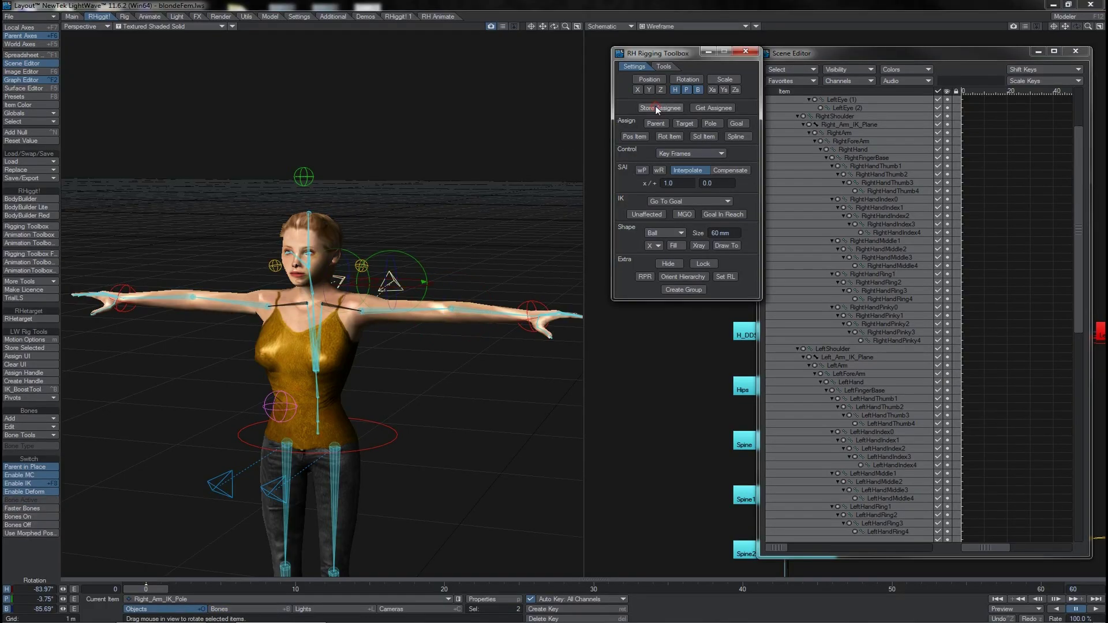
pyautogui.click(319, 374)
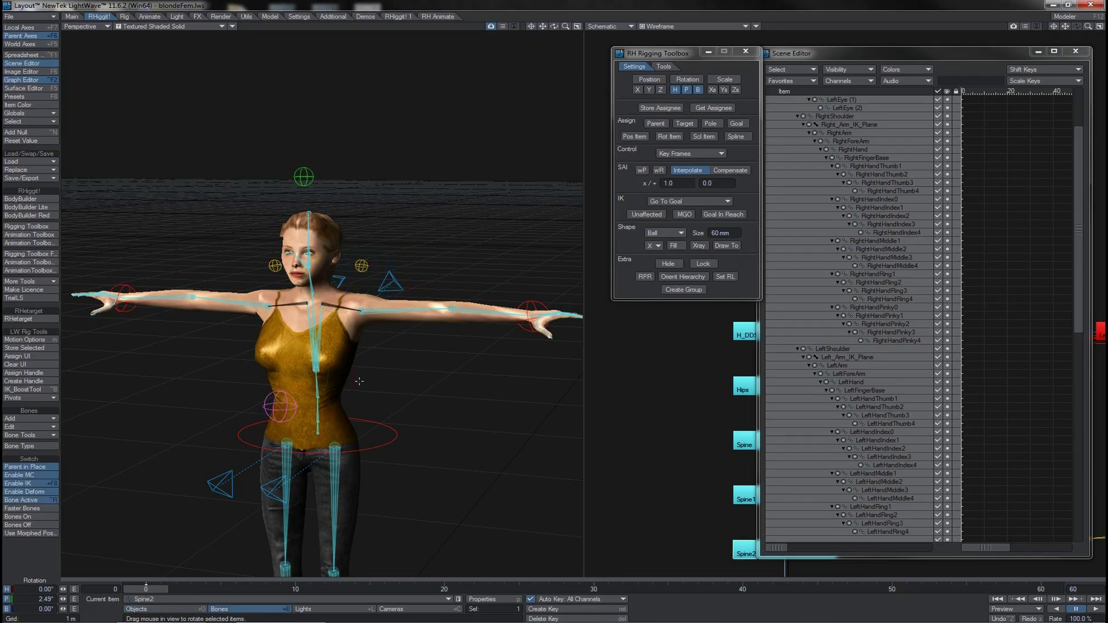
pyautogui.click(364, 309)
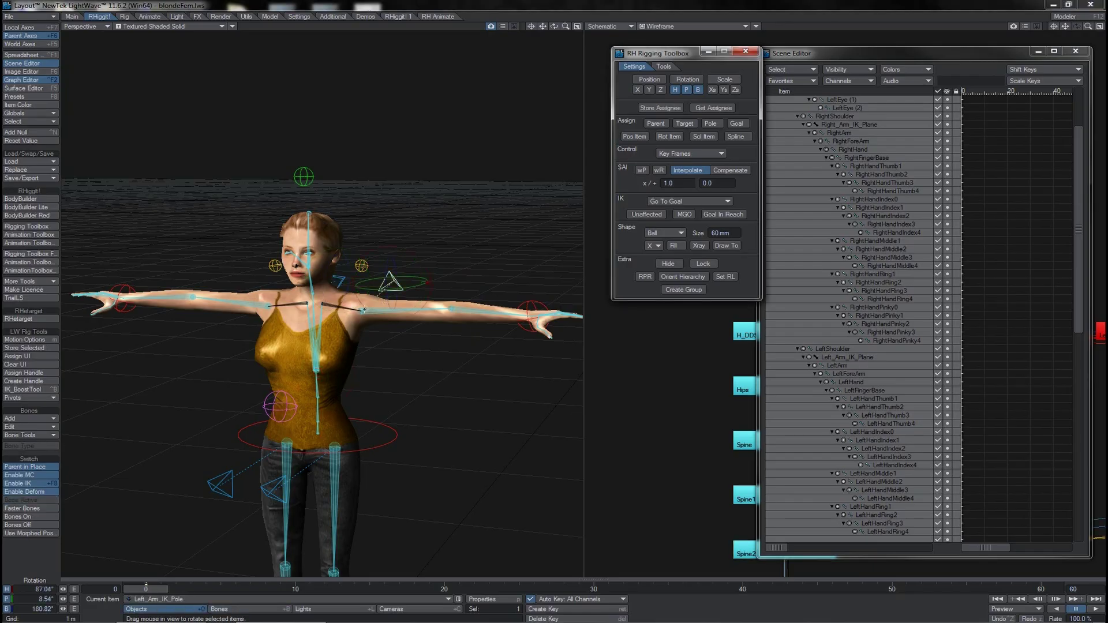
# - Test the Spine control by rotating it, and check how the arm and shoulder controls follow
pyautogui.click(263, 398)
pyautogui.moveTo(304, 392)
pyautogui.mouseDown()
pyautogui.moveTo(269, 392)
pyautogui.moveTo(305, 392)
pyautogui.mouseUp()
pyautogui.click(532, 298)
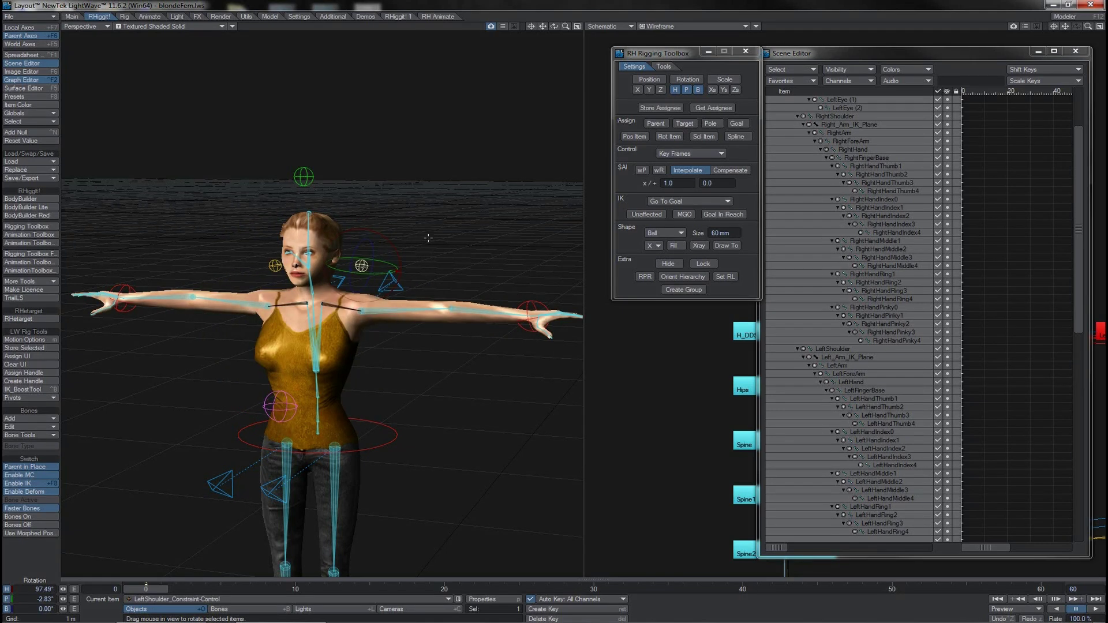
# - Add three nulls named Left_Eye, Right_Eye and Eyes_Main for the eye controls
pyautogui.moveTo(428, 237); pyautogui.dragTo(441, 233)
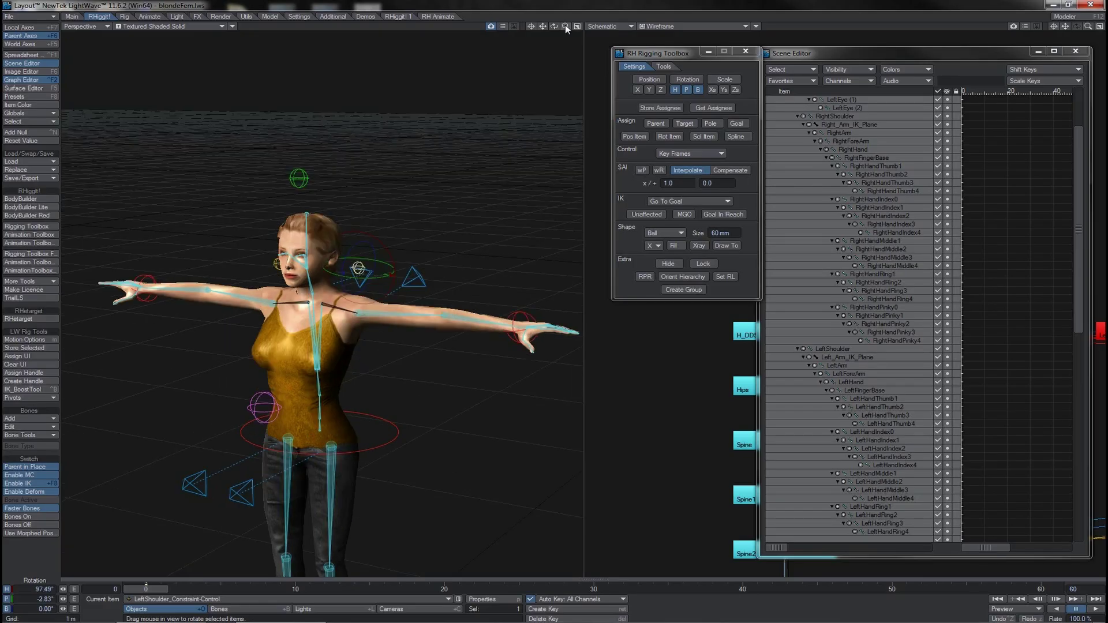
pyautogui.moveTo(566, 26); pyautogui.dragTo(583, 26)
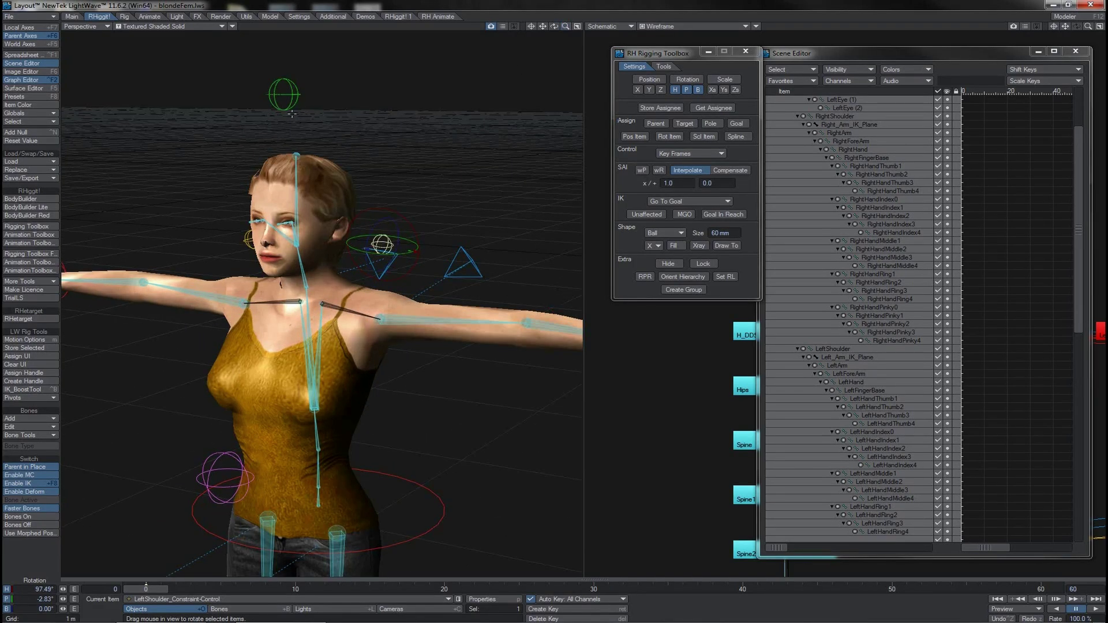
pyautogui.click(46, 132)
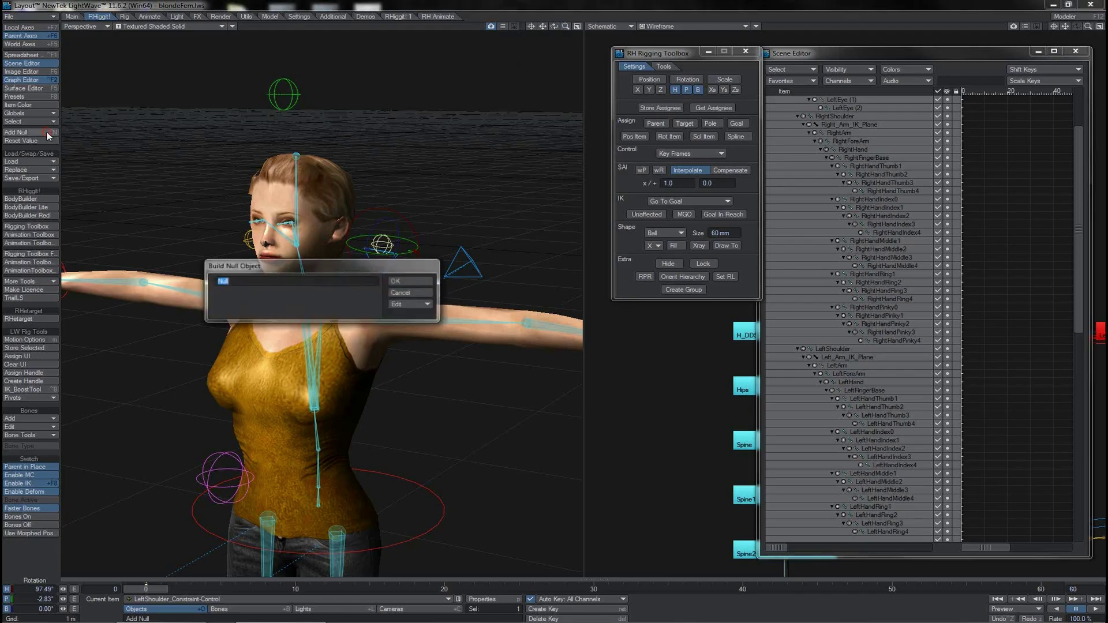
pyautogui.write('Left_Eye')
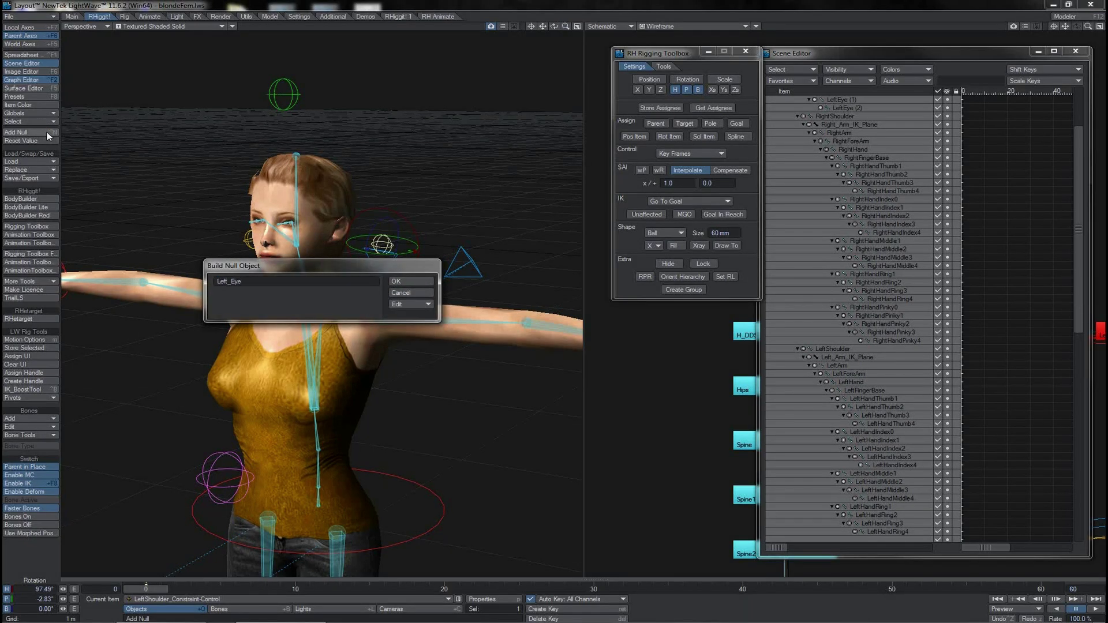
pyautogui.press('Return')
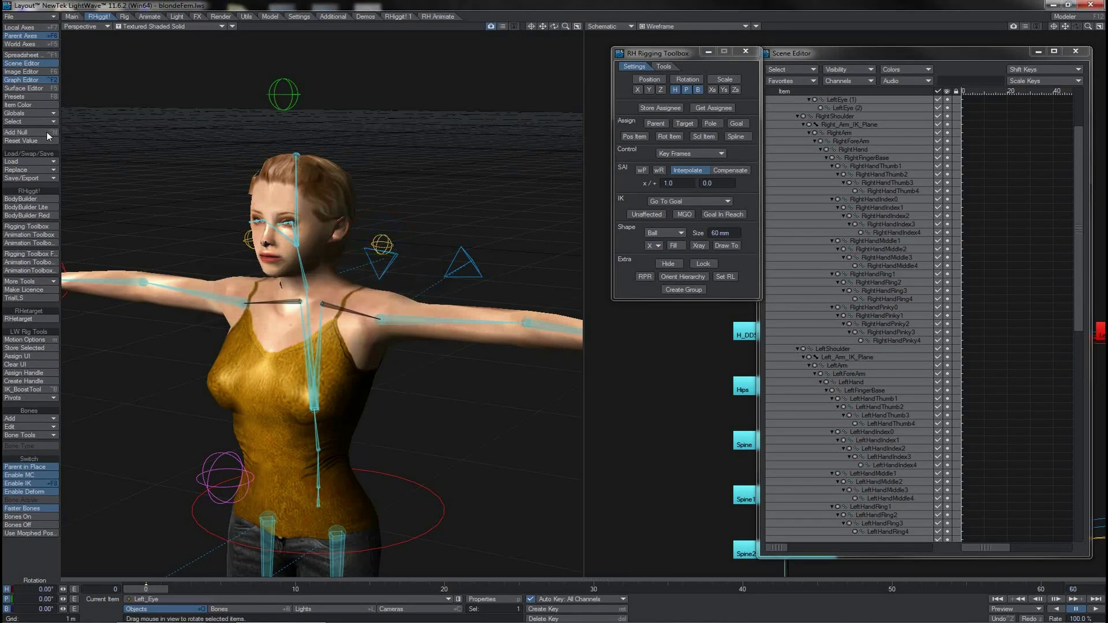
pyautogui.click(46, 132)
pyautogui.write('Right_Eye')
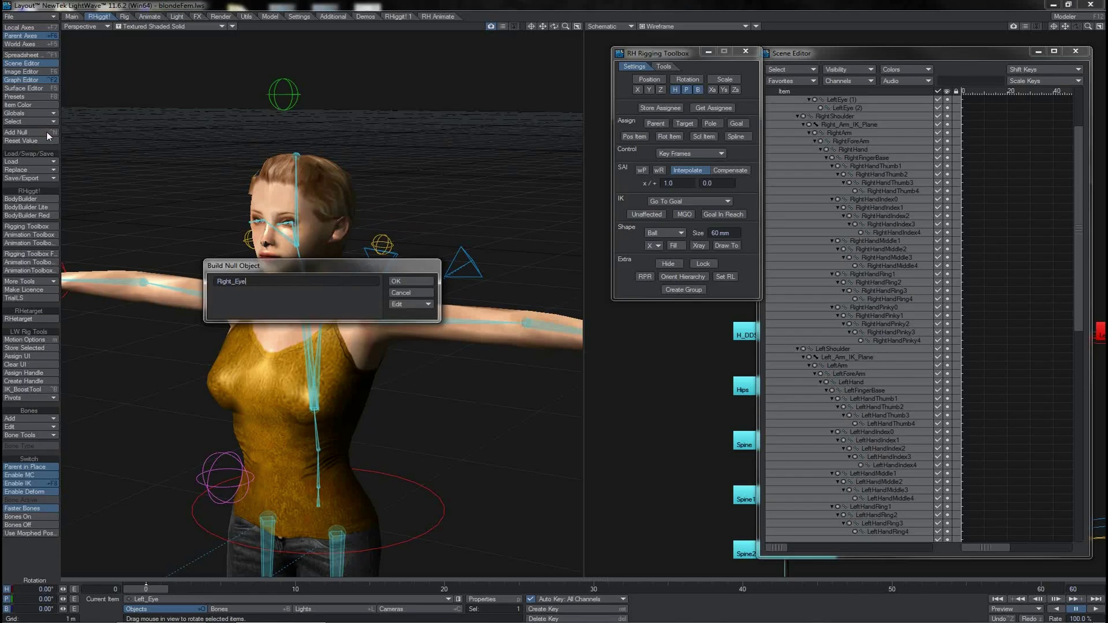
pyautogui.press('Return')
pyautogui.click(47, 132)
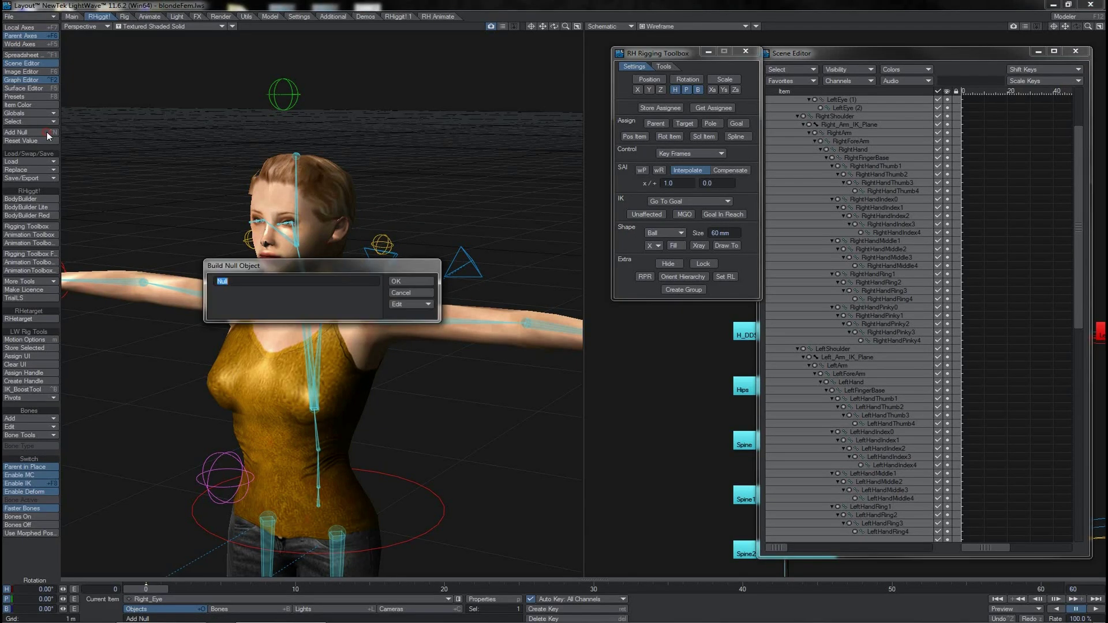
pyautogui.write('Eyes')
pyautogui.press('Return')
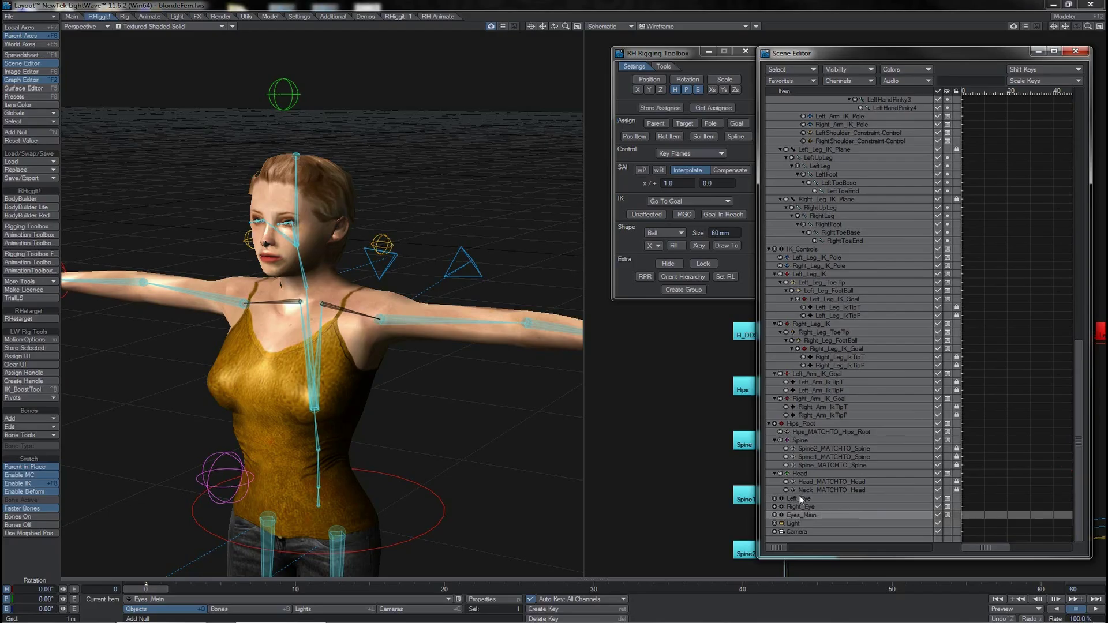
# - Parent the Left_Eye and Right_Eye nulls to the Eyes_Main null in the scene hierarchy
pyautogui.click(801, 499)
pyautogui.keyDown('shift'); pyautogui.click(796, 507); pyautogui.keyUp('shift')
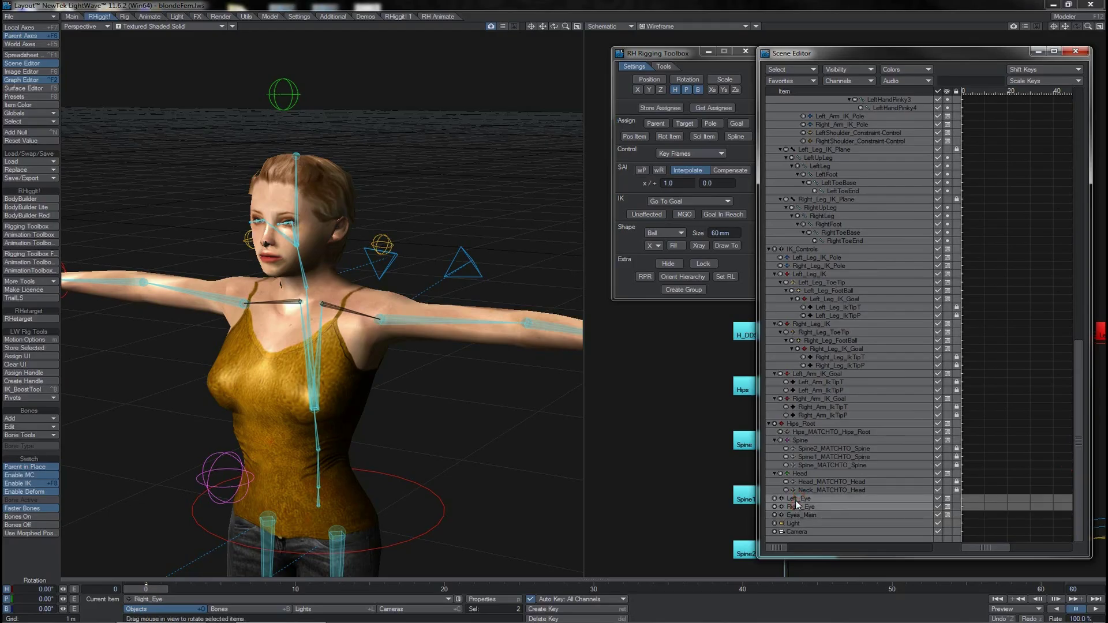
pyautogui.moveTo(796, 500); pyautogui.dragTo(797, 513)
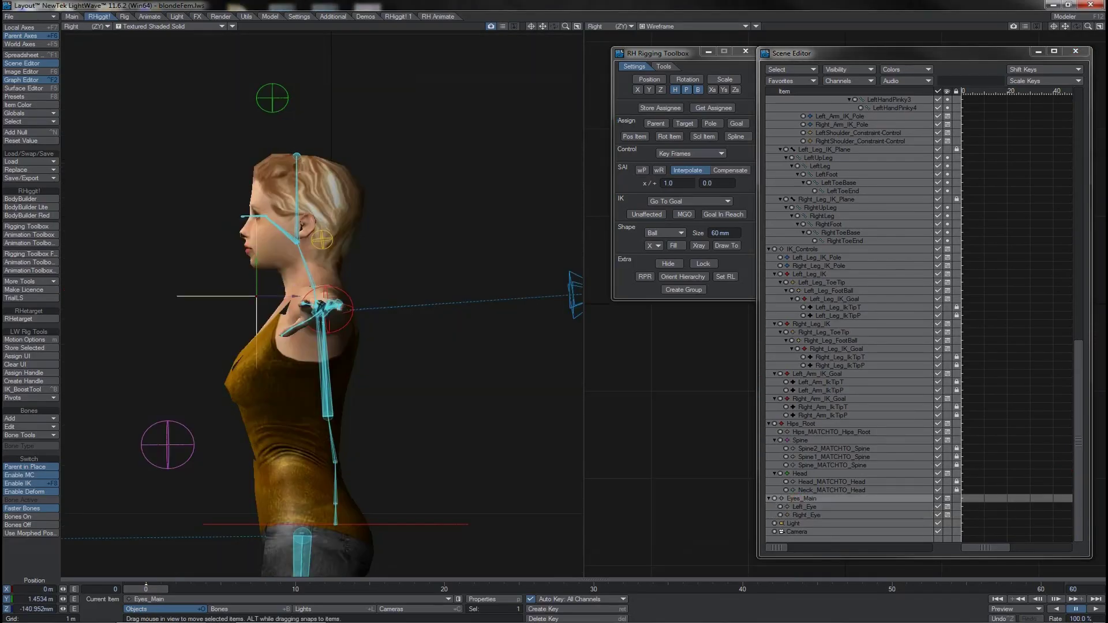
# - Position the Eyes_Main null level with the eye bones and in front of the face, at about Y 1.62 m and Z -328 mm
pyautogui.moveTo(256, 296); pyautogui.dragTo(235, 309)
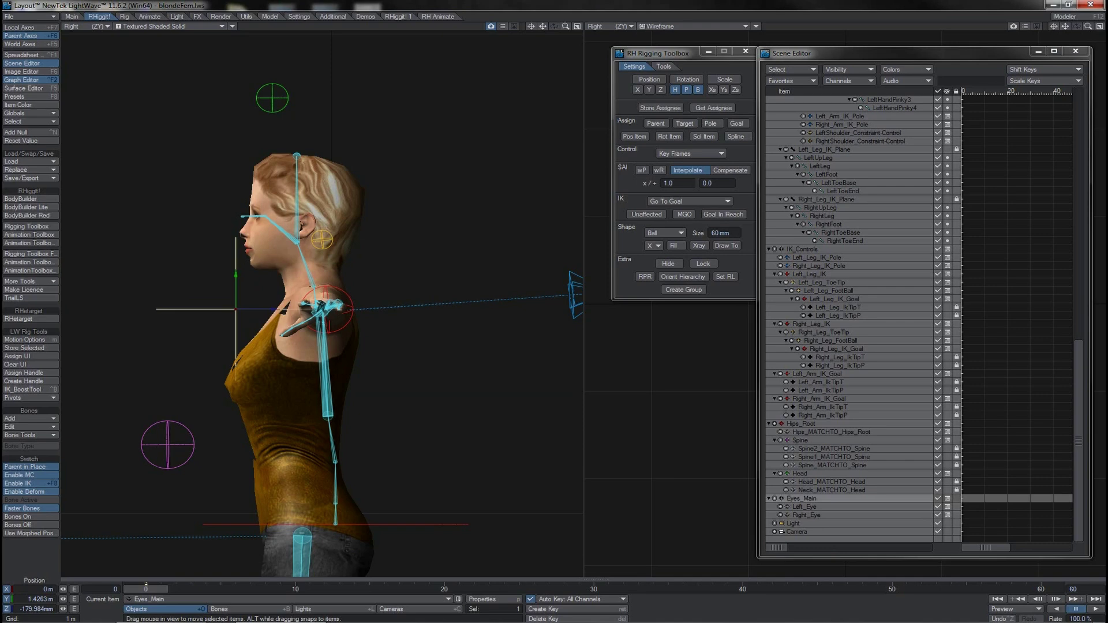
pyautogui.moveTo(236, 310); pyautogui.dragTo(264, 215)
pyautogui.click(529, 27)
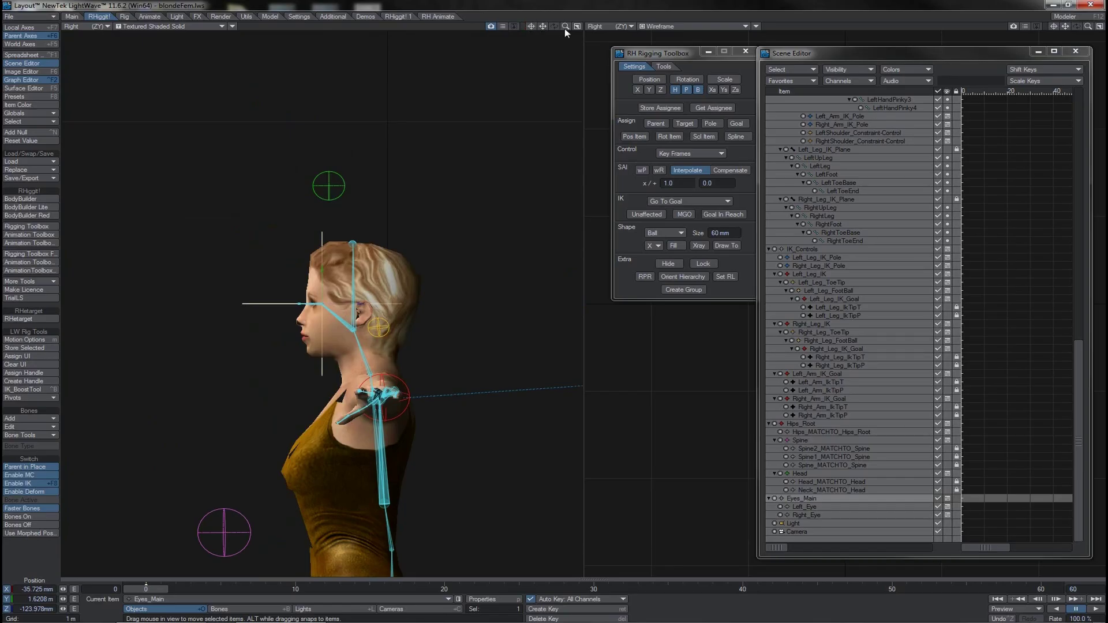
pyautogui.moveTo(564, 29); pyautogui.dragTo(586, 48)
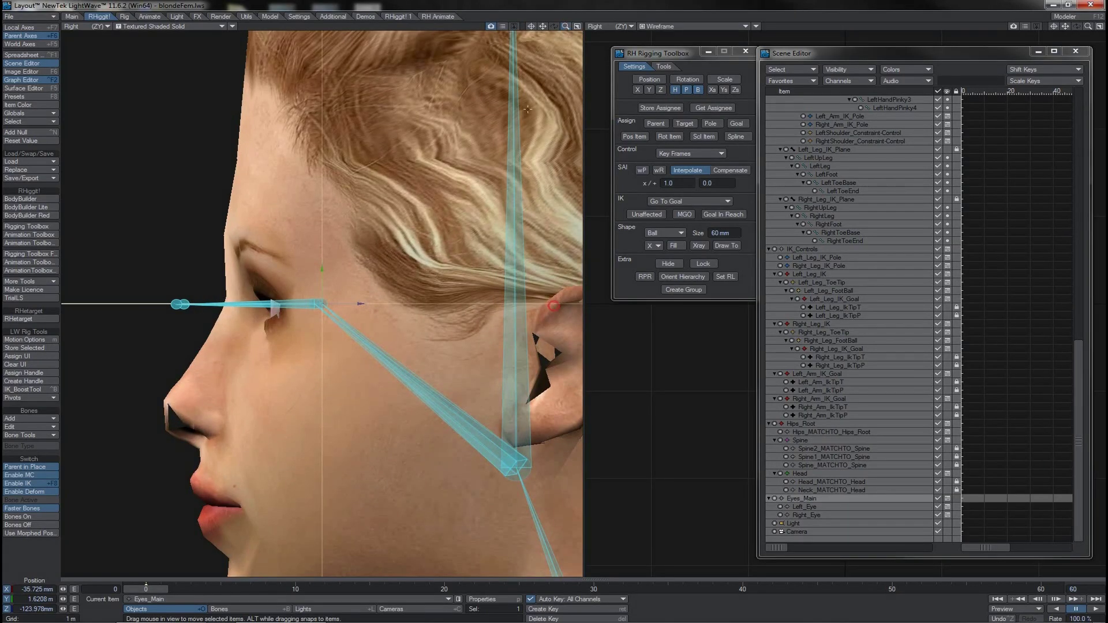
pyautogui.moveTo(565, 26); pyautogui.dragTo(554, 32)
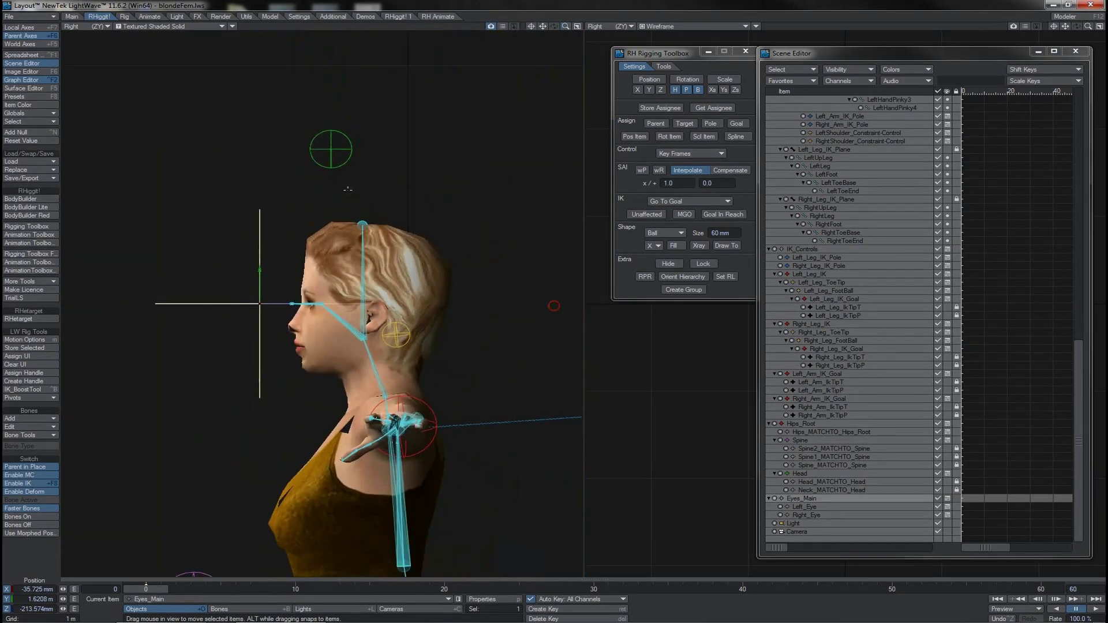
pyautogui.moveTo(291, 303); pyautogui.dragTo(218, 303)
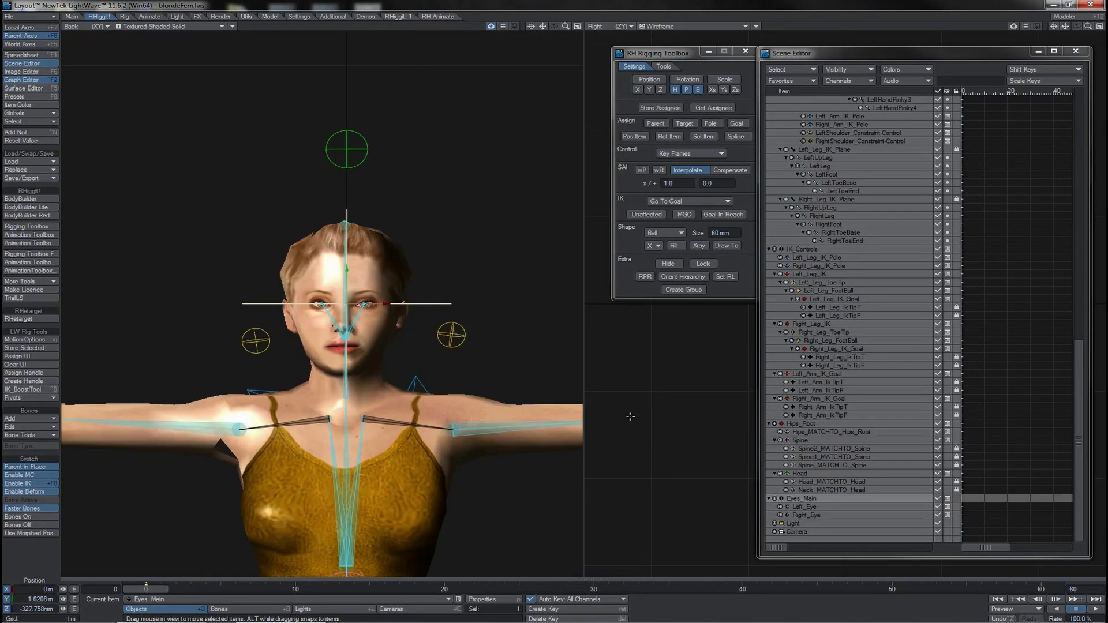
# - Move the Left_Eye null to about X 24 mm and the Right_Eye null to about X -36 mm, in line with each eye
pyautogui.click(799, 507)
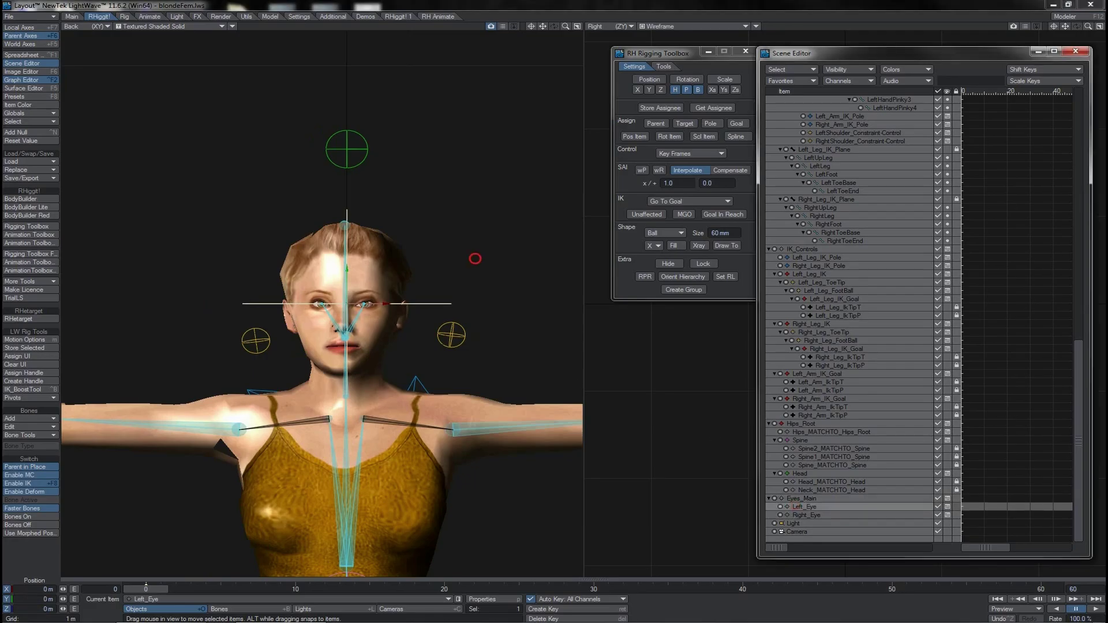
pyautogui.moveTo(473, 255); pyautogui.dragTo(491, 255)
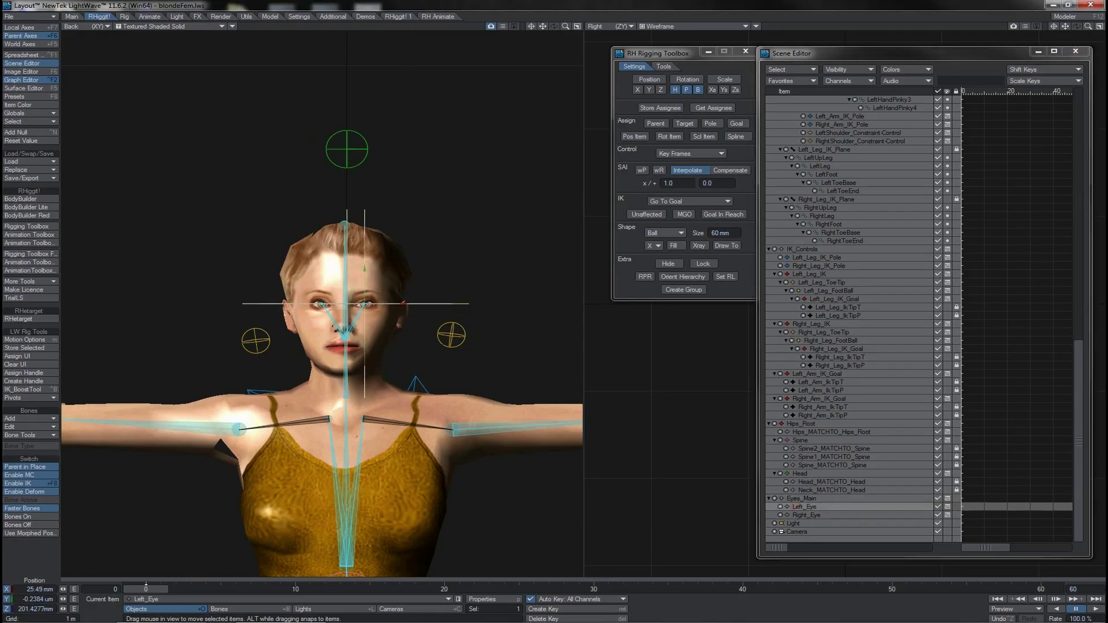
pyautogui.keyDown('alt'); pyautogui.moveTo(555, 306); pyautogui.dragTo(554, 306); pyautogui.keyUp('alt')
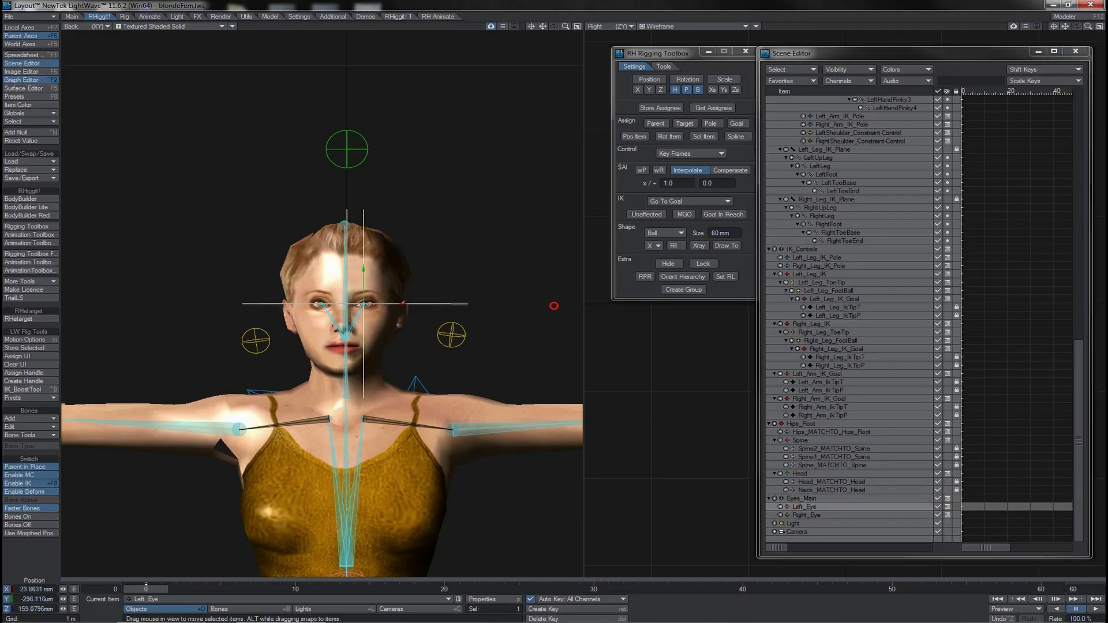
pyautogui.click(811, 513)
pyautogui.moveTo(479, 247); pyautogui.dragTo(454, 248)
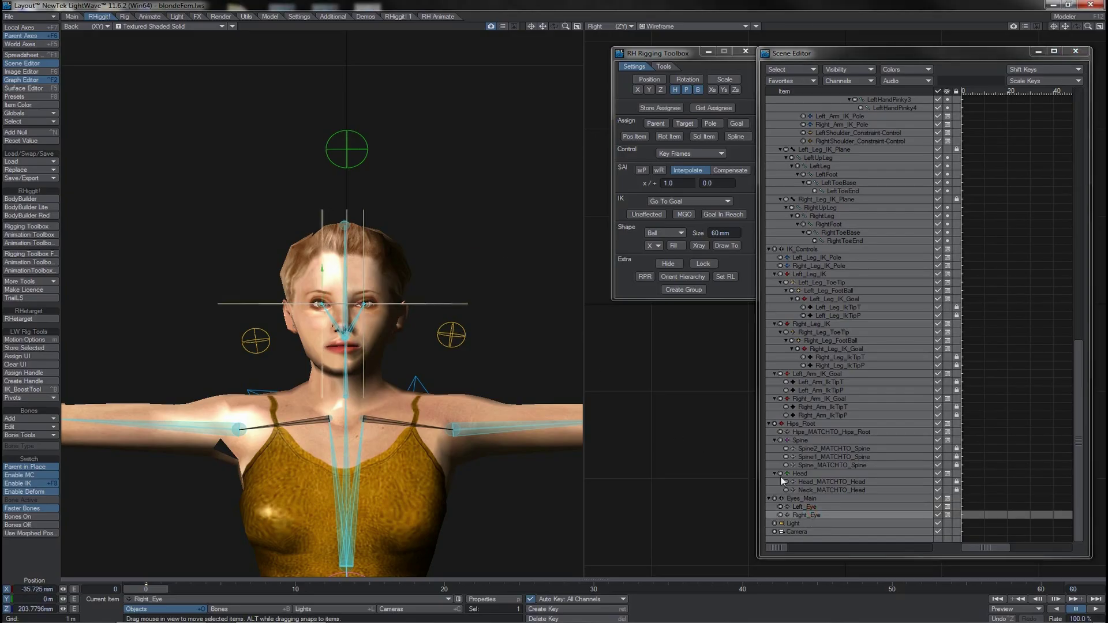
# - Give the Left_Eye and Right_Eye nulls a Ring shape on the Z axis with a size of 10 mm
pyautogui.keyDown('shift'); pyautogui.click(802, 508); pyautogui.keyUp('shift')
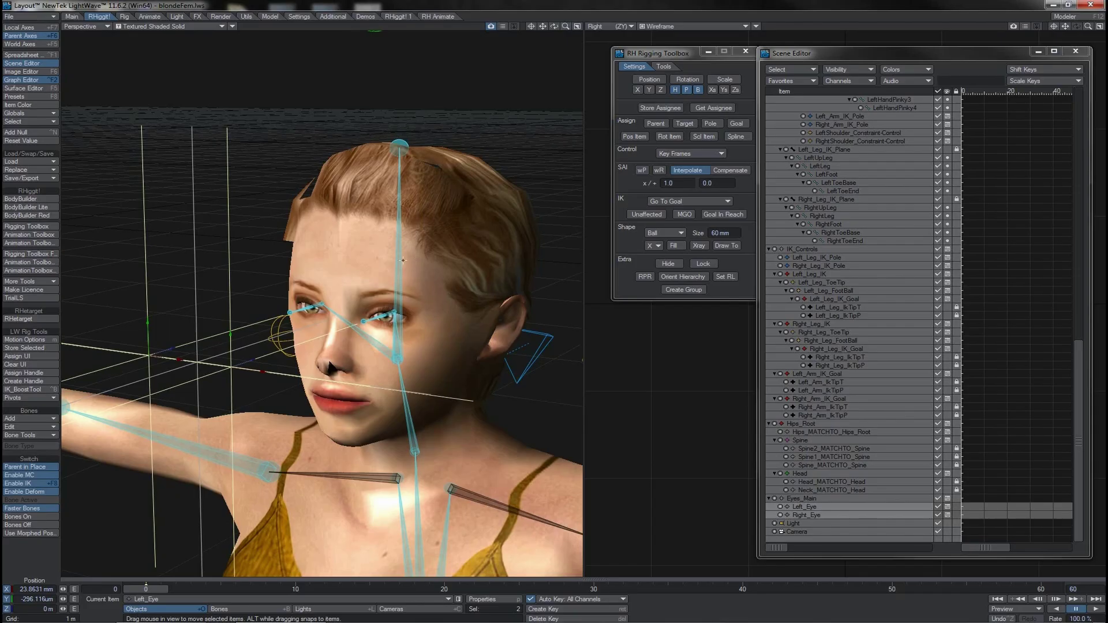
pyautogui.click(655, 235)
pyautogui.click(650, 269)
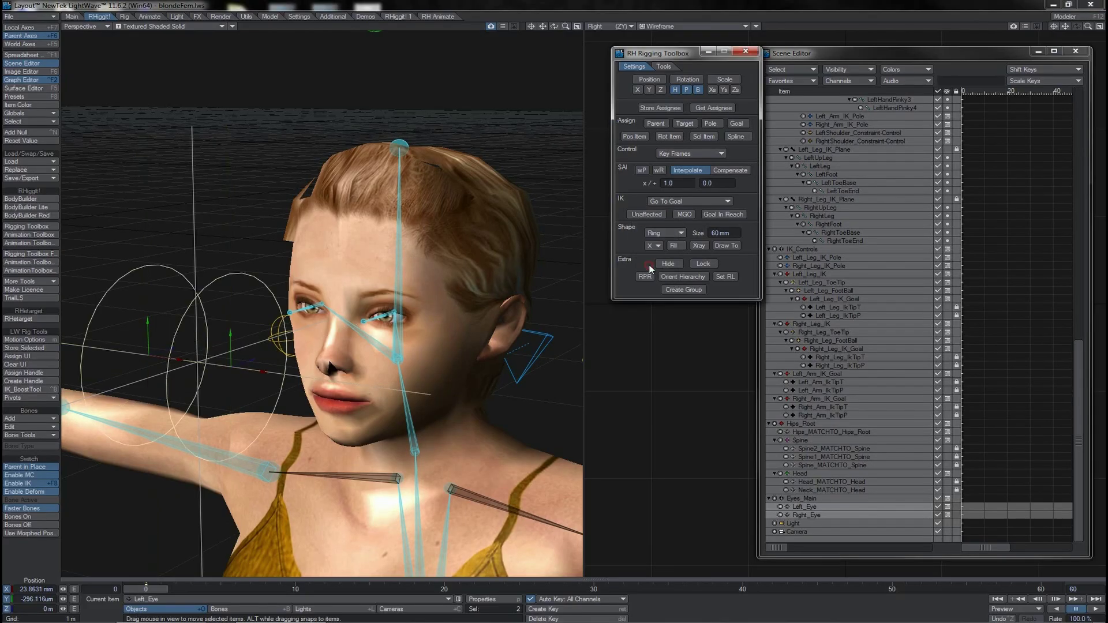
pyautogui.click(653, 245)
pyautogui.click(658, 269)
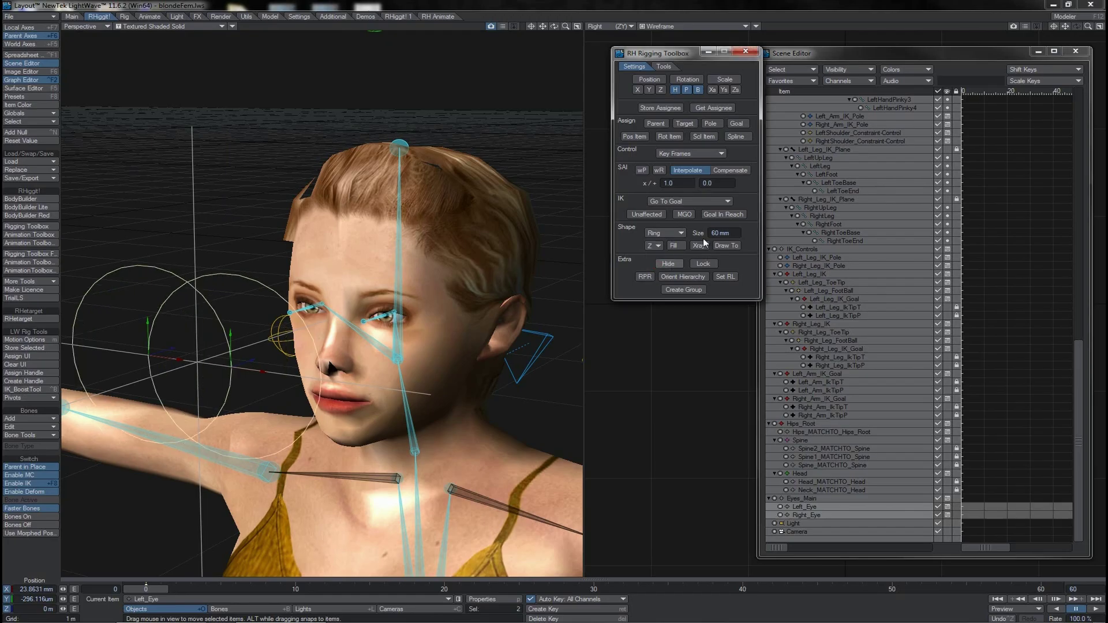
pyautogui.click(713, 233)
pyautogui.write('10')
pyautogui.press('Return')
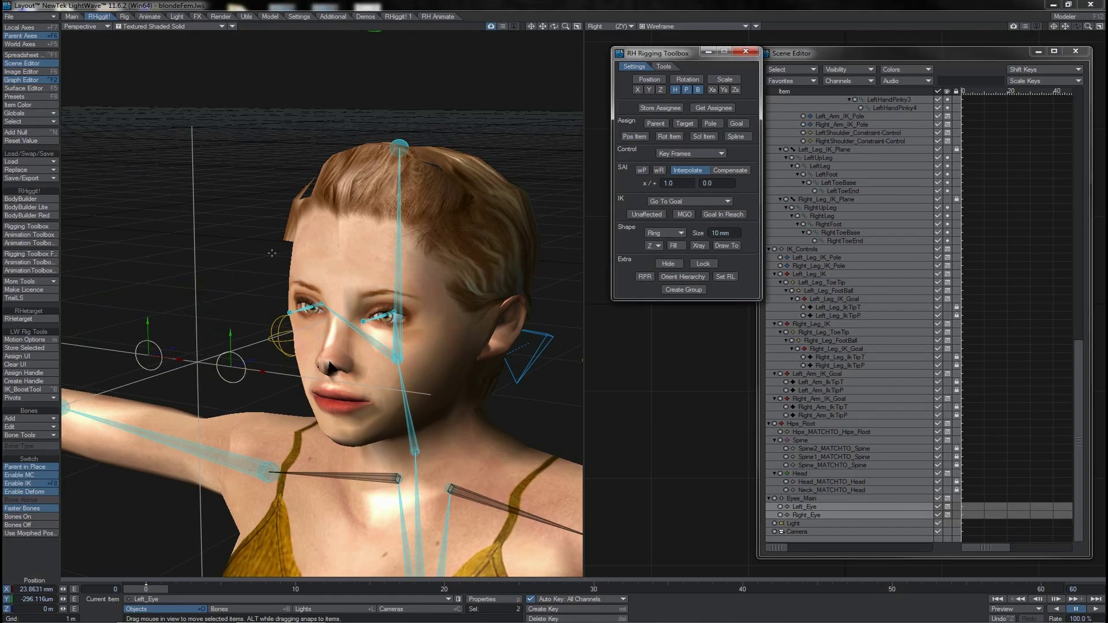
# - Give the Eyes_Main null a 60 mm Ring shape on the Z axis and color it red
pyautogui.click(195, 264)
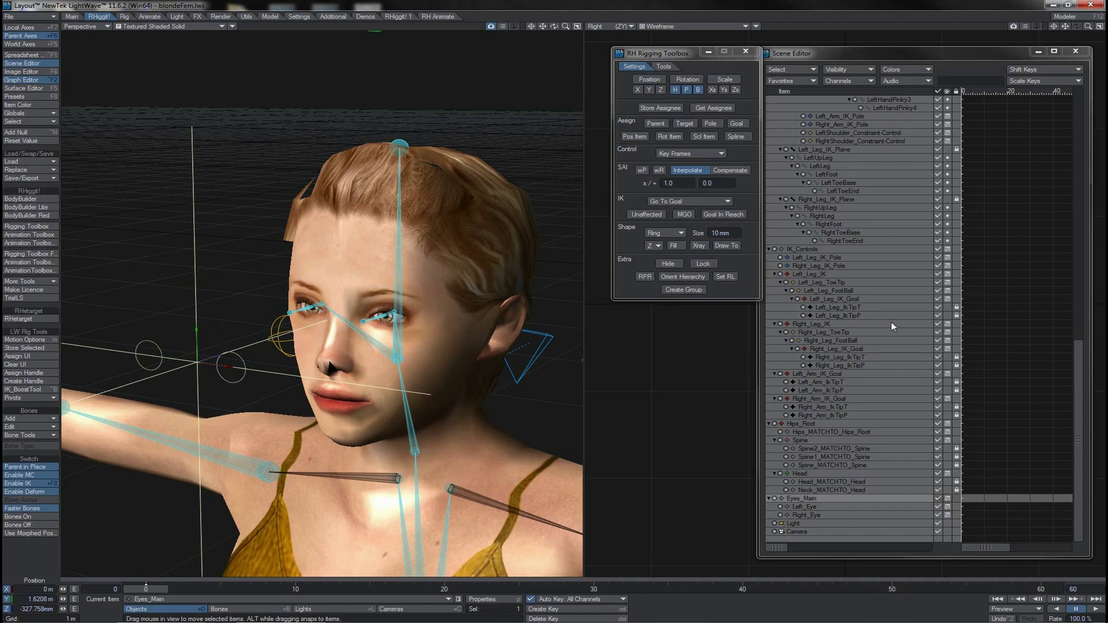
pyautogui.click(680, 234)
pyautogui.click(680, 234)
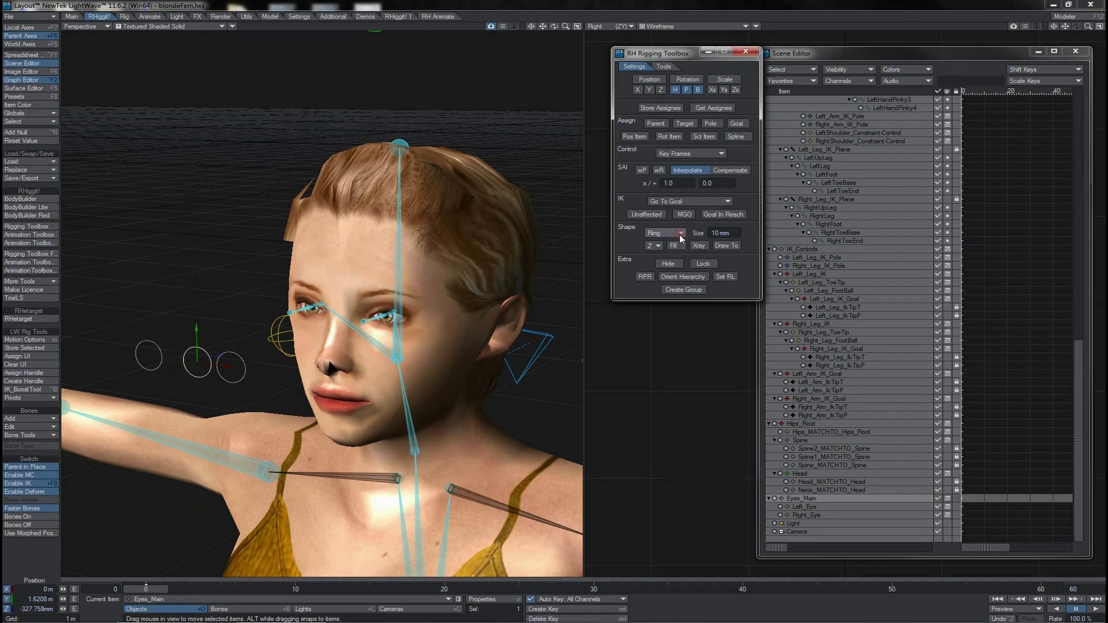
pyautogui.doubleClick(715, 233)
pyautogui.write('60')
pyautogui.click(906, 69)
pyautogui.moveTo(946, 70)
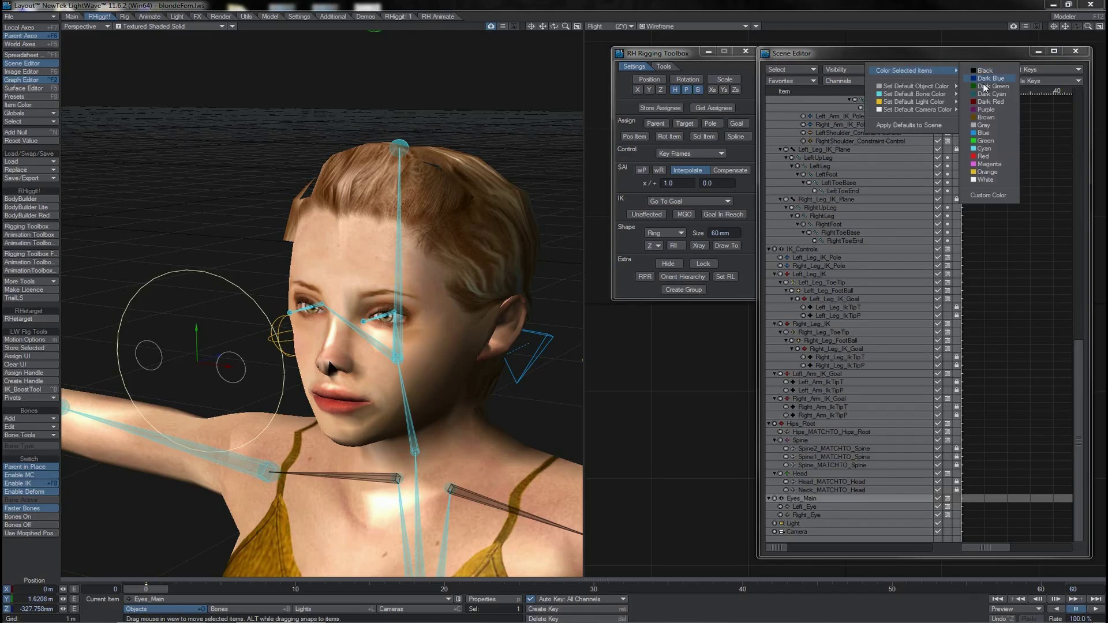
pyautogui.click(979, 156)
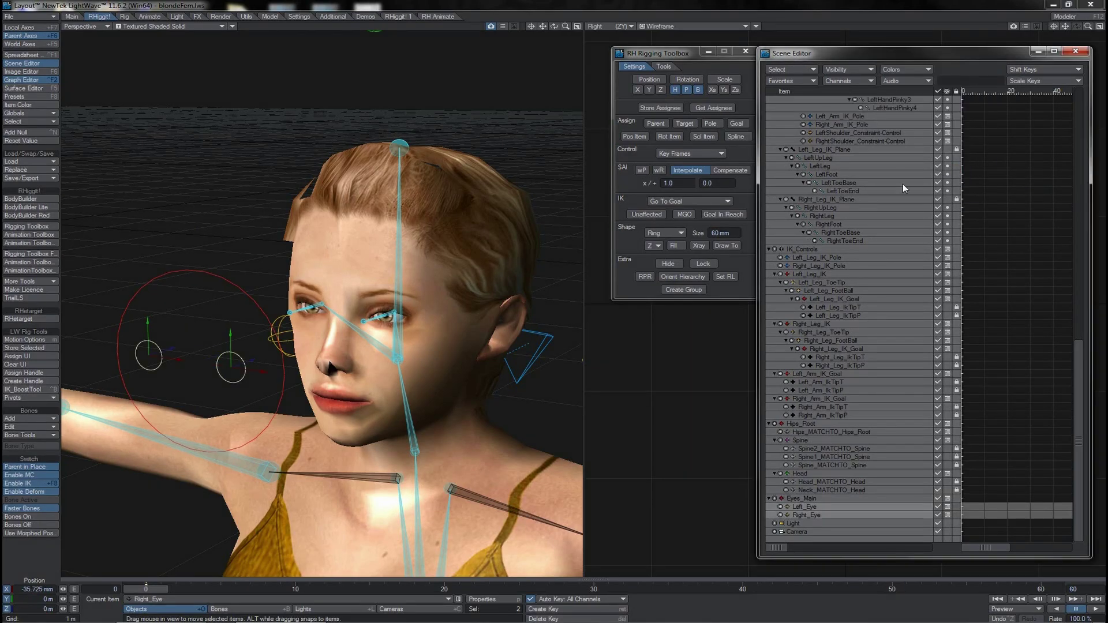
# - Assign the Left_Eye and Right_Eye nulls as targets for the matching eye bones
pyautogui.click(393, 310)
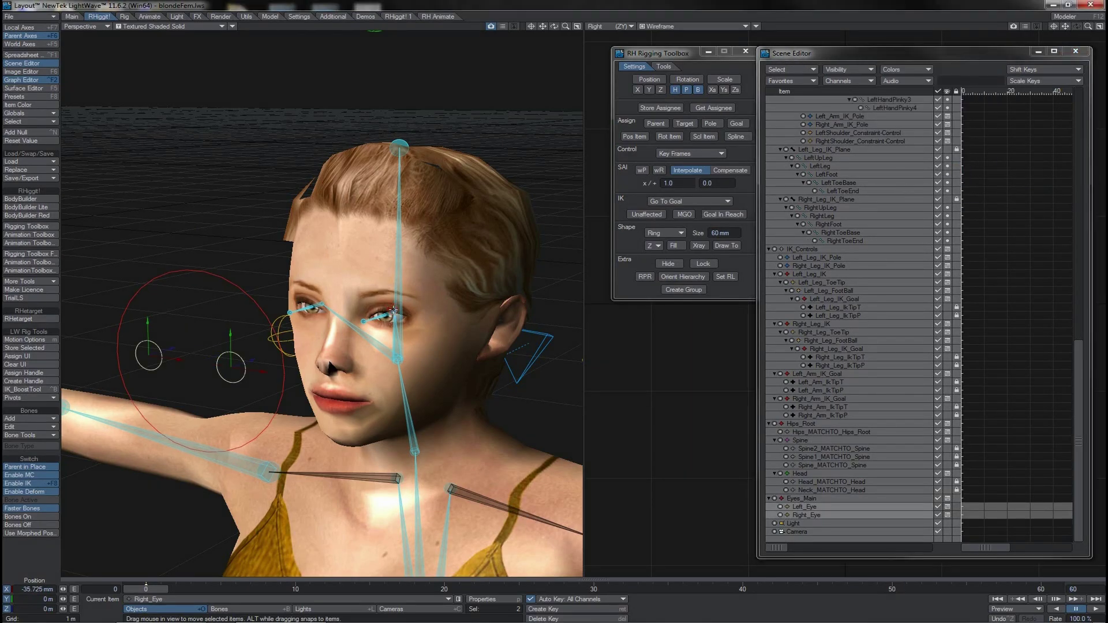
pyautogui.click(673, 107)
pyautogui.click(319, 310)
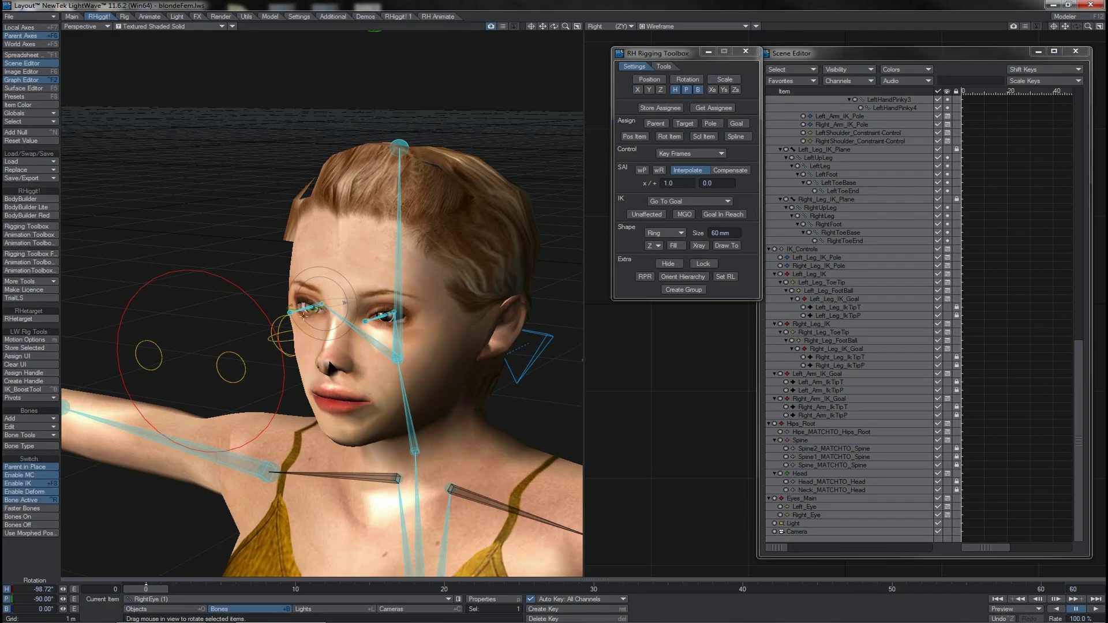
pyautogui.click(645, 109)
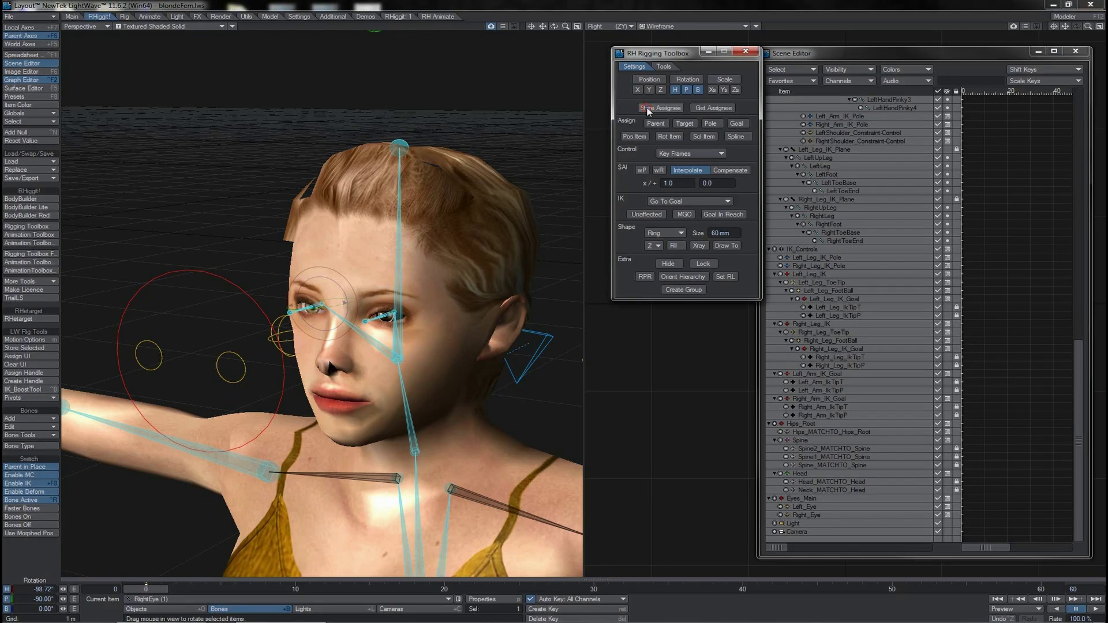
pyautogui.click(160, 347)
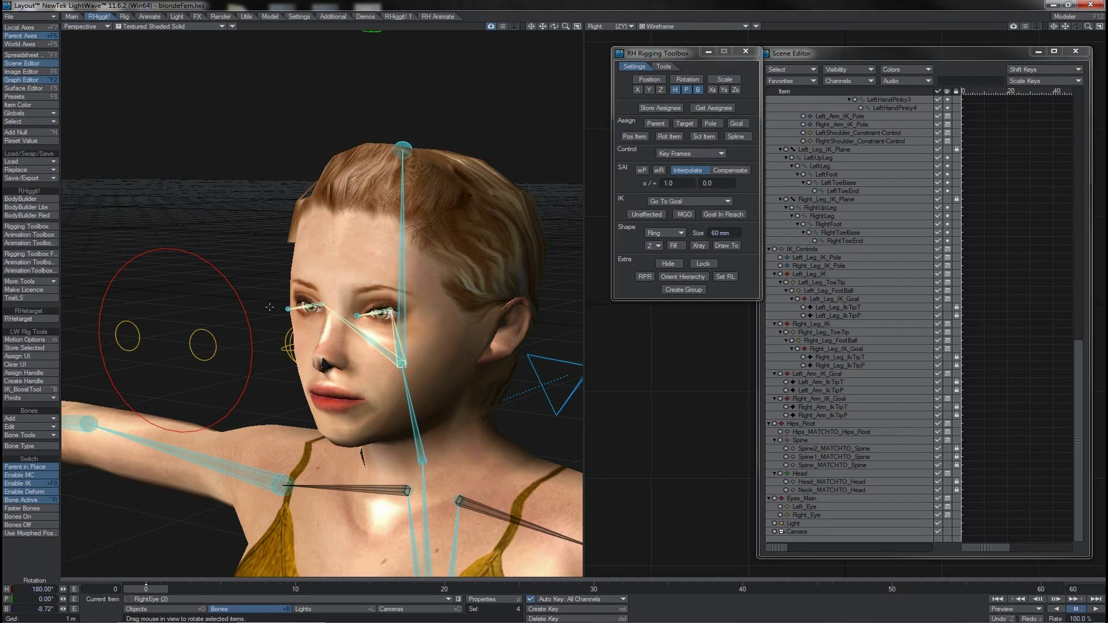
# - Test the eye targeting by moving the Eyes_Main control down and up, and undo the movement
pyautogui.click(238, 301)
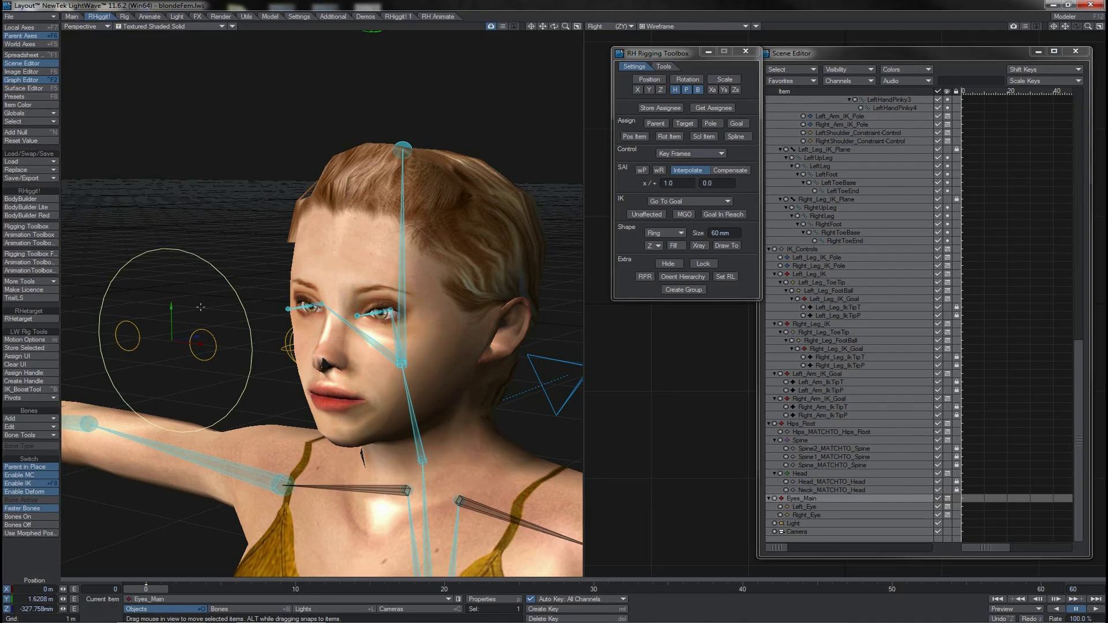
pyautogui.moveTo(174, 309); pyautogui.dragTo(175, 502)
pyautogui.moveTo(174, 430); pyautogui.dragTo(173, 308)
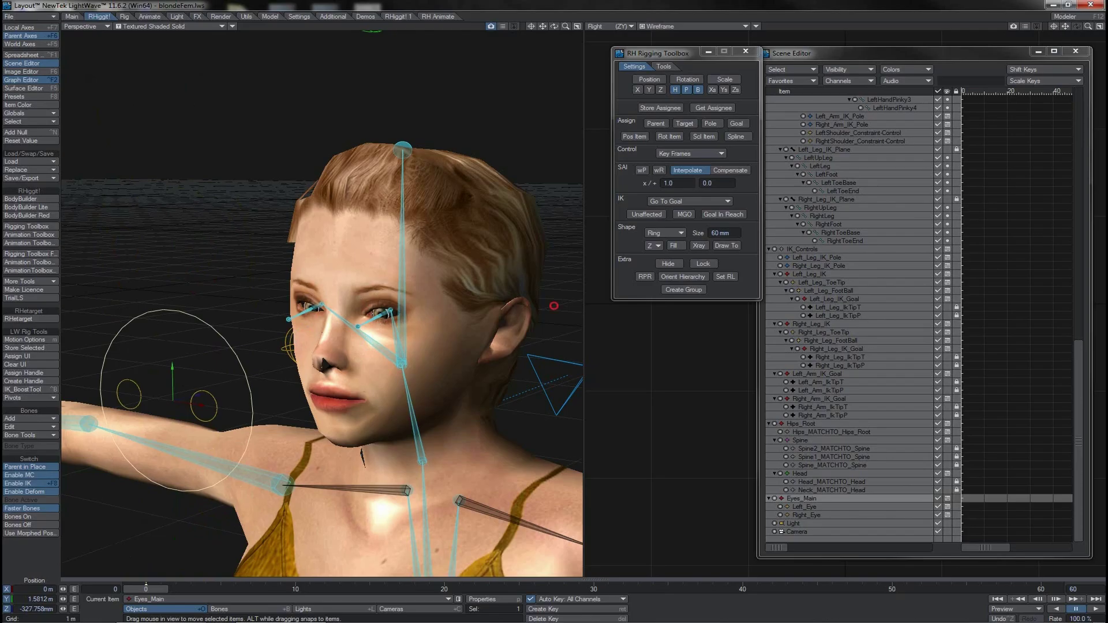
pyautogui.hotkey('ctrl', 'z')
# - Test how the eyes follow their controls by rotating the Head and Hips_Root controls, and undo the rotations
pyautogui.scroll(-3, 173, 309)
pyautogui.click(388, 71)
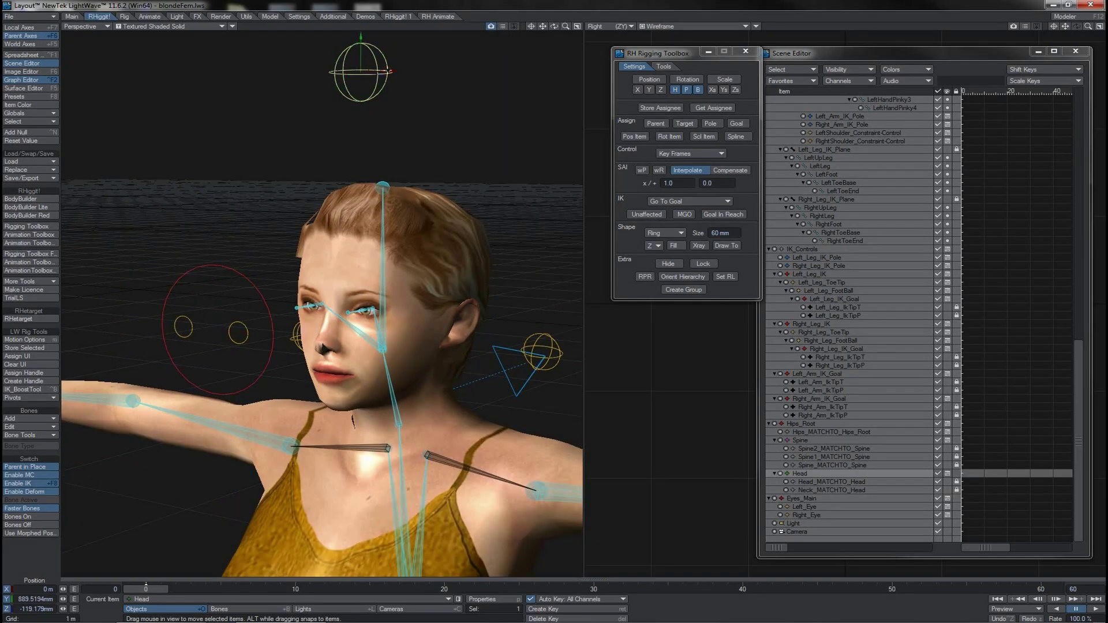
pyautogui.press('y')
pyautogui.moveTo(451, 77); pyautogui.dragTo(484, 78)
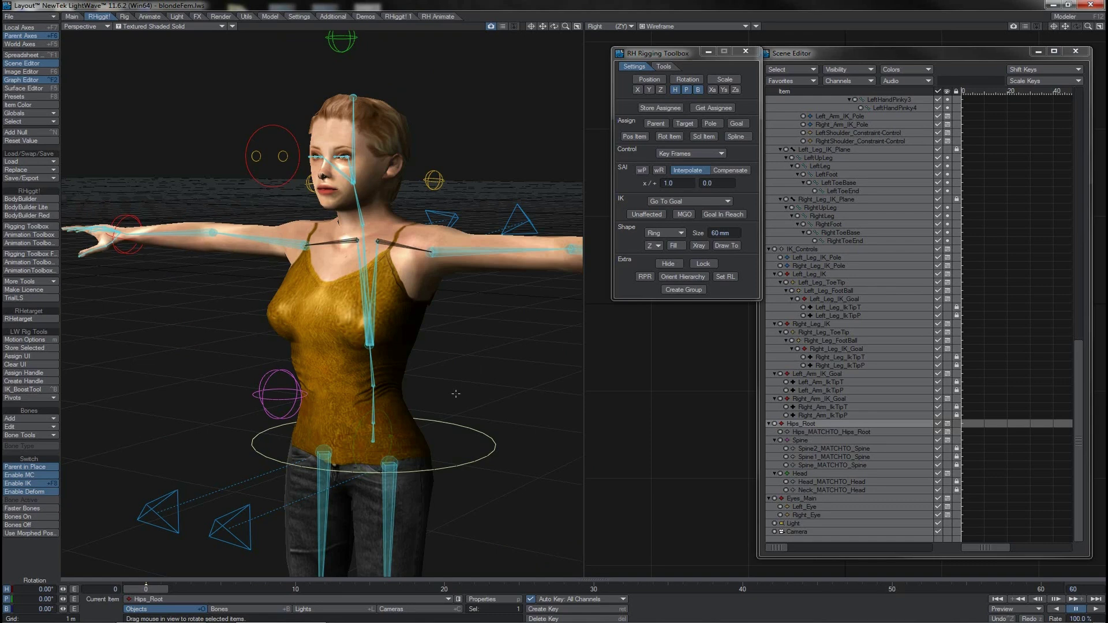
pyautogui.moveTo(456, 394)
pyautogui.mouseDown()
pyautogui.moveTo(427, 364)
pyautogui.moveTo(482, 389)
pyautogui.moveTo(451, 396)
pyautogui.moveTo(449, 381)
pyautogui.mouseUp()
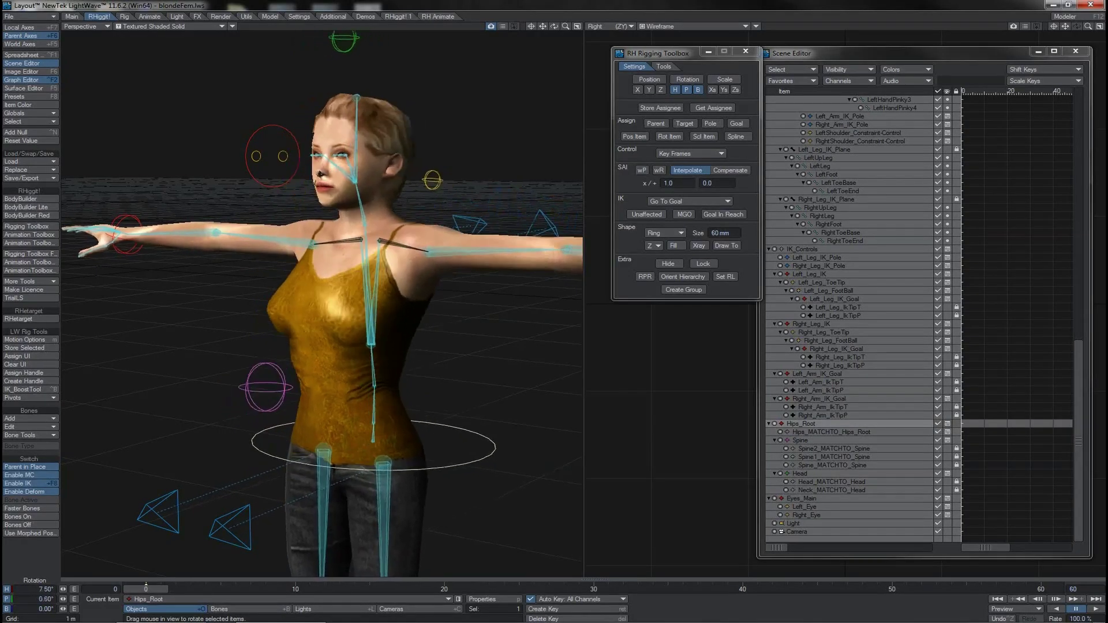
pyautogui.hotkey('ctrl', 'z')
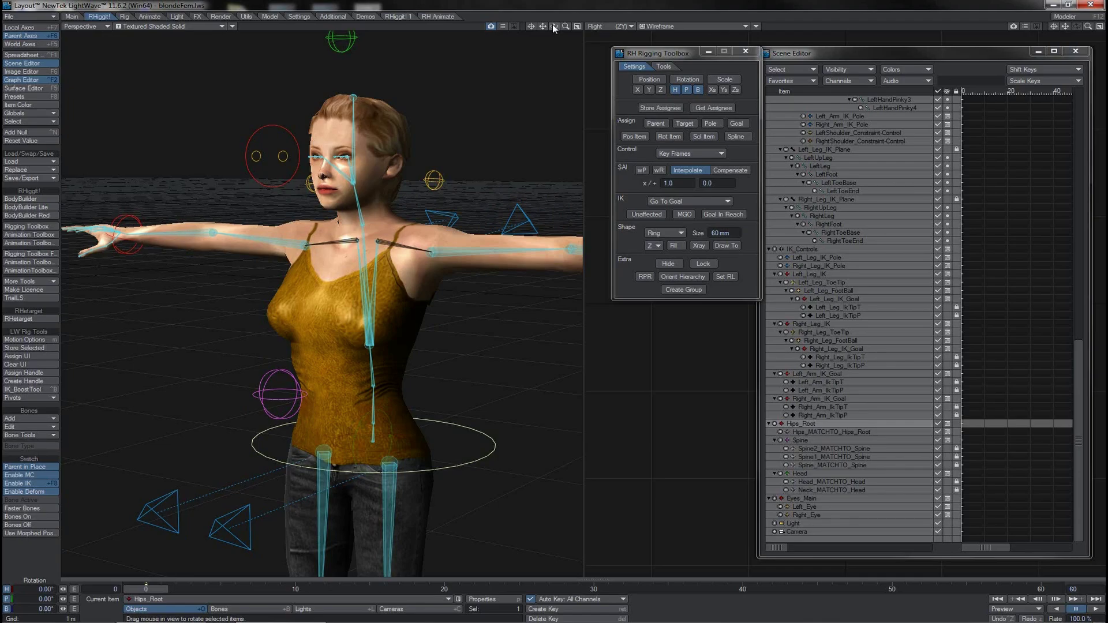
# - Store the Head bone as assignee and make a blended position and rotation constraint for the Eyes_Main control
pyautogui.moveTo(552, 25); pyautogui.dragTo(588, 29)
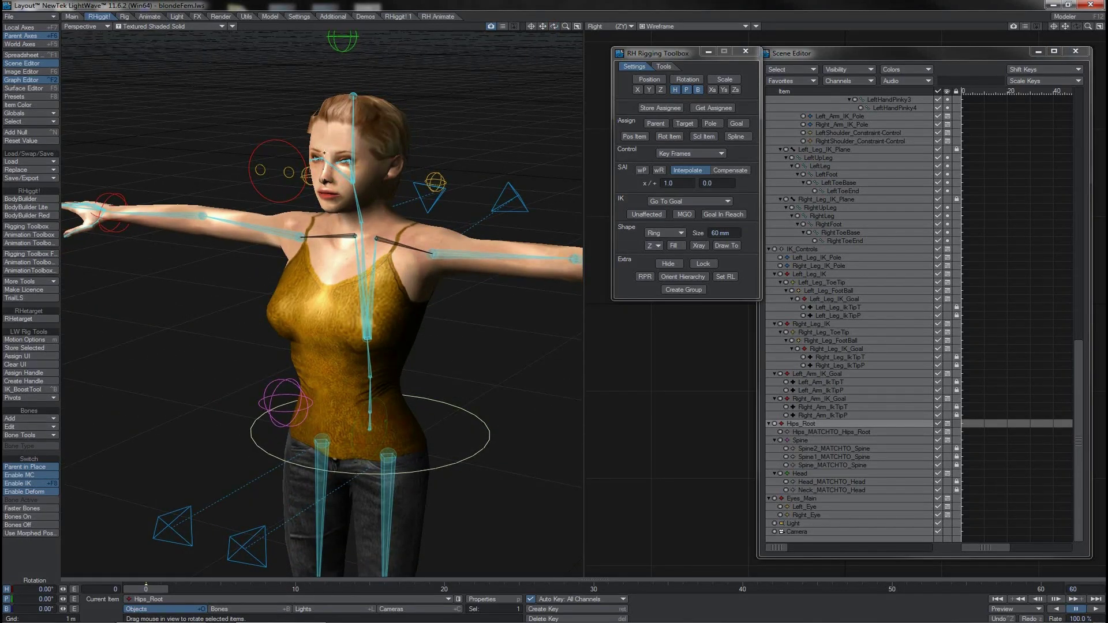
pyautogui.click(291, 145)
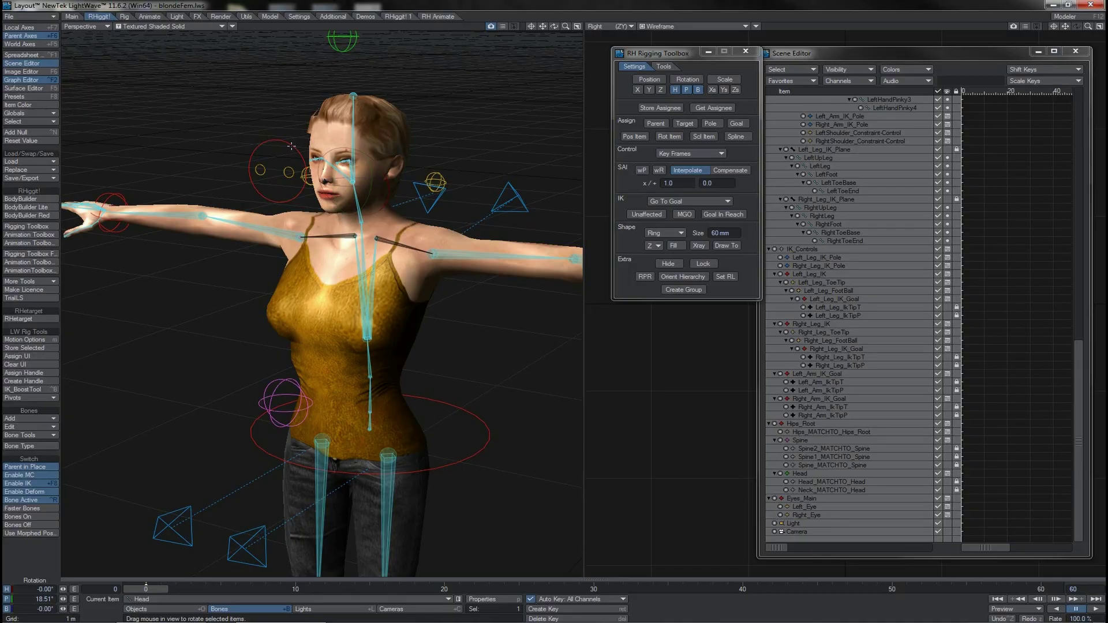
pyautogui.click(291, 145)
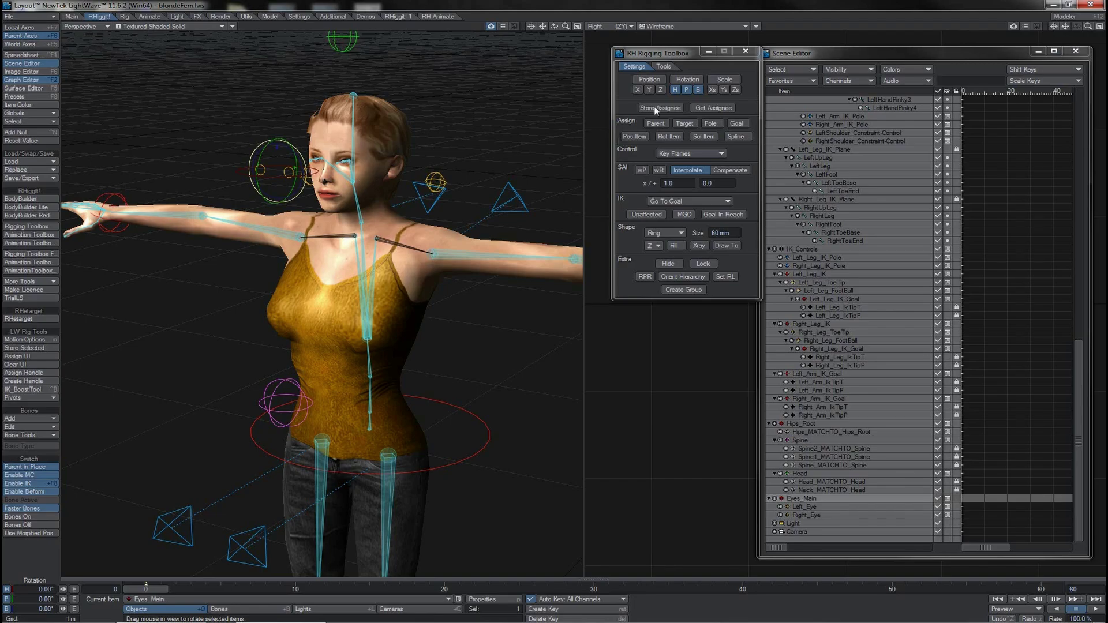
pyautogui.click(663, 67)
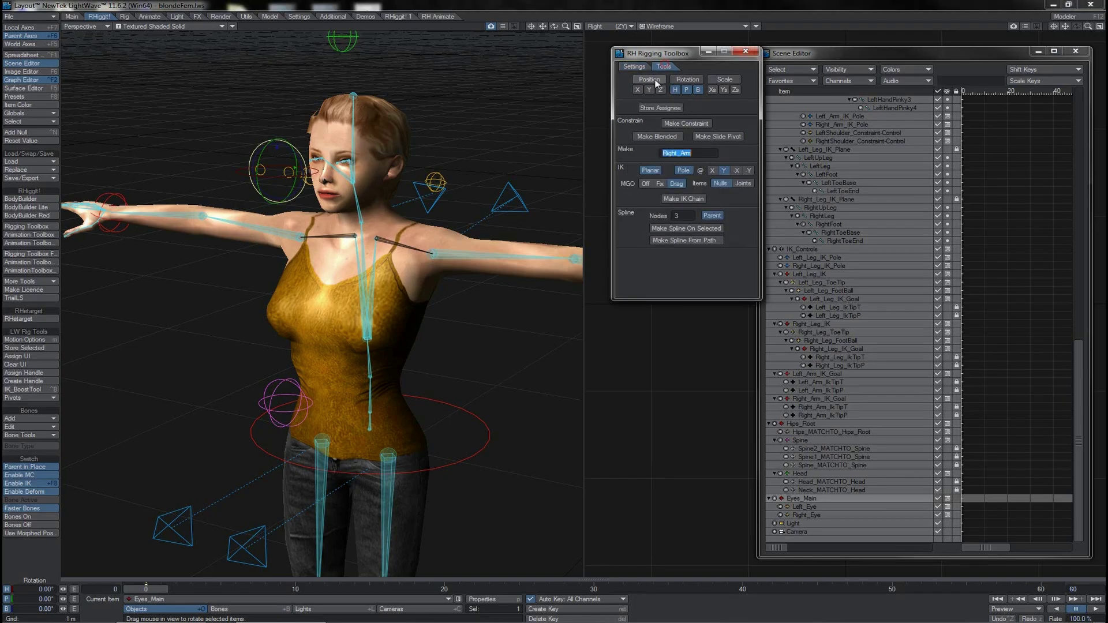
pyautogui.click(656, 82)
pyautogui.click(658, 109)
pyautogui.click(642, 139)
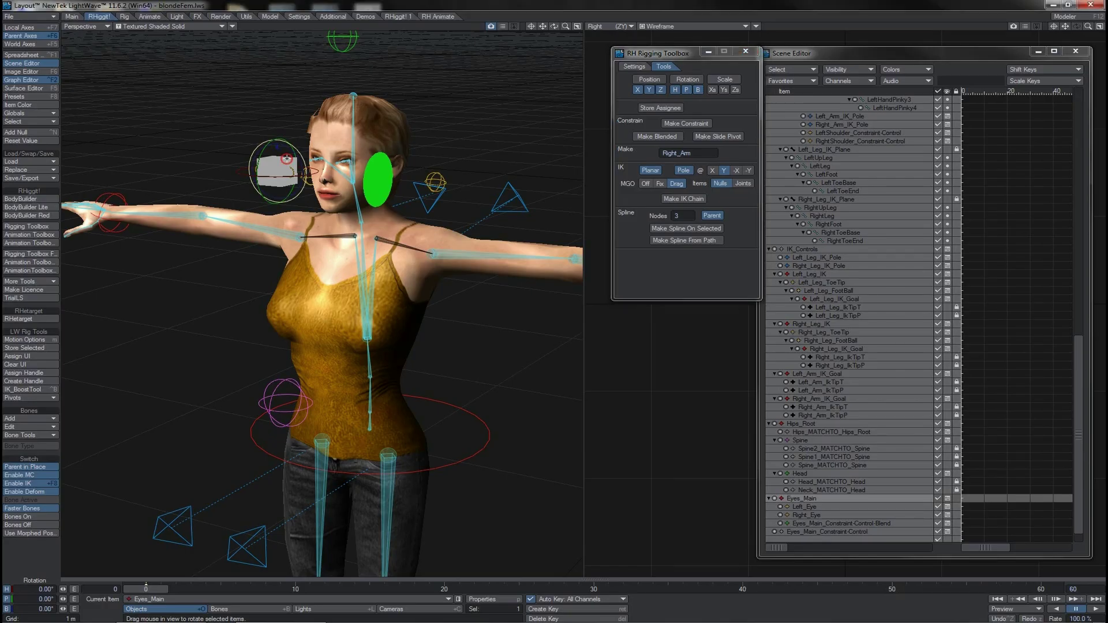
# - Move the Eyes_Main constraint control cube out of the eye ring, away from the face
pyautogui.click(279, 154)
pyautogui.press('t')
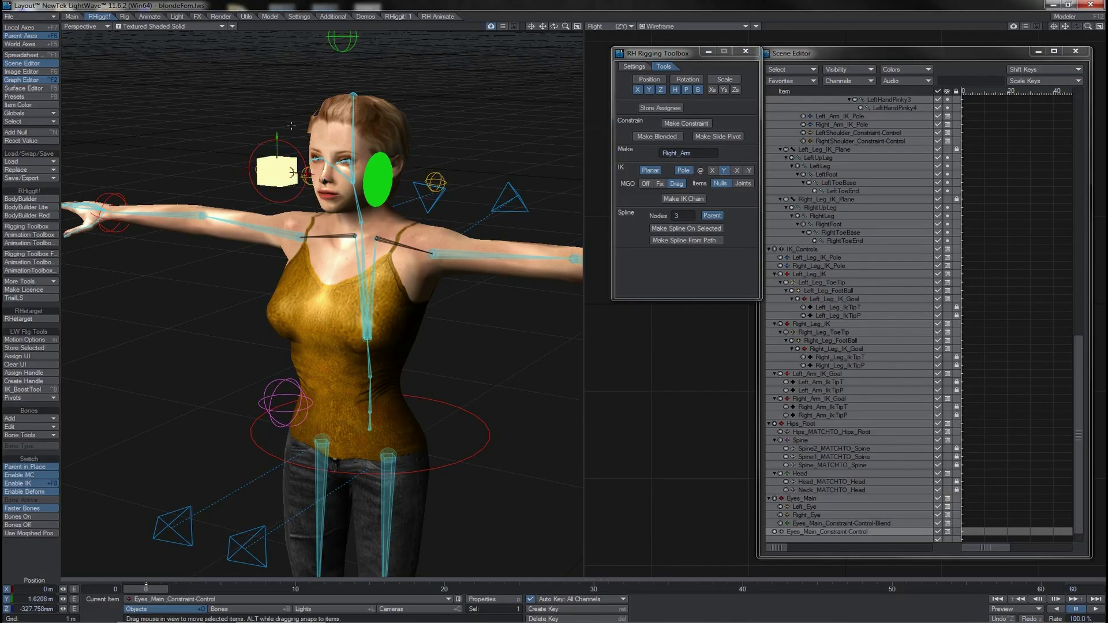
pyautogui.moveTo(293, 117); pyautogui.dragTo(367, 107)
# - Try rotating the Eyes_Main constraint blend control, then undo the rotation and the constraint control's last move
pyautogui.click(388, 191)
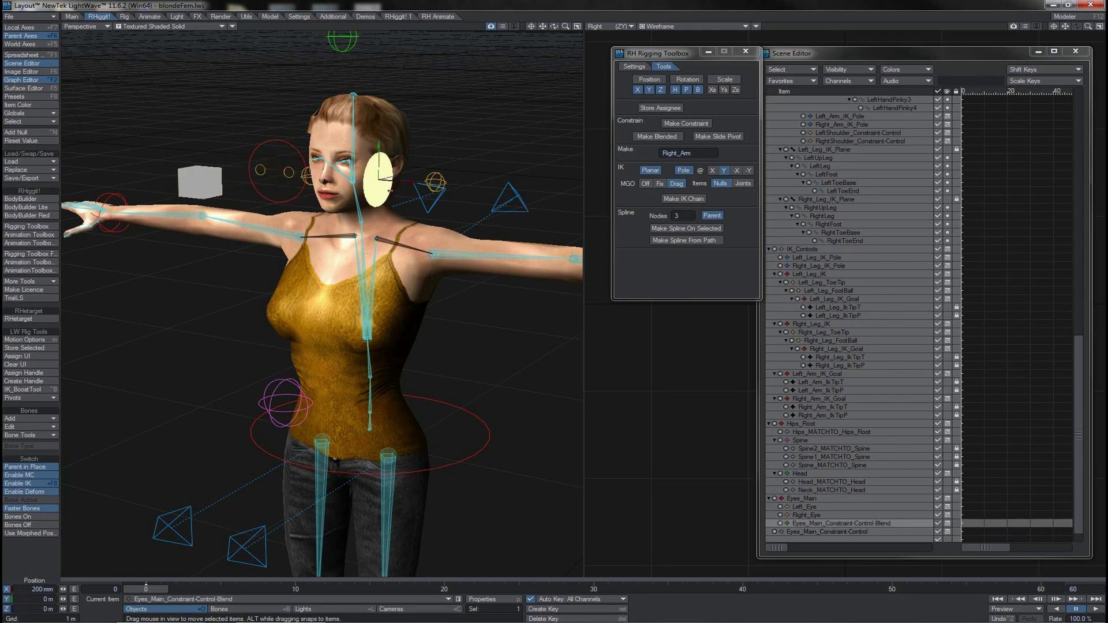
pyautogui.press('y')
pyautogui.moveTo(388, 191)
pyautogui.mouseDown()
pyautogui.moveTo(303, 185)
pyautogui.moveTo(375, 188)
pyautogui.mouseUp()
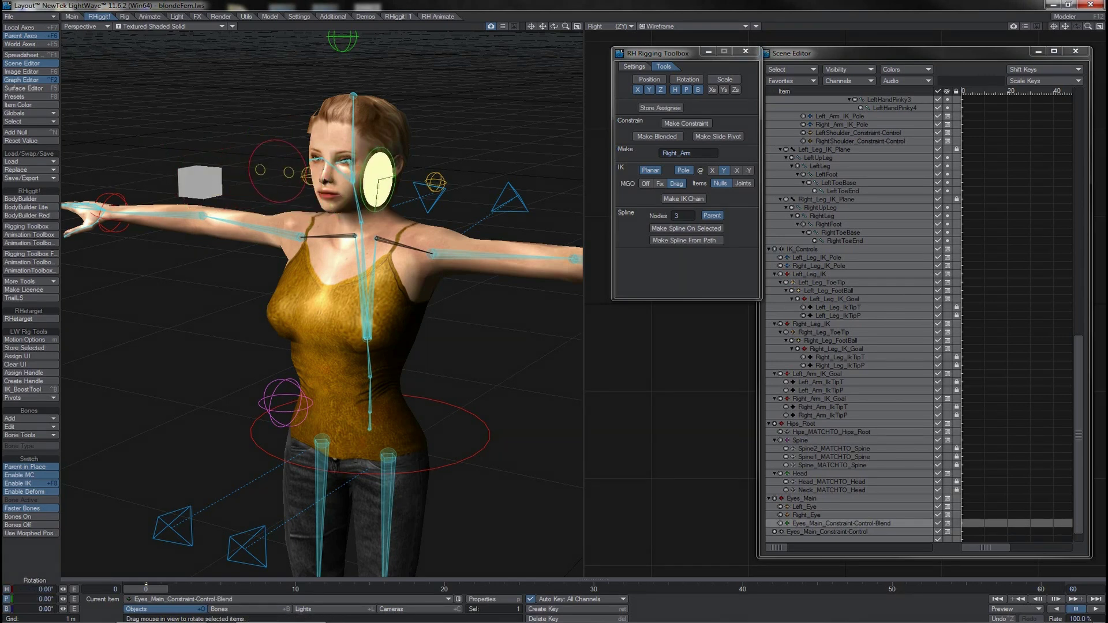
pyautogui.hotkey('ctrl', 'z')
pyautogui.hotkey('ctrl', 'z')
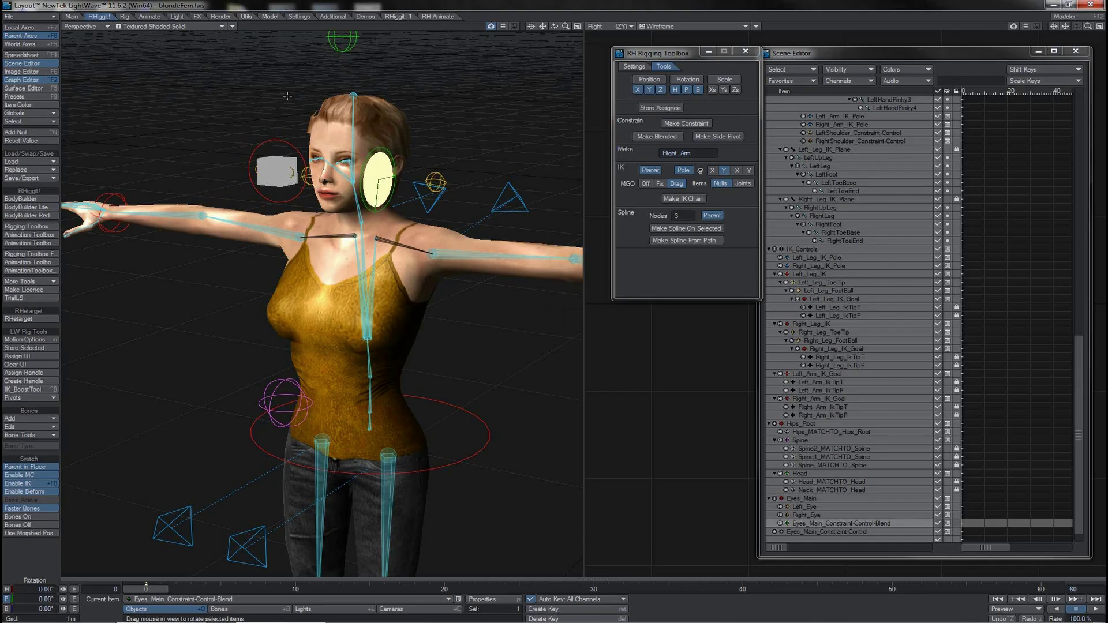
# - Change the Eyes_Main constraint control's shape to a ring with a size of 30 mm
pyautogui.click(280, 168)
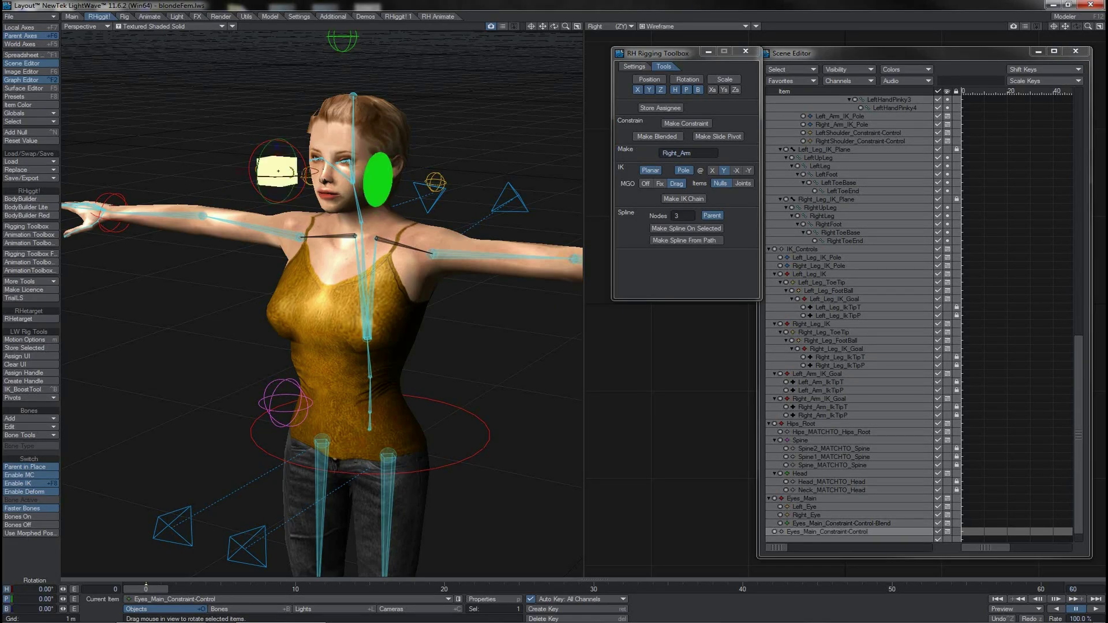
pyautogui.click(634, 66)
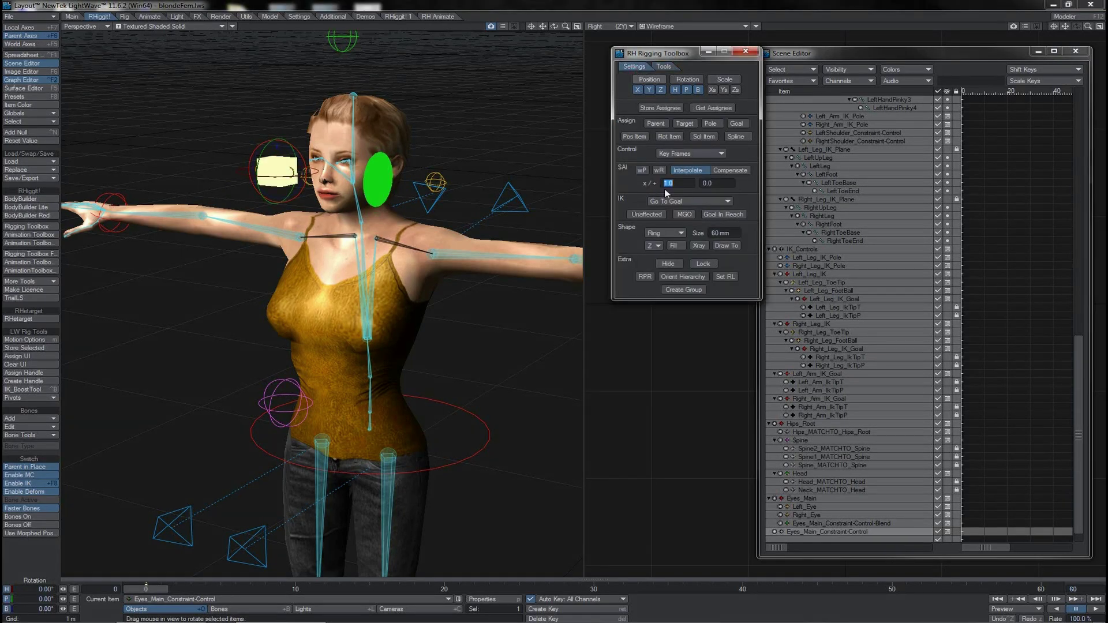
pyautogui.click(665, 234)
pyautogui.click(664, 233)
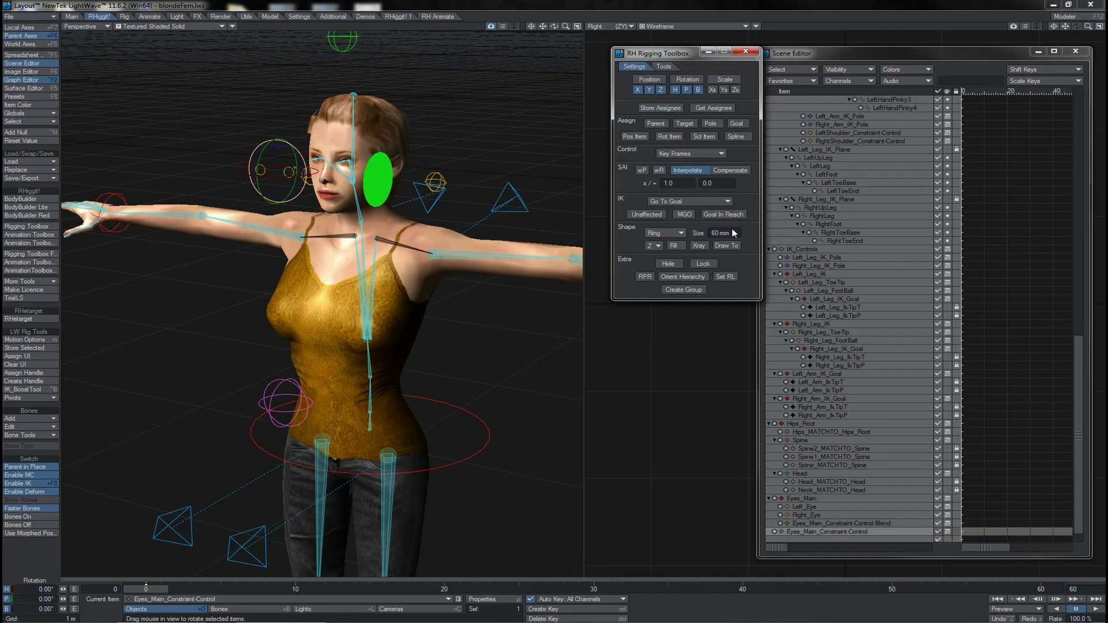
pyautogui.write('30')
pyautogui.press('Return')
# - Color the Eyes_Main constraint control purple and parent it to the stored assignee
pyautogui.click(898, 68)
pyautogui.moveTo(898, 67)
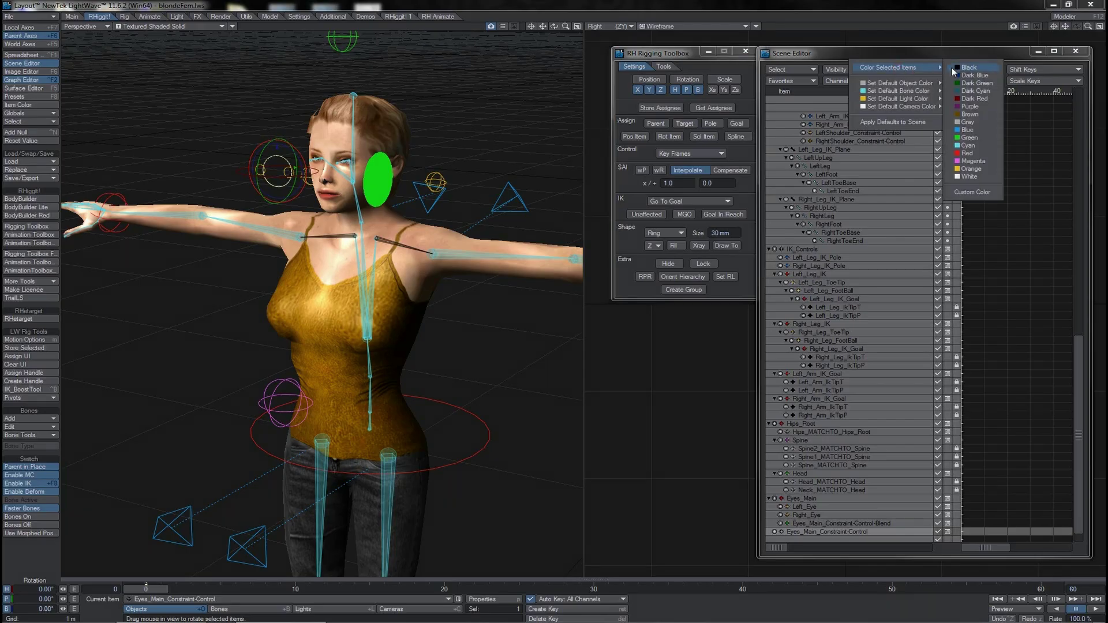
pyautogui.click(972, 69)
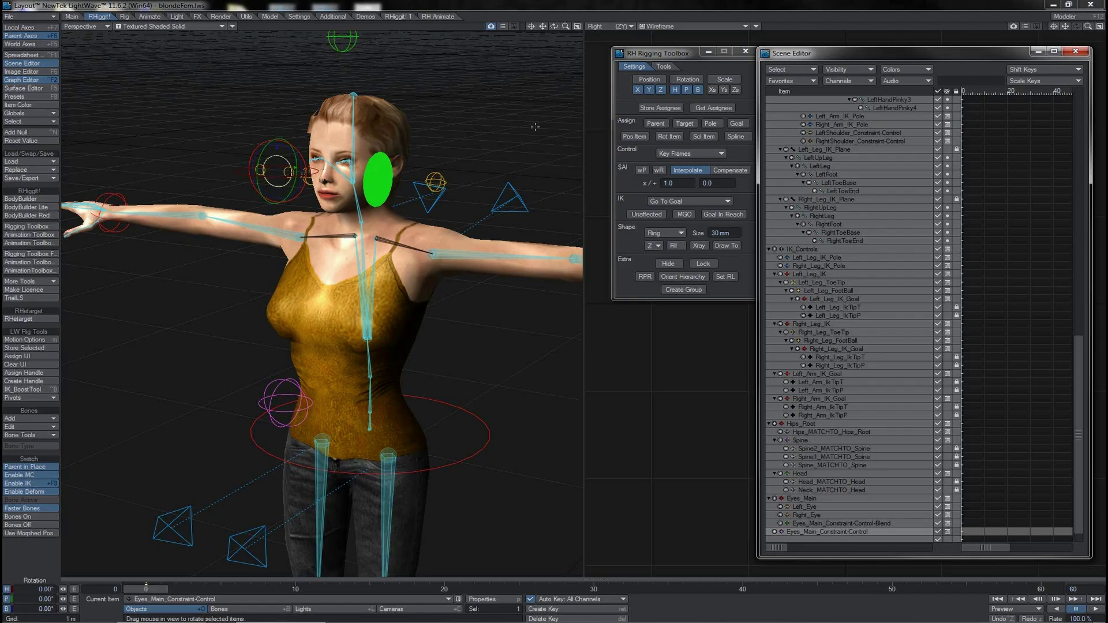
pyautogui.click(660, 108)
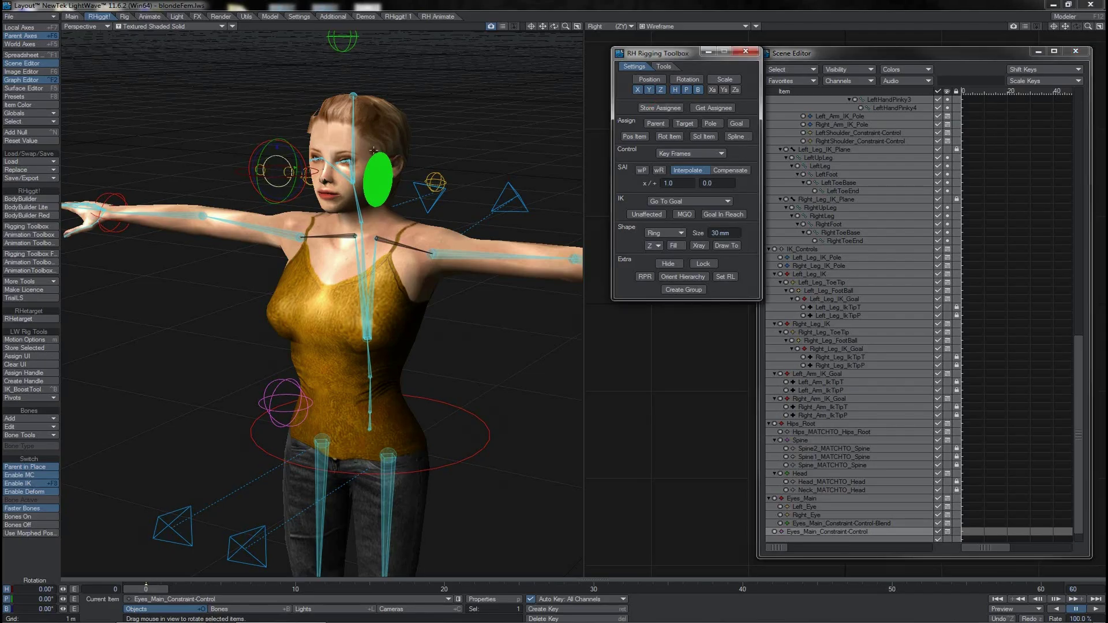
# - Shrink the green blend control to a 10 mm ring and move it beside the Eyes_Main ring, away from the face
pyautogui.click(378, 198)
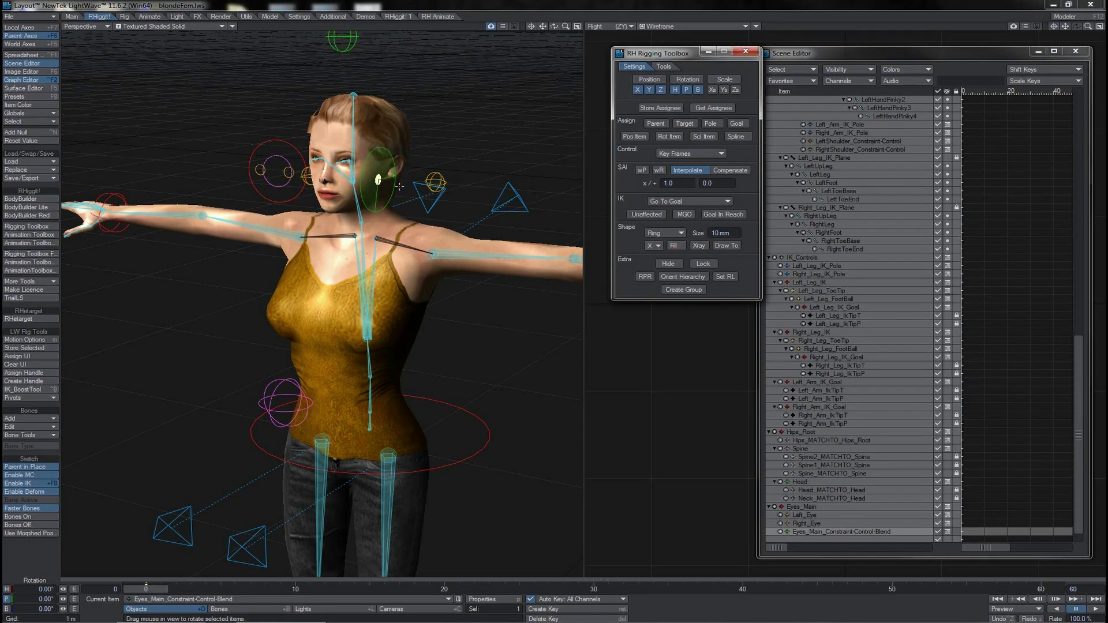
pyautogui.click(392, 184)
pyautogui.press('t')
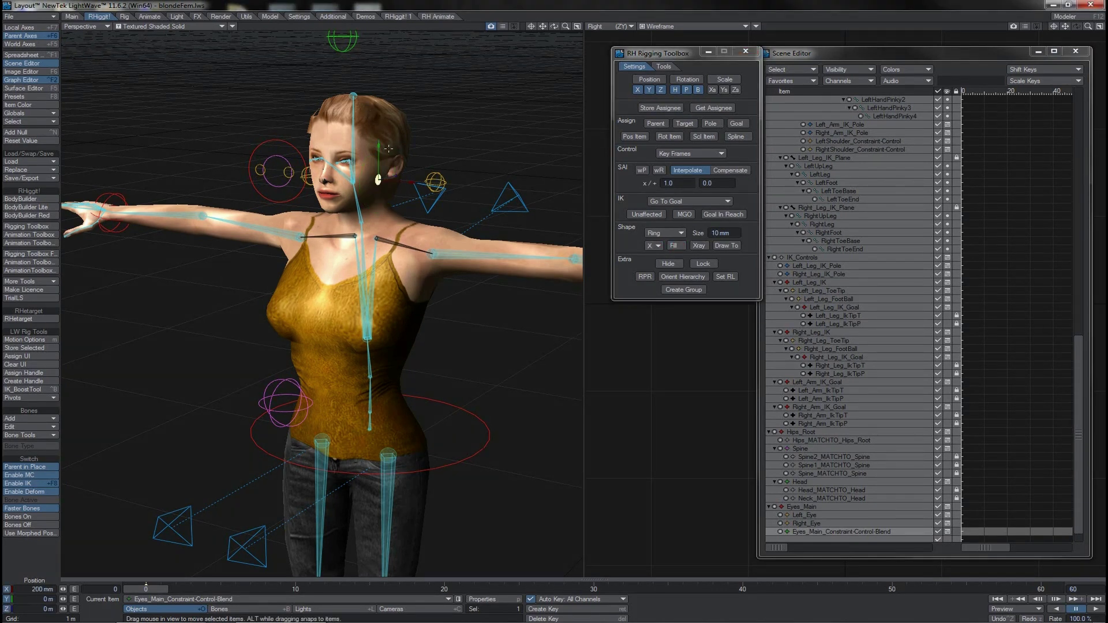
pyautogui.moveTo(392, 181); pyautogui.dragTo(239, 168)
# - Test how the eye controls react by rotating the Hips_Root control, and undo the rotation
pyautogui.click(297, 147)
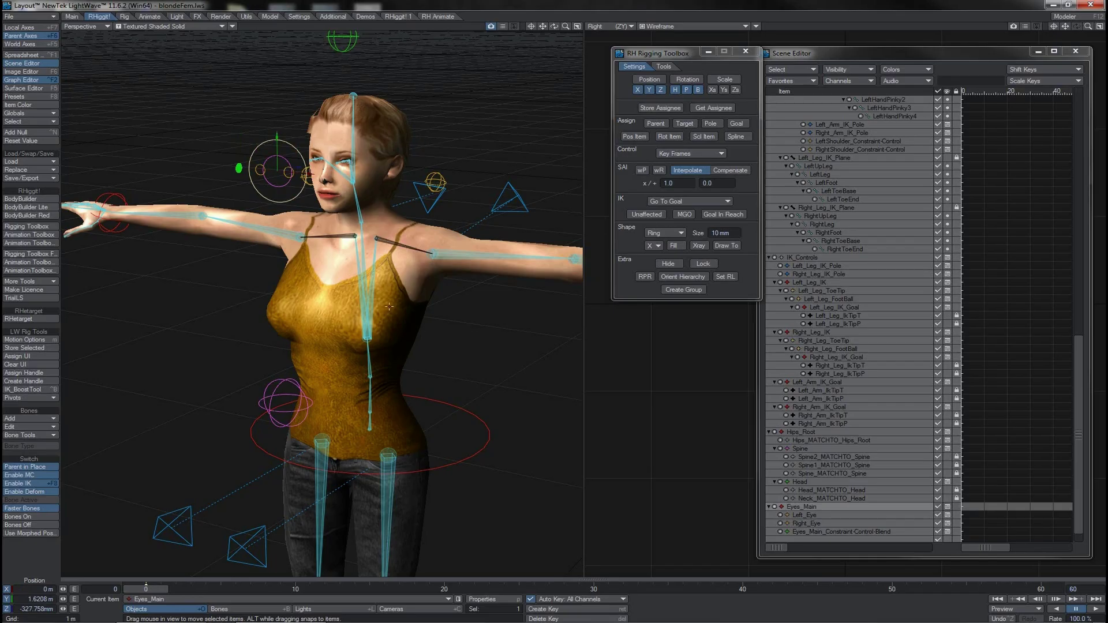
pyautogui.click(415, 397)
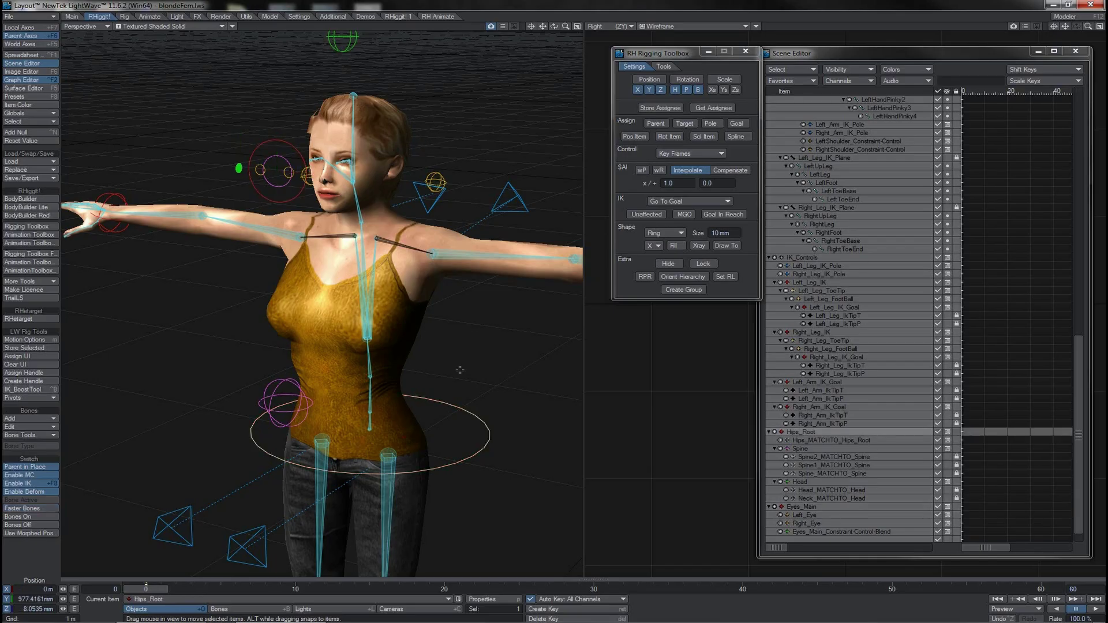
pyautogui.press('y')
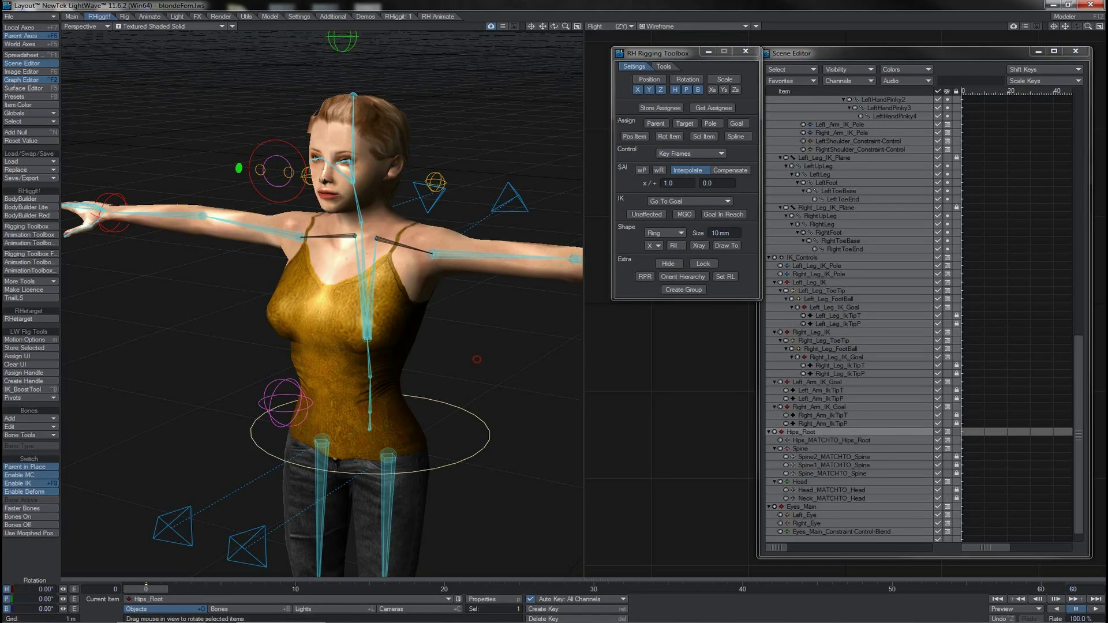
pyautogui.moveTo(477, 359)
pyautogui.mouseDown()
pyautogui.moveTo(424, 360)
pyautogui.moveTo(503, 363)
pyautogui.moveTo(480, 374)
pyautogui.mouseUp()
pyautogui.hotkey('ctrl', 'z')
pyautogui.hotkey('ctrl', 'z')
# - Test the eye blending by rotating the blend control and then the Head control, and undo the rotation
pyautogui.click(238, 168)
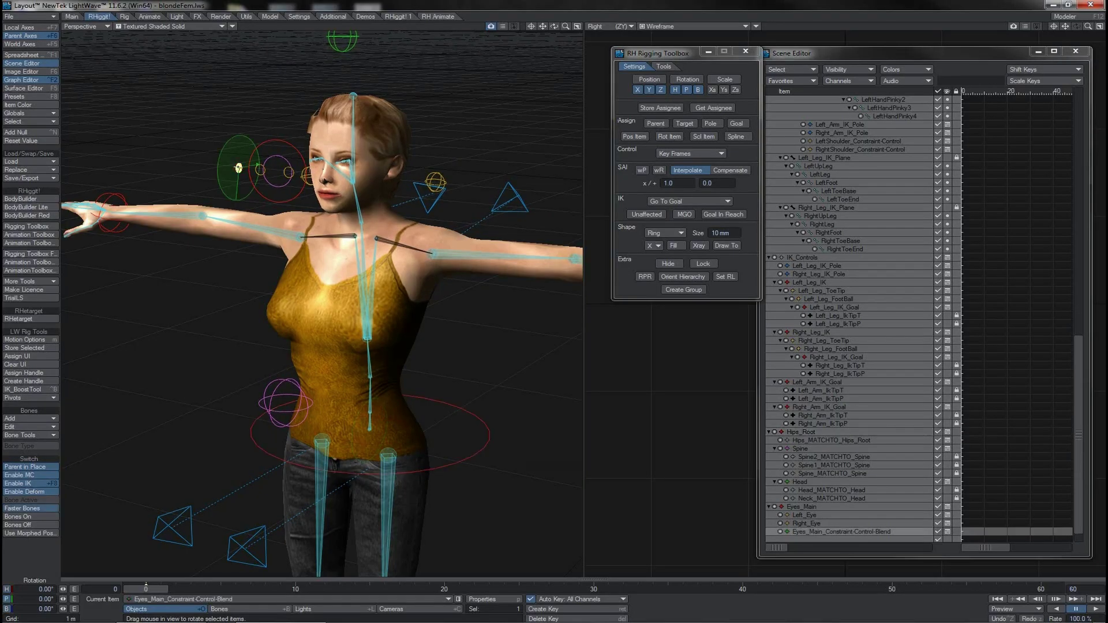
pyautogui.moveTo(235, 133); pyautogui.dragTo(235, 134)
pyautogui.click(283, 162)
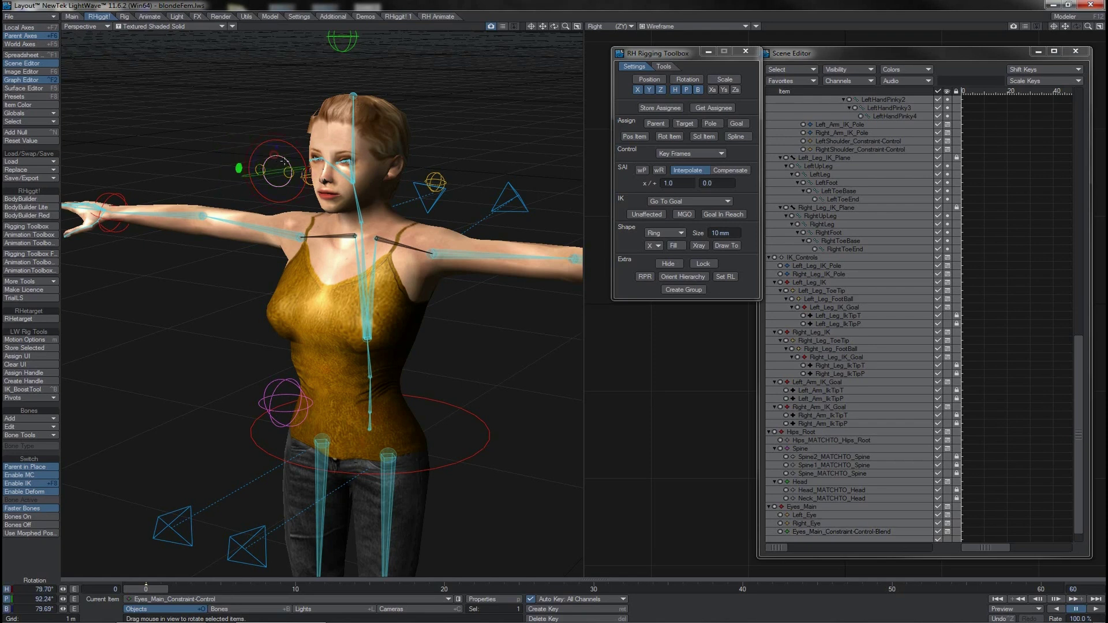
pyautogui.click(344, 53)
pyautogui.moveTo(442, 84); pyautogui.dragTo(459, 63)
pyautogui.hotkey('ctrl', 'z')
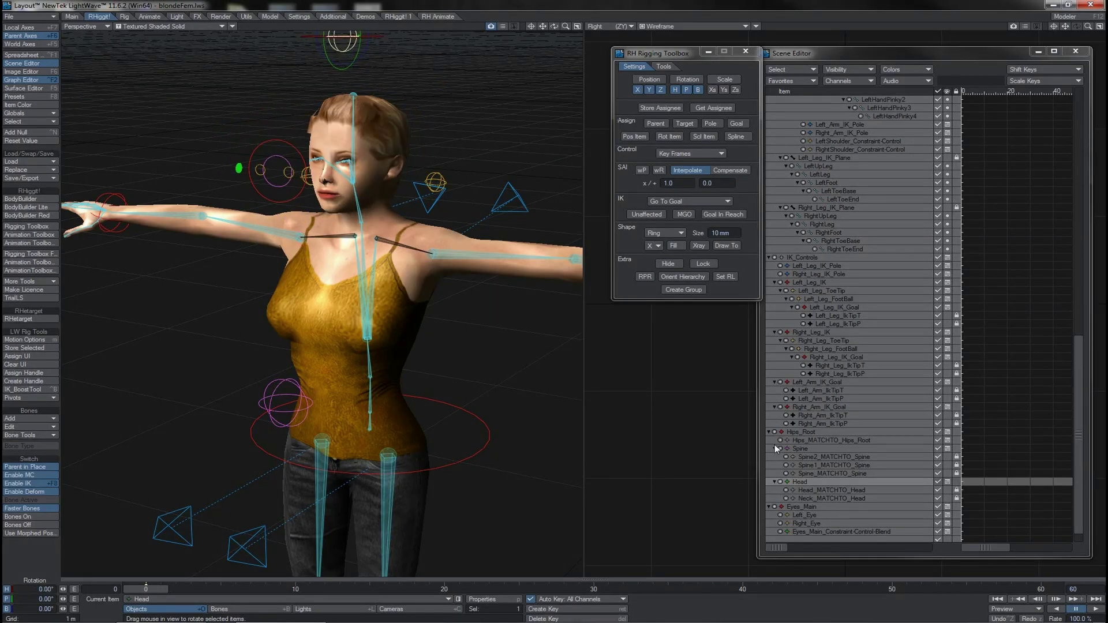
# - Collapse the Spine and Head hierarchies and parent Eyes_Main under IK_Controls
pyautogui.click(774, 448)
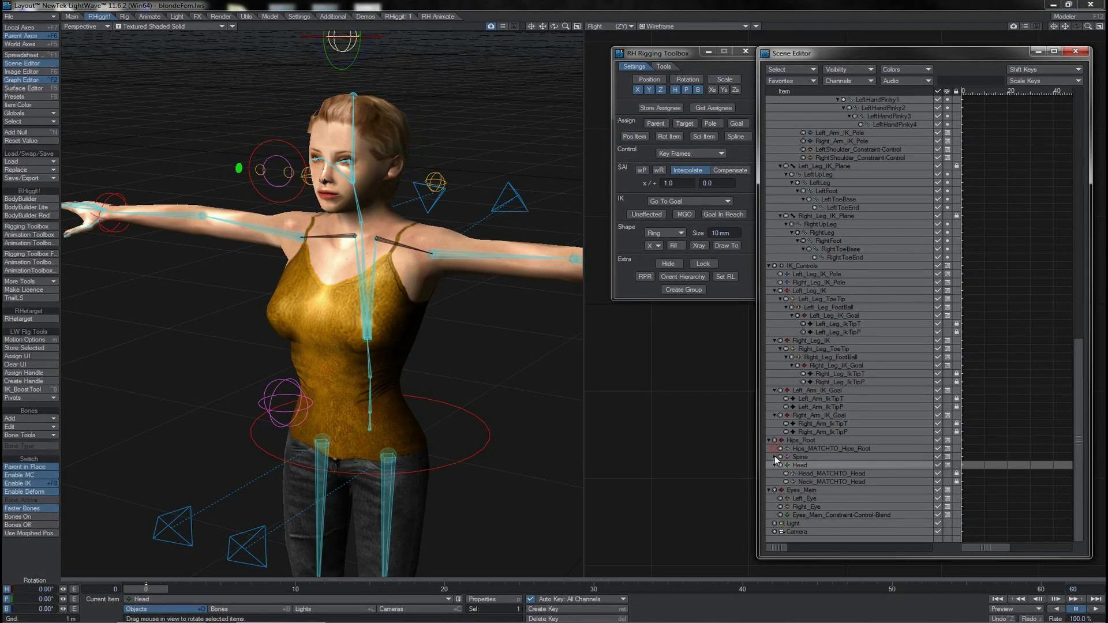
pyautogui.click(774, 465)
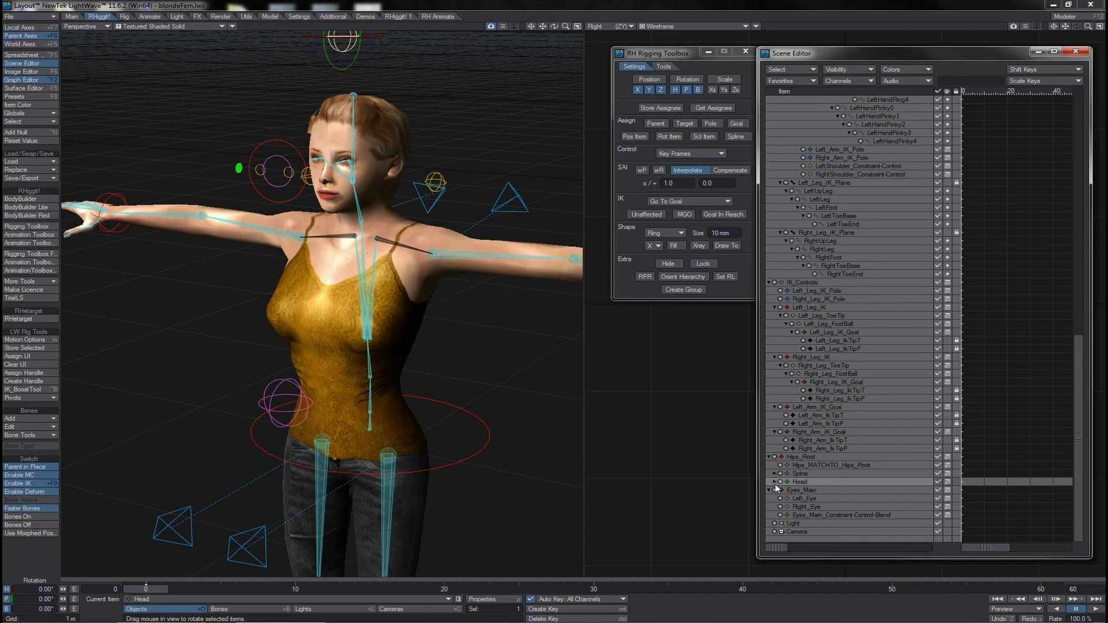
pyautogui.click(796, 491)
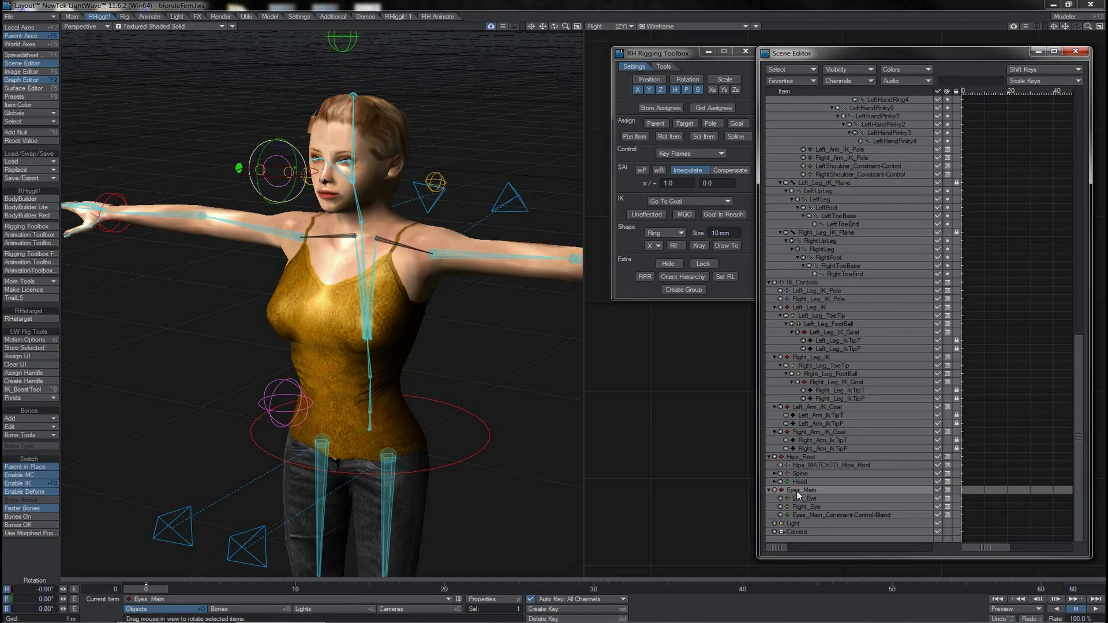
pyautogui.moveTo(797, 493); pyautogui.dragTo(808, 291)
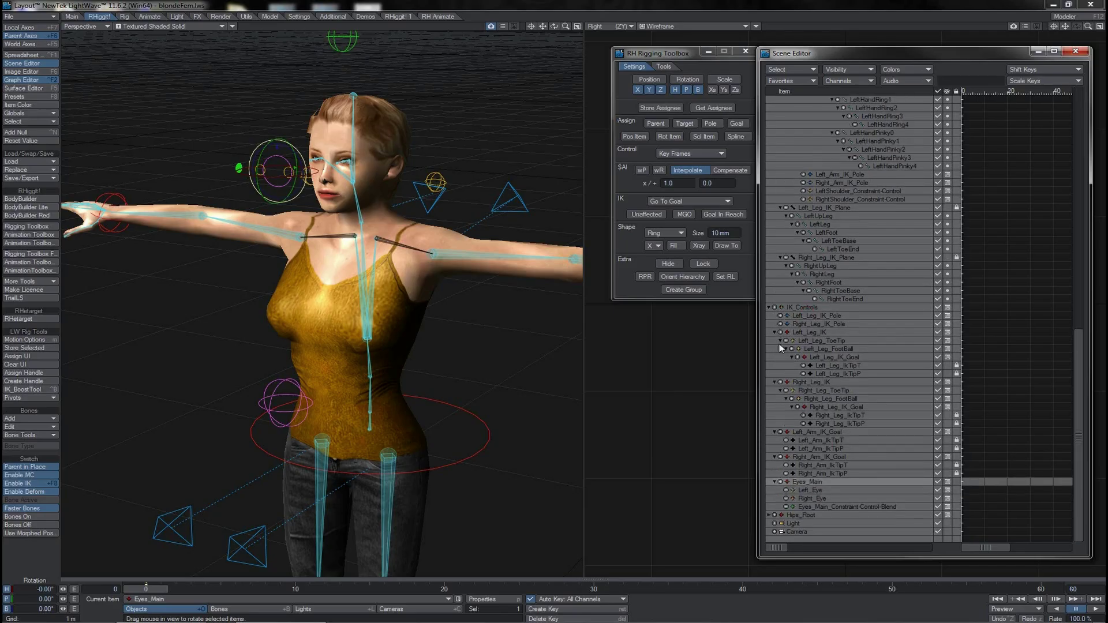
# - Collapse the child items of the left and right leg IK goals and the left and right arm IK goals
pyautogui.click(792, 357)
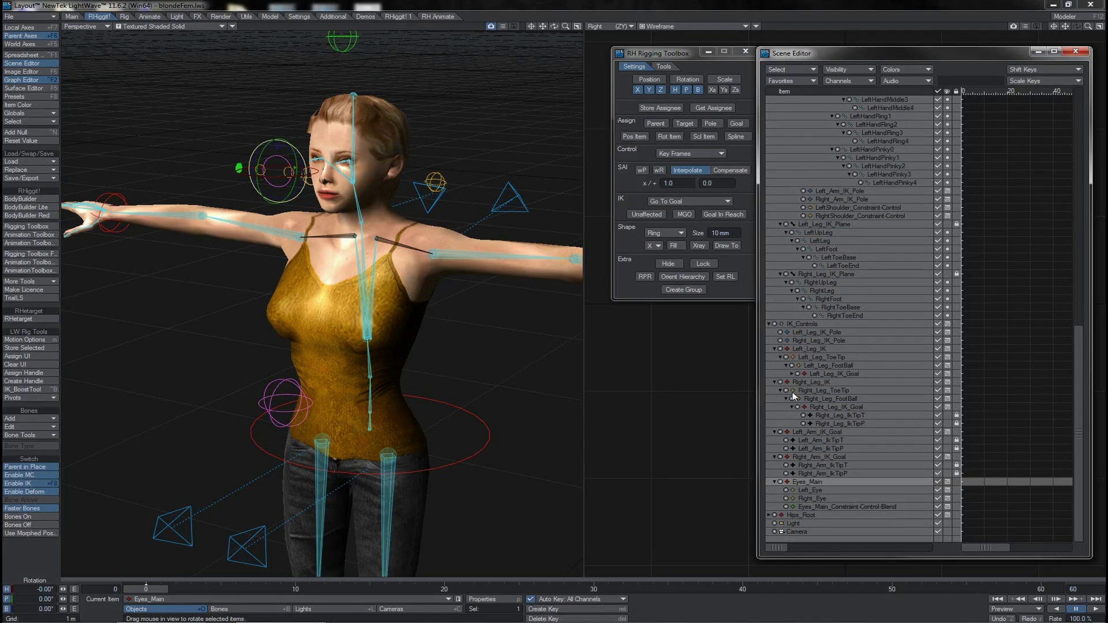
pyautogui.click(792, 407)
pyautogui.click(775, 432)
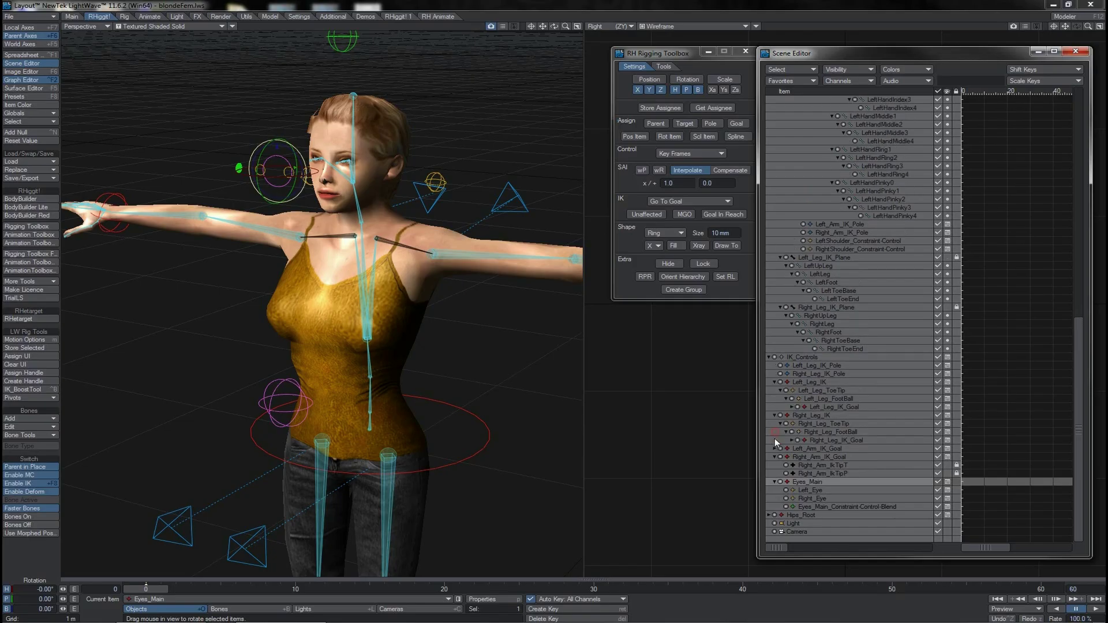
pyautogui.click(774, 456)
# - Hide the bones in the perspective view and lower the Hips_Root control to about 859 mm on Y
pyautogui.press('a')
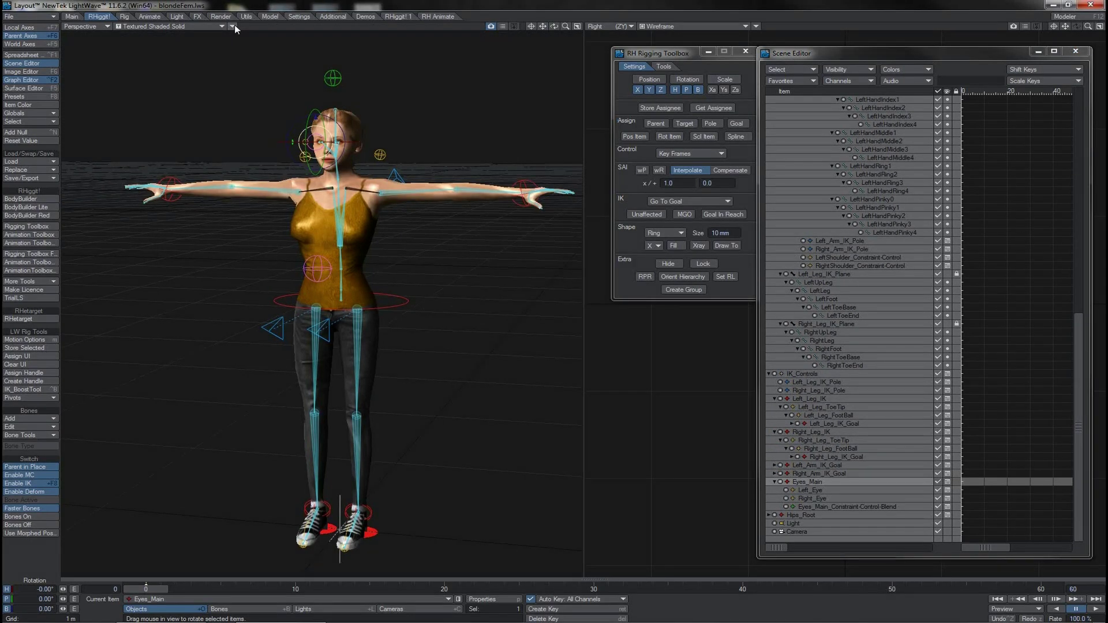
pyautogui.click(234, 27)
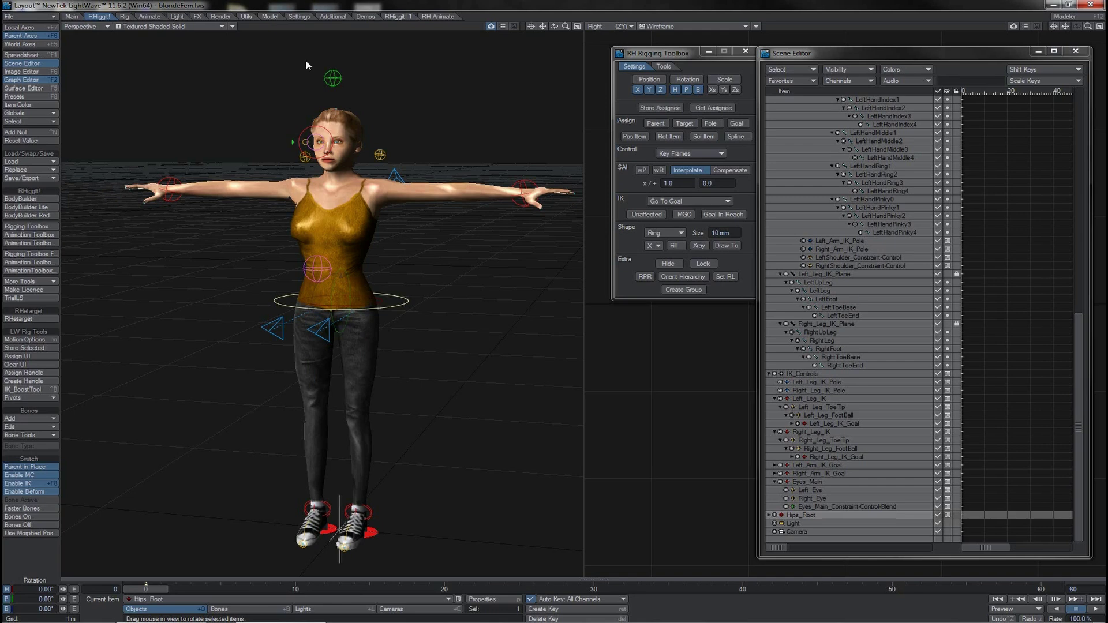
pyautogui.press('s')
pyautogui.click(439, 284)
pyautogui.press('t')
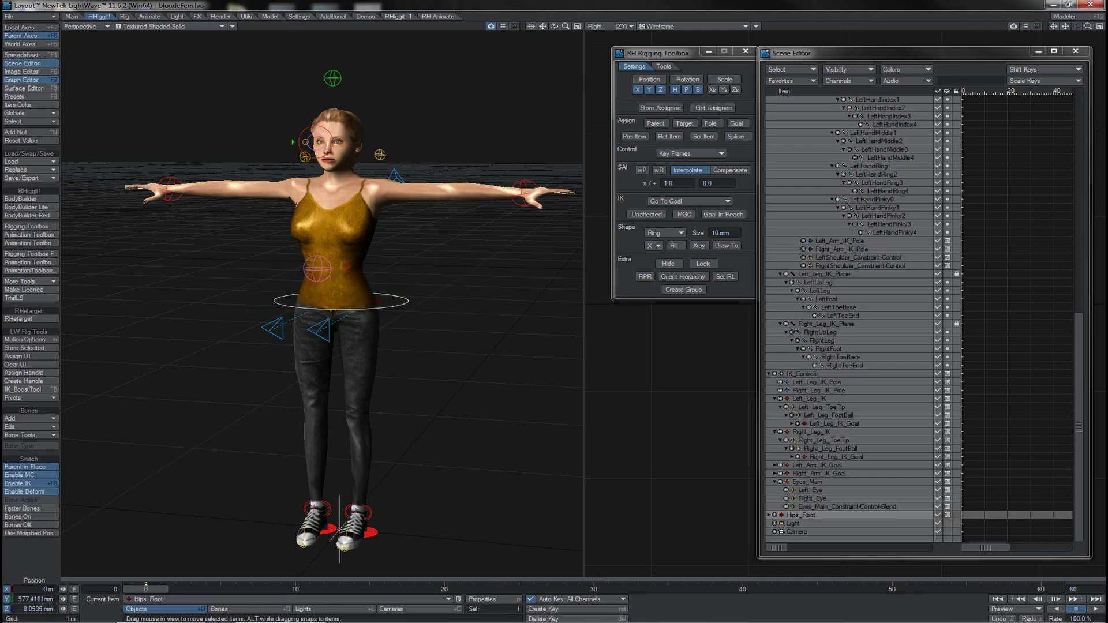
pyautogui.moveTo(348, 266); pyautogui.dragTo(346, 293)
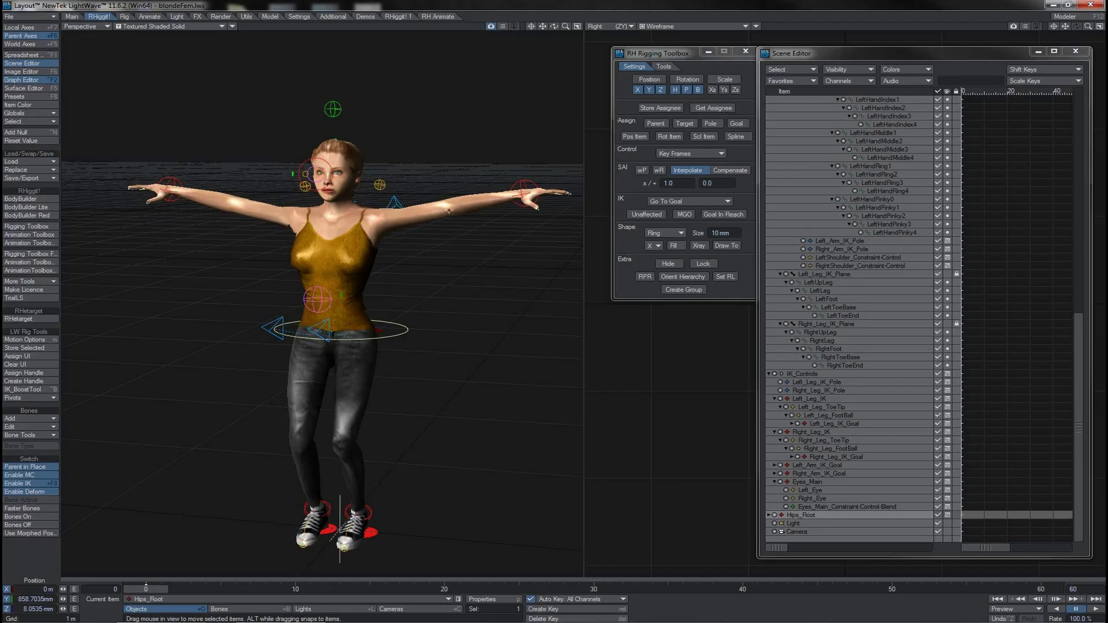
# - Show the bones again and set the LeftForeArm bone's IK/FK blending to 100%
pyautogui.click(457, 204)
pyautogui.press('y')
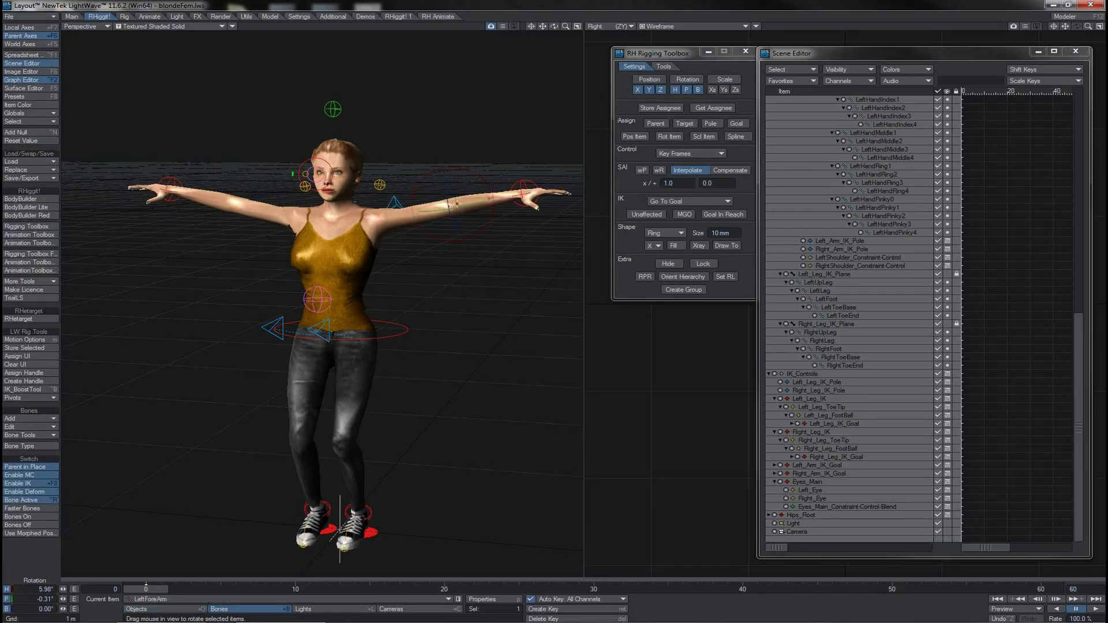
pyautogui.click(231, 27)
pyautogui.click(230, 52)
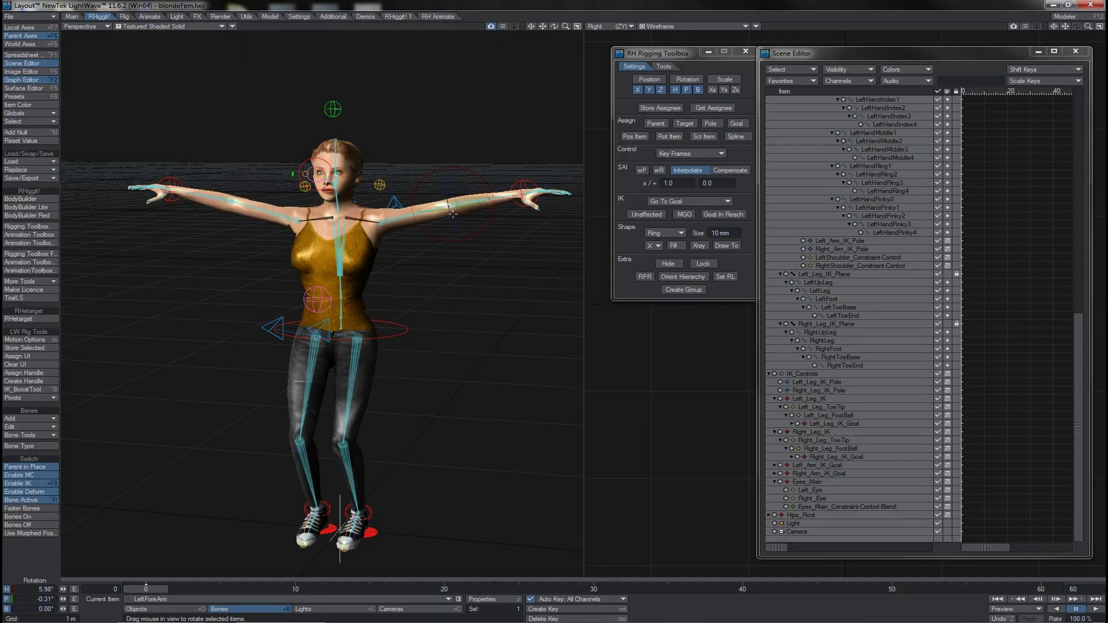
pyautogui.press('m')
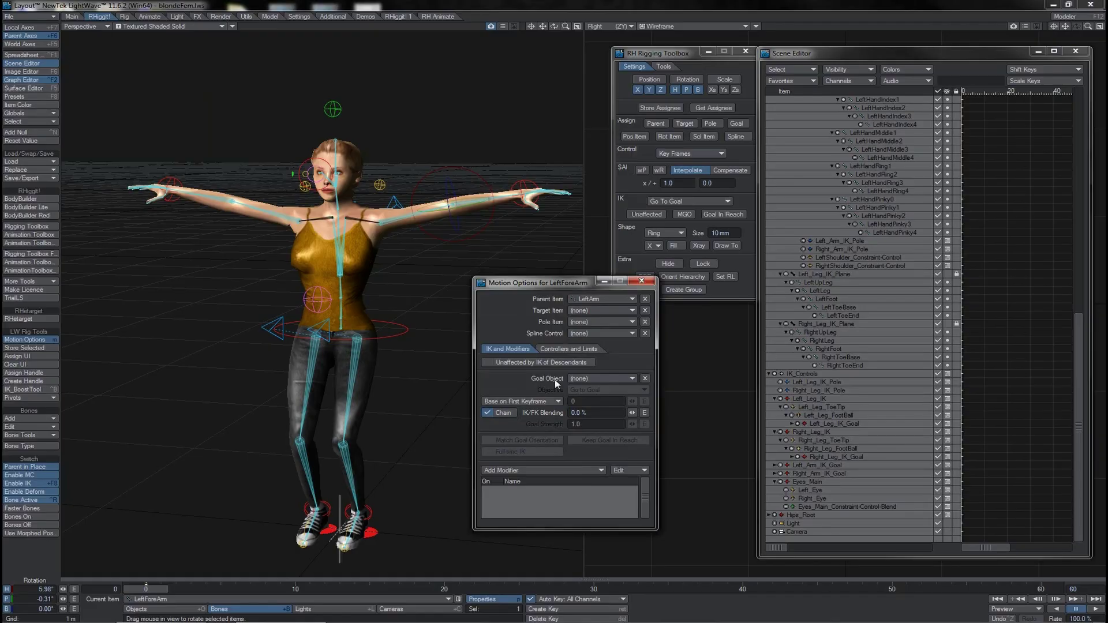
pyautogui.moveTo(632, 413); pyautogui.dragTo(690, 413)
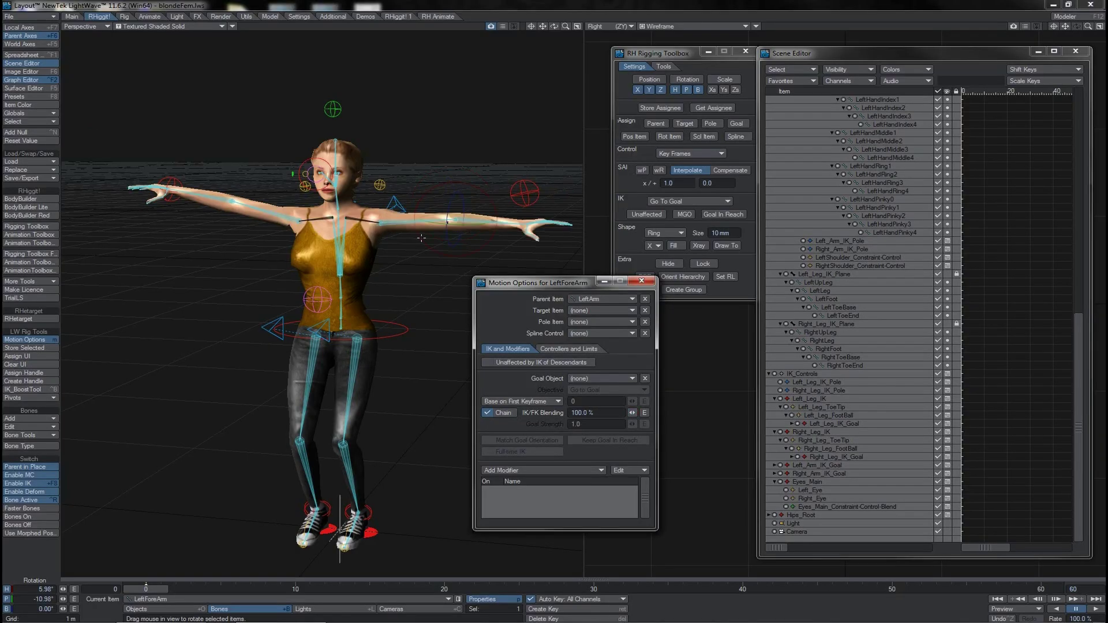
# - Pose the left arm with FK, rotating LeftArm to about 77° heading and LeftForeArm to about -106° pitch
pyautogui.press('Up')
pyautogui.moveTo(398, 192); pyautogui.dragTo(446, 192)
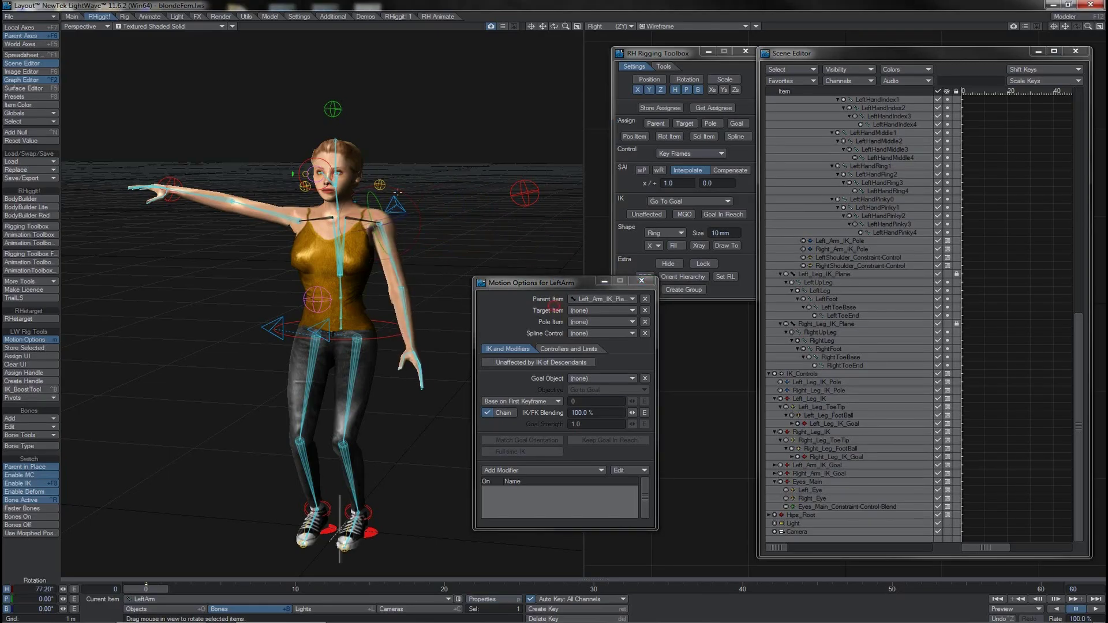
pyautogui.press('Down')
pyautogui.moveTo(391, 257); pyautogui.dragTo(170, 179)
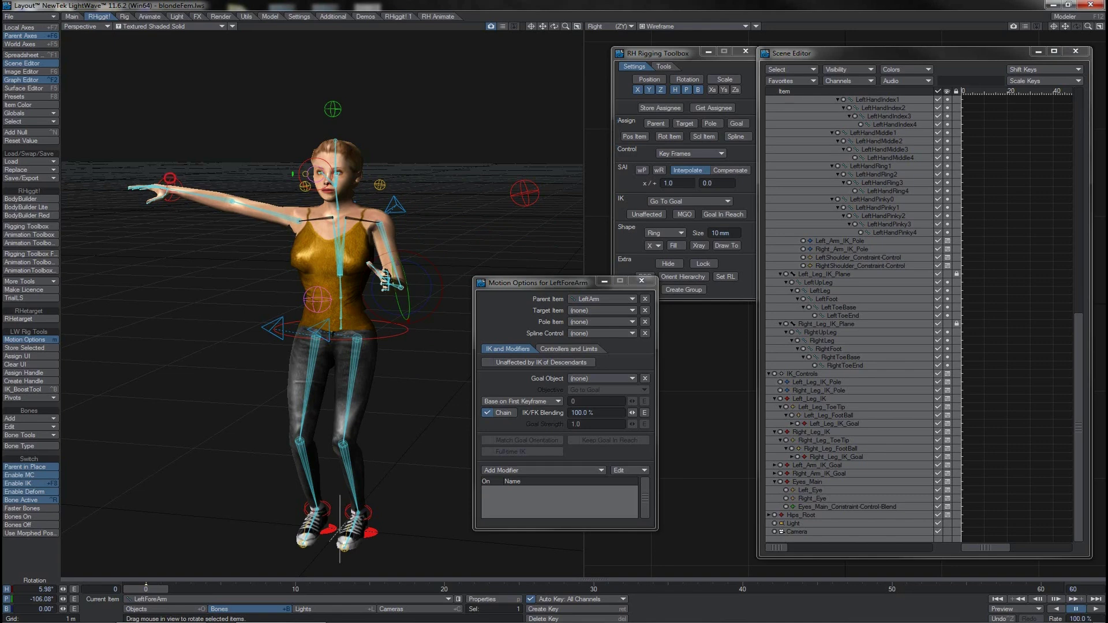
# - Move the Right_Arm_IK_Goal control down and toward the body, to about X -375 mm and Y 1.01 m
pyautogui.click(170, 178)
pyautogui.moveTo(170, 156); pyautogui.dragTo(185, 188)
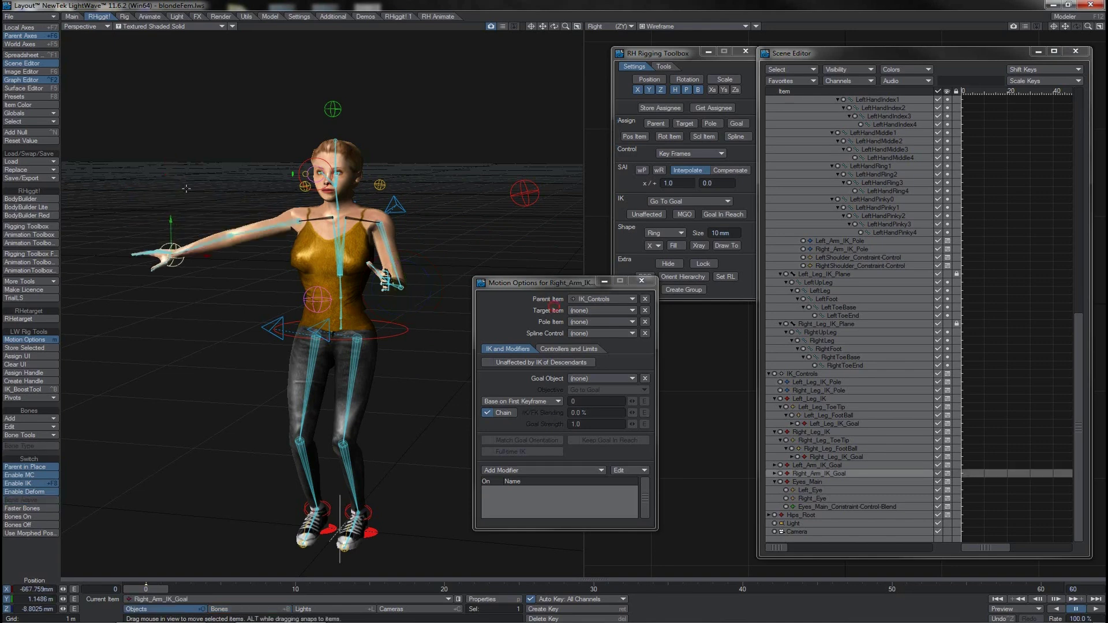
pyautogui.moveTo(205, 249); pyautogui.dragTo(265, 287)
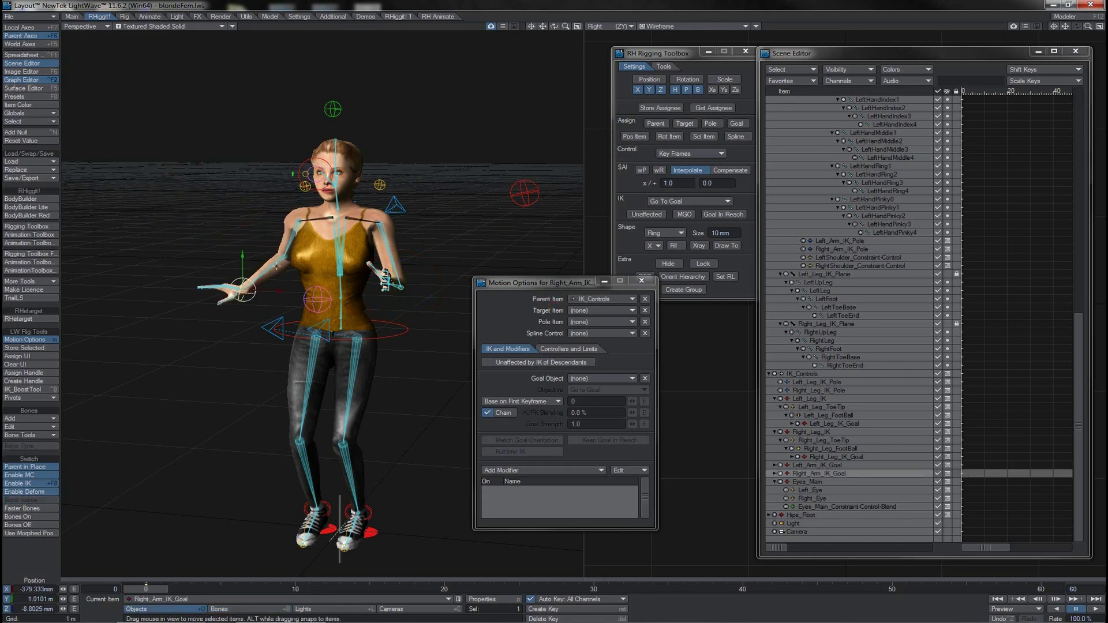
# - Rotate the Spine control to turn the torso and tilt the Hips_Root control to about 13.3° bank
pyautogui.click(302, 294)
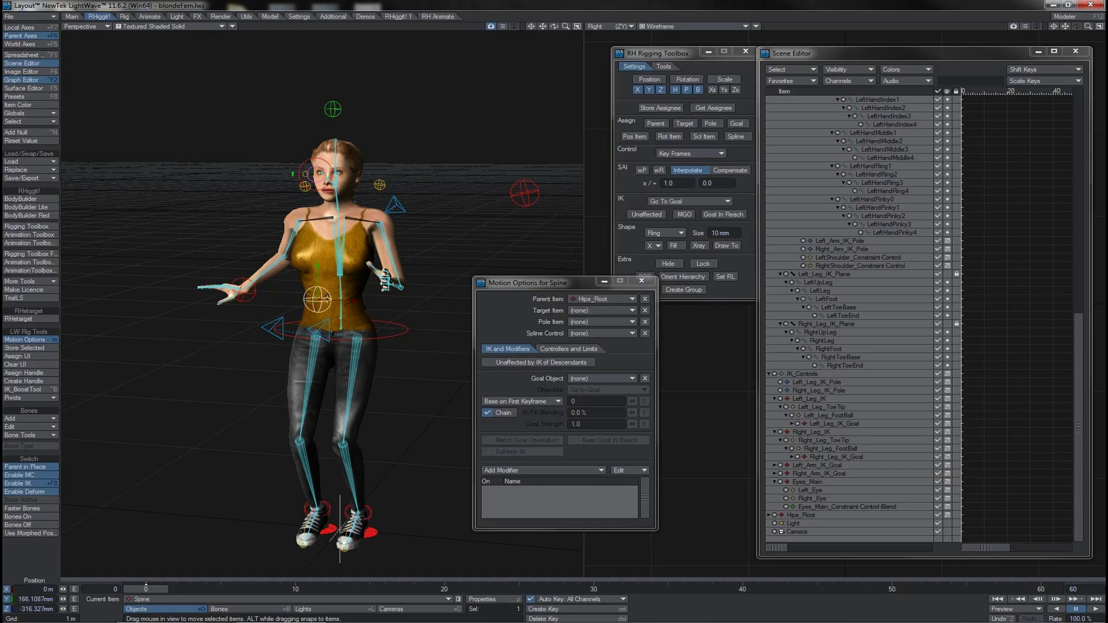
pyautogui.press('y')
pyautogui.moveTo(317, 299); pyautogui.dragTo(334, 300)
pyautogui.moveTo(334, 299); pyautogui.dragTo(346, 300)
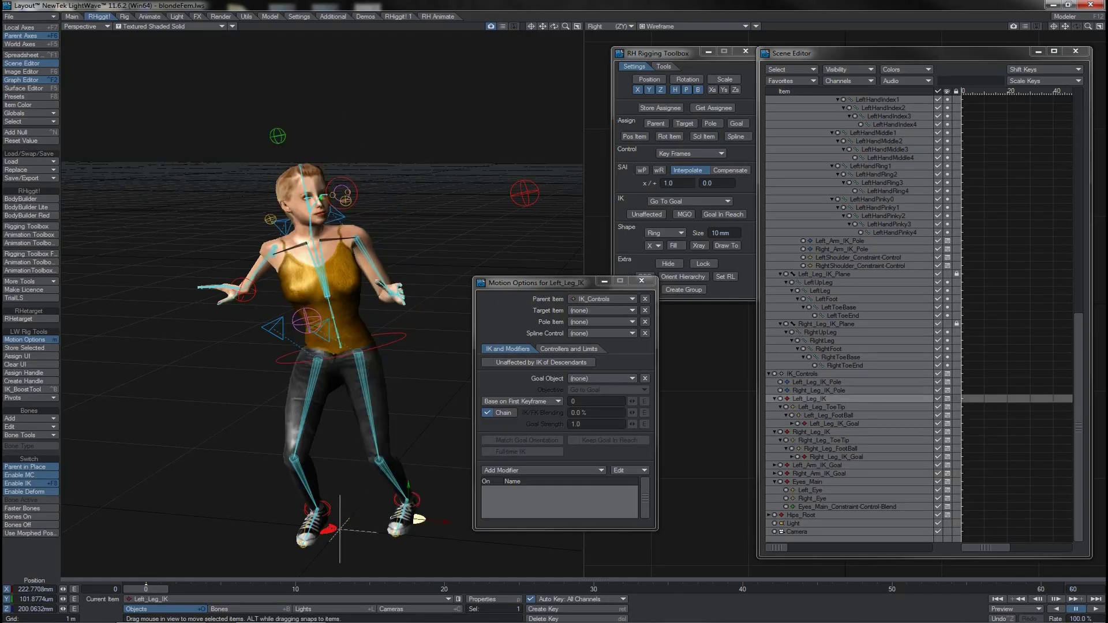
# - Move the Left_Leg_IK control farther out to the character's side and turn the foot outward to about -43.5° heading
pyautogui.moveTo(411, 501); pyautogui.dragTo(432, 497)
pyautogui.press('y')
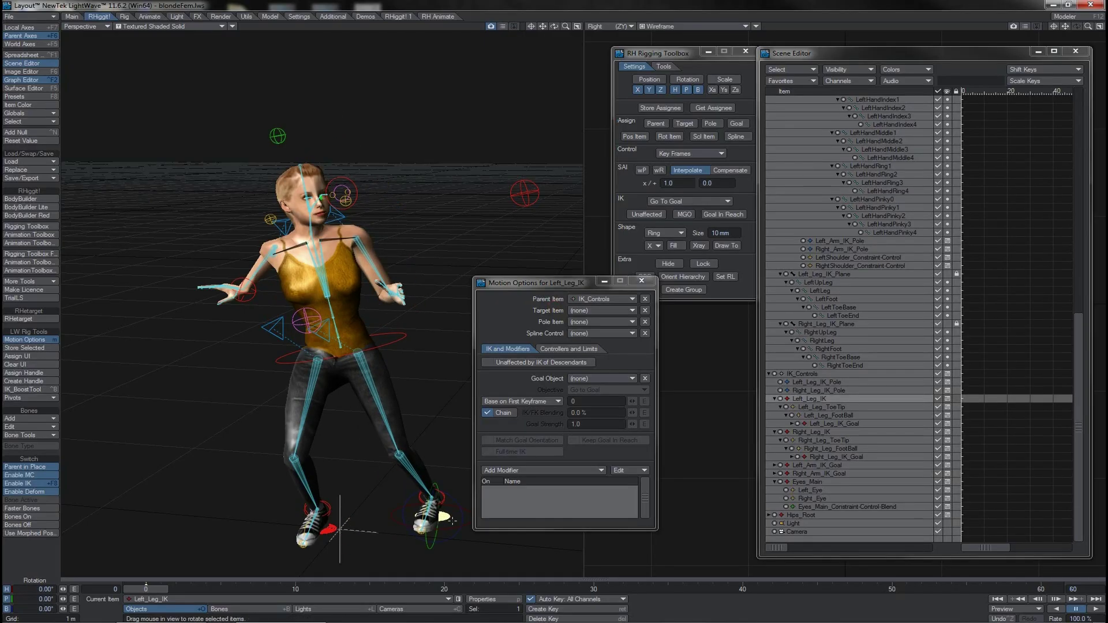
pyautogui.moveTo(464, 511); pyautogui.dragTo(466, 506)
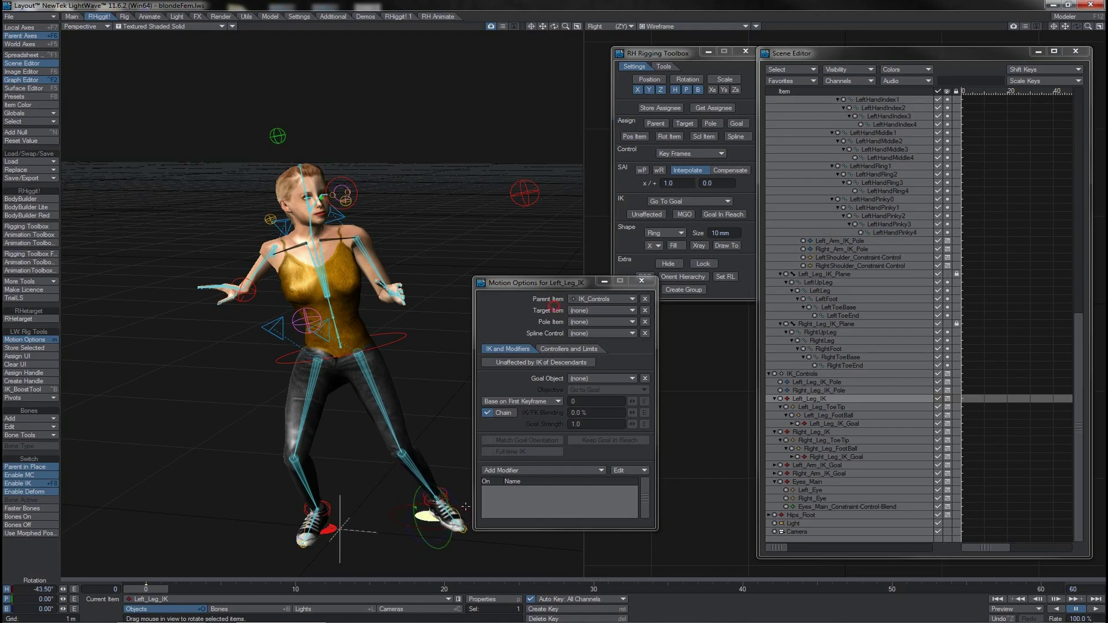
# - Move the Left_Leg_IK_Pole control outward to about X 502 mm so the left knee points to the side
pyautogui.click(320, 333)
pyautogui.press('t')
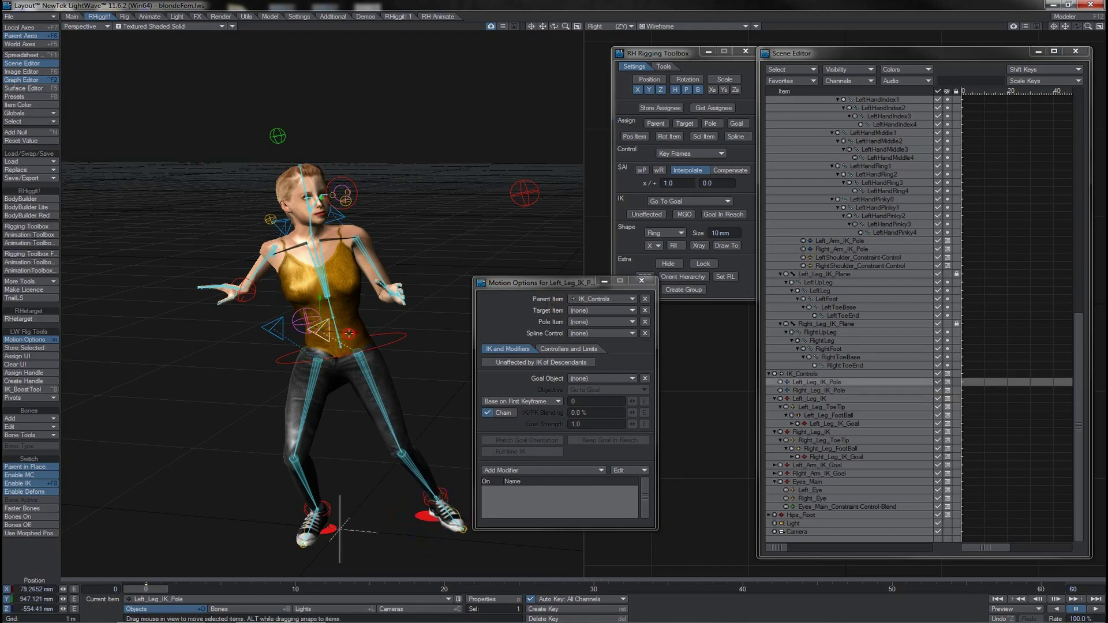
pyautogui.moveTo(348, 334); pyautogui.dragTo(349, 333)
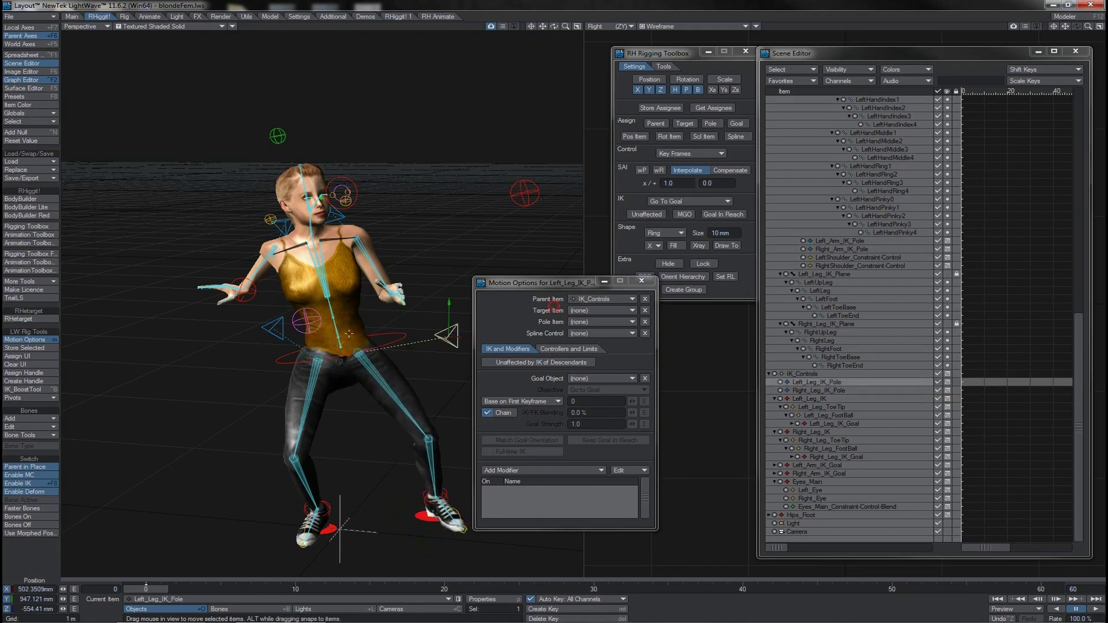
# - Rotate the Right_Leg_IK control to adjust the direction of the right foot
pyautogui.click(330, 526)
pyautogui.press('y')
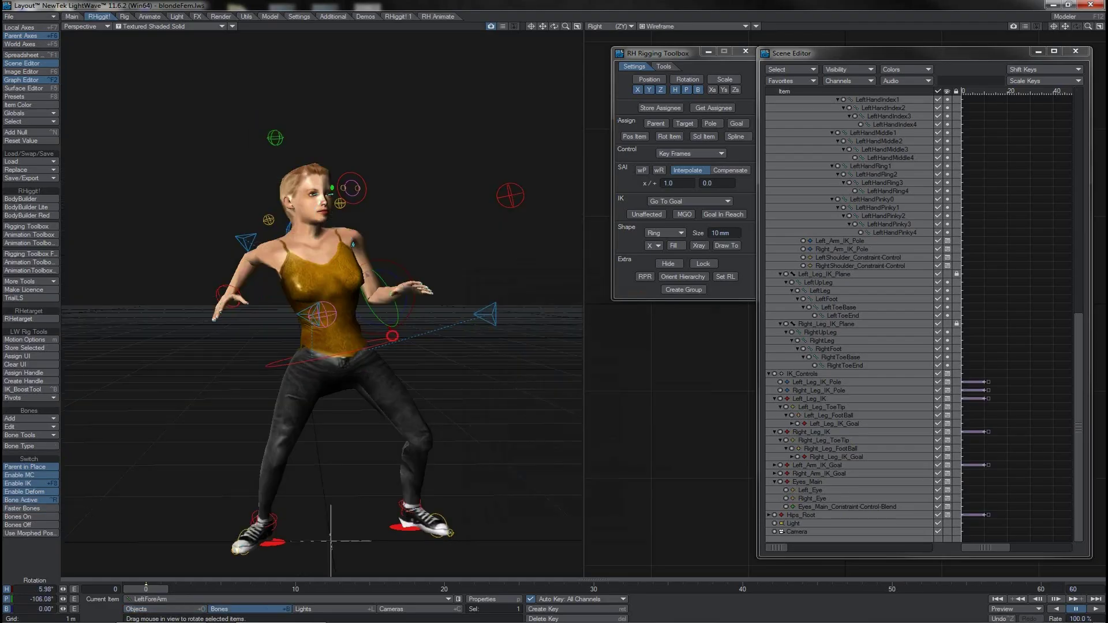
# - Select the Hips_Root control ring around the character's waist
pyautogui.click(395, 338)
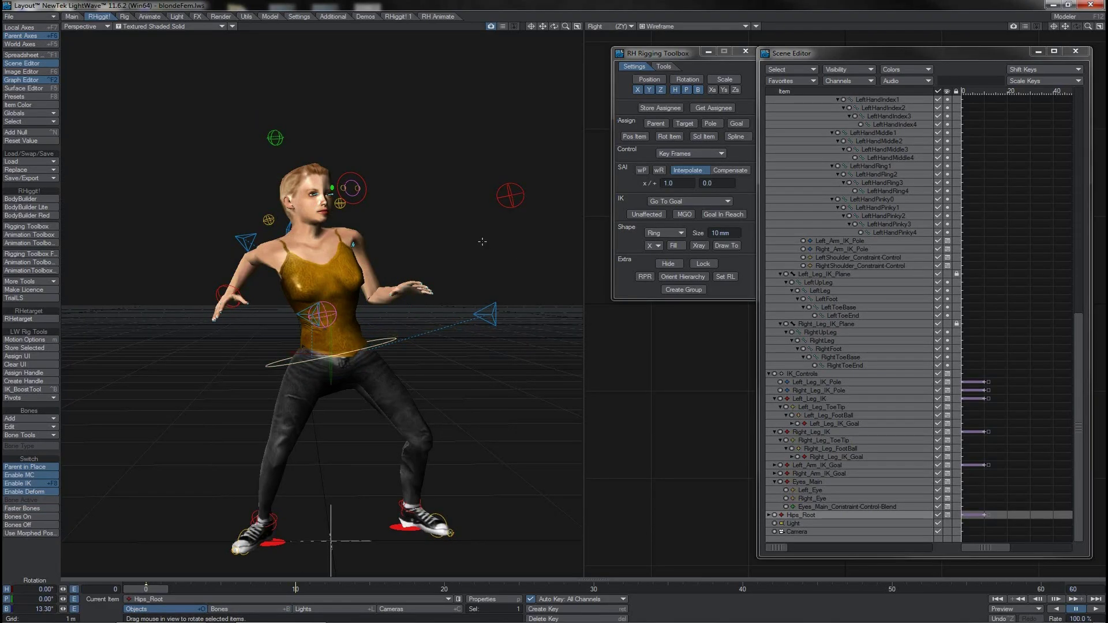